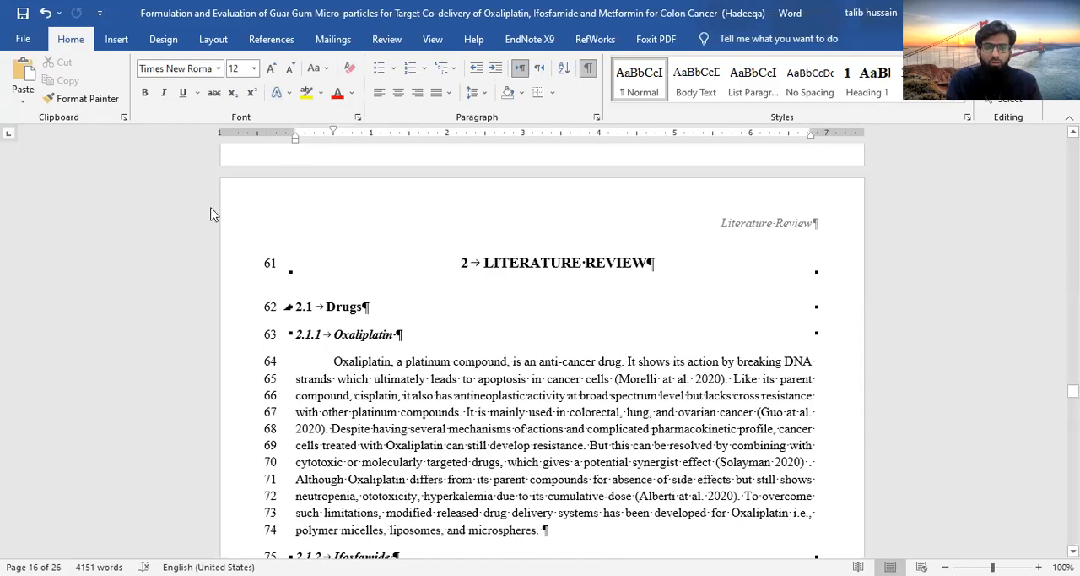
# Undo the long run of recorded edits in one go, going back through the page layout changes
pyautogui.click(60, 13)
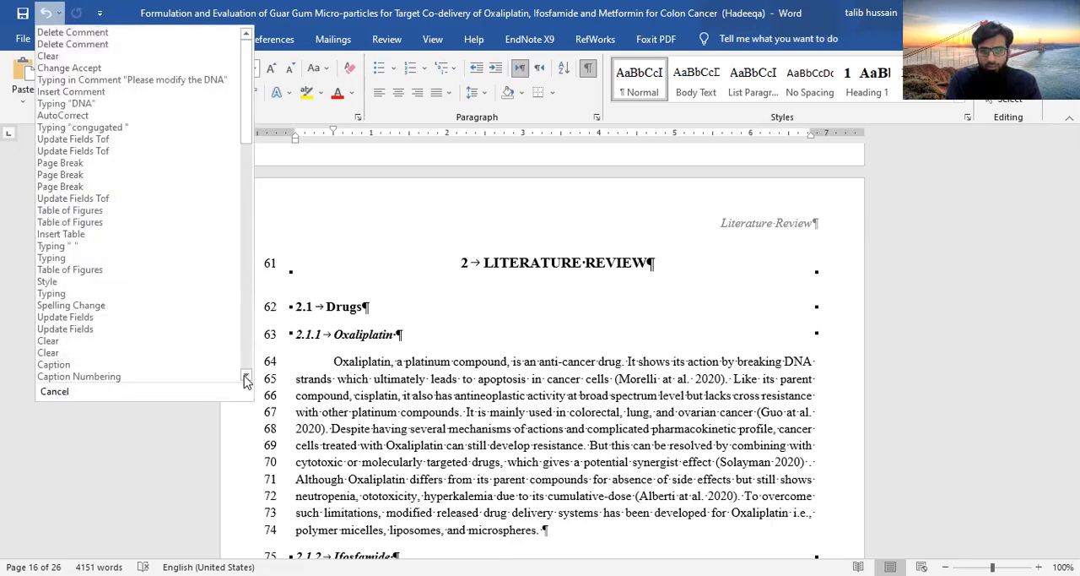
pyautogui.scroll(-8, 247, 380)
pyautogui.scroll(-13, 246, 380)
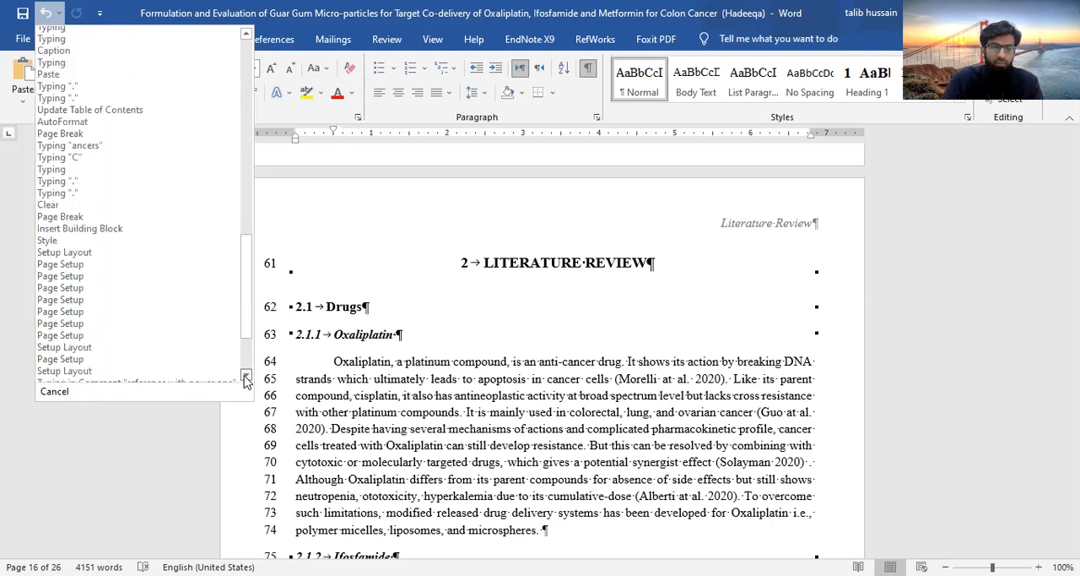
pyautogui.scroll(-3, 247, 380)
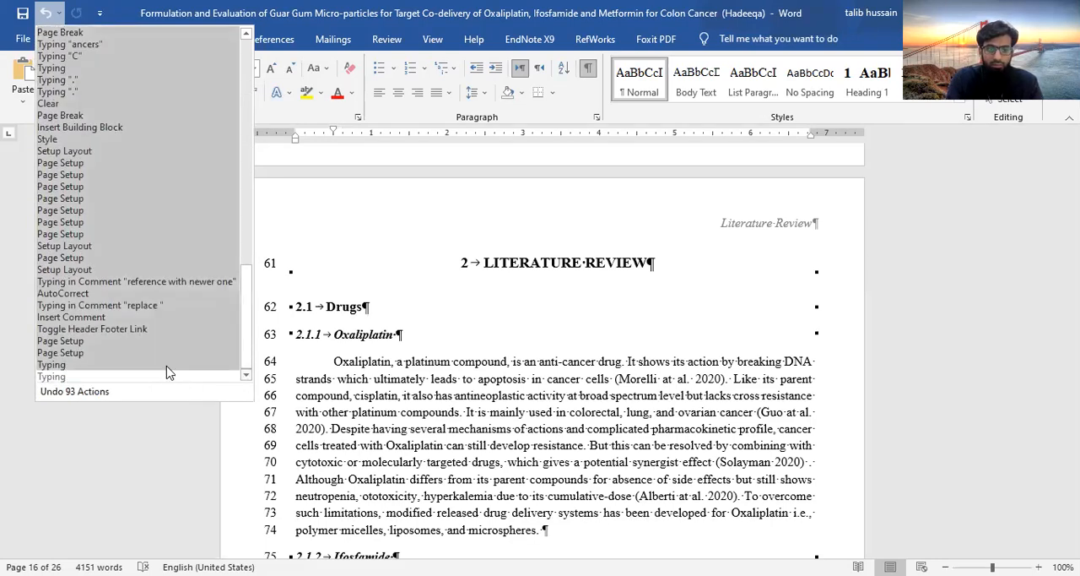
pyautogui.click(168, 224)
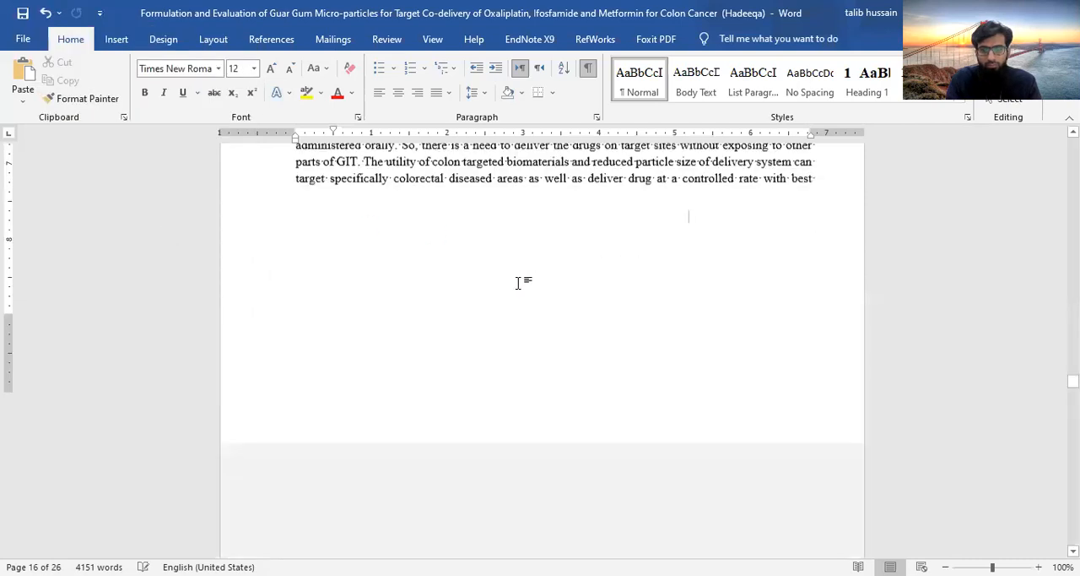
pyautogui.scroll(15, 593, 426)
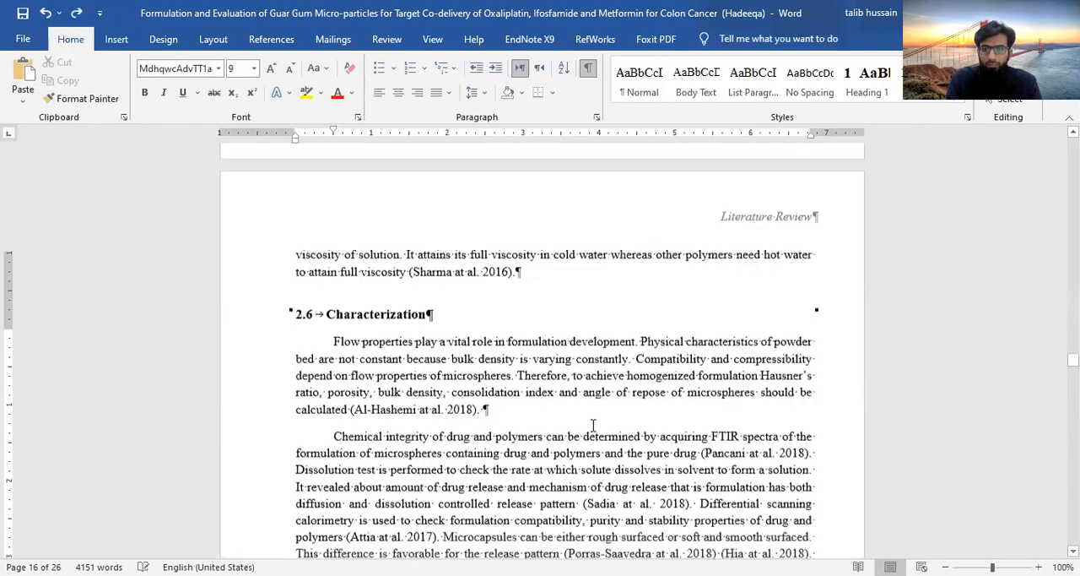
pyautogui.scroll(20, 593, 431)
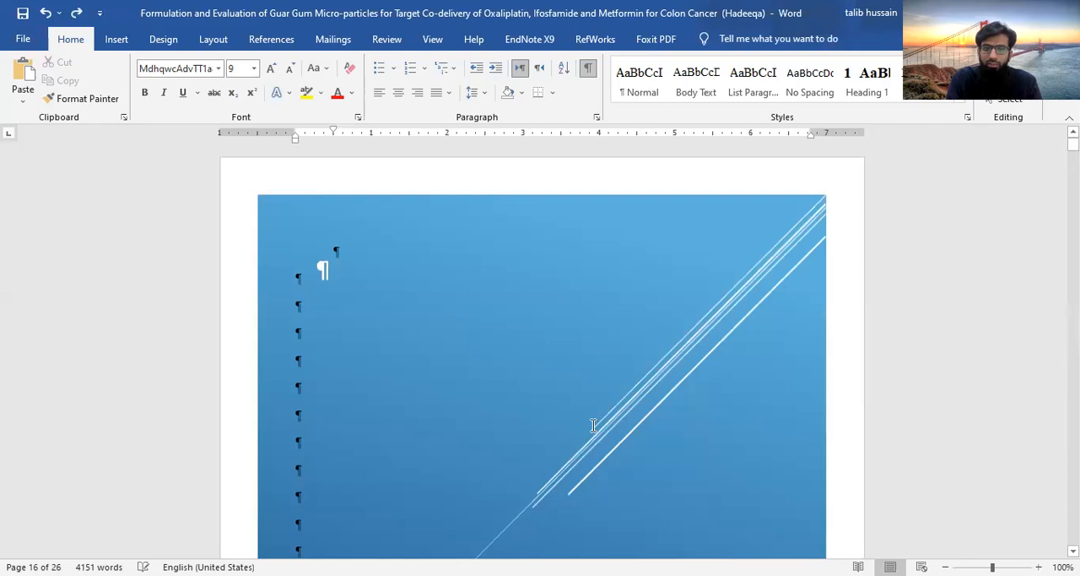
pyautogui.scroll(-8, 593, 426)
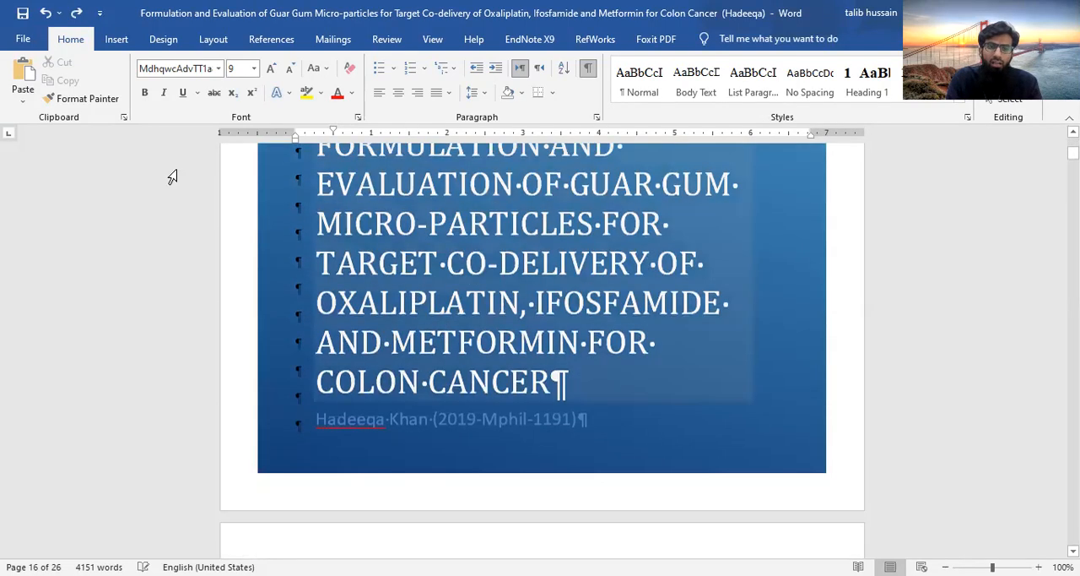
pyautogui.click(117, 41)
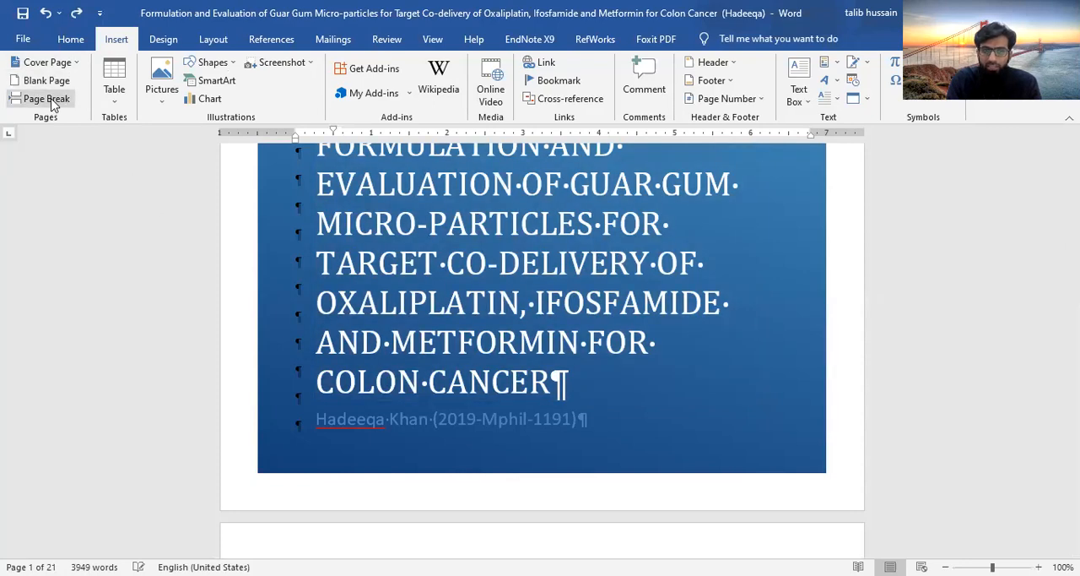
pyautogui.click(212, 41)
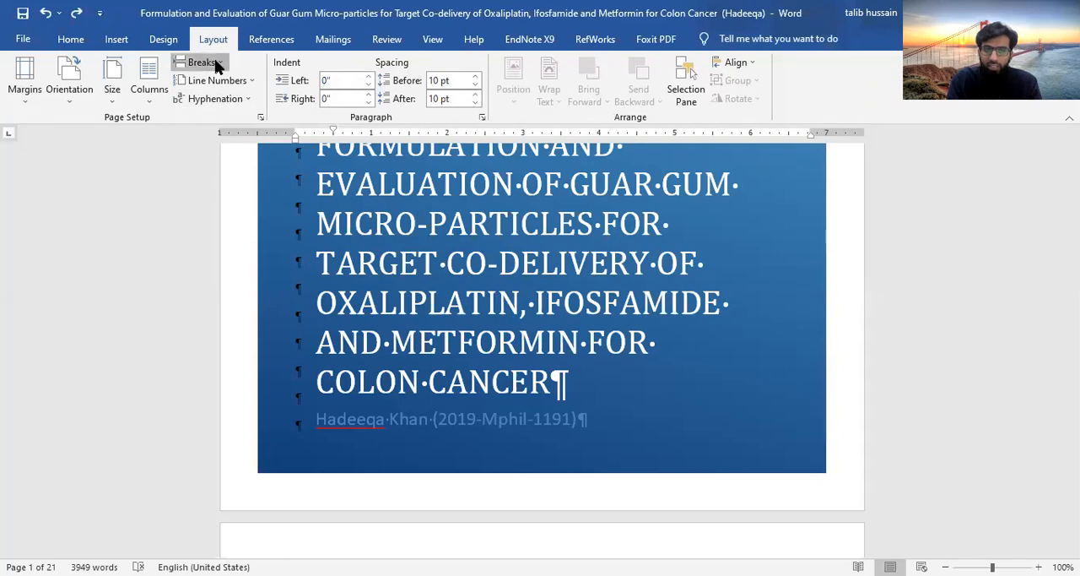
pyautogui.click(116, 40)
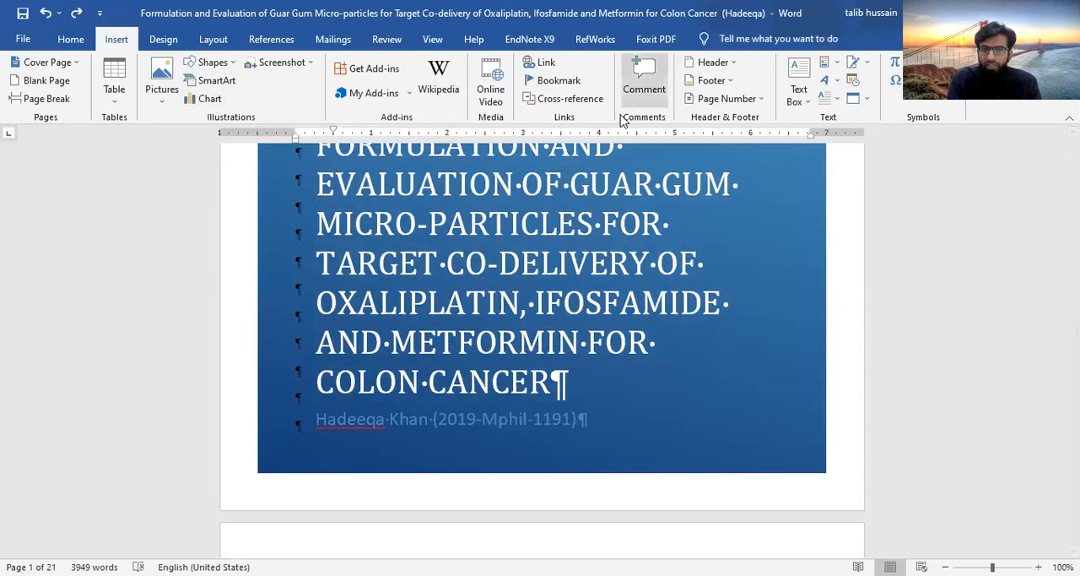
pyautogui.scroll(-10, 498, 304)
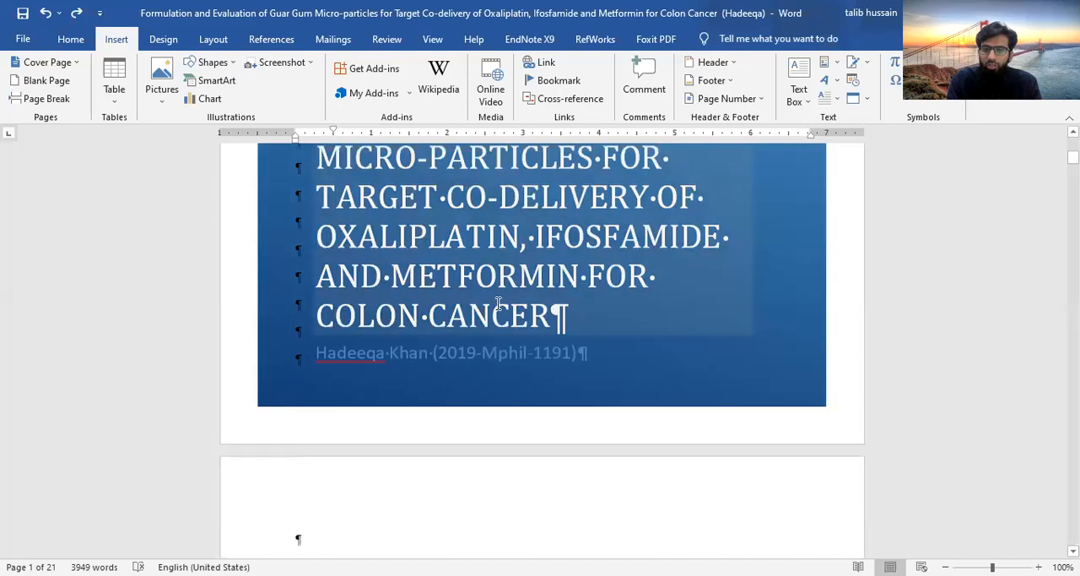
# Look at the hyperlink, bookmark and cross-reference options without inserting anything
pyautogui.click(546, 61)
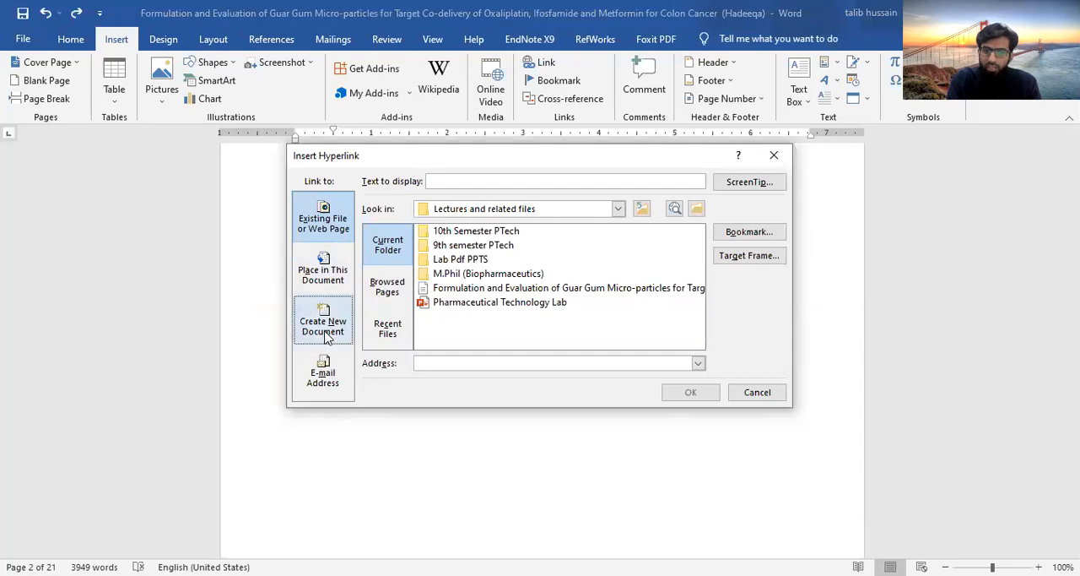
pyautogui.click(755, 392)
pyautogui.click(552, 80)
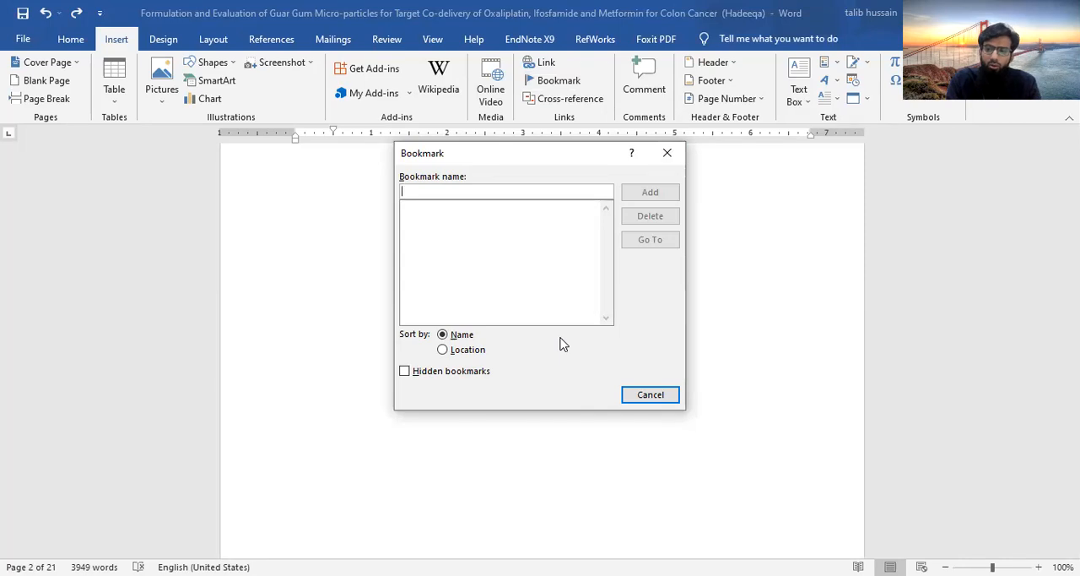
pyautogui.click(648, 398)
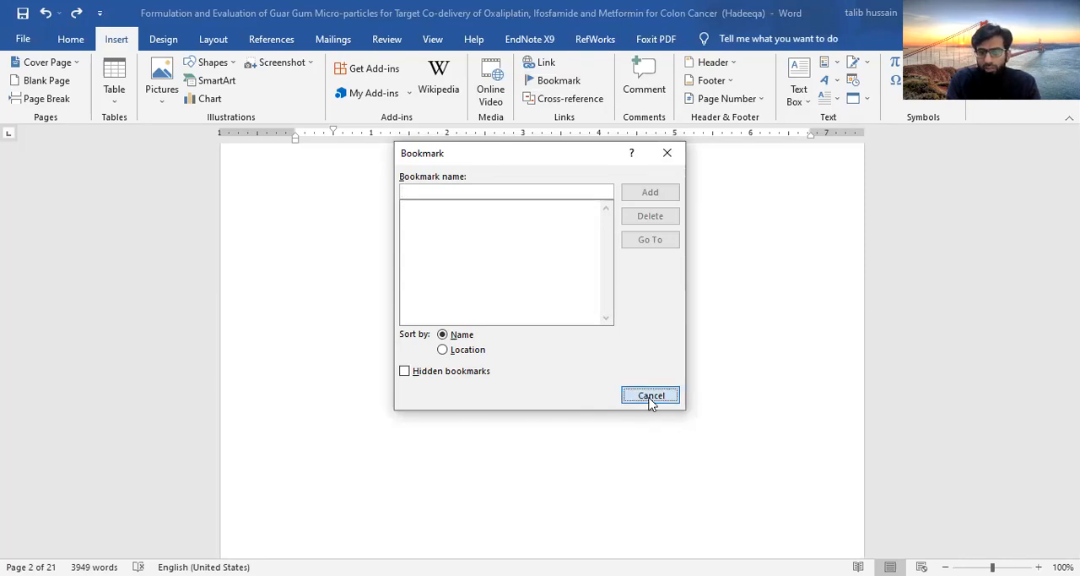
pyautogui.click(569, 102)
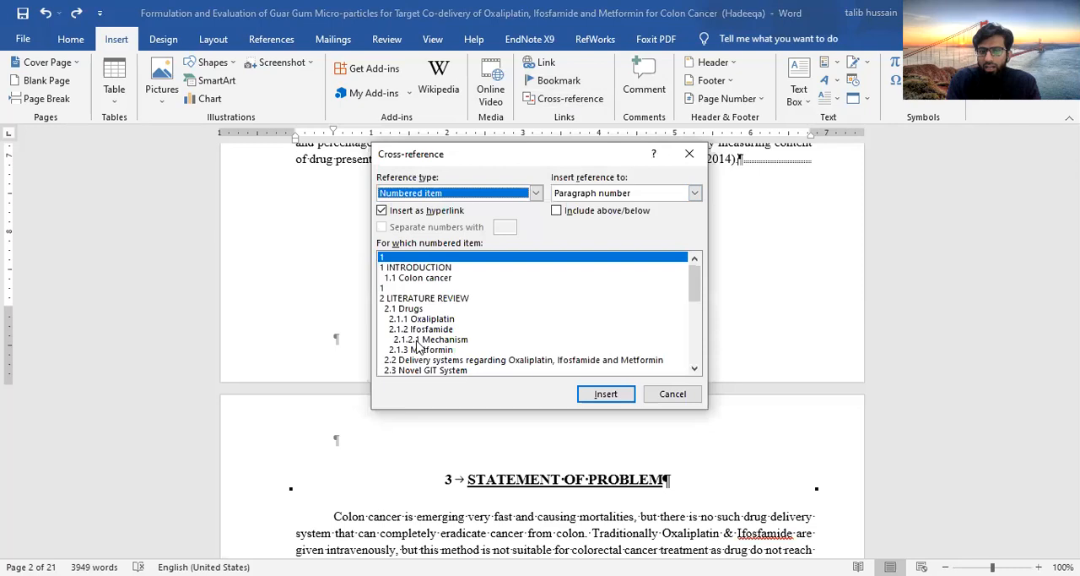
pyautogui.click(666, 404)
# Insert a hyperlinked paragraph-number cross-reference to 5 SUMMARY right after the 2014 citation closing the paragraph on microcapsule diameters
pyautogui.scroll(10, 555, 254)
pyautogui.scroll(-2, 556, 254)
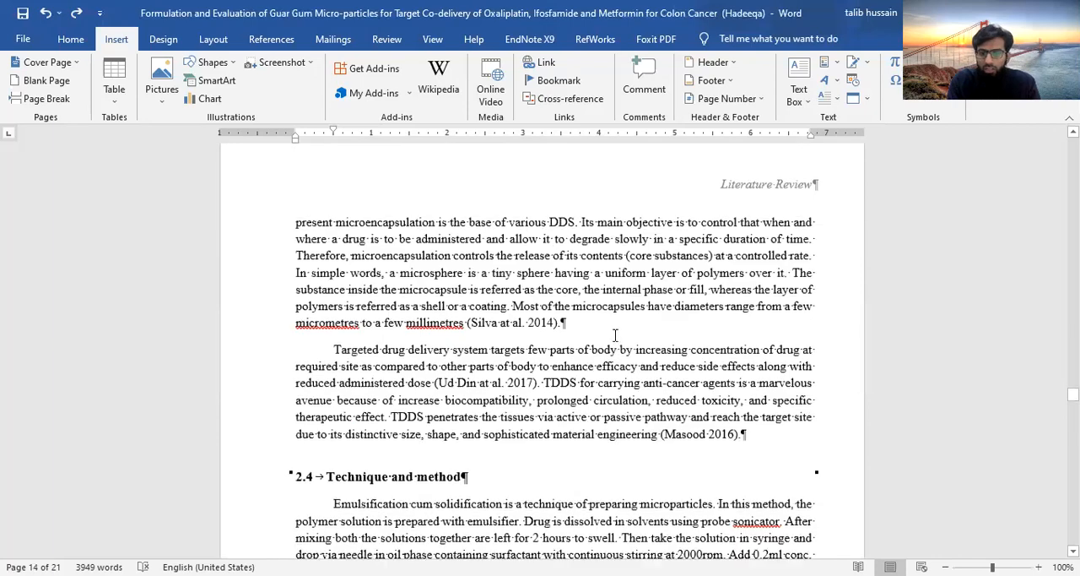
pyautogui.click(559, 322)
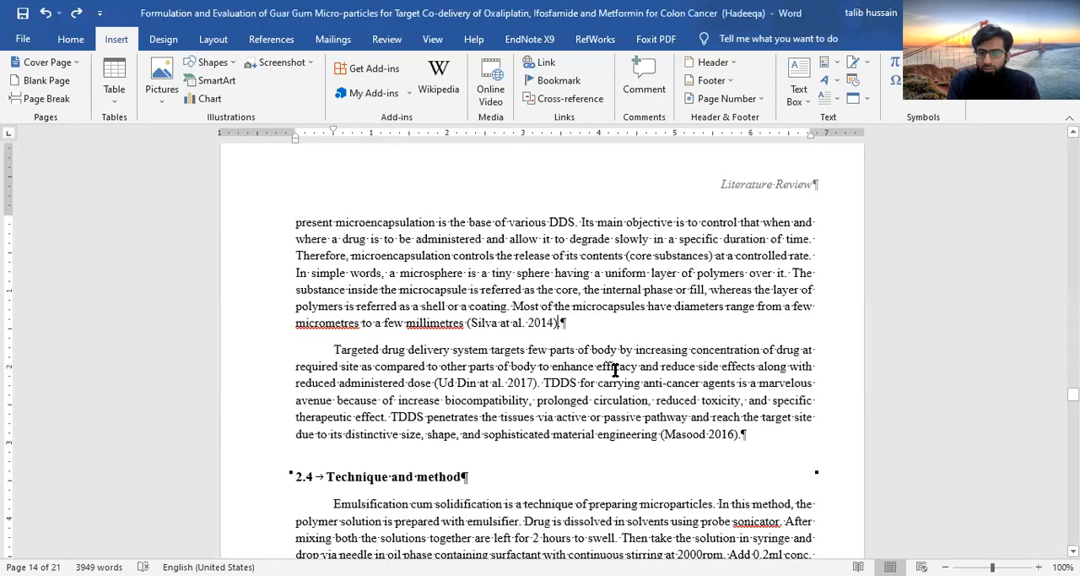
pyautogui.keyDown('shift'); pyautogui.click(467, 323); pyautogui.keyUp('shift')
pyautogui.moveTo(525, 325); pyautogui.dragTo(558, 326)
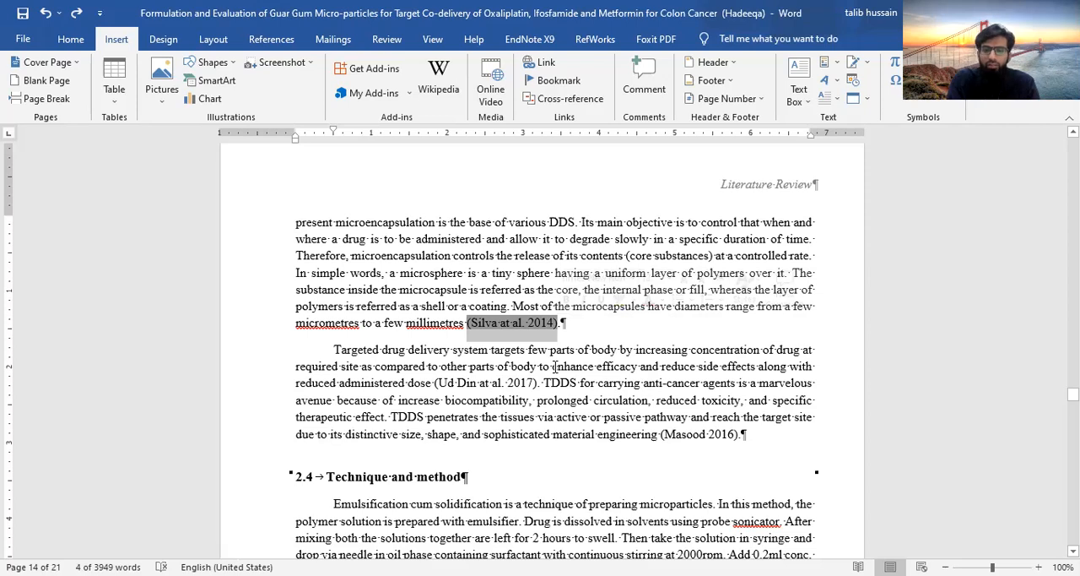
pyautogui.click(562, 324)
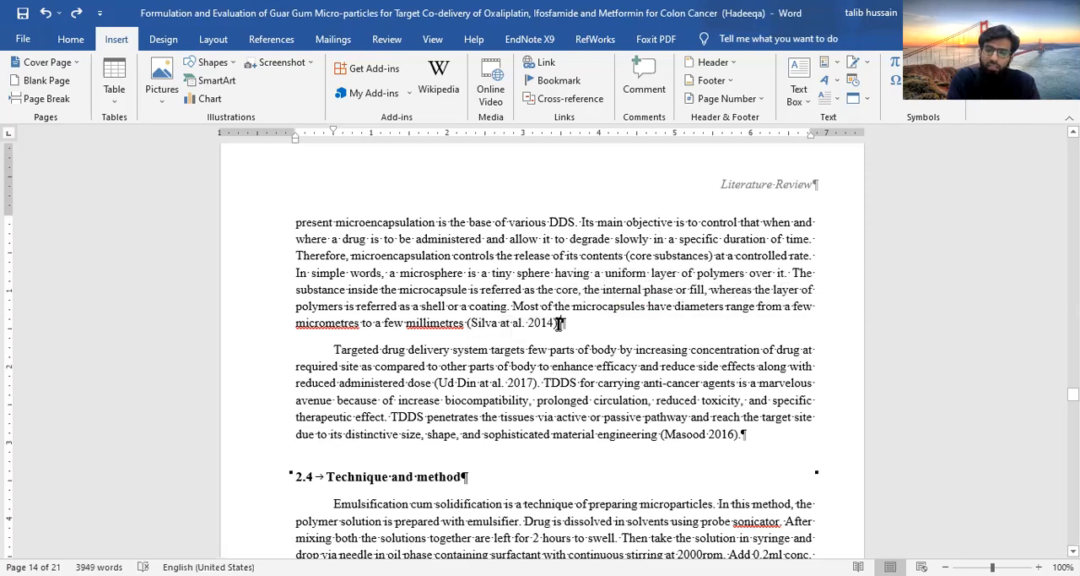
pyautogui.click(563, 99)
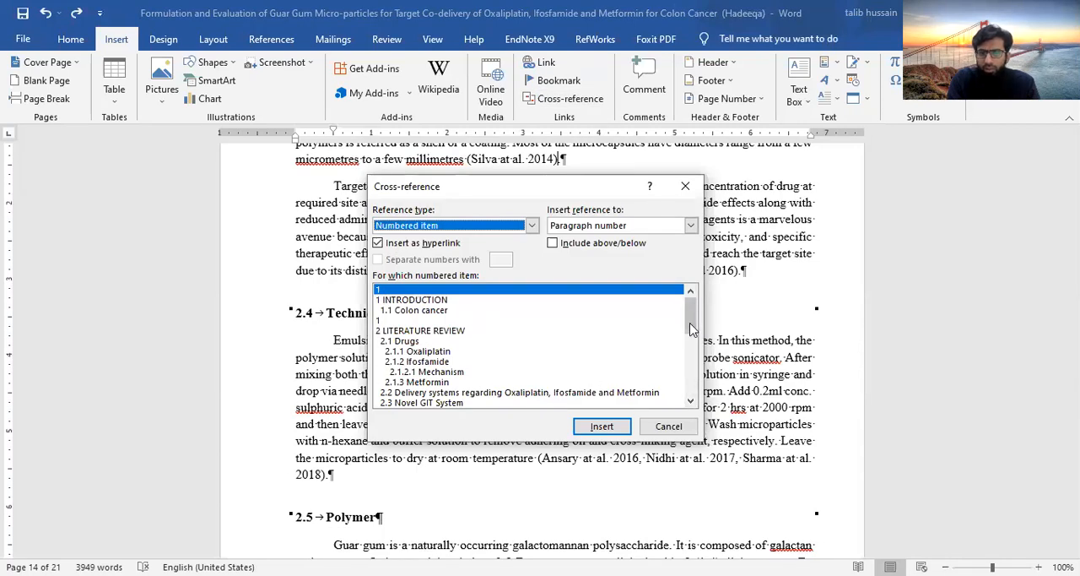
pyautogui.scroll(-2, 689, 374)
pyautogui.scroll(-10, 688, 374)
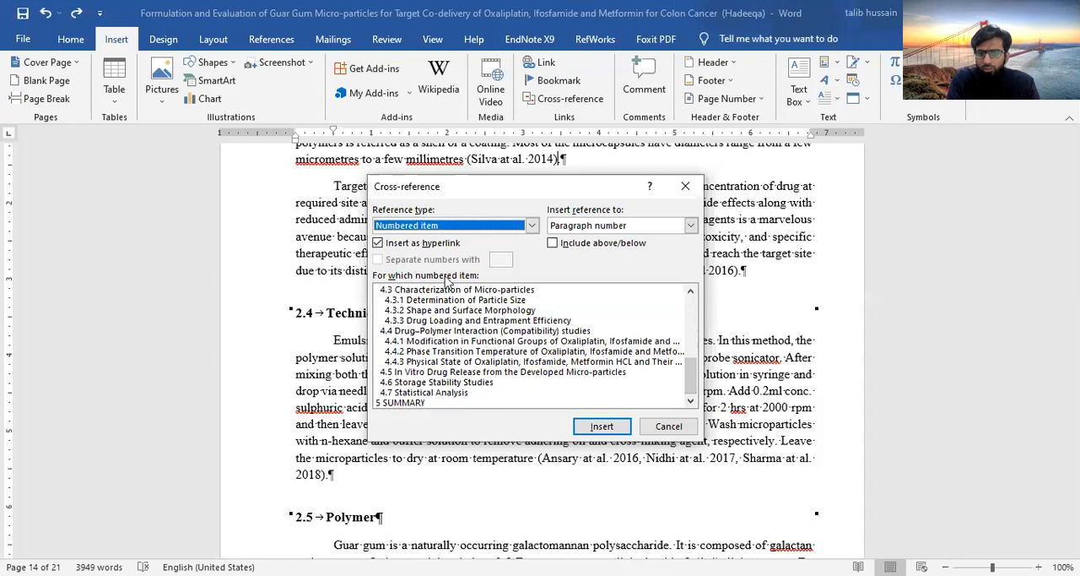
pyautogui.click(405, 395)
pyautogui.click(405, 402)
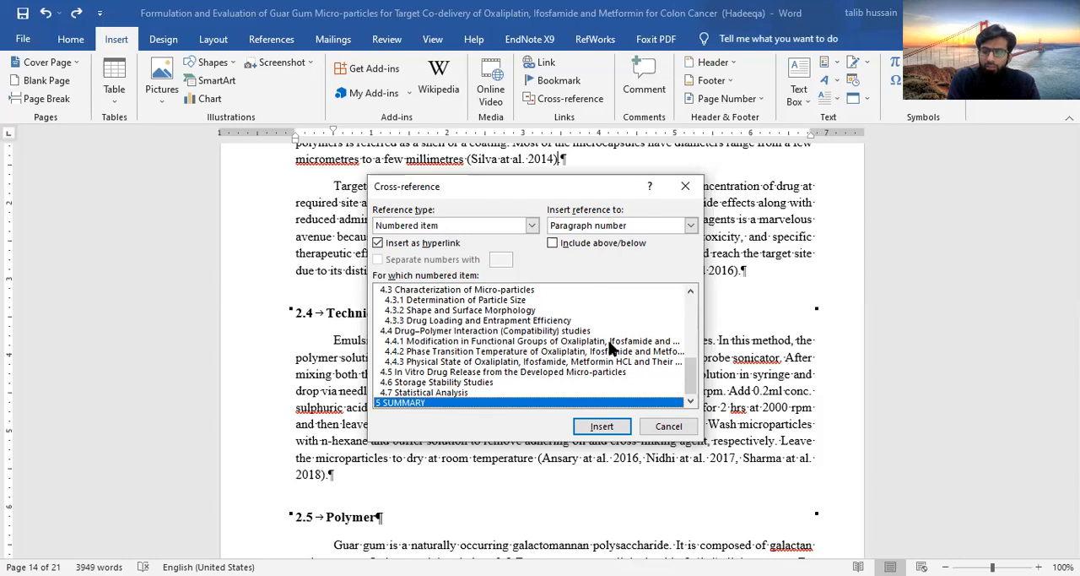
pyautogui.click(613, 427)
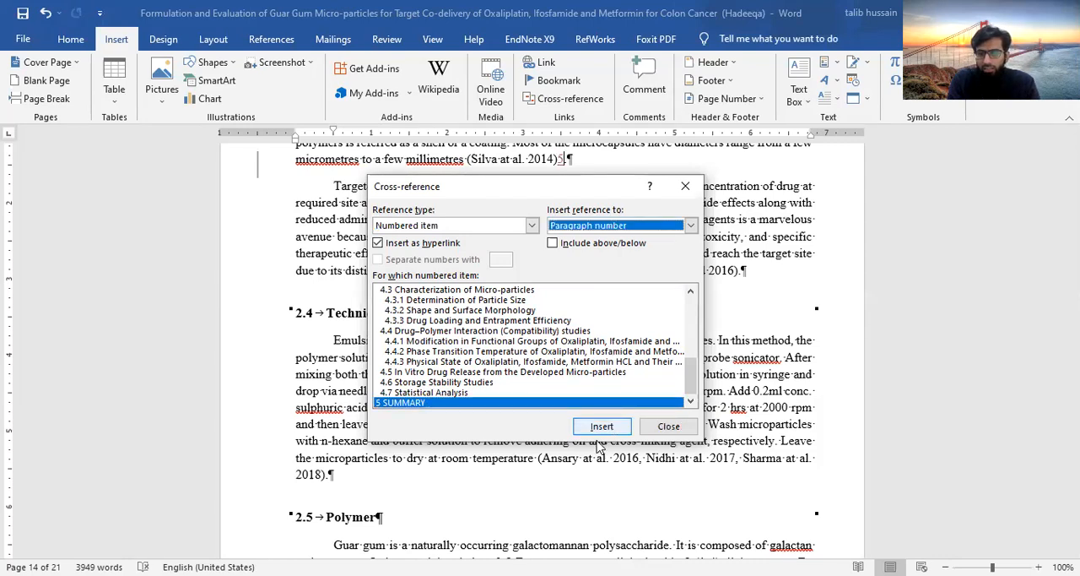
pyautogui.click(601, 431)
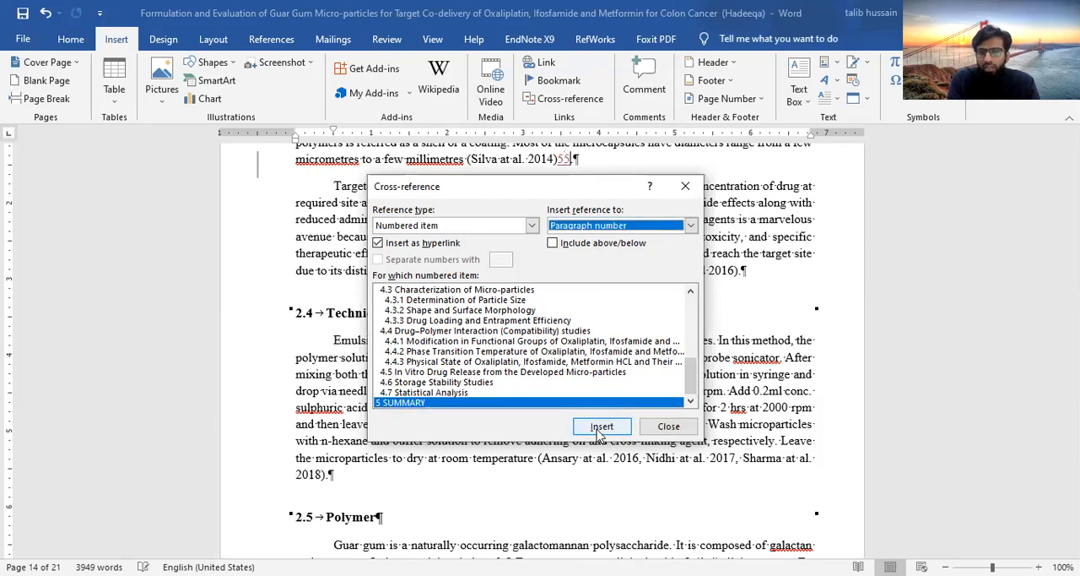
pyautogui.click(669, 425)
# Remove the duplicate cross-reference after the 2014 citation and follow the remaining one to the Summary heading
pyautogui.press('BackSpace')
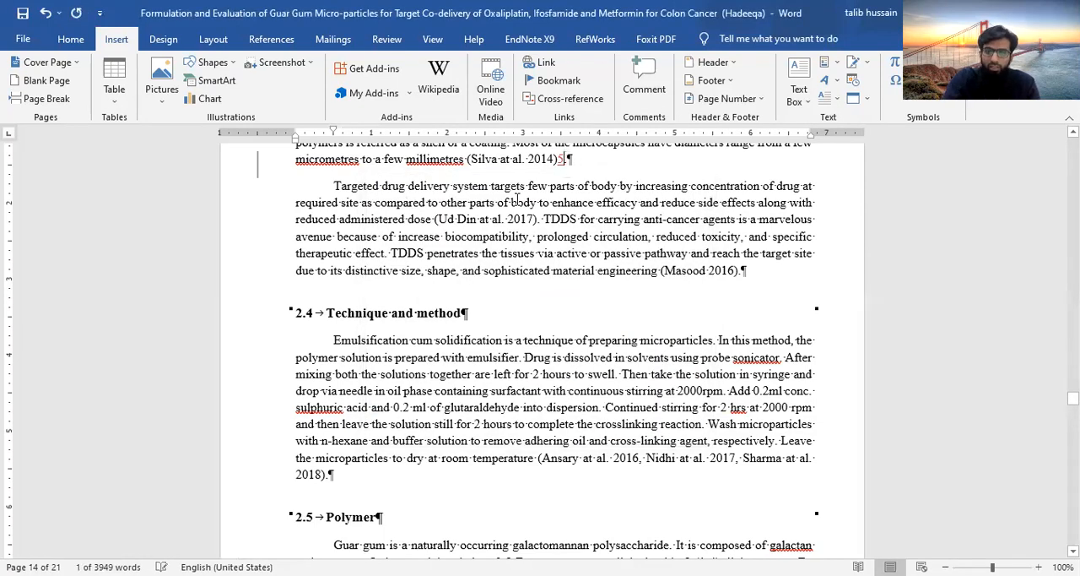
pyautogui.press('BackSpace')
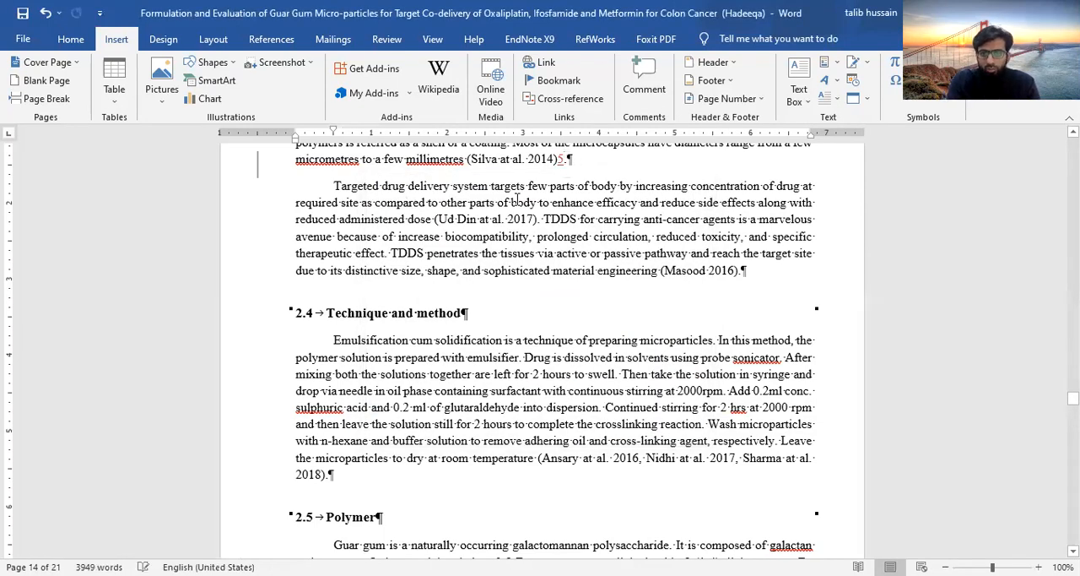
pyautogui.keyDown('ctrl'); pyautogui.click(560, 161); pyautogui.keyUp('ctrl')
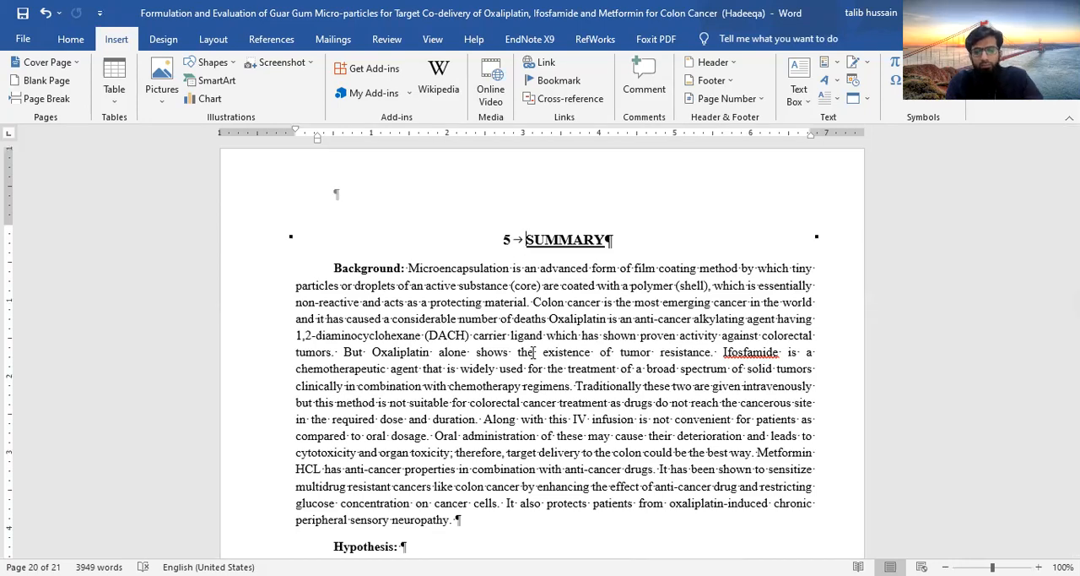
# Return to the 2014 citation and remove the cross-references placed after it
pyautogui.hotkey('alt', 'Left')
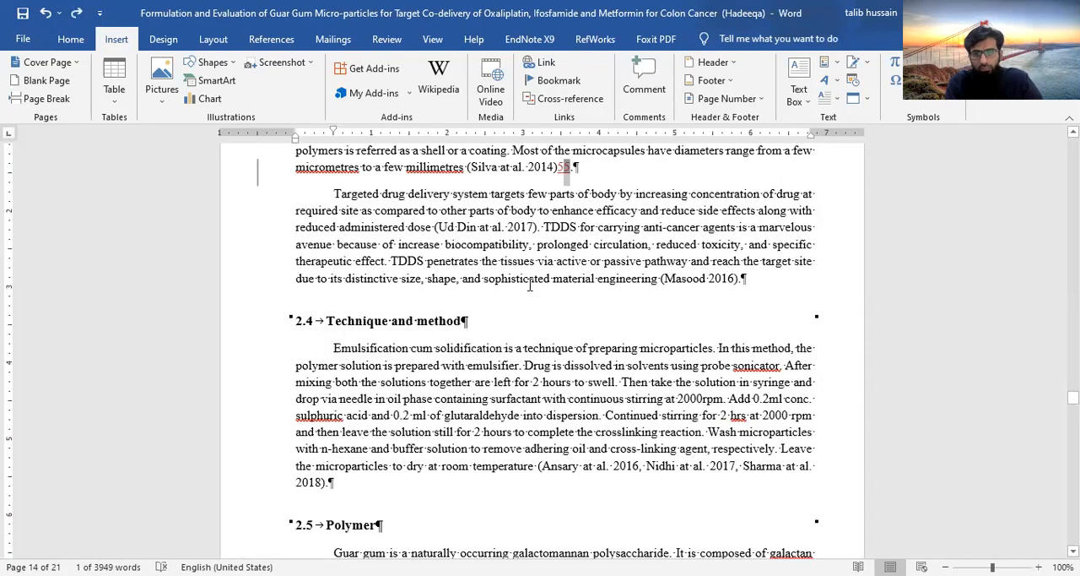
pyautogui.press('Delete')
pyautogui.scroll(2, 552, 249)
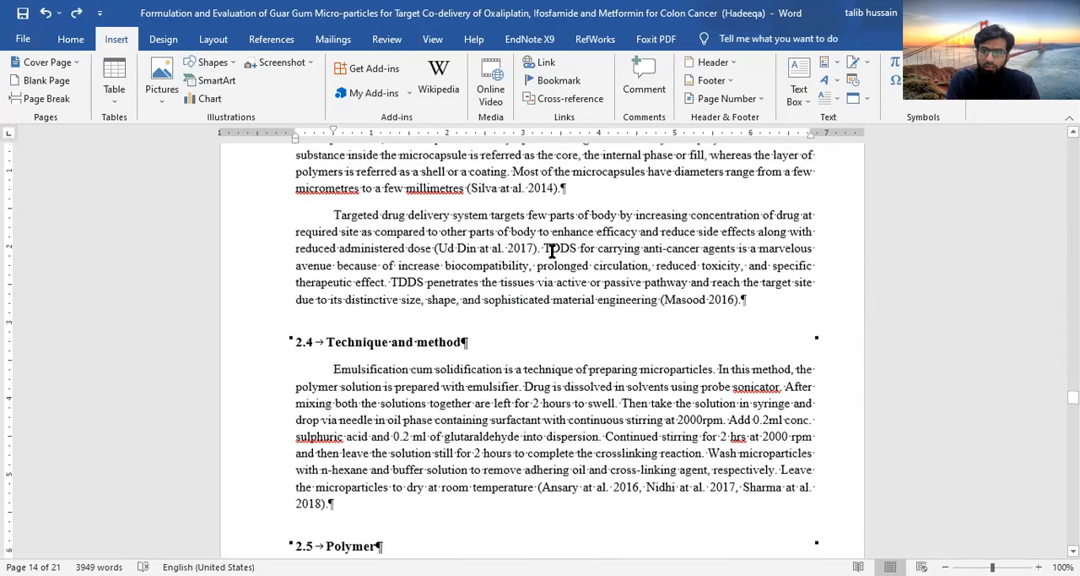
# Add the comment "Review reference and add newest one" to the 2014 citation in the paragraph on microcapsule diameters
pyautogui.scroll(2, 551, 250)
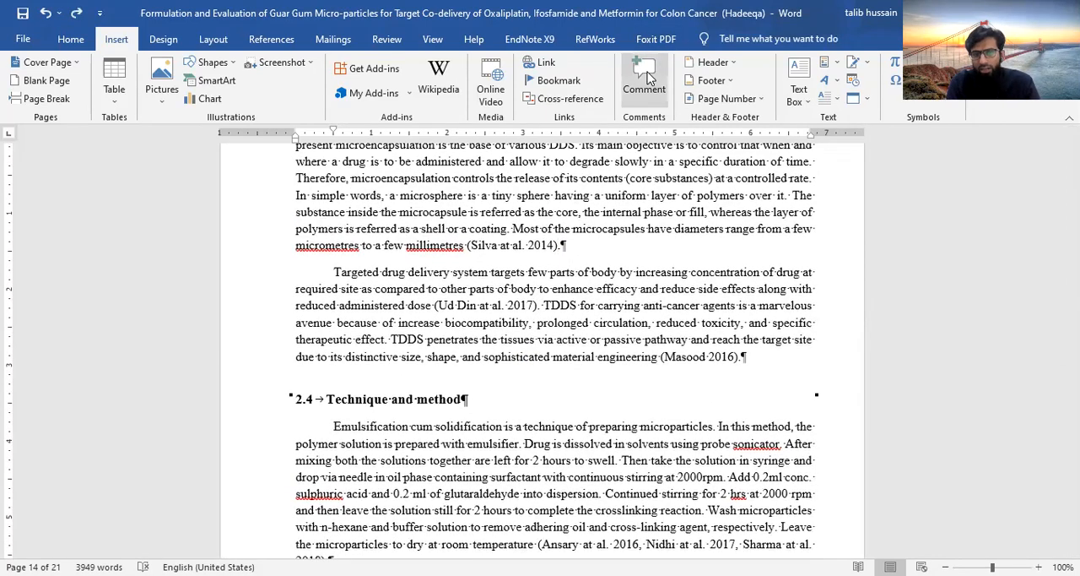
pyautogui.click(647, 77)
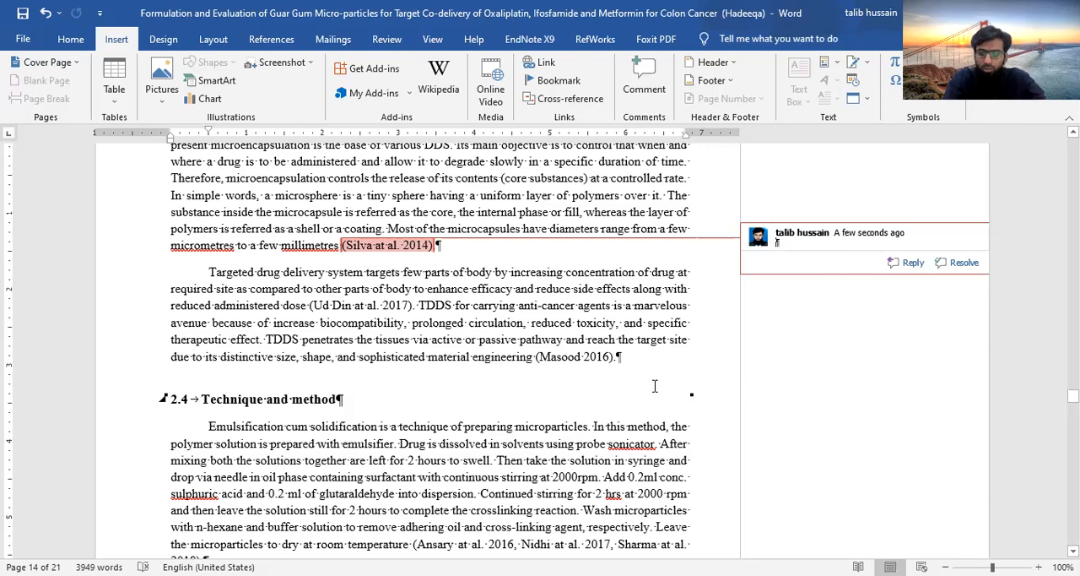
pyautogui.write('Review')
pyautogui.write('erference and add ')
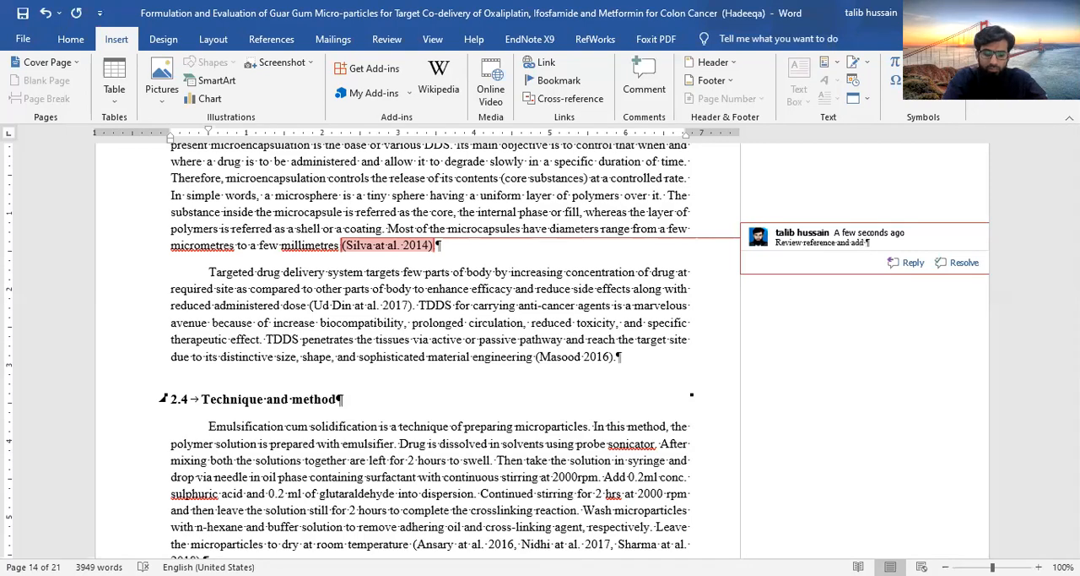
pyautogui.write('newer')
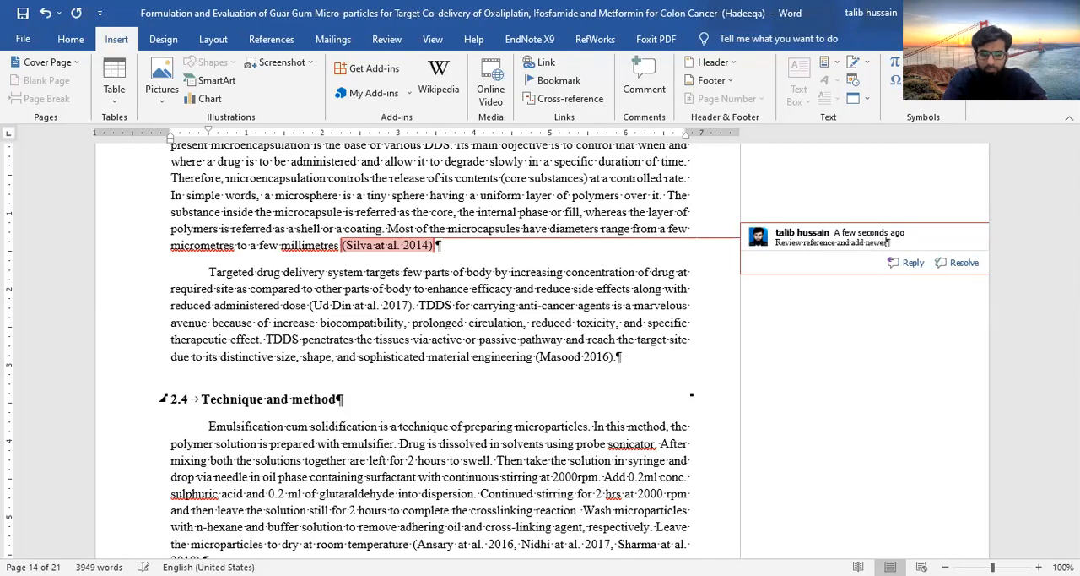
pyautogui.press('BackSpace')
pyautogui.write('st one')
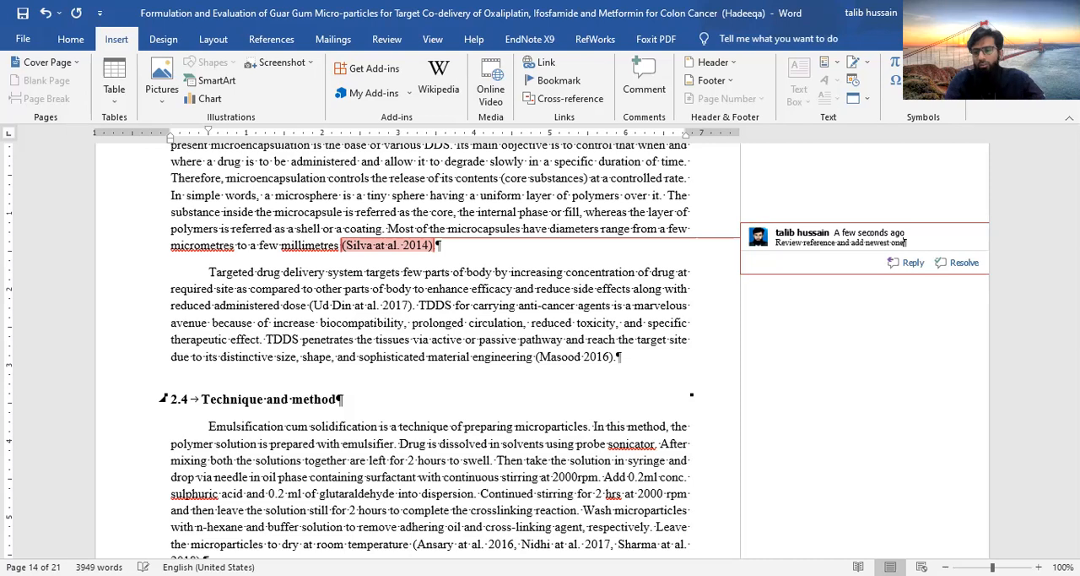
pyautogui.click(485, 358)
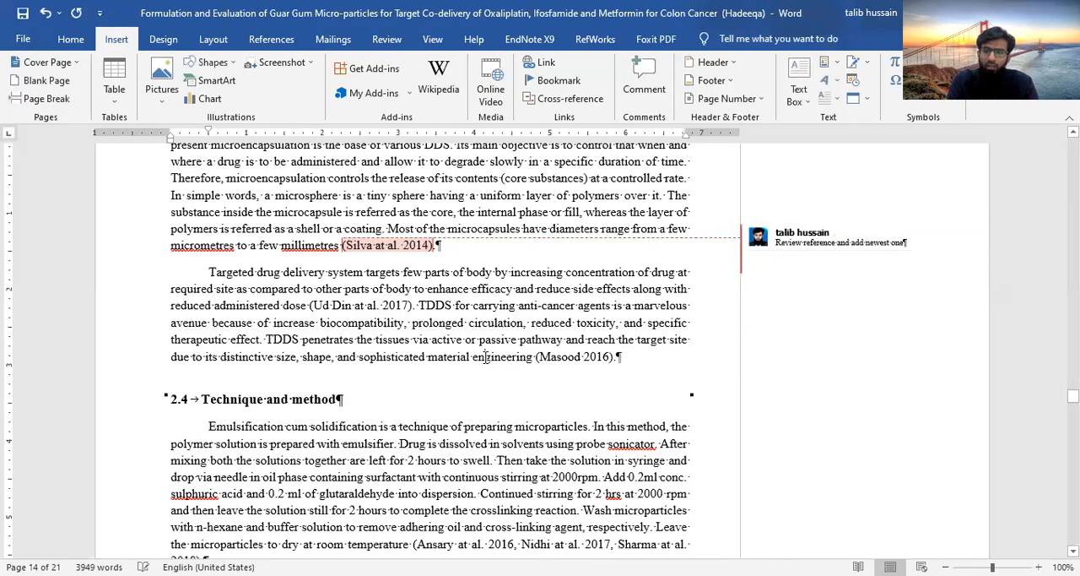
# Open the Introduction section's header for editing and turn on a different first page for that section
pyautogui.click(733, 68)
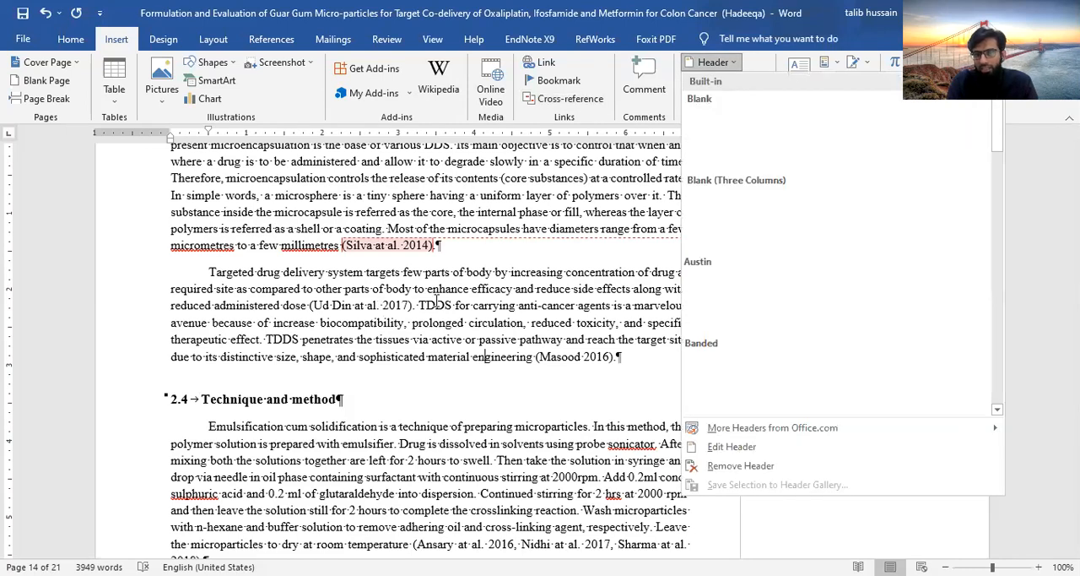
pyautogui.scroll(5, 496, 285)
pyautogui.scroll(9, 496, 284)
pyautogui.scroll(15, 497, 284)
pyautogui.scroll(8, 496, 285)
pyautogui.scroll(-20, 496, 285)
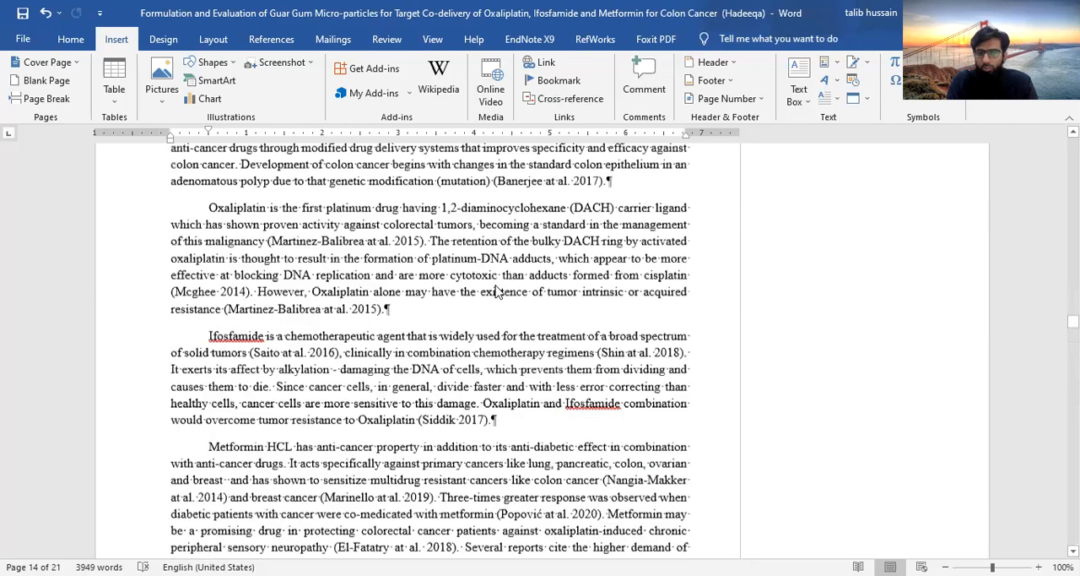
pyautogui.scroll(6, 496, 291)
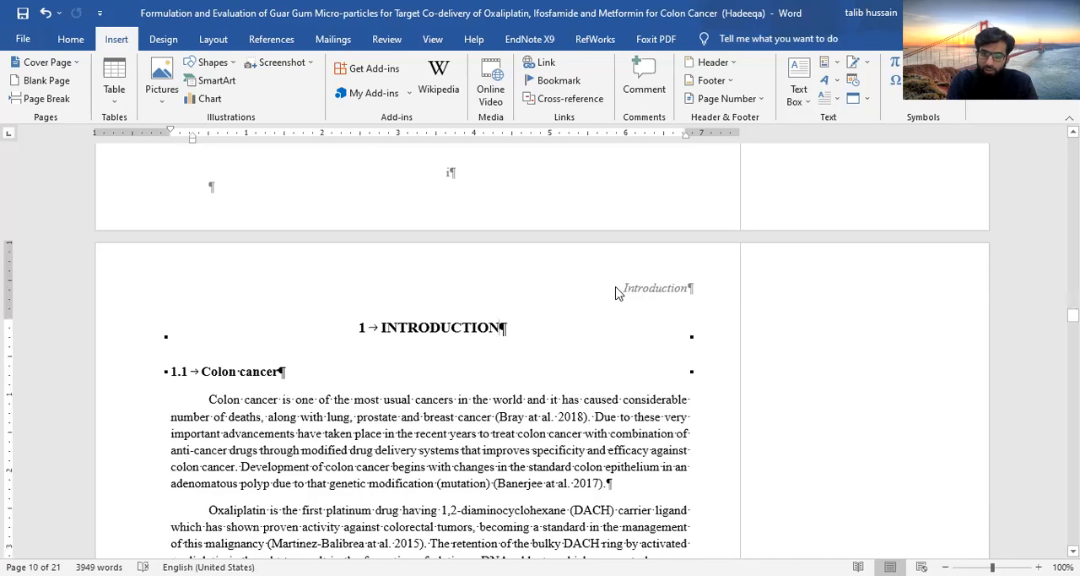
pyautogui.doubleClick(626, 292)
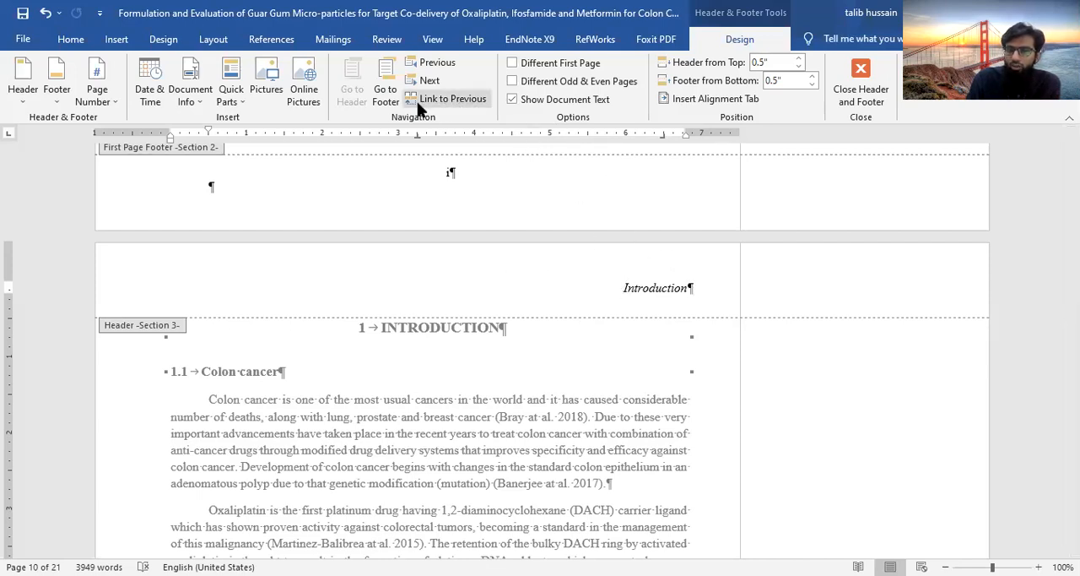
pyautogui.click(512, 63)
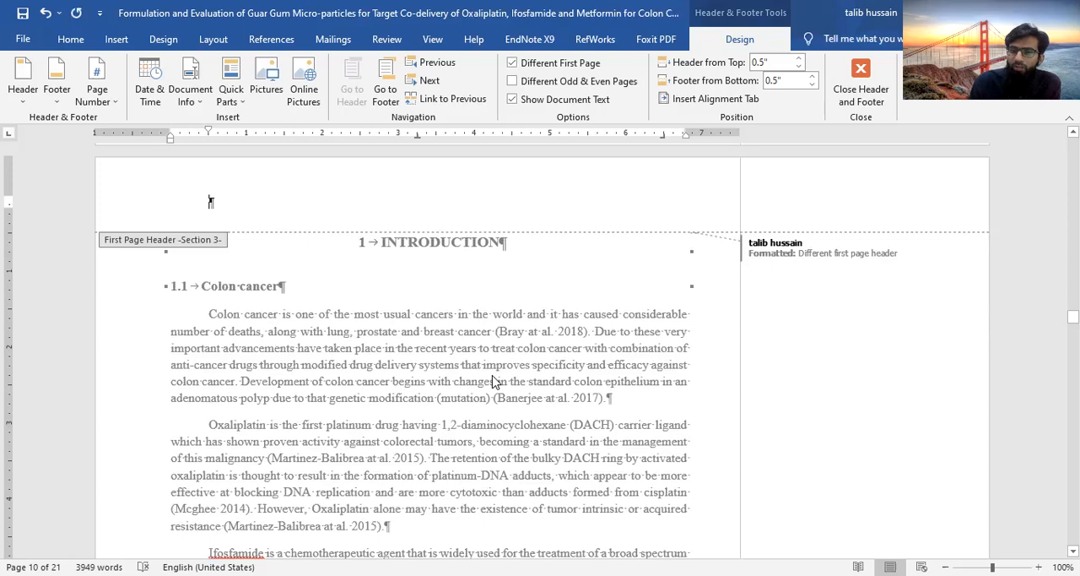
# Turn on a different first page for the Literature Review section from its header
pyautogui.scroll(-4, 494, 382)
pyautogui.scroll(-8, 497, 371)
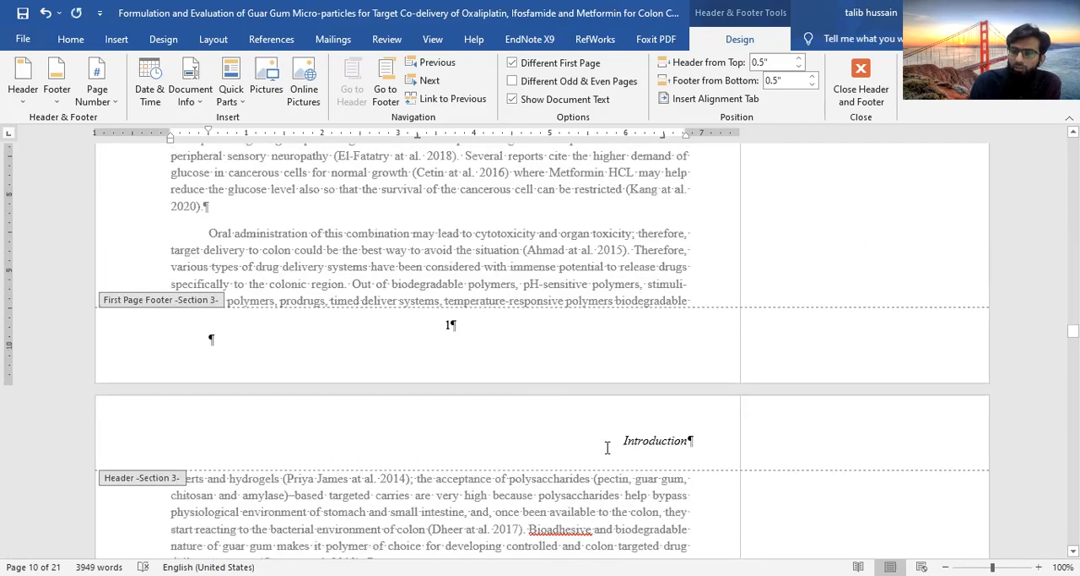
pyautogui.scroll(-20, 449, 364)
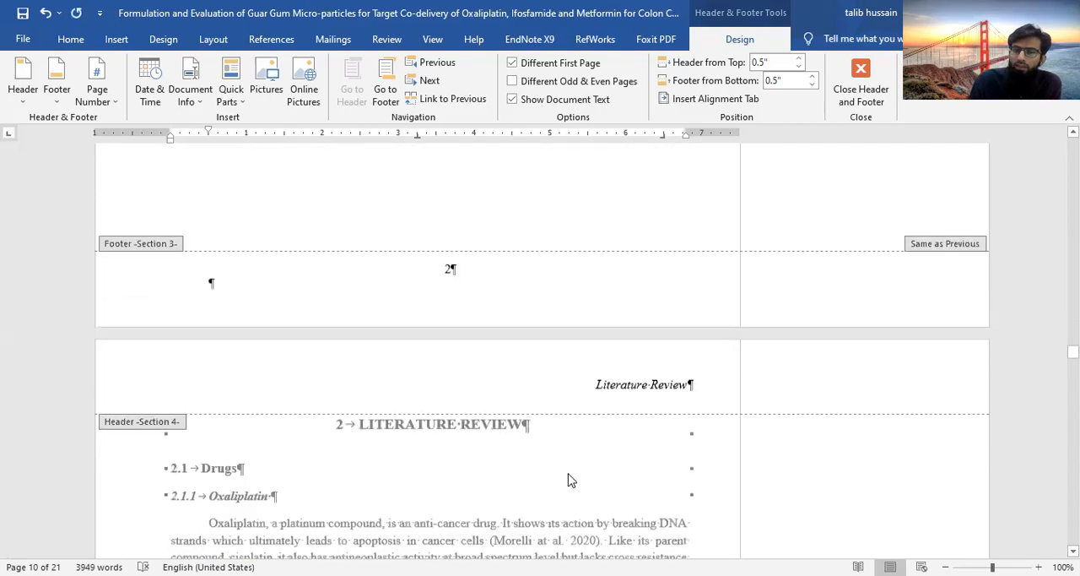
pyautogui.click(515, 305)
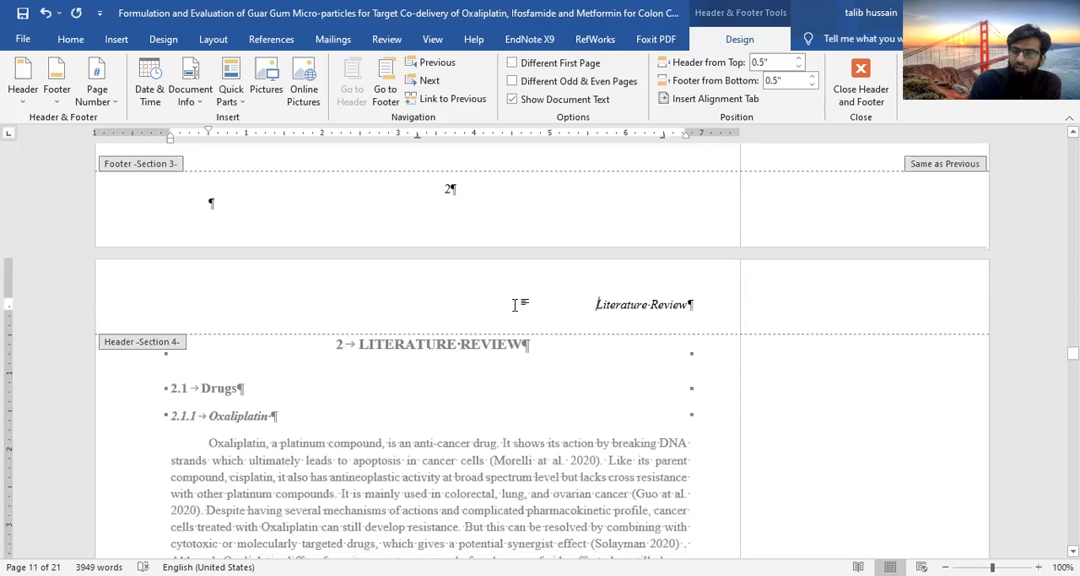
pyautogui.click(513, 63)
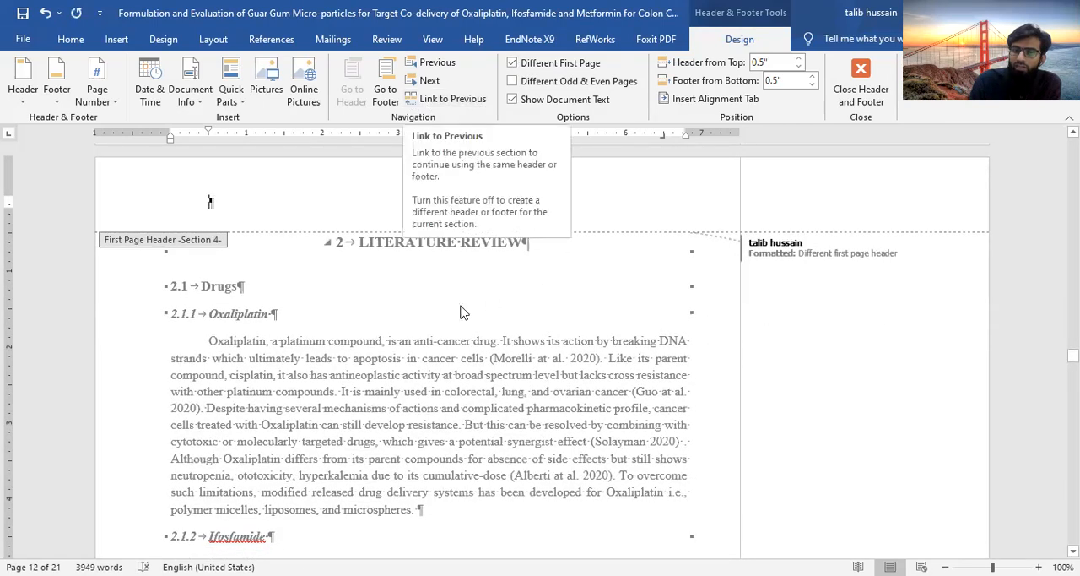
# Check the headers and footers through the Literature Review section and select the first-page header of Statement of Problem
pyautogui.scroll(-1, 462, 419)
pyautogui.scroll(-10, 463, 419)
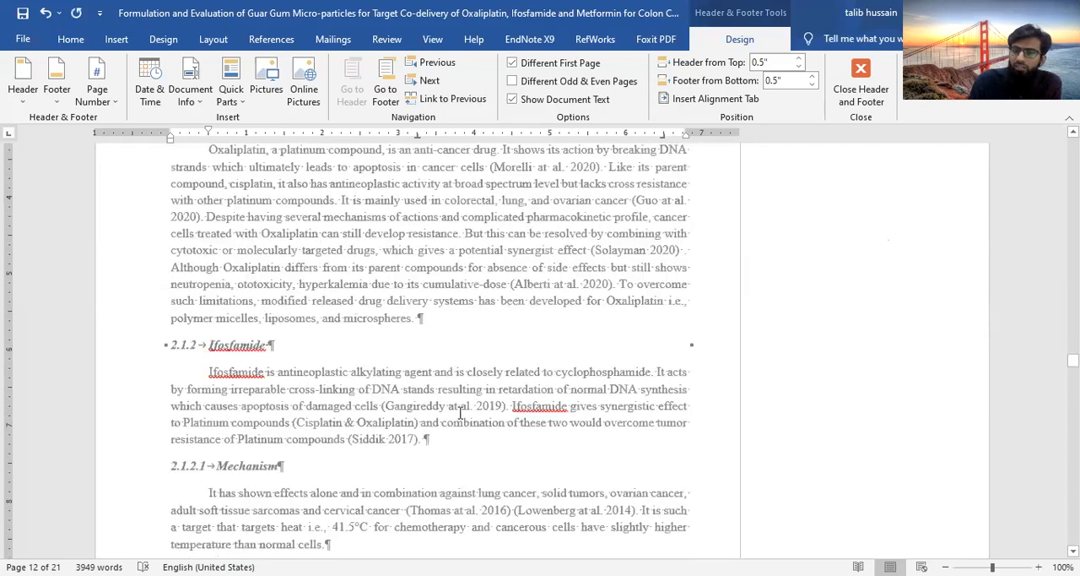
pyautogui.scroll(-3, 461, 415)
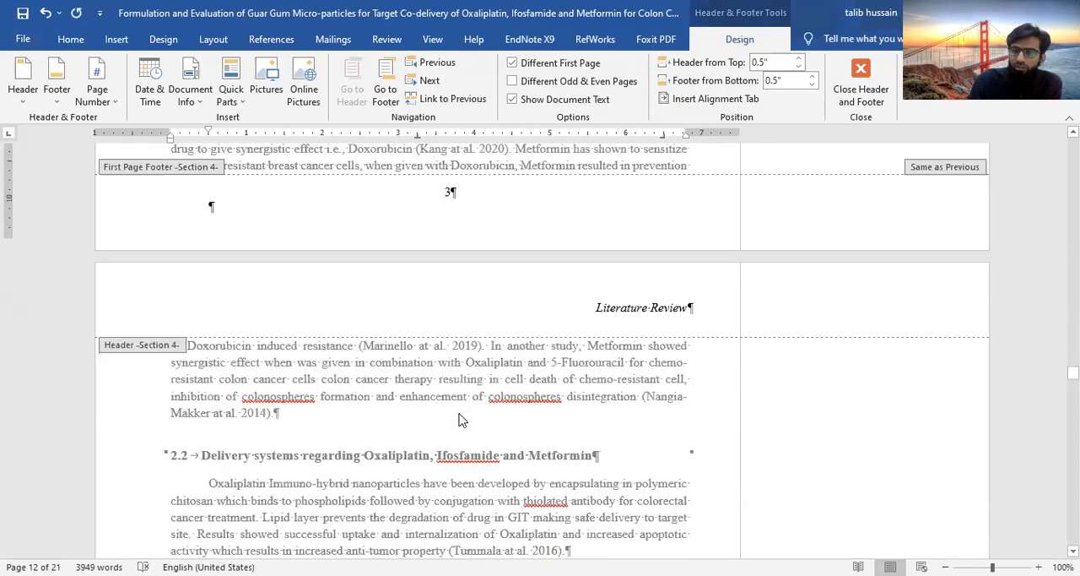
pyautogui.scroll(-11, 463, 419)
pyautogui.scroll(-15, 462, 420)
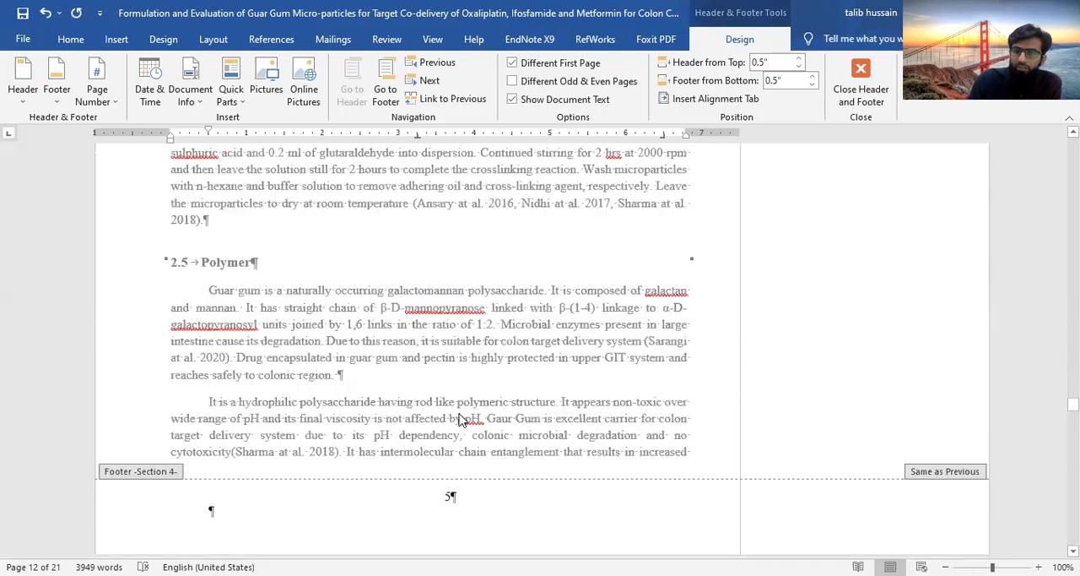
pyautogui.scroll(-7, 461, 420)
pyautogui.scroll(-15, 472, 389)
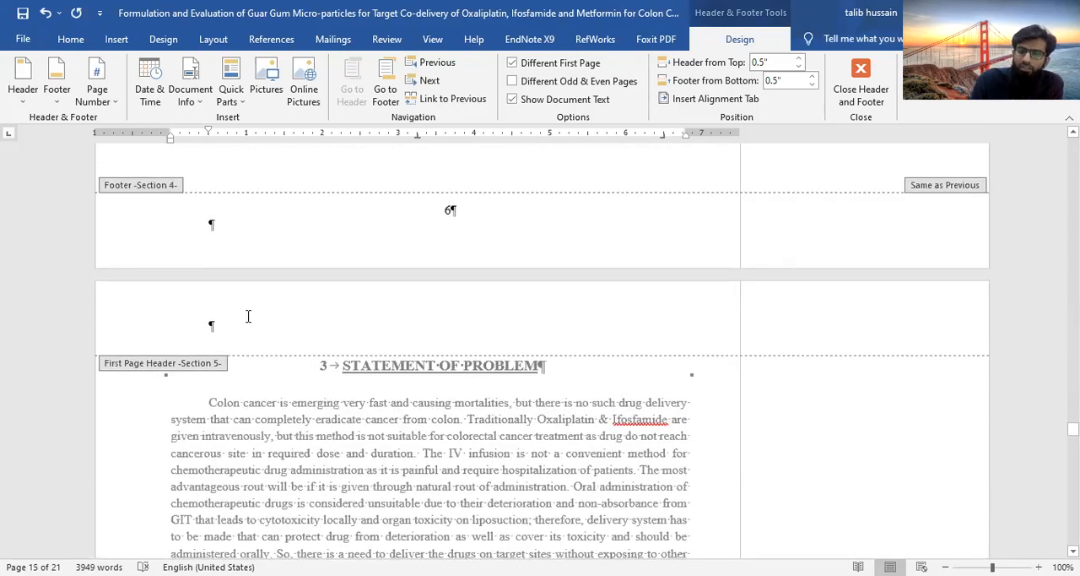
pyautogui.click(248, 316)
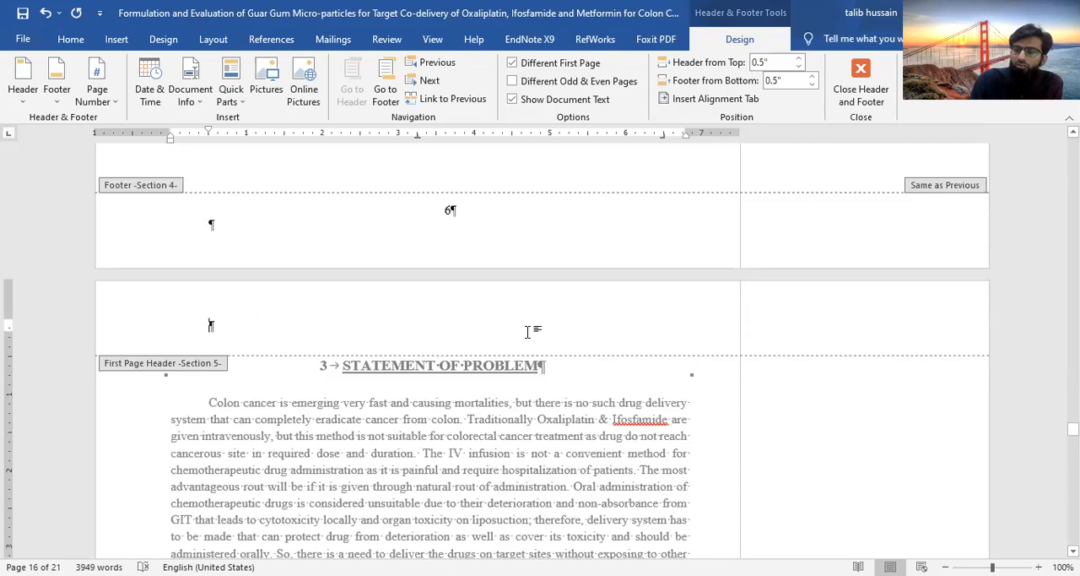
# Examine the first-page header of Materials and Methods and compare it with the header on the section's following page
pyautogui.scroll(-5, 529, 540)
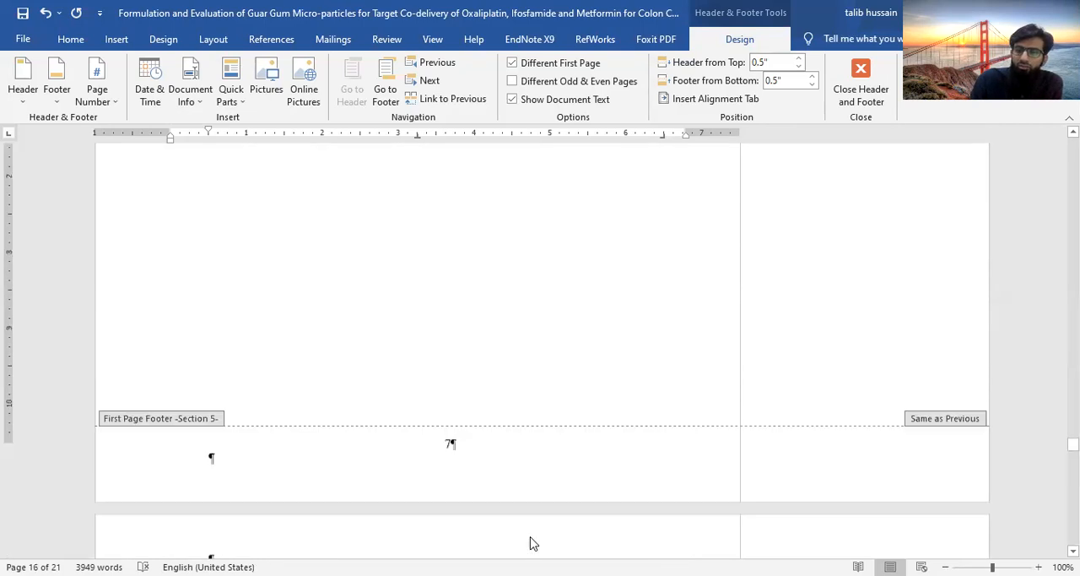
pyautogui.scroll(3, 530, 540)
pyautogui.scroll(3, 530, 542)
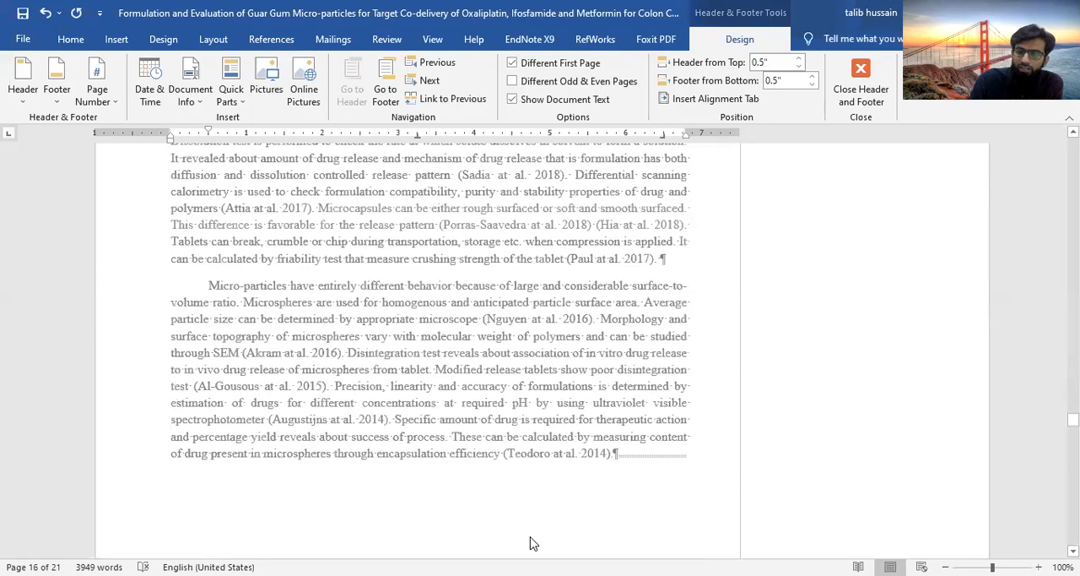
pyautogui.scroll(-6, 530, 542)
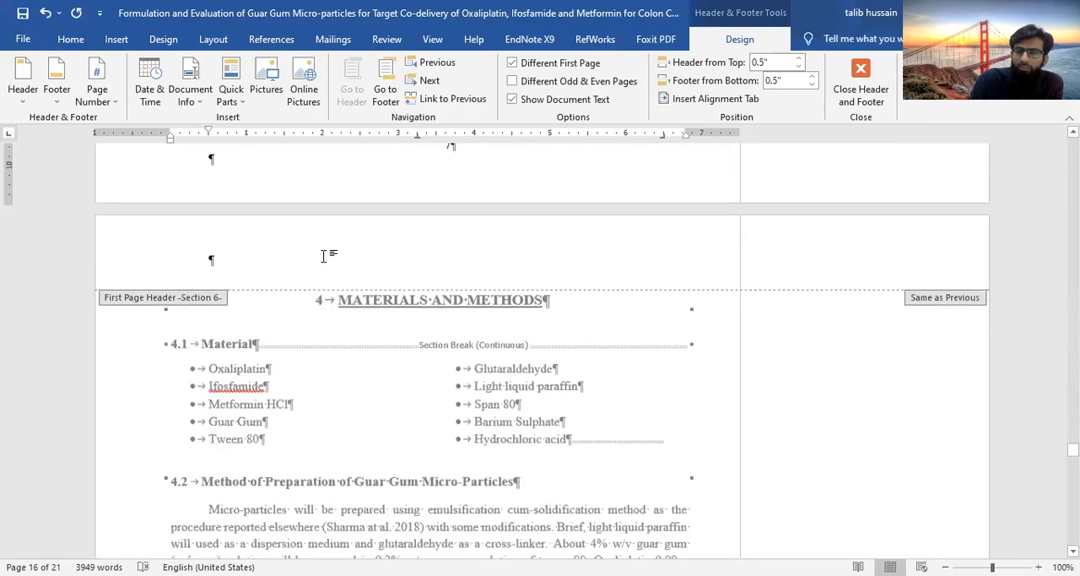
pyautogui.click(323, 255)
pyautogui.scroll(-2, 467, 428)
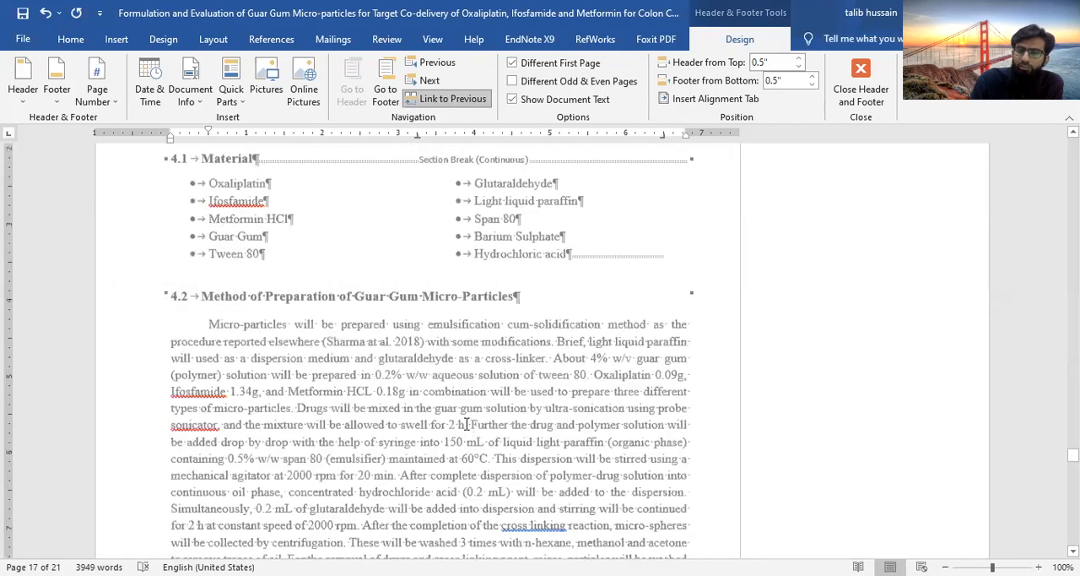
pyautogui.scroll(-5, 466, 423)
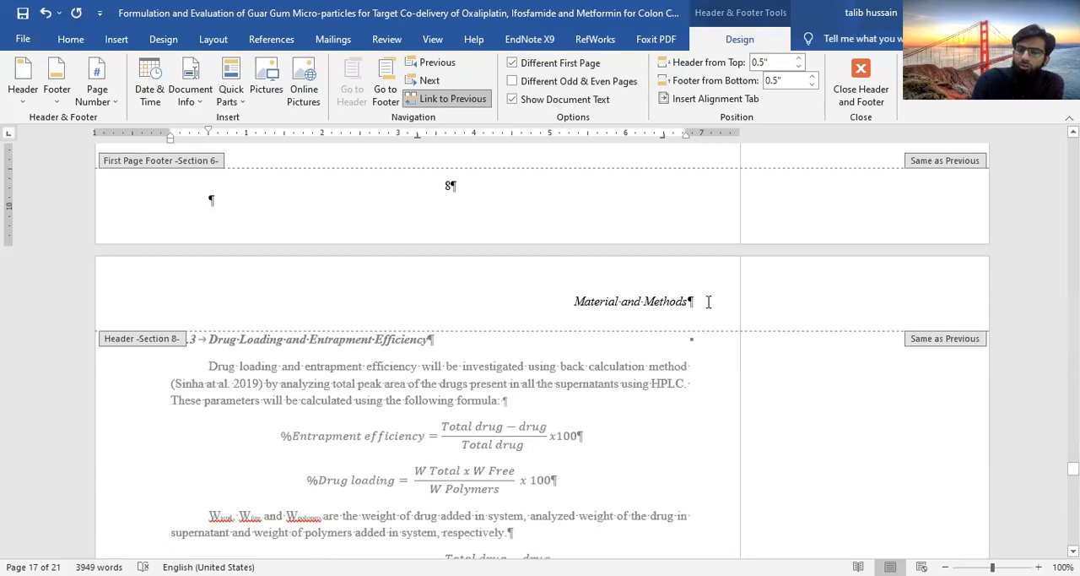
# Examine the first-page header of the Summary section and compare it with the header on its following page
pyautogui.scroll(8, 399, 311)
pyautogui.scroll(-5, 399, 312)
pyautogui.scroll(-20, 398, 312)
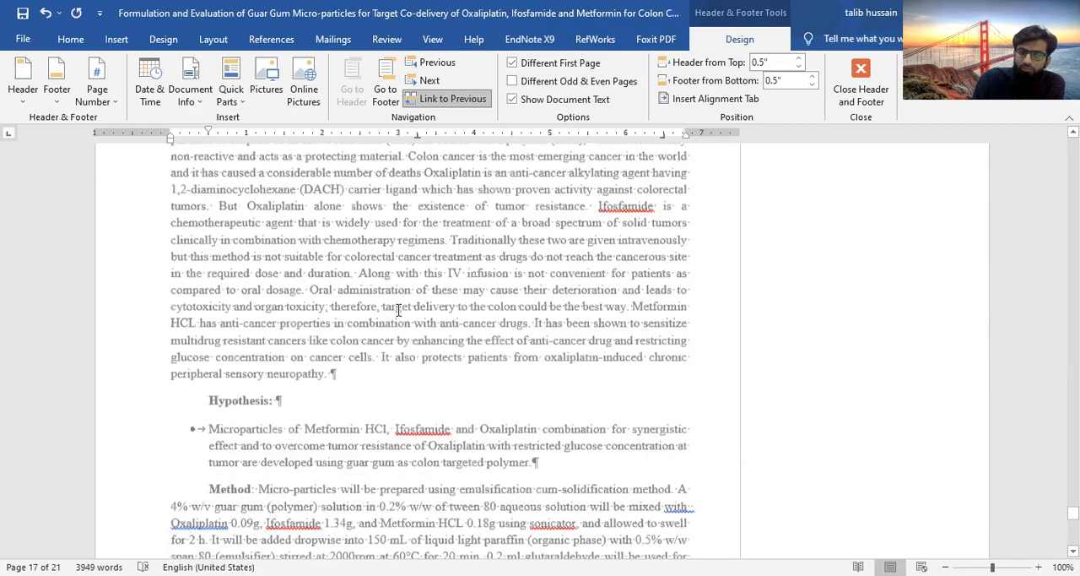
pyautogui.scroll(-8, 400, 315)
pyautogui.scroll(8, 400, 315)
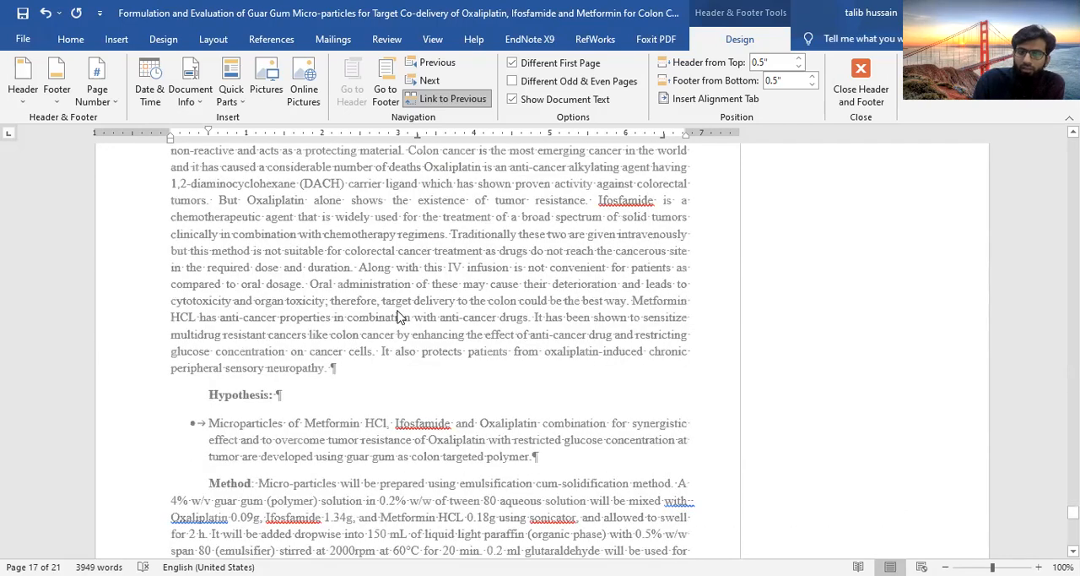
pyautogui.scroll(10, 400, 316)
pyautogui.scroll(-6, 397, 312)
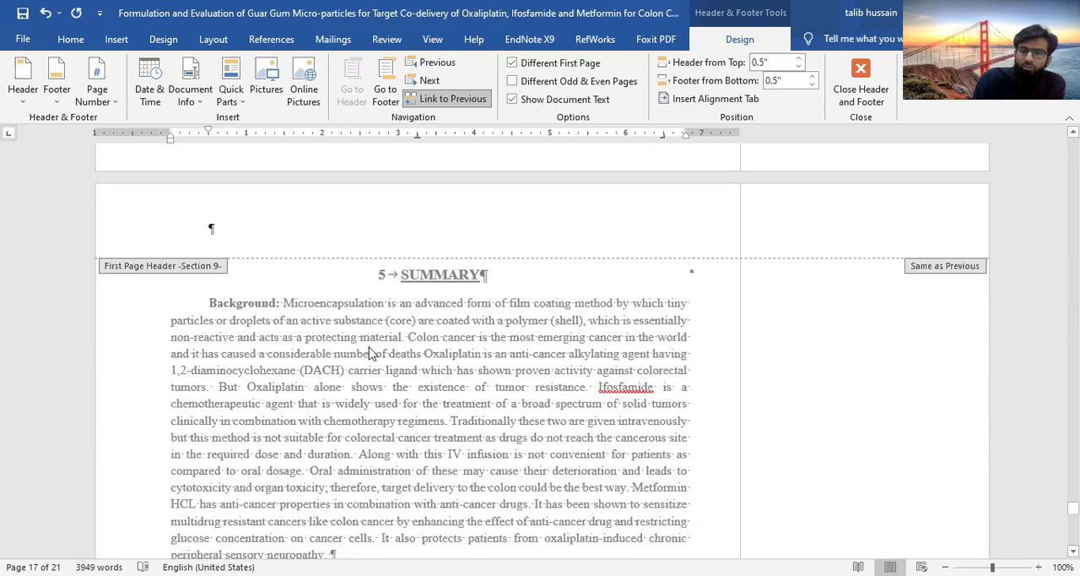
pyautogui.scroll(-5, 369, 353)
pyautogui.scroll(6, 248, 250)
pyautogui.click(248, 251)
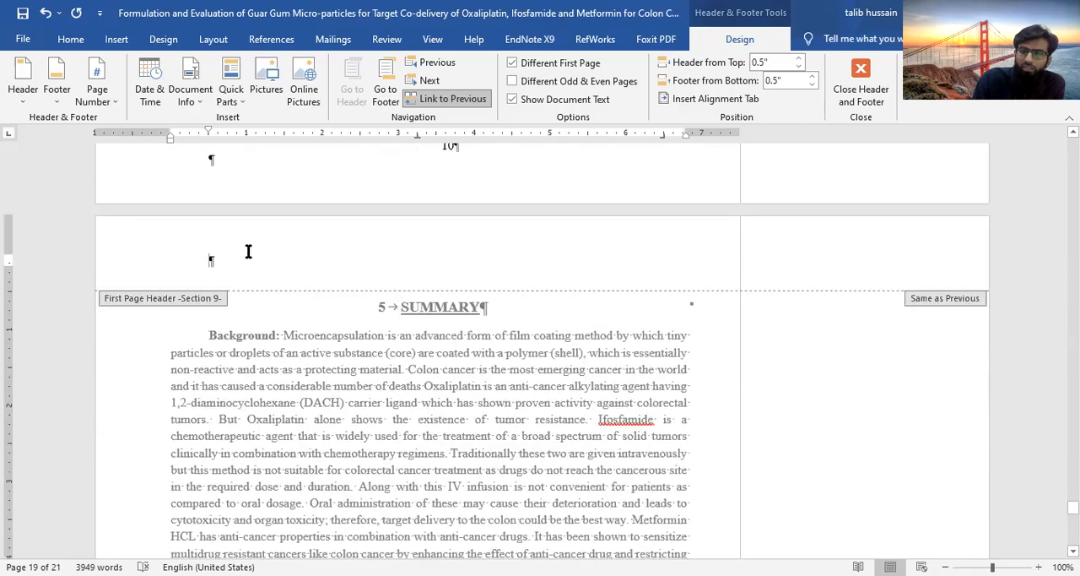
pyautogui.scroll(-12, 440, 481)
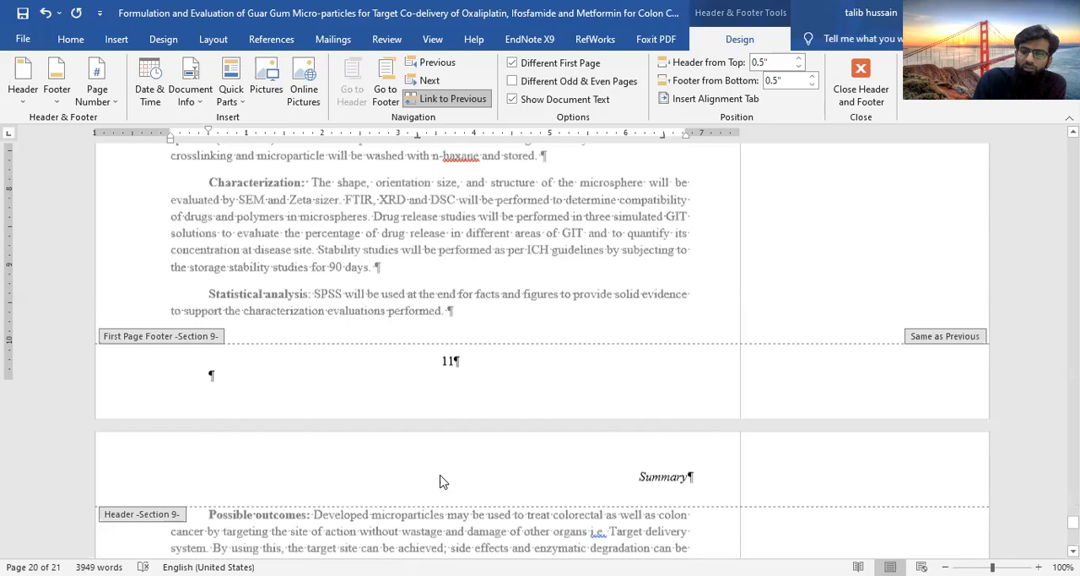
pyautogui.scroll(-1, 458, 420)
pyautogui.scroll(15, 422, 414)
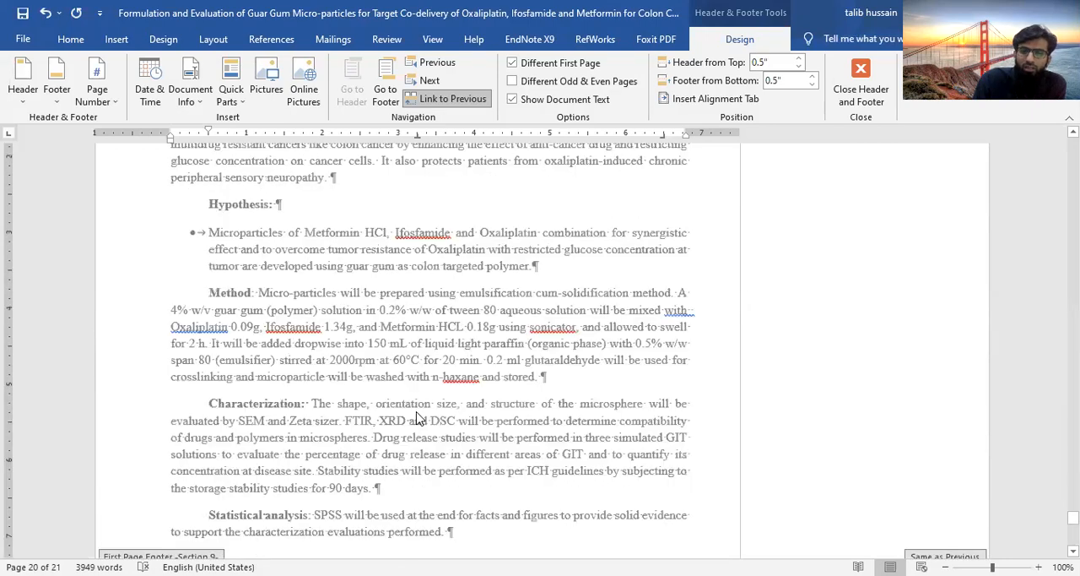
pyautogui.scroll(-10, 416, 419)
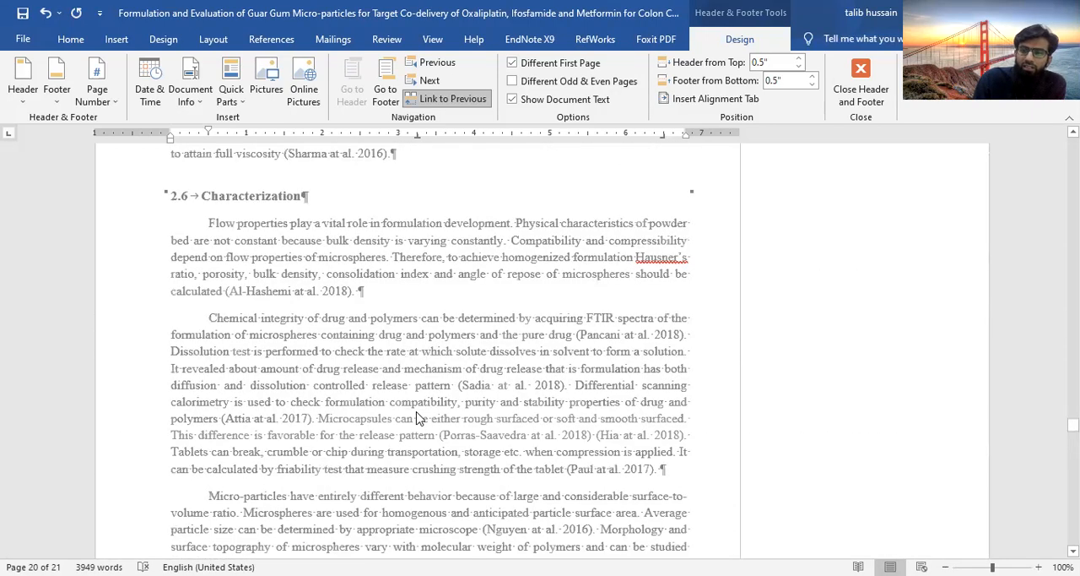
# Go back through the section headers to the thesis cover page
pyautogui.scroll(15, 416, 419)
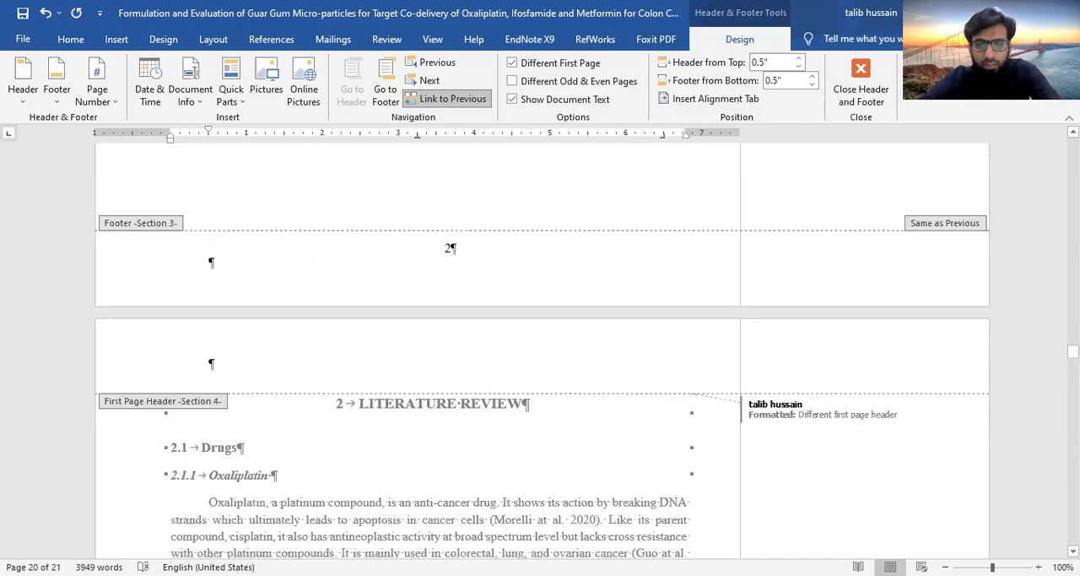
pyautogui.scroll(10, 411, 355)
pyautogui.scroll(15, 411, 355)
pyautogui.scroll(15, 411, 356)
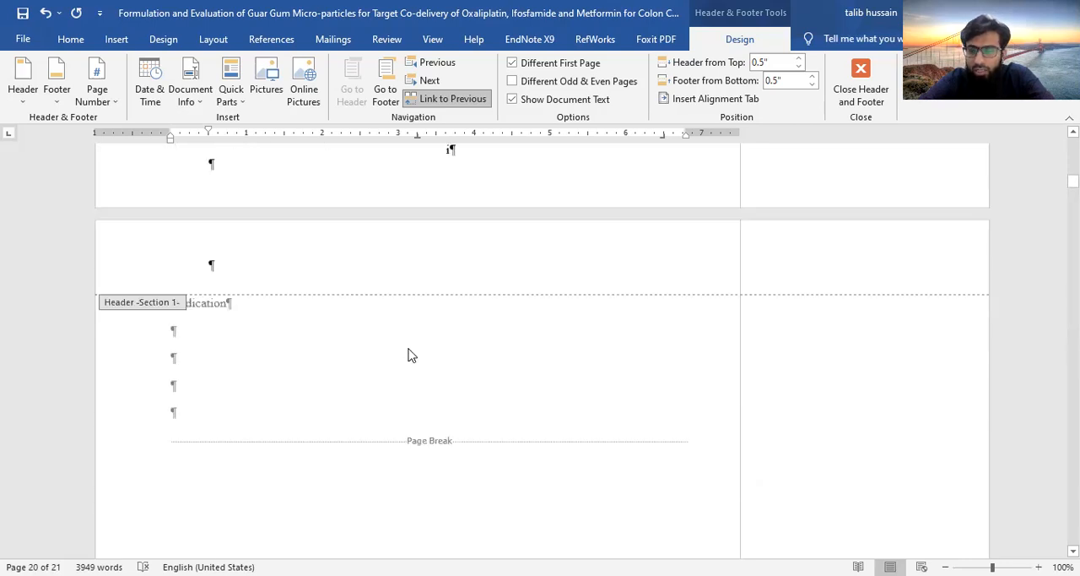
pyautogui.scroll(5, 410, 355)
pyautogui.scroll(4, 411, 355)
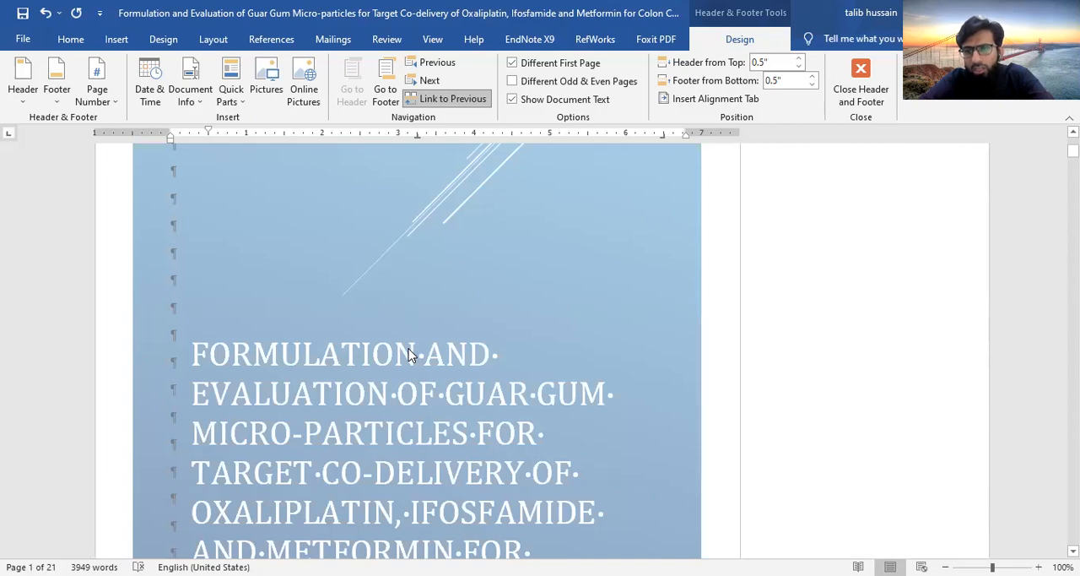
# Review the headers and footers from the cover page to the Acknowledgment page and return to editing the body text there
pyautogui.scroll(-3, 411, 355)
pyautogui.scroll(-1, 411, 355)
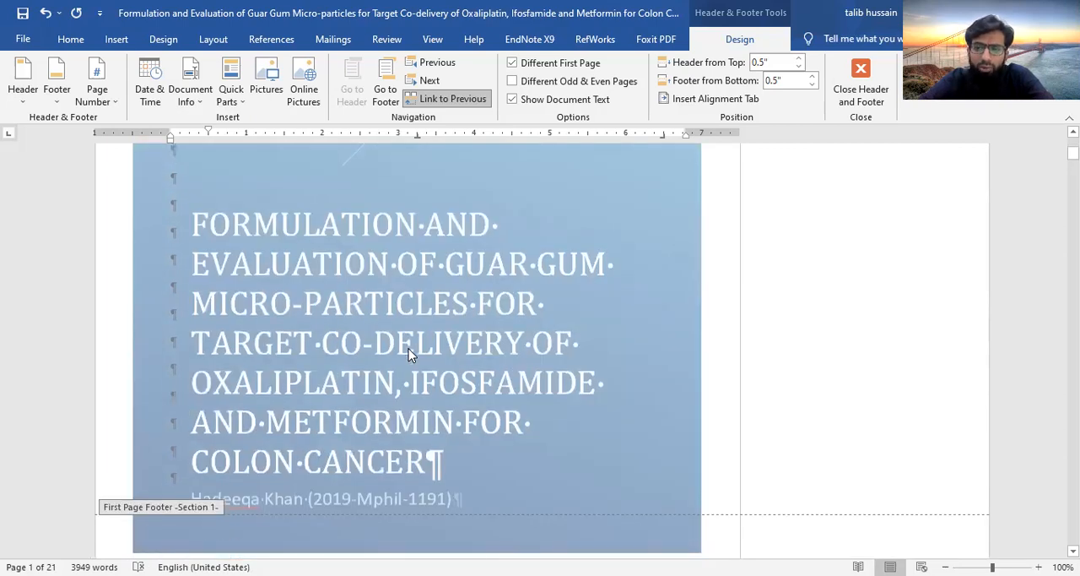
pyautogui.scroll(-5, 408, 354)
pyautogui.scroll(-1, 409, 349)
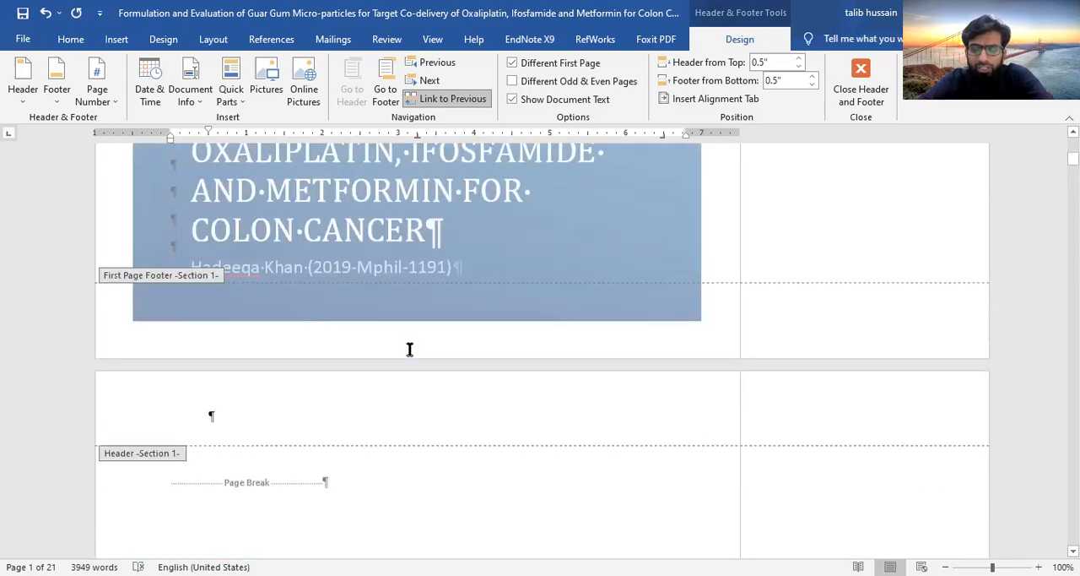
pyautogui.scroll(-8, 409, 353)
pyautogui.scroll(-8, 408, 355)
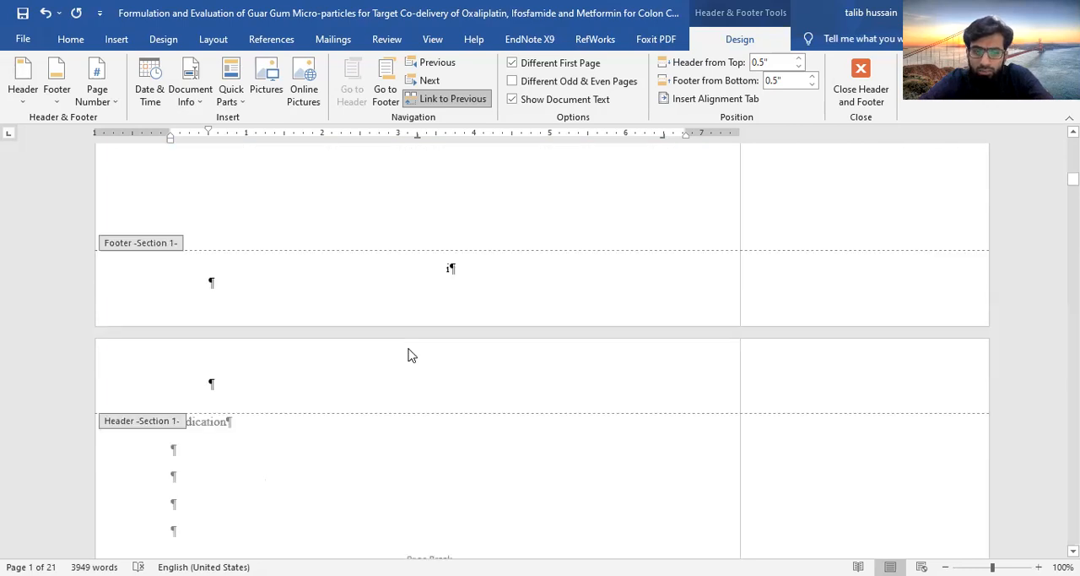
pyautogui.scroll(-3, 408, 356)
pyautogui.scroll(-4, 408, 355)
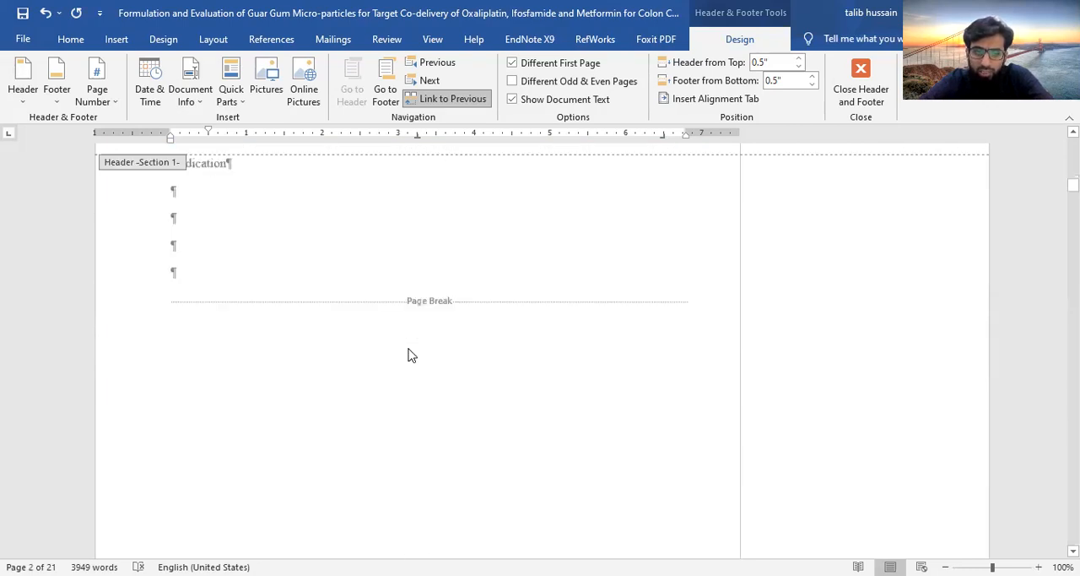
pyautogui.scroll(-14, 409, 356)
pyautogui.scroll(-3, 371, 537)
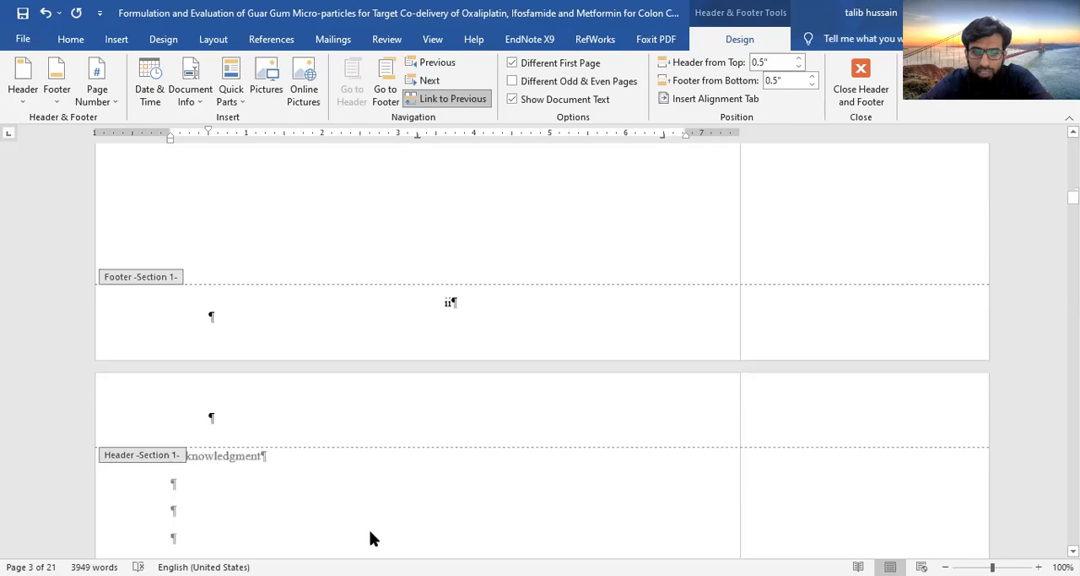
pyautogui.scroll(-2, 342, 459)
pyautogui.doubleClick(342, 457)
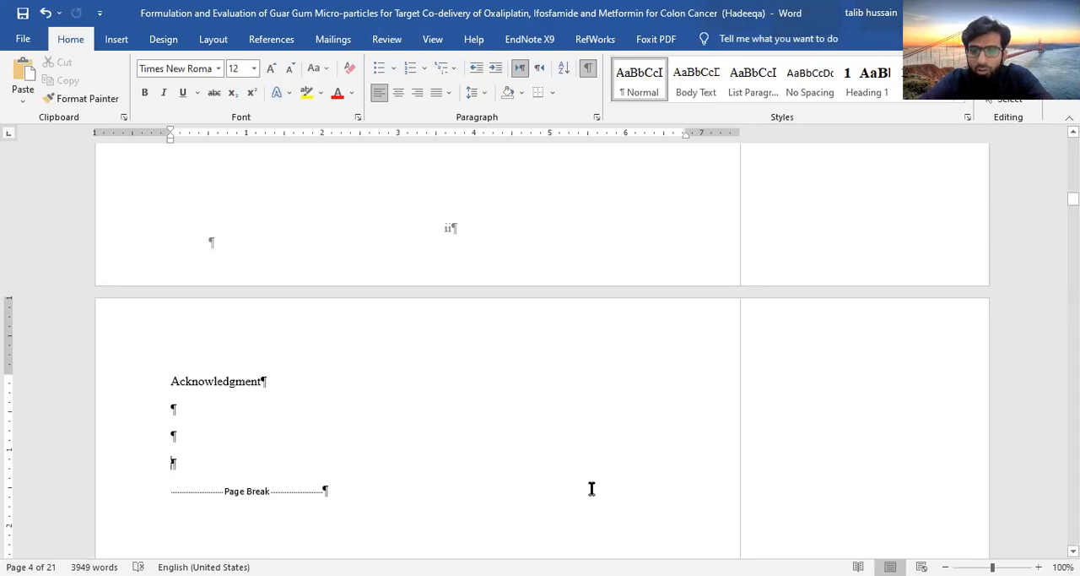
# Review the thesis pages from the Acknowledgment through the List of figures and Abstract to the end of the first Introduction page
pyautogui.scroll(-20, 455, 451)
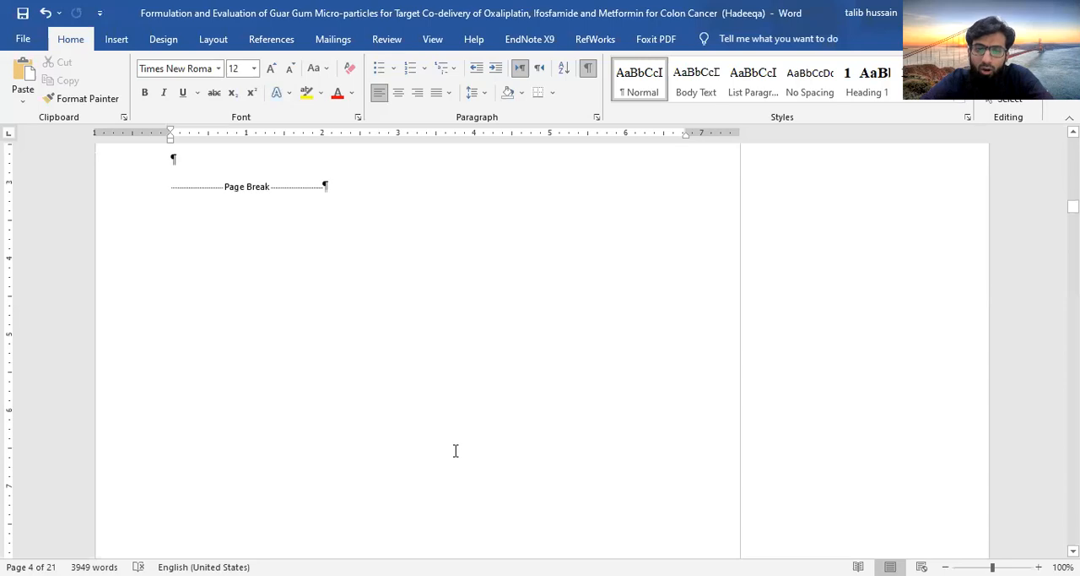
pyautogui.scroll(-3, 455, 451)
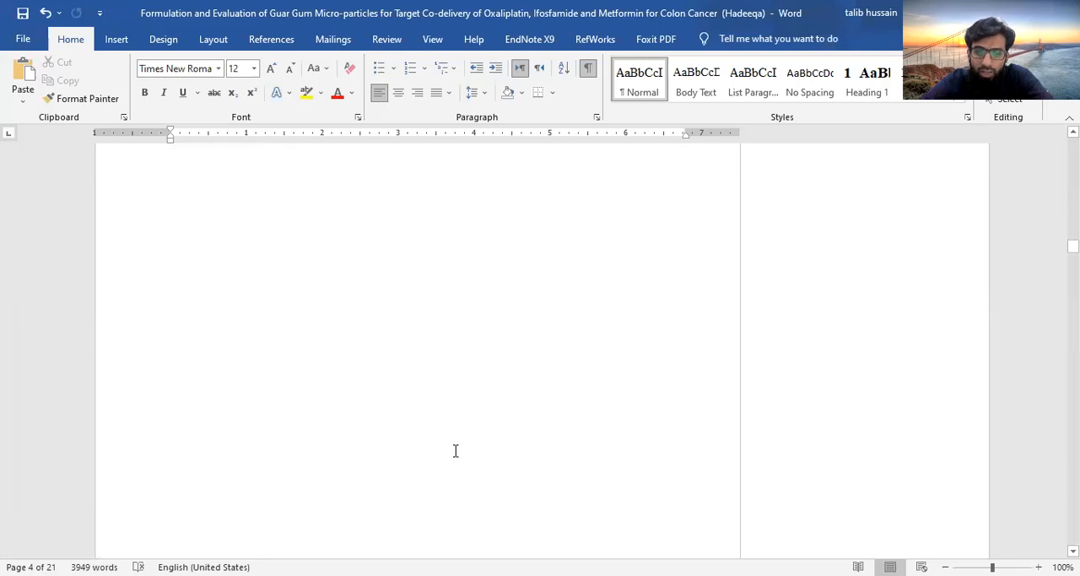
pyautogui.scroll(-6, 454, 451)
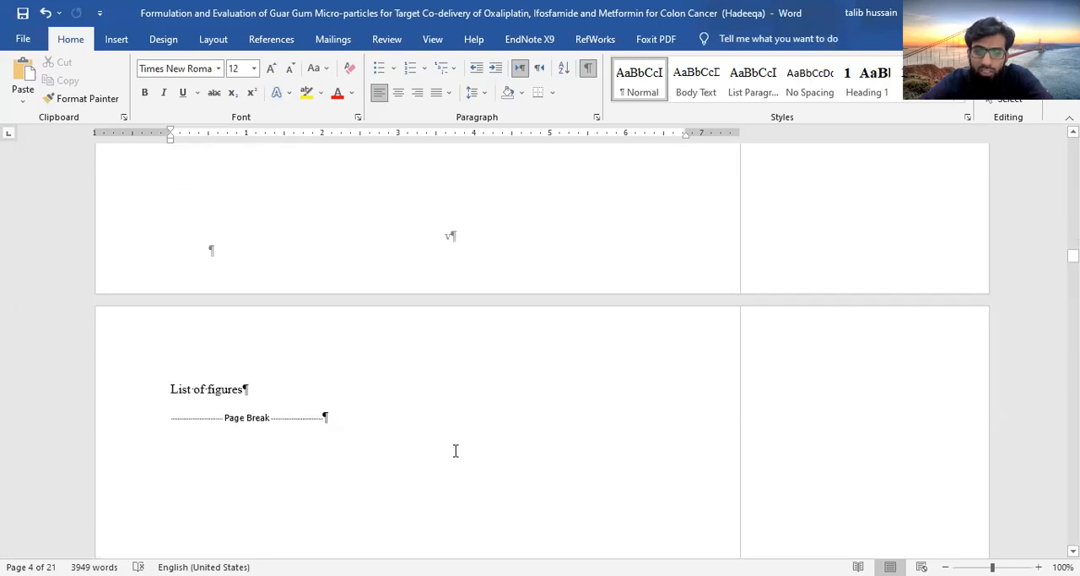
pyautogui.scroll(-12, 454, 450)
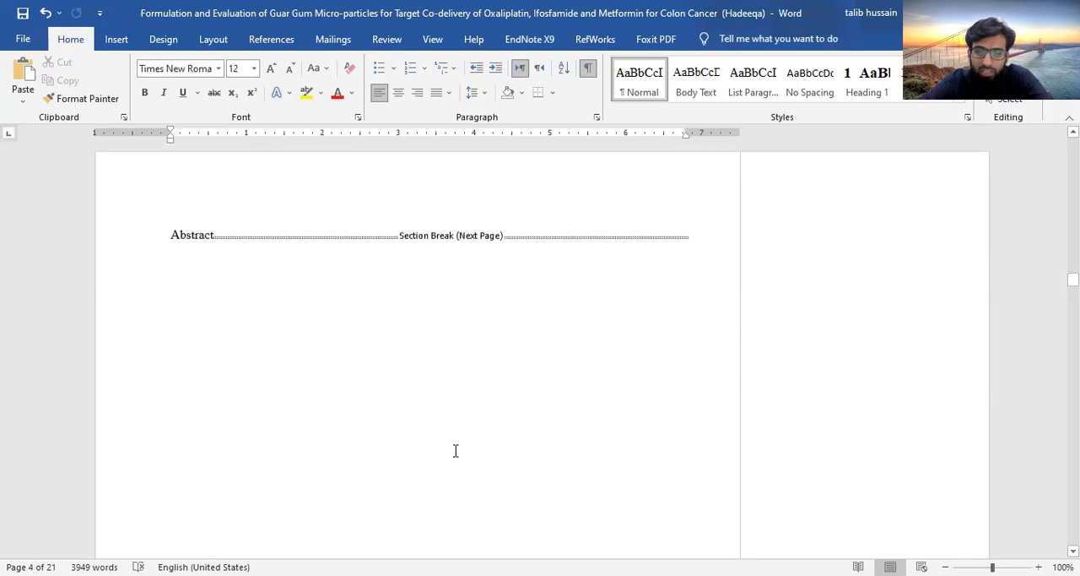
pyautogui.scroll(-2, 455, 450)
pyautogui.scroll(-5, 455, 450)
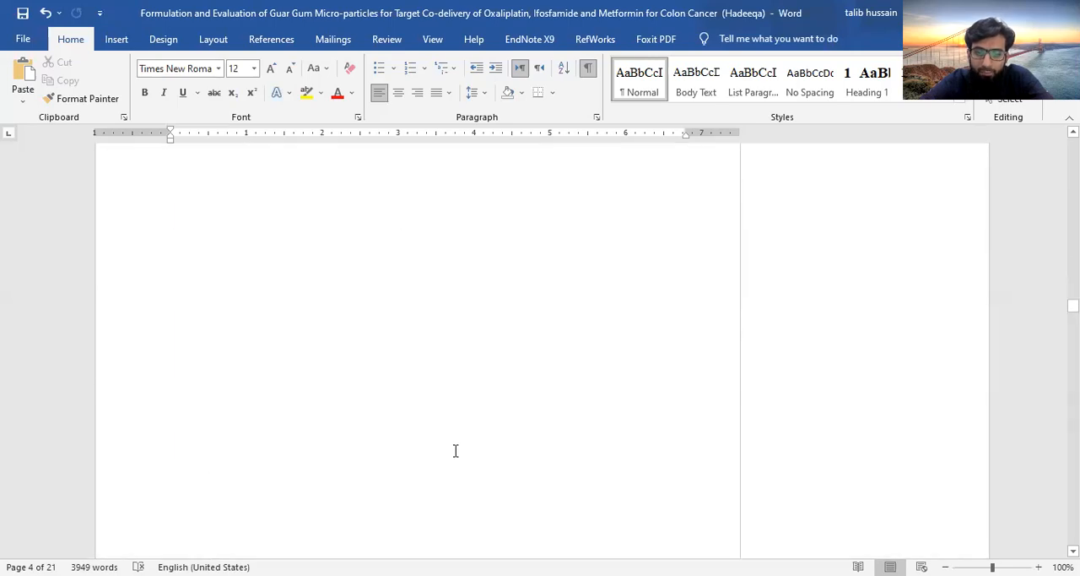
pyautogui.scroll(-5, 455, 451)
pyautogui.scroll(2, 455, 452)
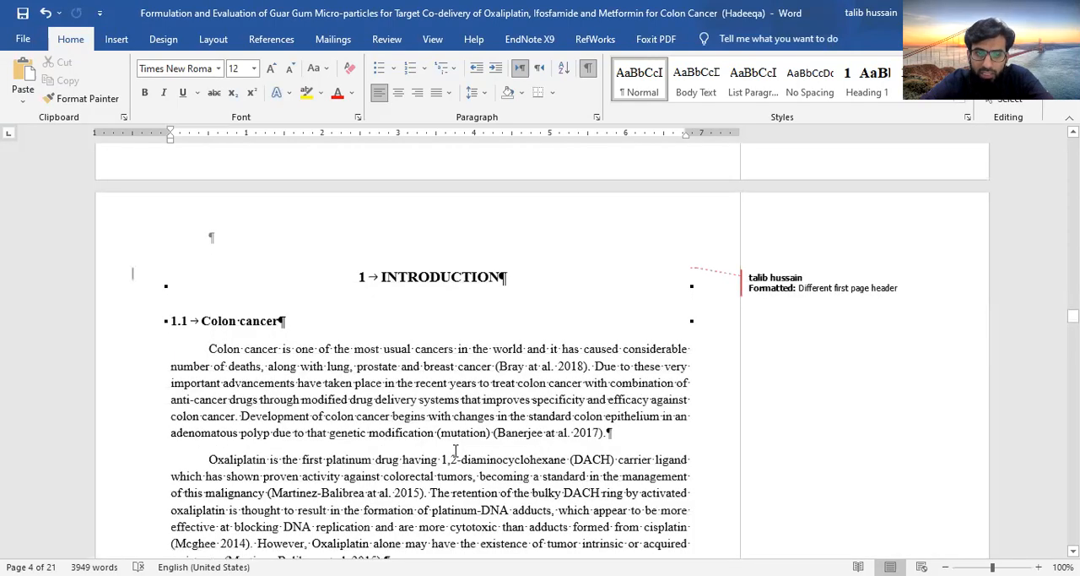
pyautogui.scroll(-5, 455, 451)
pyautogui.scroll(-6, 454, 452)
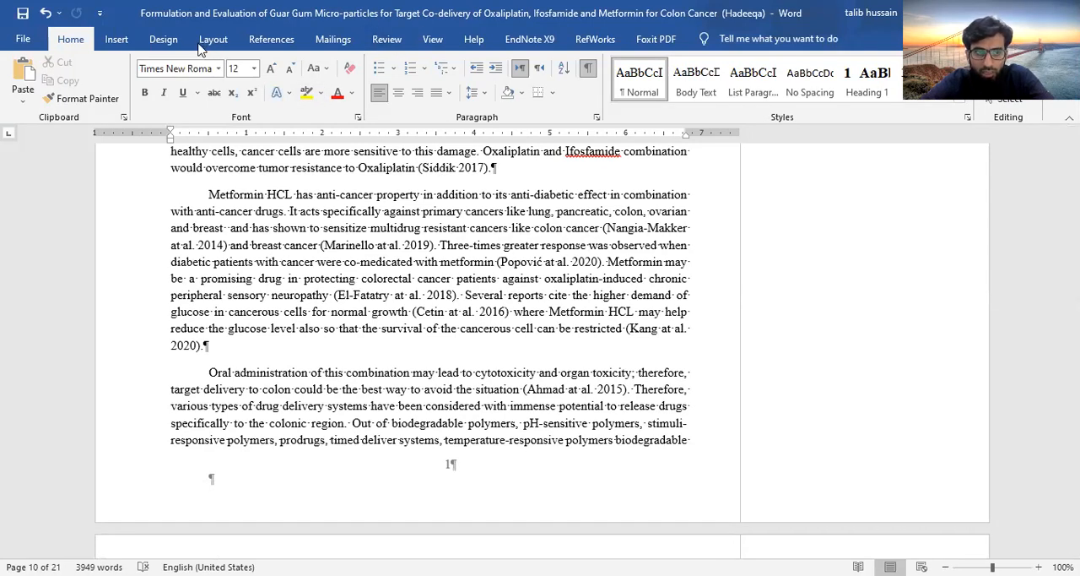
# Examine the document design choices: the available themes, theme colour sets and theme font sets, without applying any
pyautogui.click(118, 40)
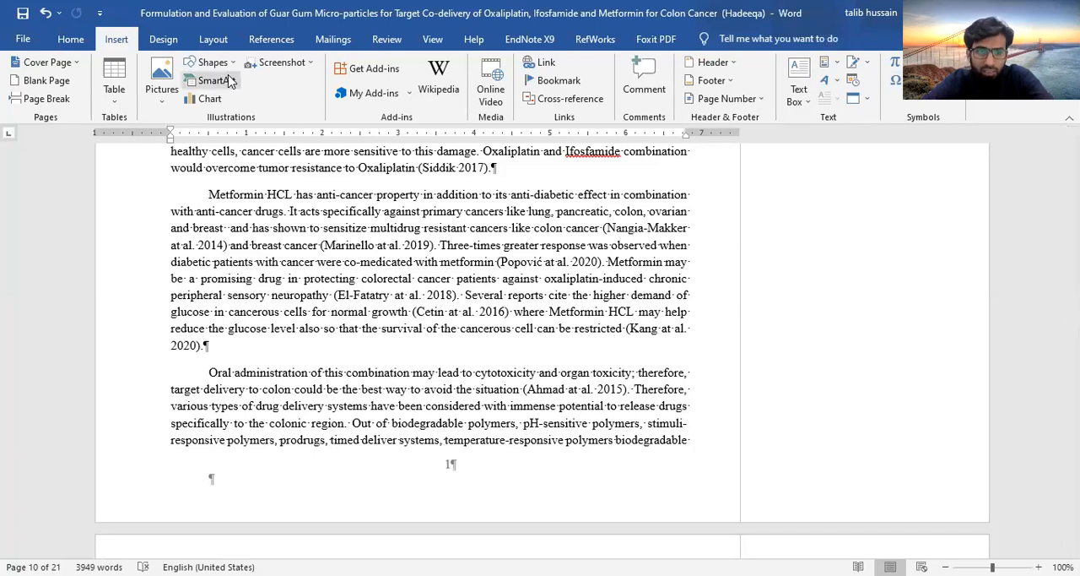
pyautogui.click(157, 40)
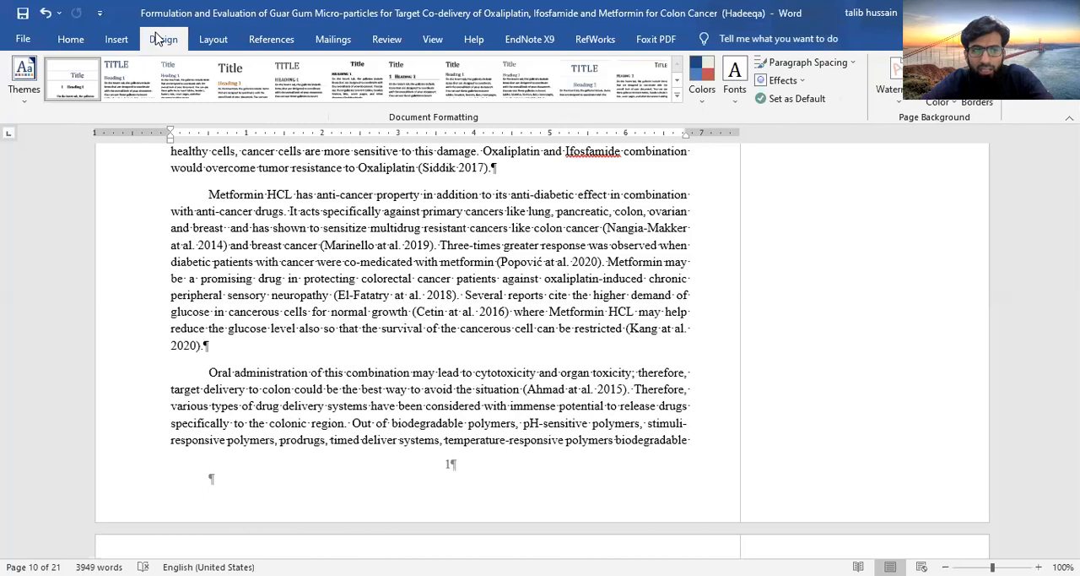
pyautogui.click(24, 84)
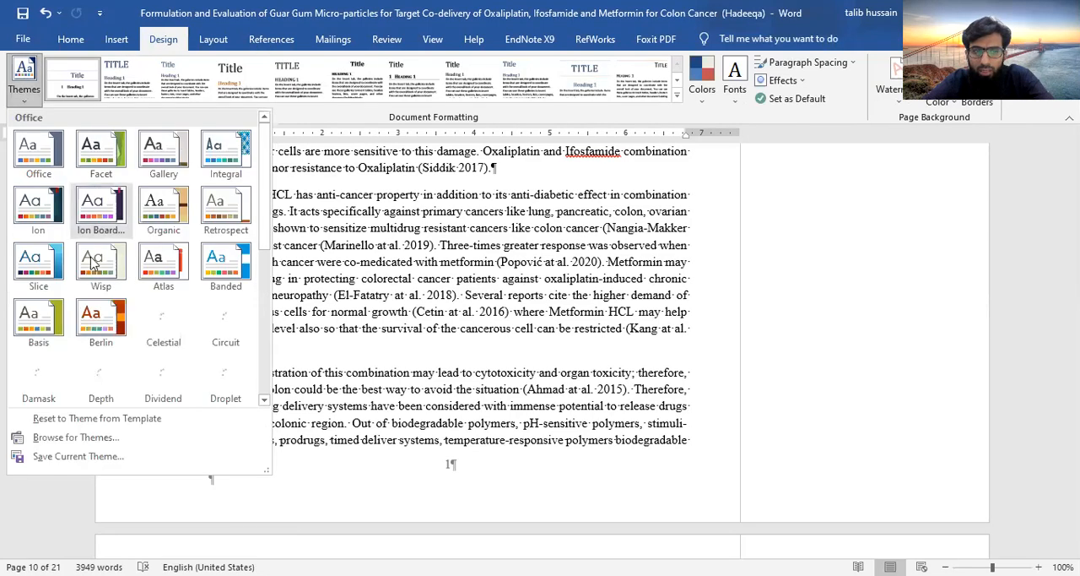
pyautogui.click(505, 339)
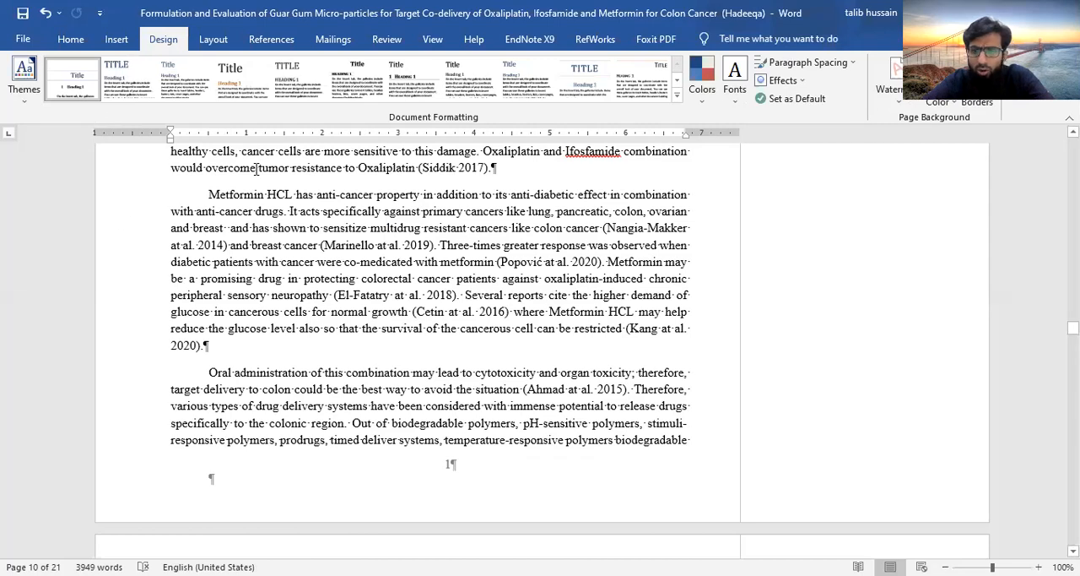
pyautogui.click(704, 100)
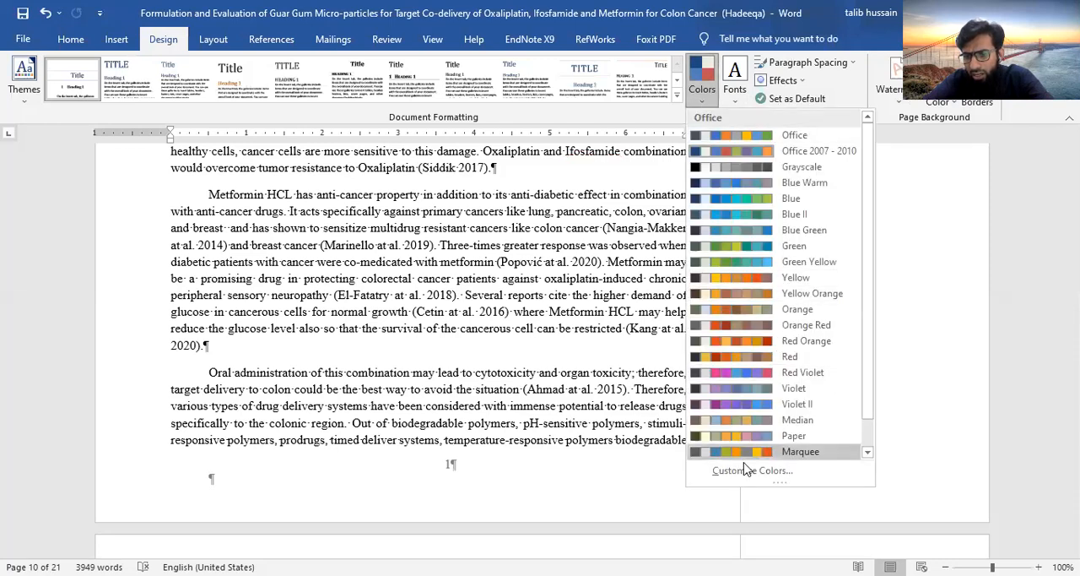
pyautogui.click(736, 106)
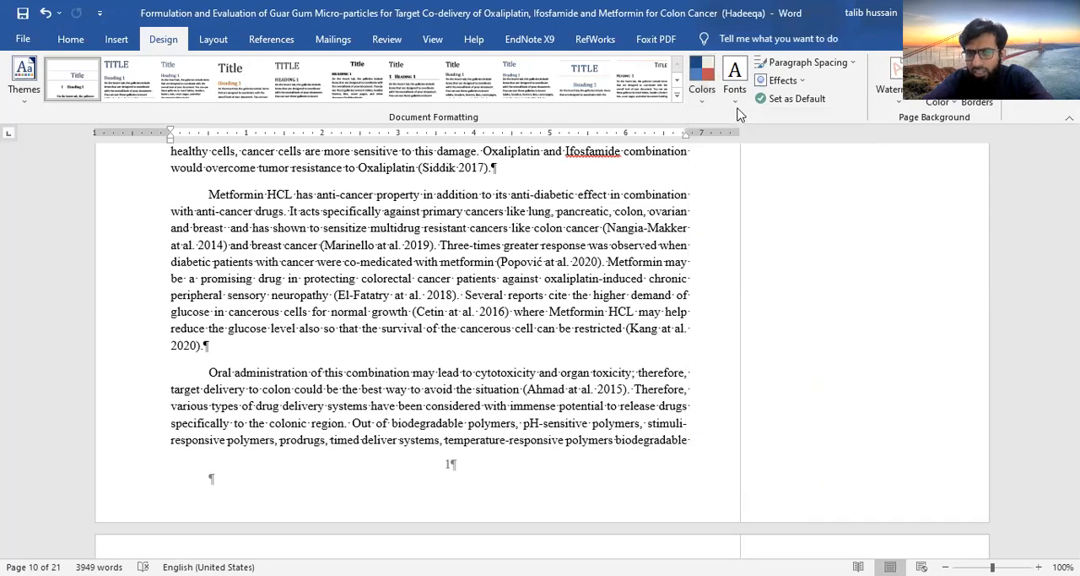
pyautogui.click(737, 105)
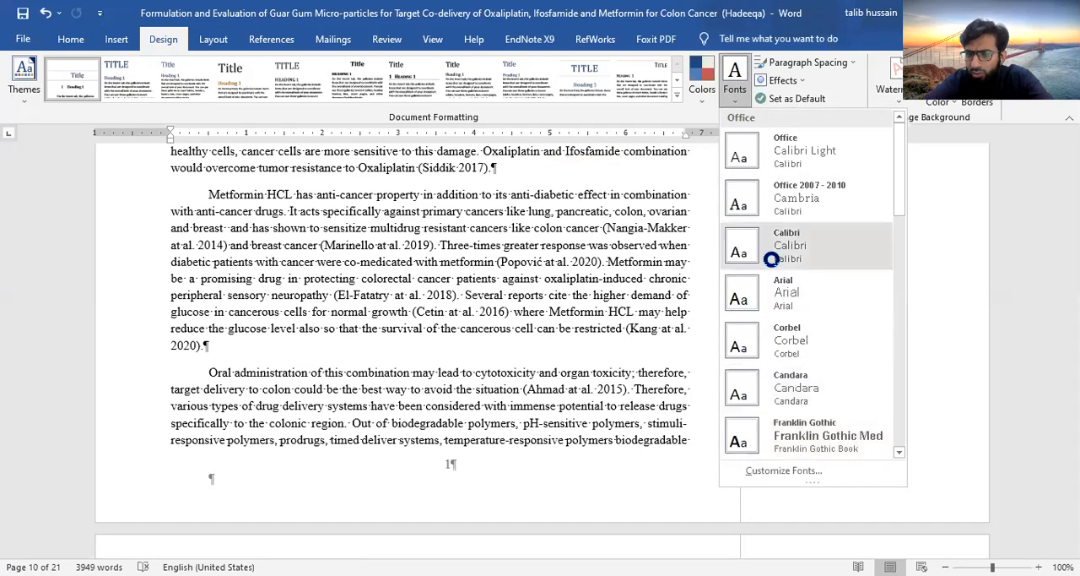
pyautogui.click(734, 85)
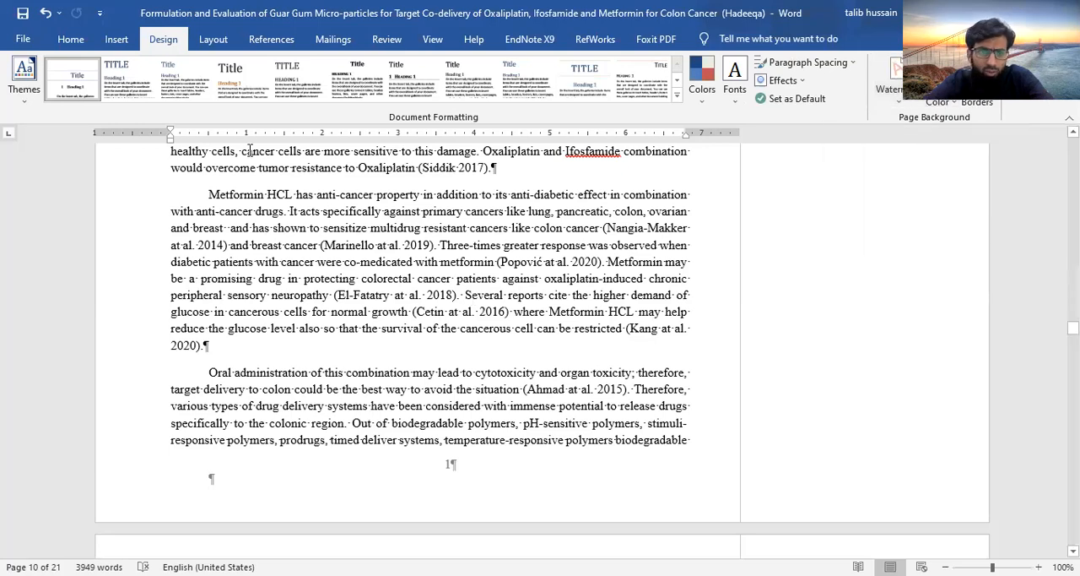
# Examine the page layout, reference and EndNote X9 citation commands, including Cite While You Write
pyautogui.click(213, 42)
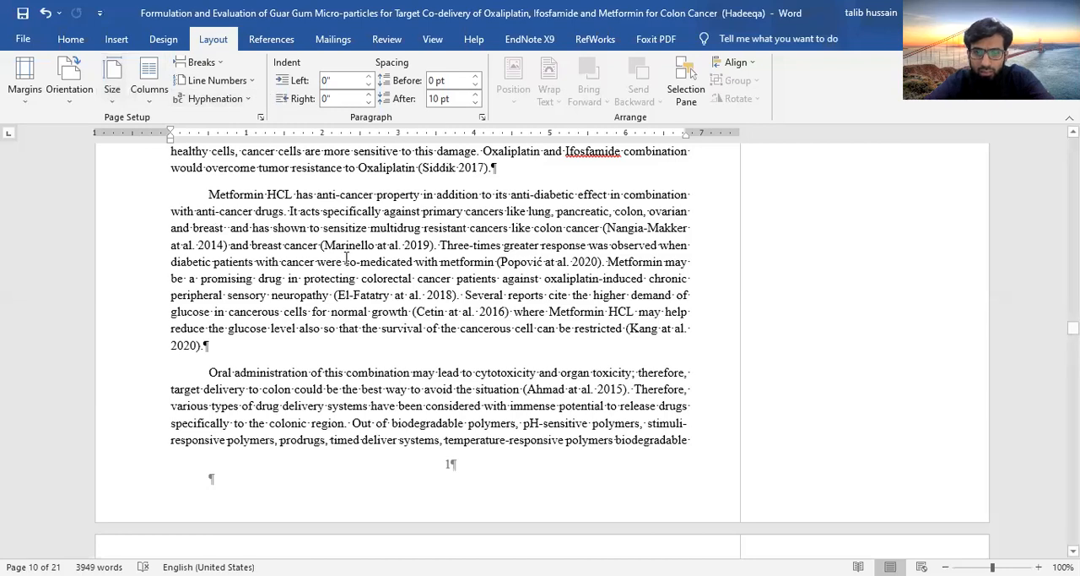
pyautogui.click(271, 39)
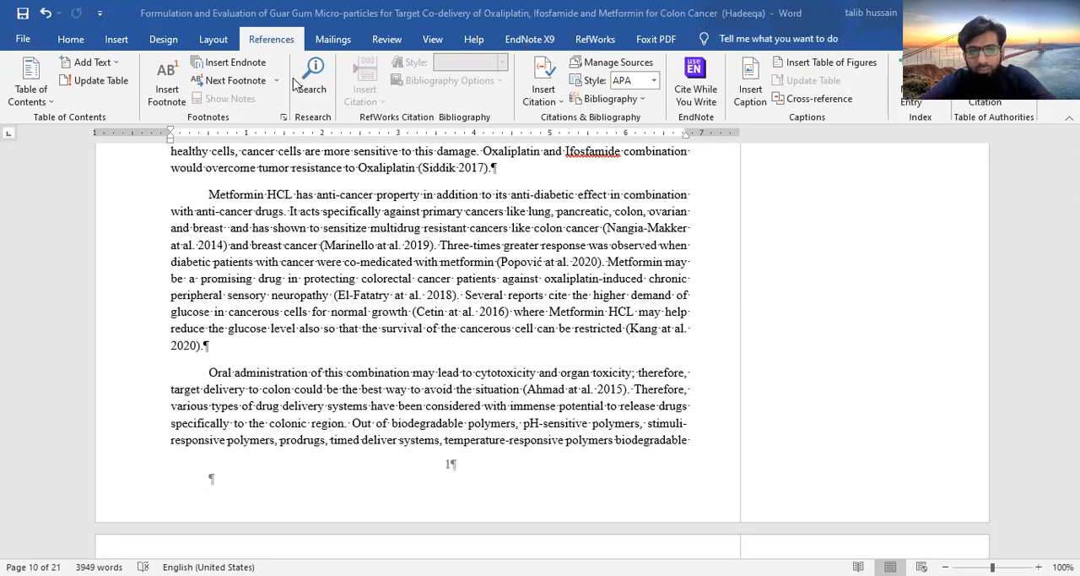
pyautogui.click(527, 40)
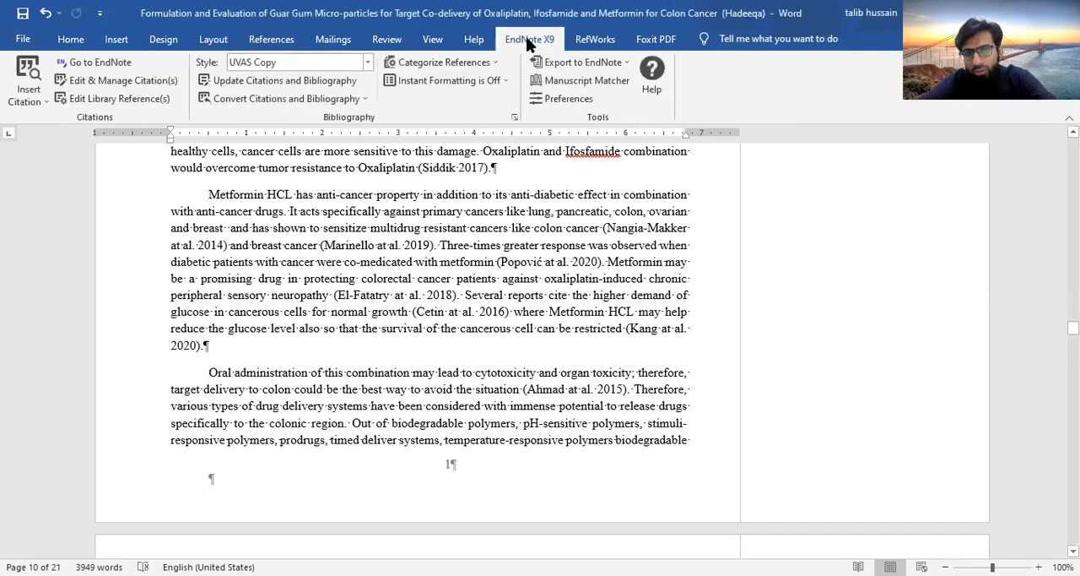
pyautogui.click(266, 47)
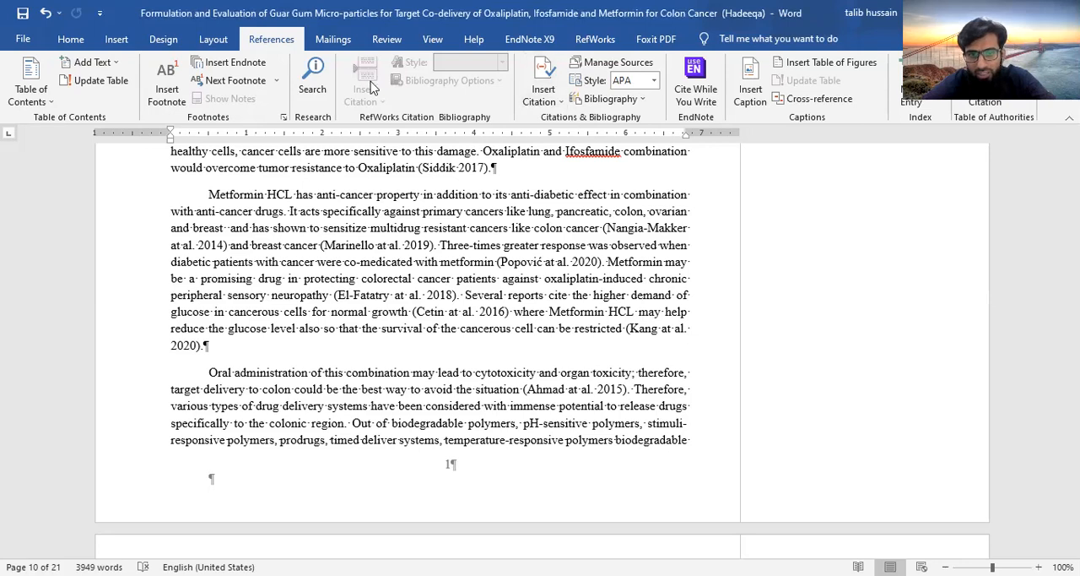
pyautogui.click(697, 94)
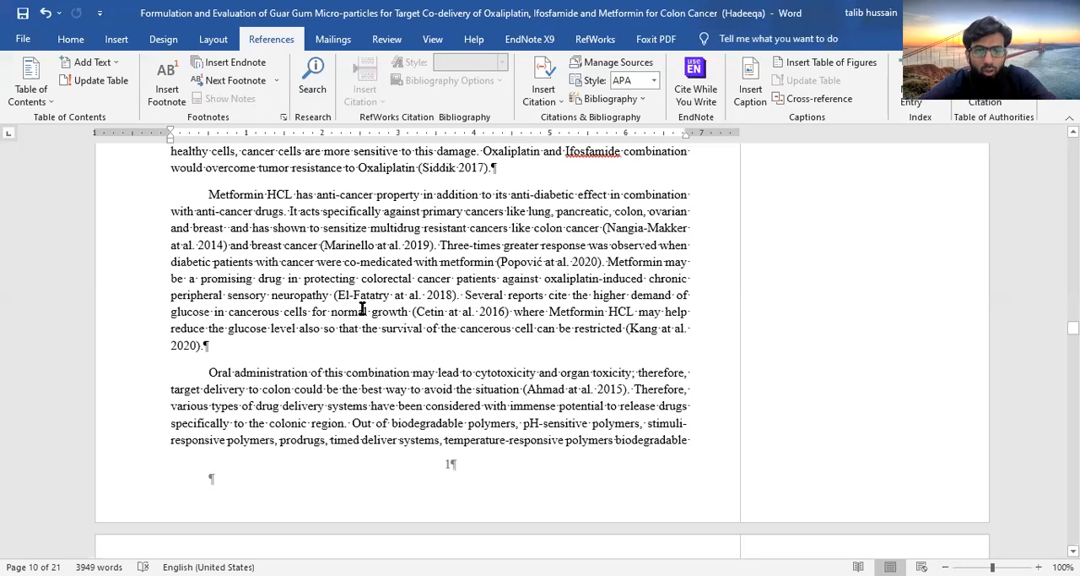
# Place the text cursor at the start of the Oxaliplatin paragraph in section 1.1 Colon cancer
pyautogui.scroll(-5, 362, 309)
pyautogui.scroll(2, 362, 310)
pyautogui.scroll(-2, 362, 312)
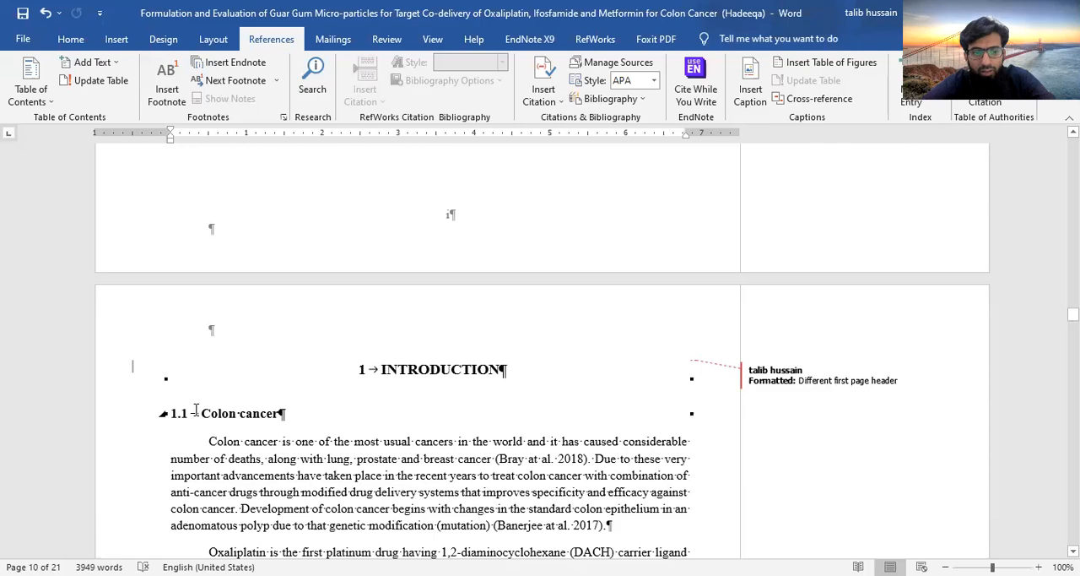
pyautogui.scroll(-4, 323, 482)
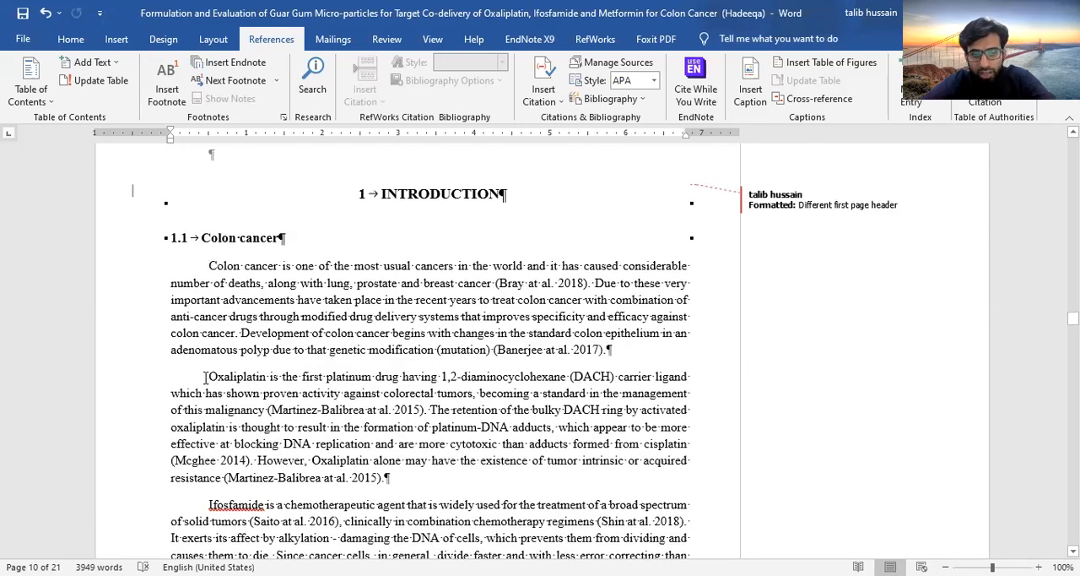
pyautogui.click(205, 376)
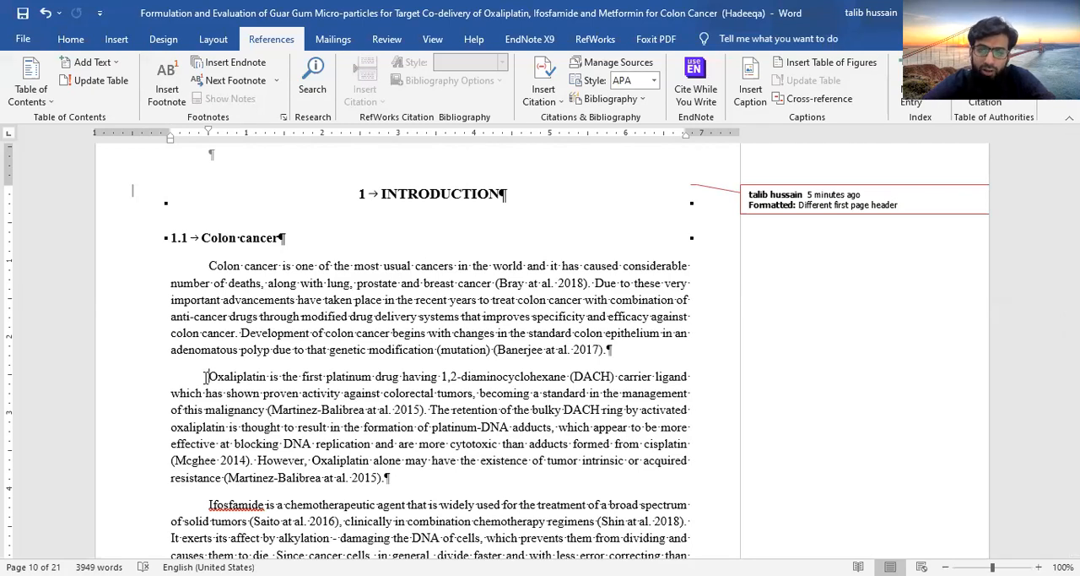
# Review the numbered headings from the Introduction to the Literature Review and return to the Oxaliplatin paragraph in section 1.1
pyautogui.scroll(-10, 205, 380)
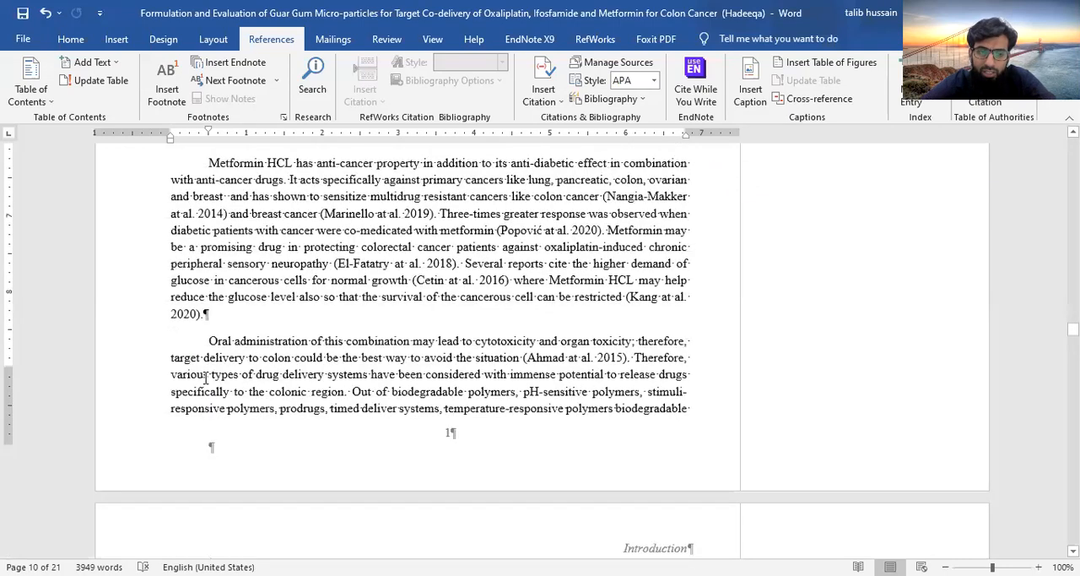
pyautogui.scroll(-16, 205, 378)
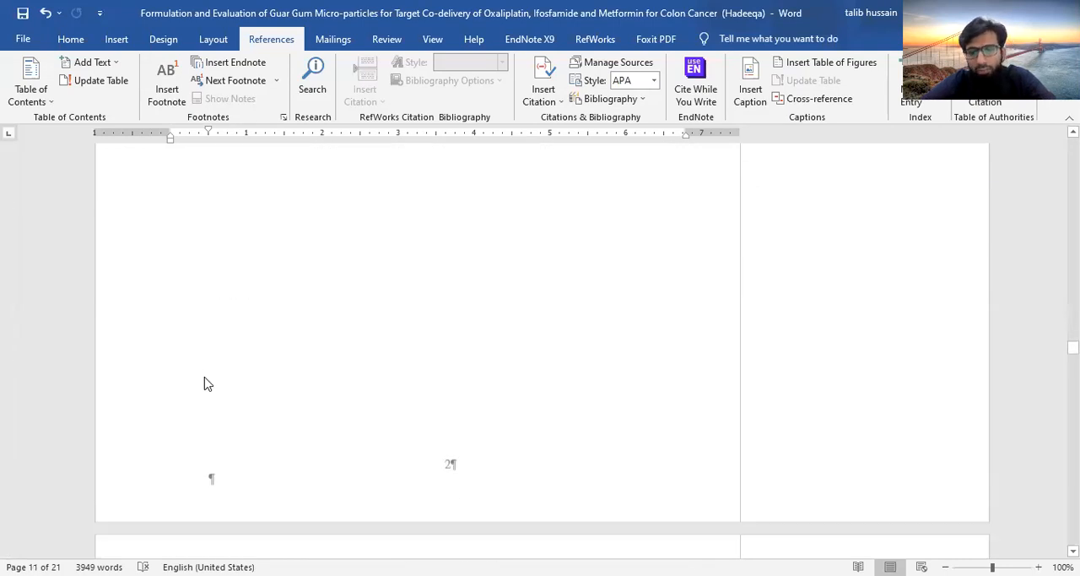
pyautogui.scroll(-8, 205, 383)
pyautogui.scroll(2, 205, 377)
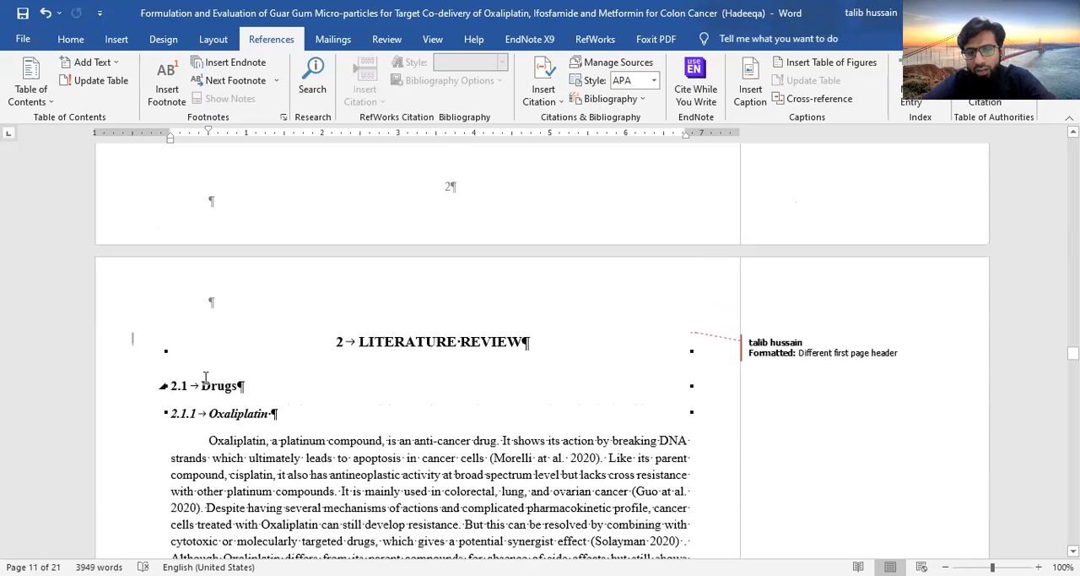
pyautogui.scroll(20, 205, 377)
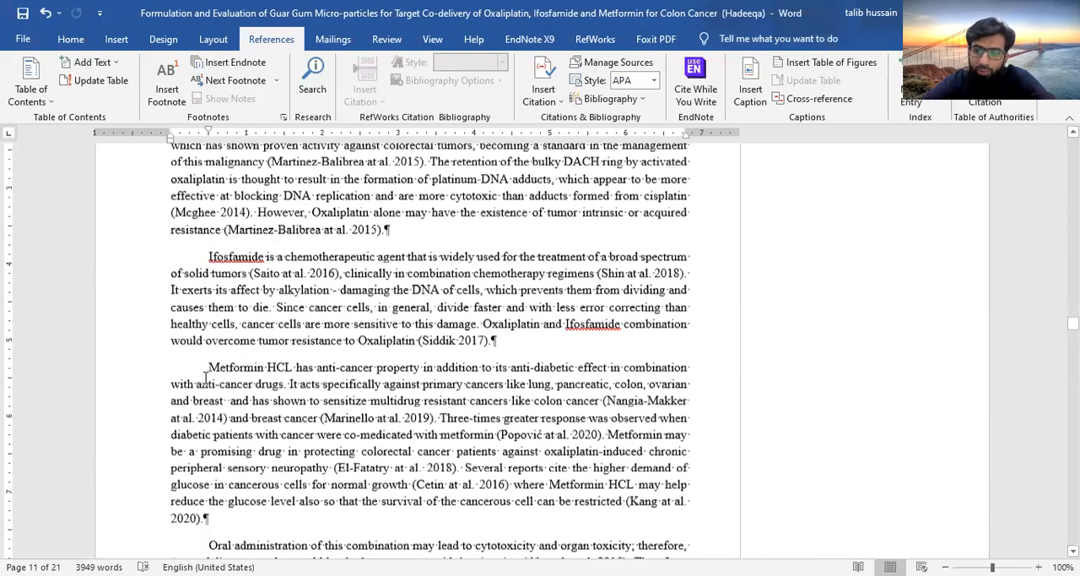
pyautogui.scroll(1, 205, 377)
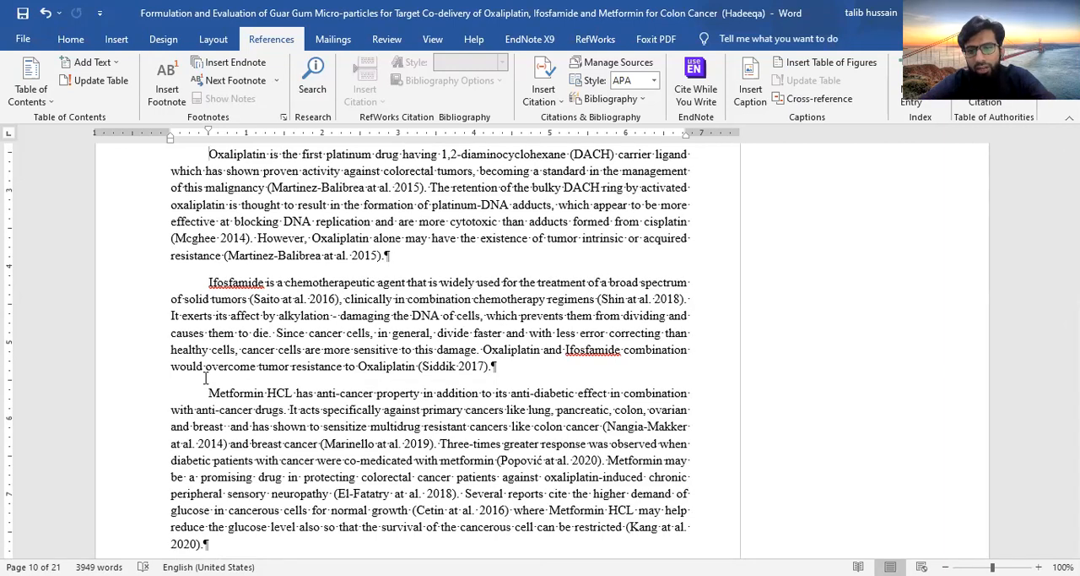
pyautogui.scroll(5, 205, 378)
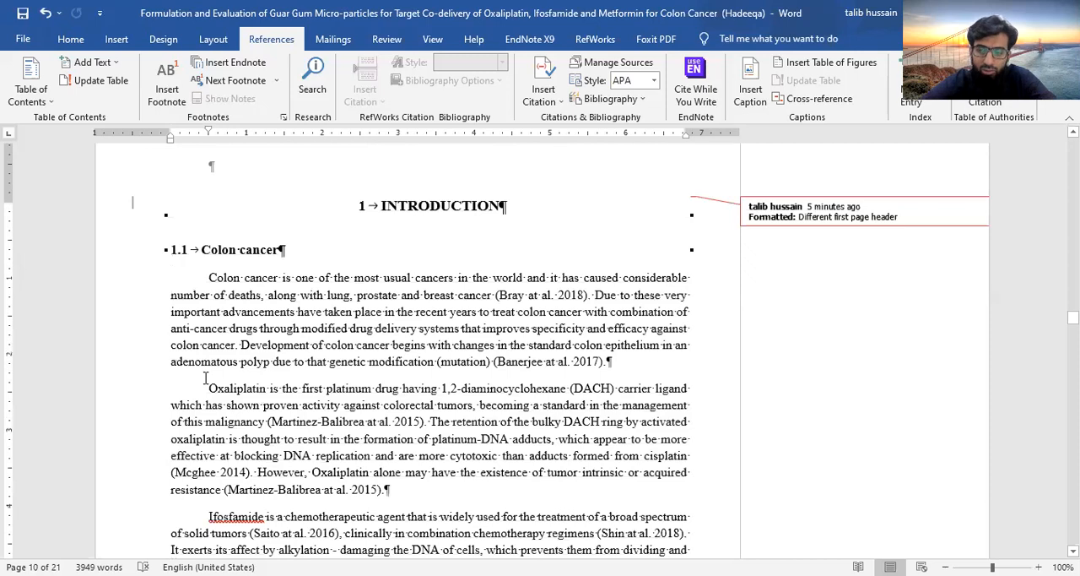
pyautogui.click(205, 377)
# Examine the heading styles in the full styles list, close the list and return to the reference commands
pyautogui.click(71, 39)
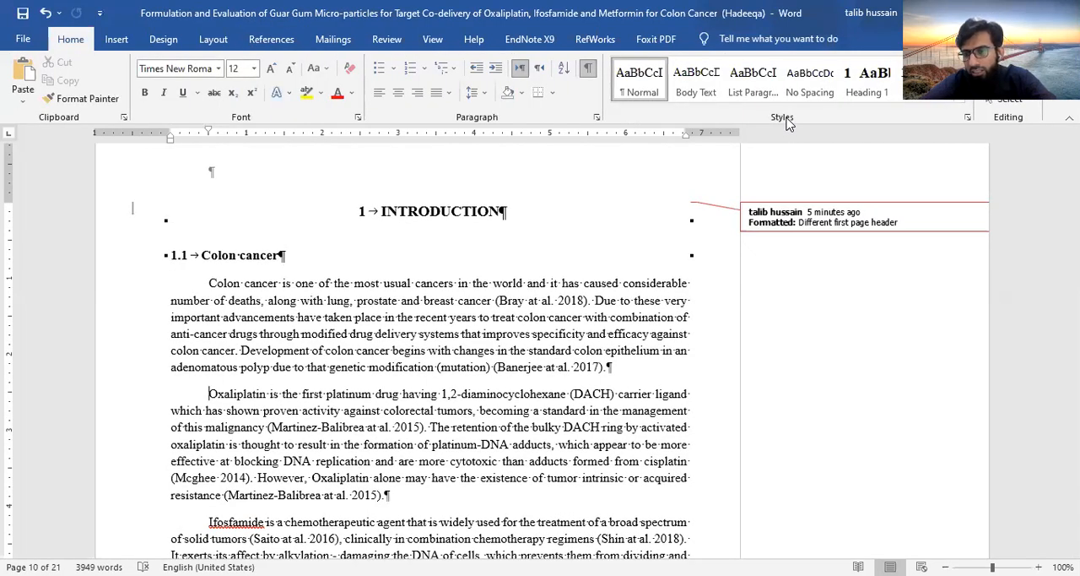
pyautogui.click(968, 118)
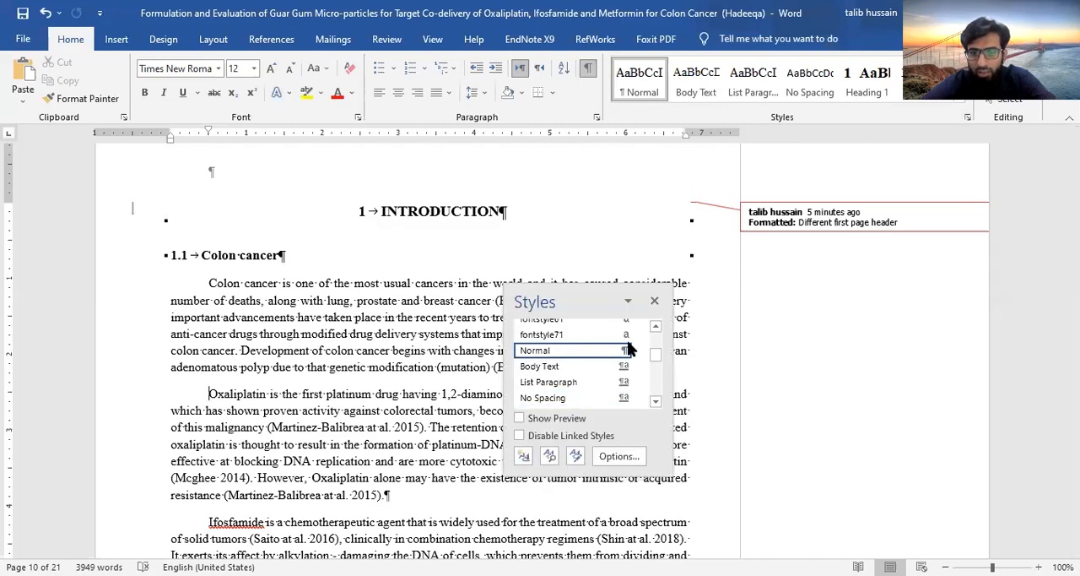
pyautogui.click(656, 401)
pyautogui.click(656, 402)
pyautogui.click(656, 401)
pyautogui.click(657, 403)
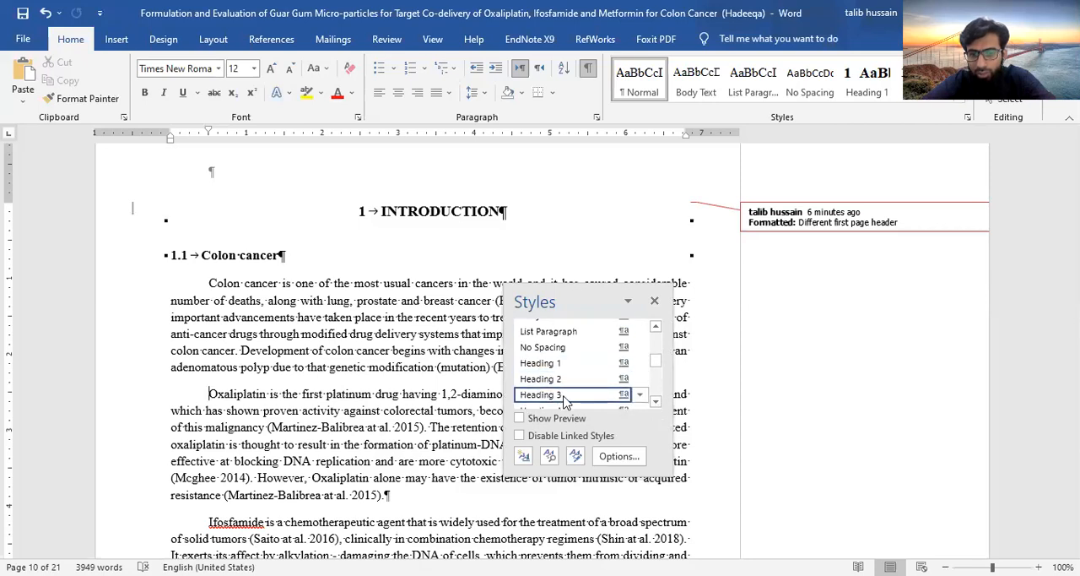
pyautogui.click(656, 403)
pyautogui.click(656, 402)
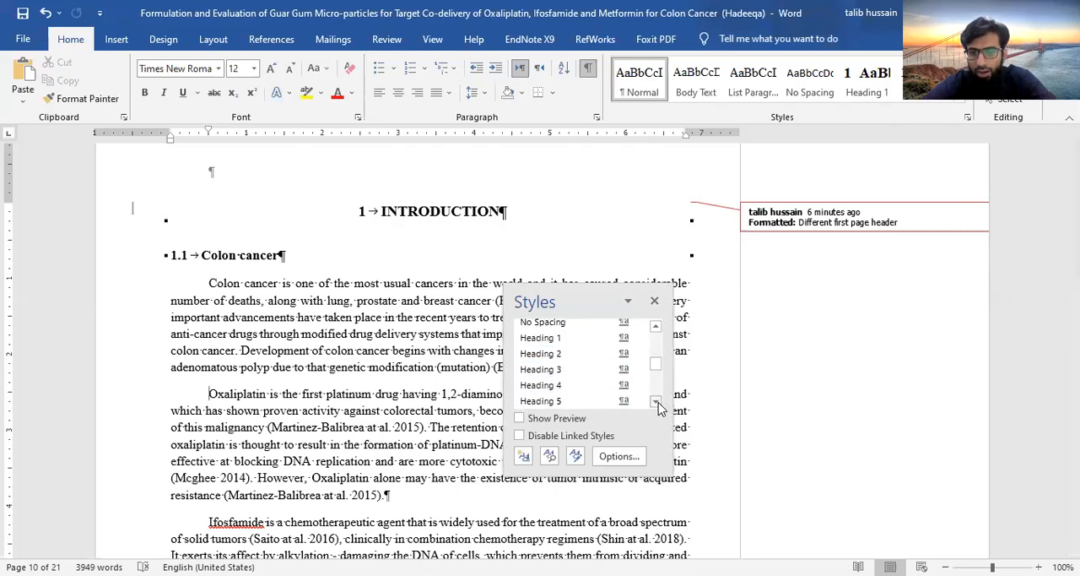
pyautogui.click(656, 302)
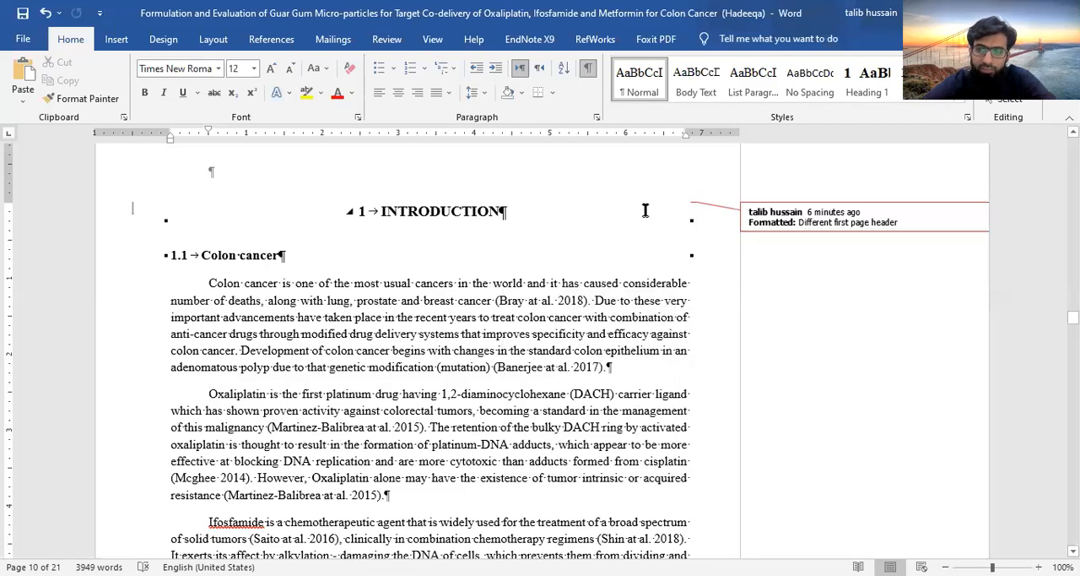
pyautogui.click(279, 39)
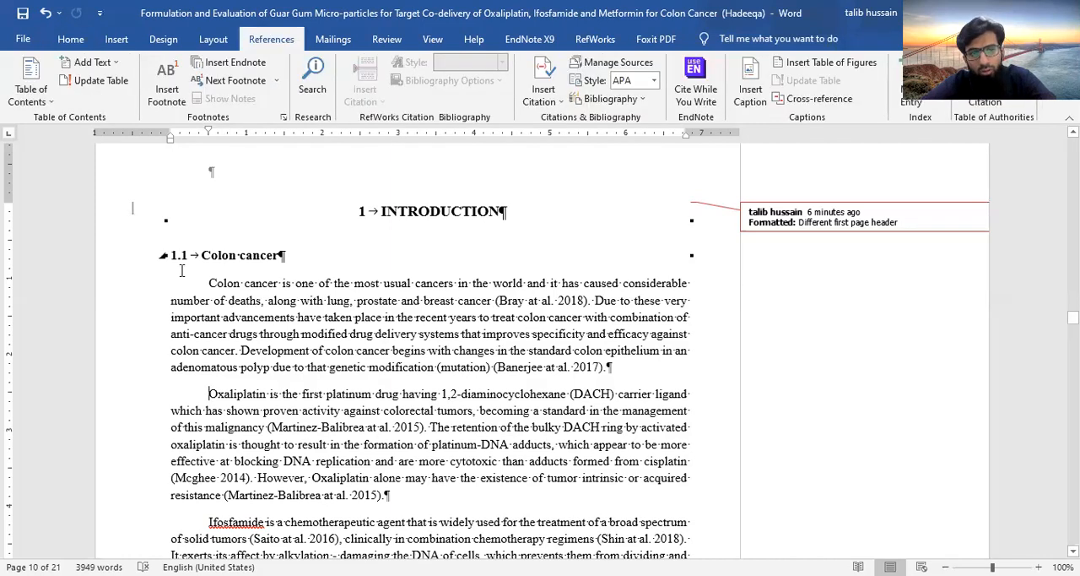
# Go to the Table of contents page and add an empty paragraph directly below its heading
pyautogui.scroll(15, 400, 319)
pyautogui.scroll(-2, 399, 319)
pyautogui.scroll(20, 399, 319)
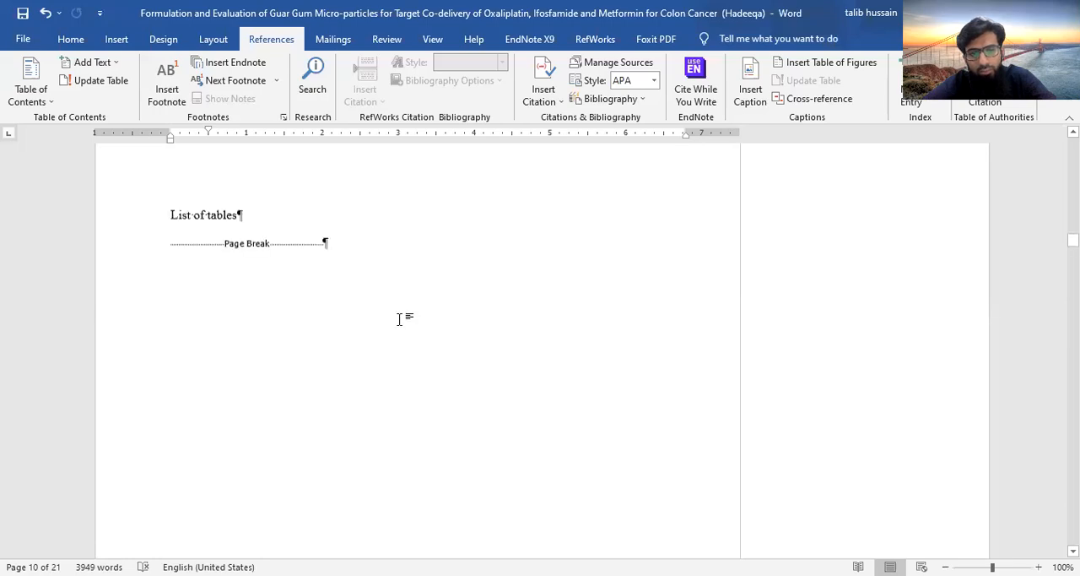
pyautogui.scroll(20, 399, 319)
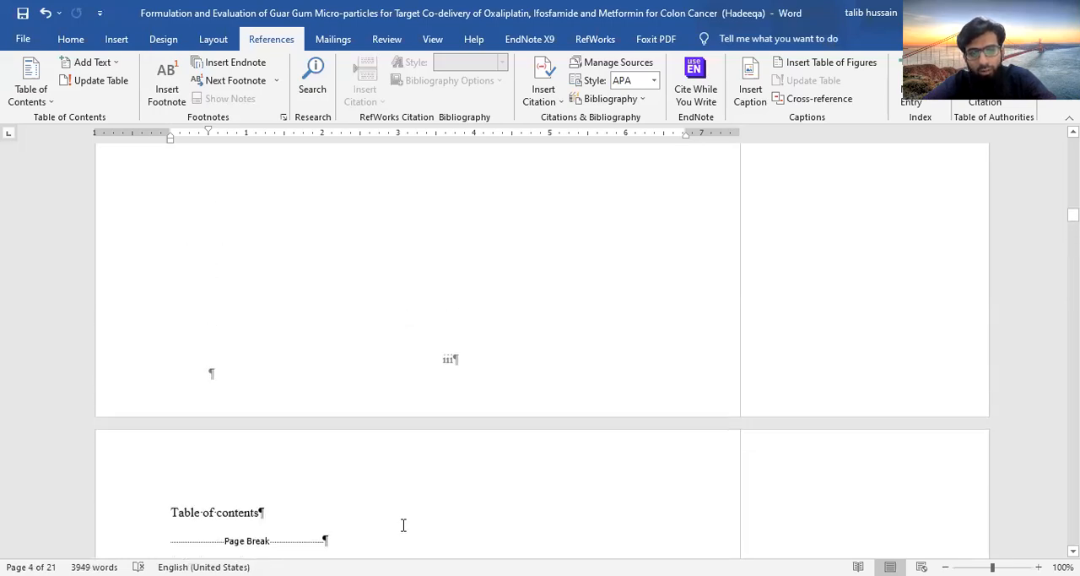
pyautogui.scroll(-5, 405, 523)
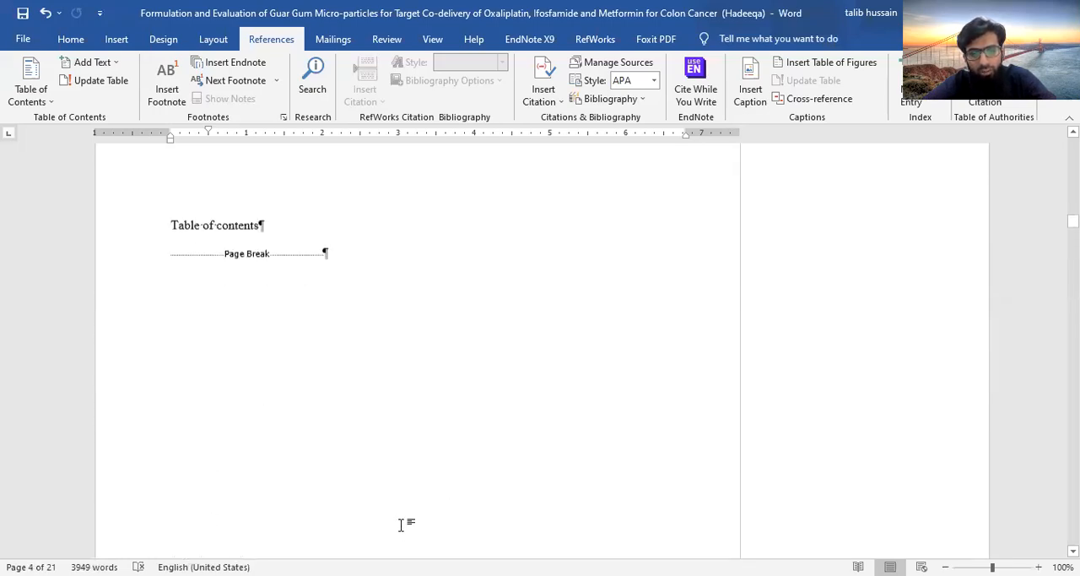
pyautogui.click(169, 254)
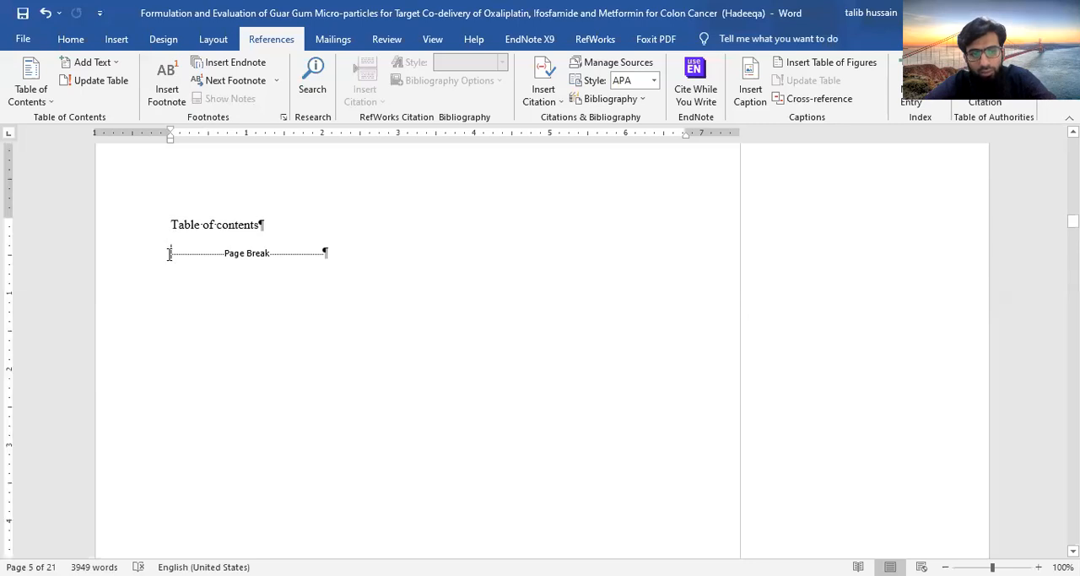
pyautogui.click(262, 225)
pyautogui.press('Return')
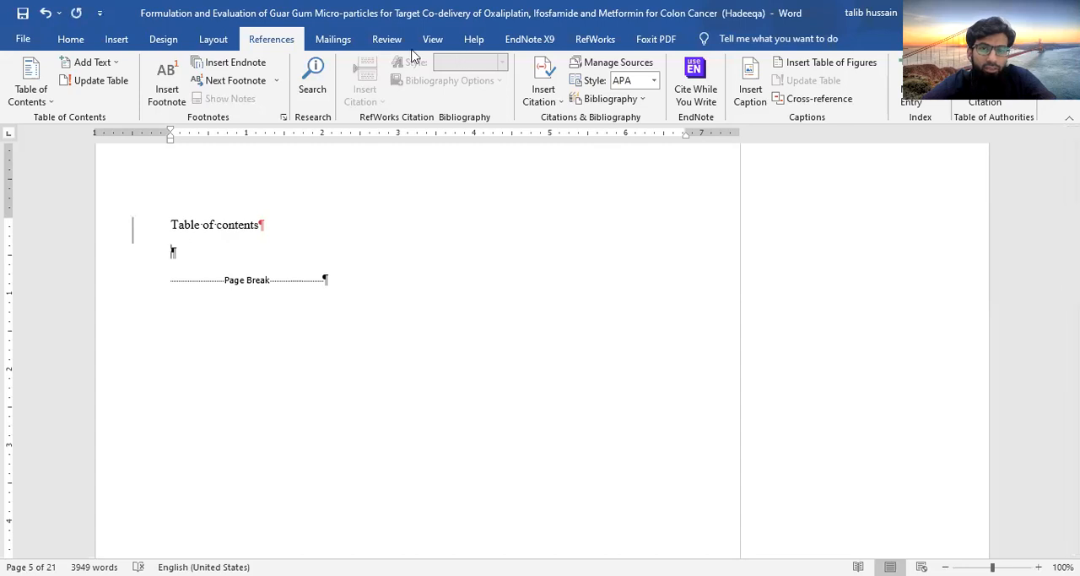
# Turn off Track Changes for the document and return to the reference commands
pyautogui.click(386, 39)
pyautogui.click(560, 80)
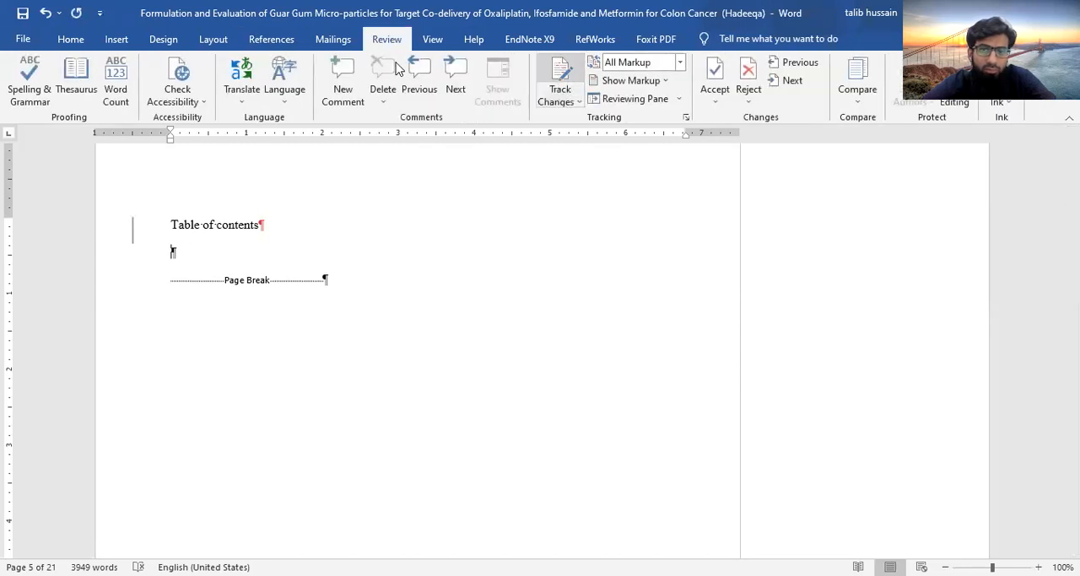
pyautogui.click(268, 43)
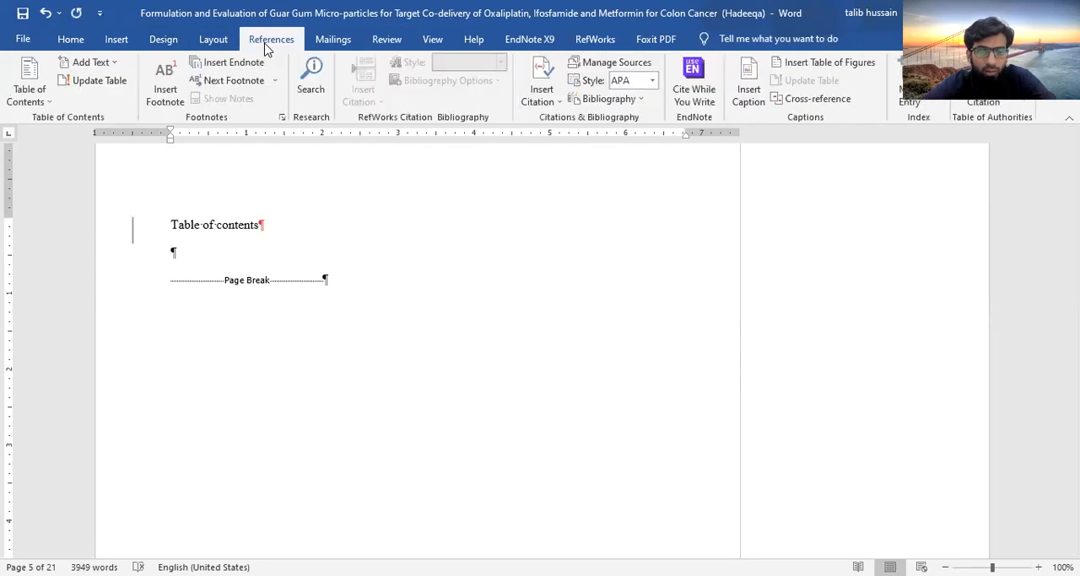
# Start a custom table of contents, try 3 levels and page numbers without right alignment, and restore right alignment with 5 levels
pyautogui.click(37, 96)
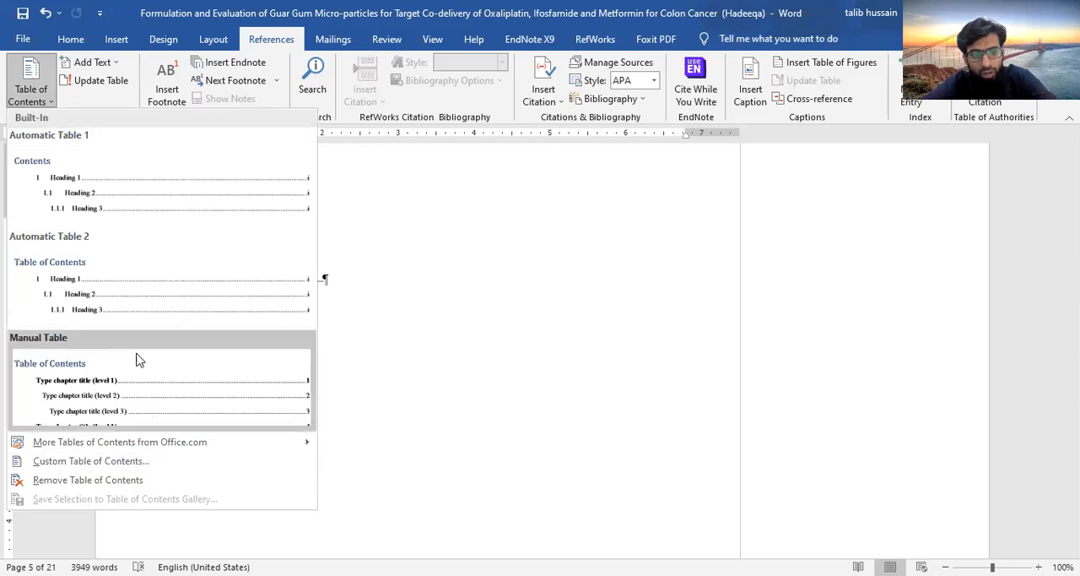
pyautogui.click(106, 468)
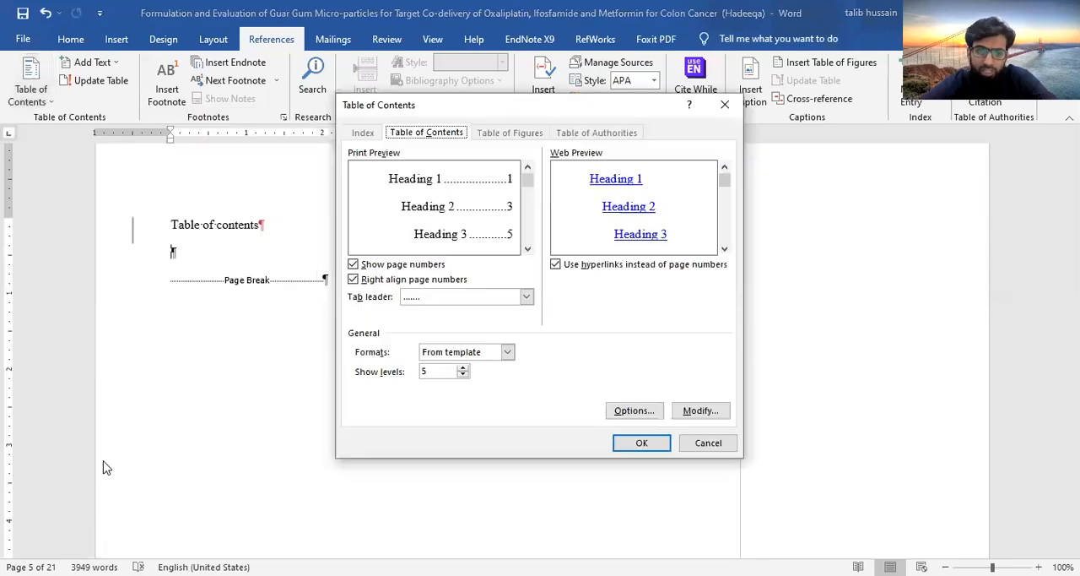
pyautogui.click(463, 374)
pyautogui.click(463, 375)
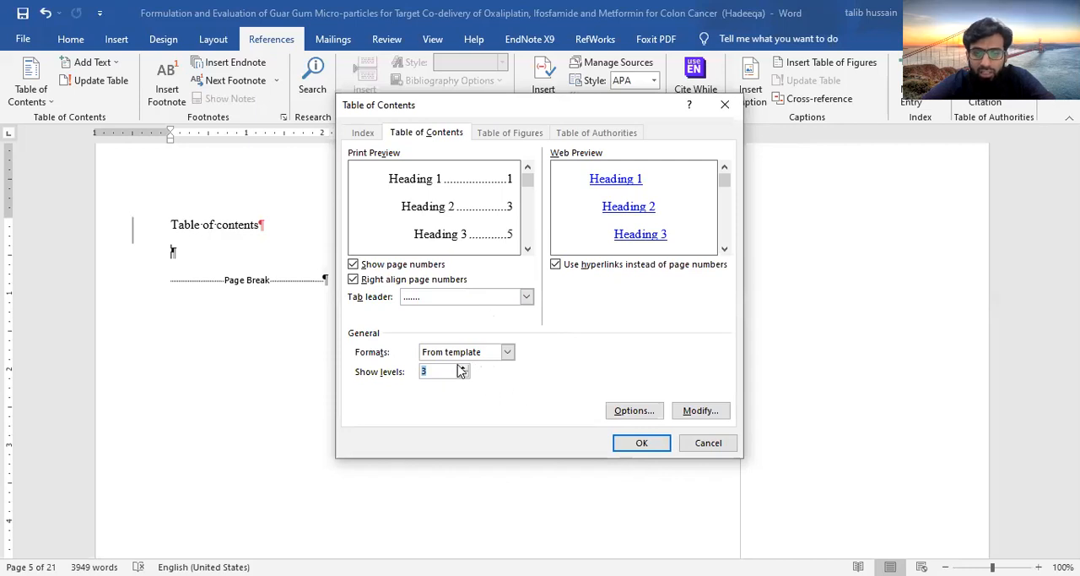
pyautogui.click(353, 279)
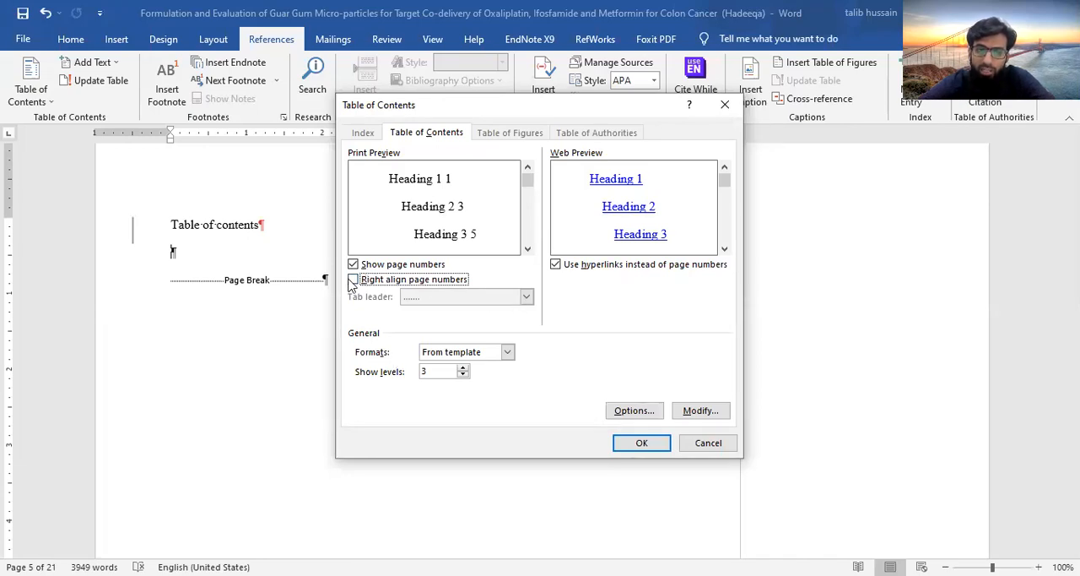
pyautogui.click(353, 280)
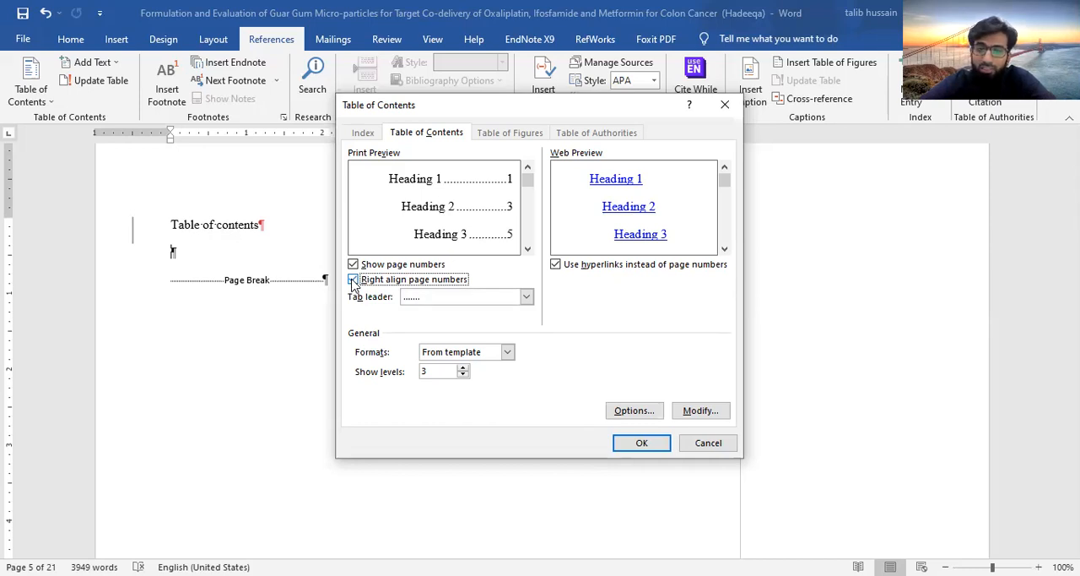
pyautogui.doubleClick(463, 368)
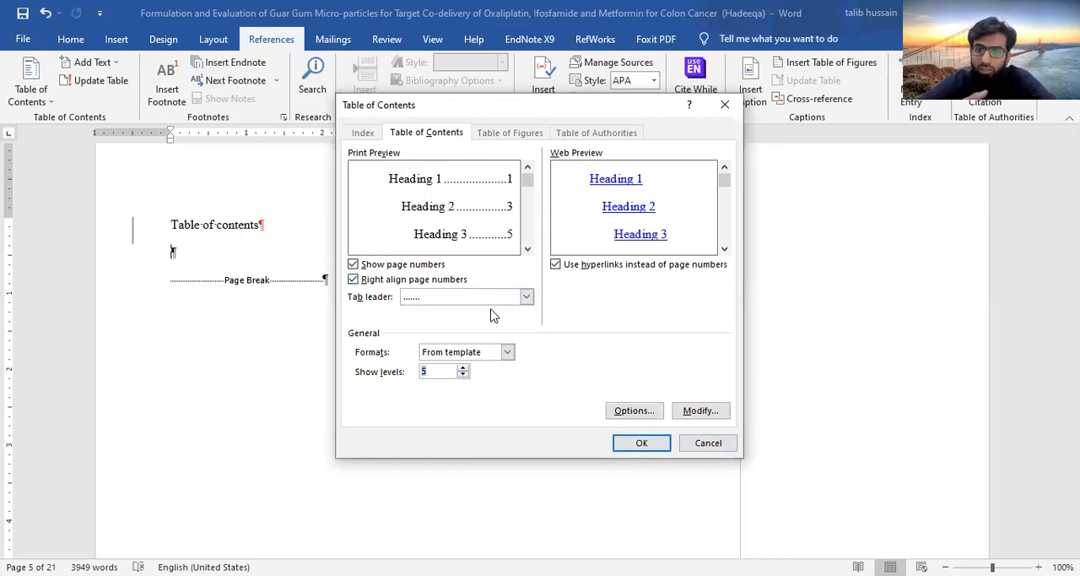
# Examine the TOC 1 style's formatting settings and insert the custom table of contents with 5 levels
pyautogui.click(703, 411)
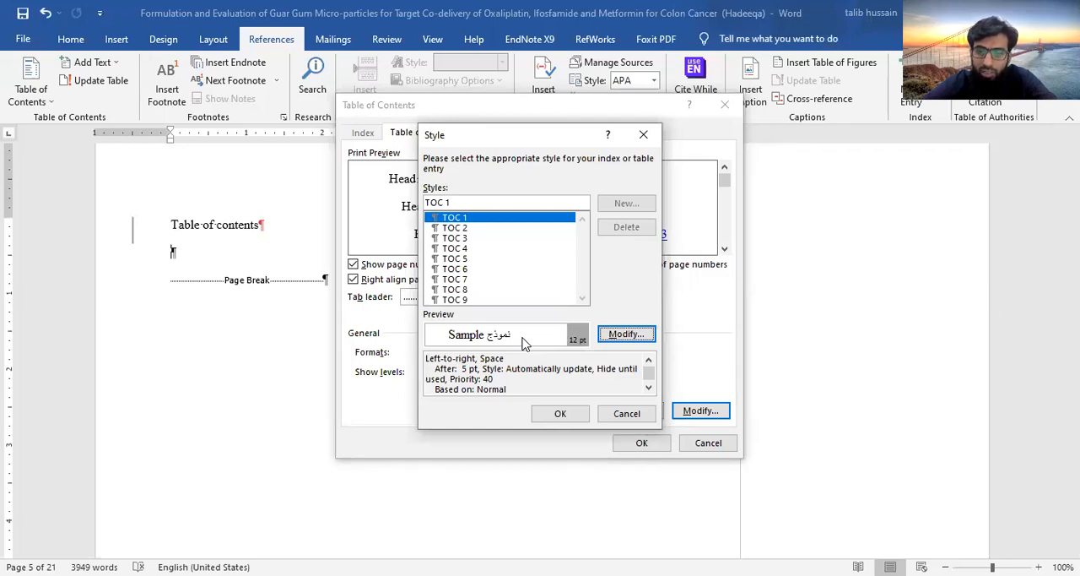
pyautogui.click(626, 335)
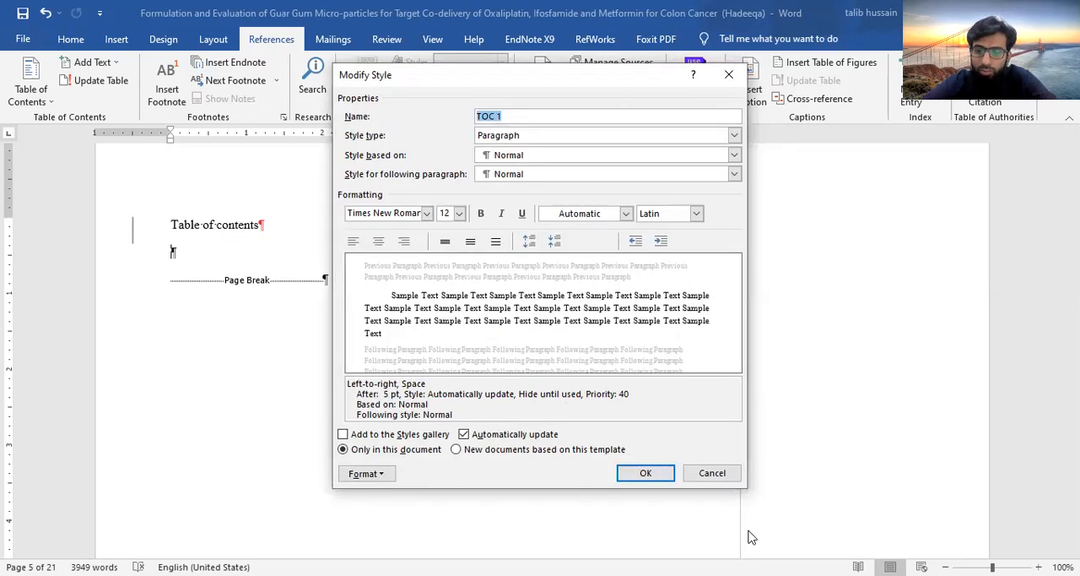
pyautogui.click(713, 473)
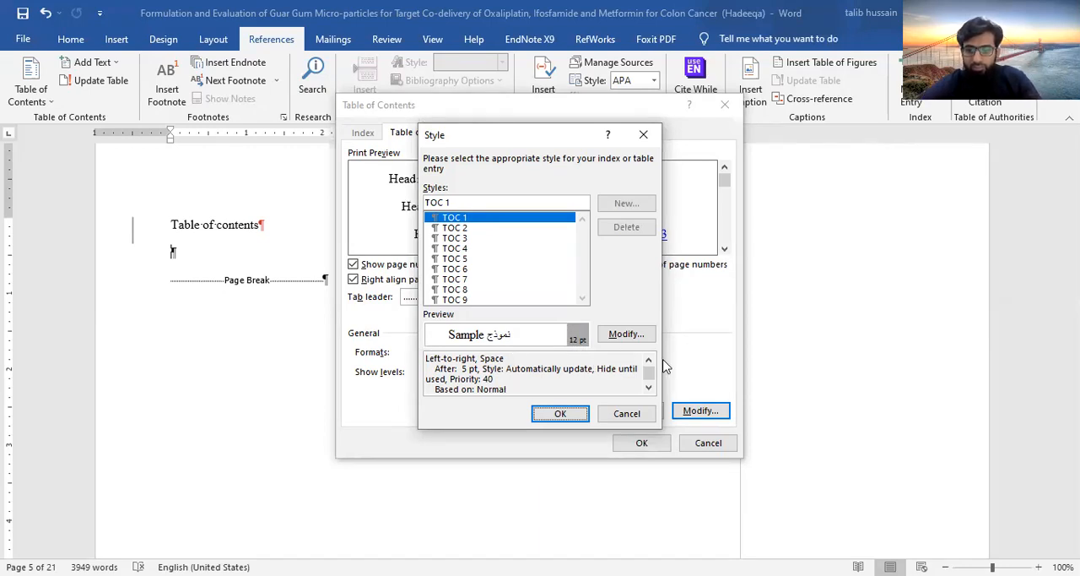
pyautogui.click(609, 331)
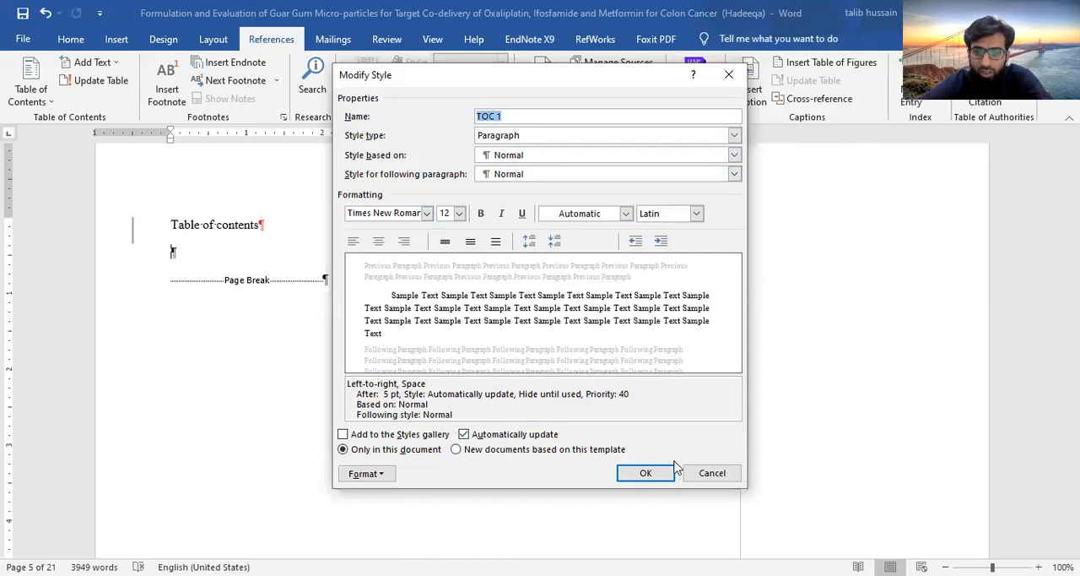
pyautogui.click(646, 476)
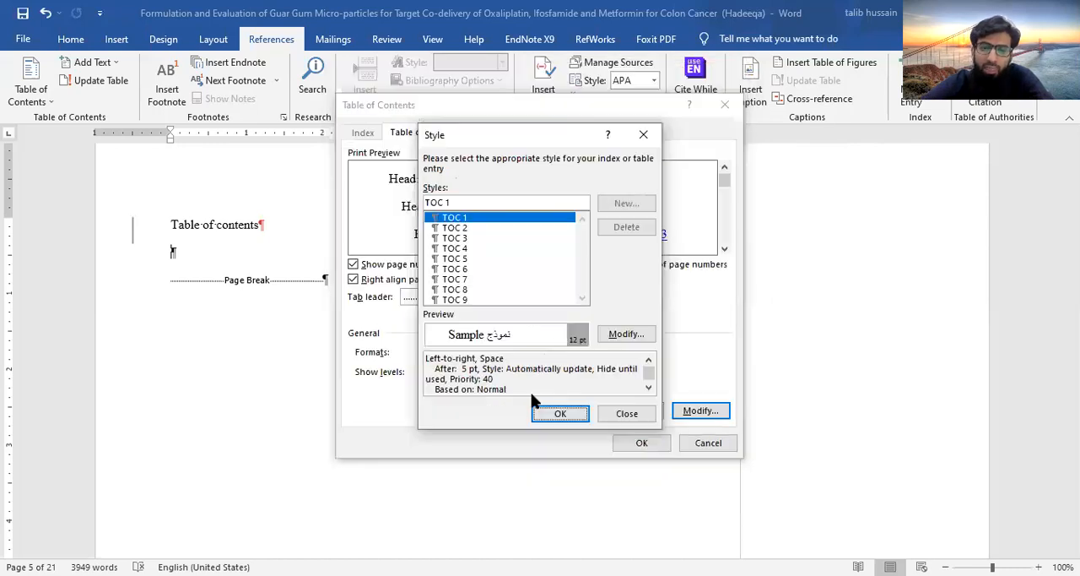
pyautogui.click(569, 415)
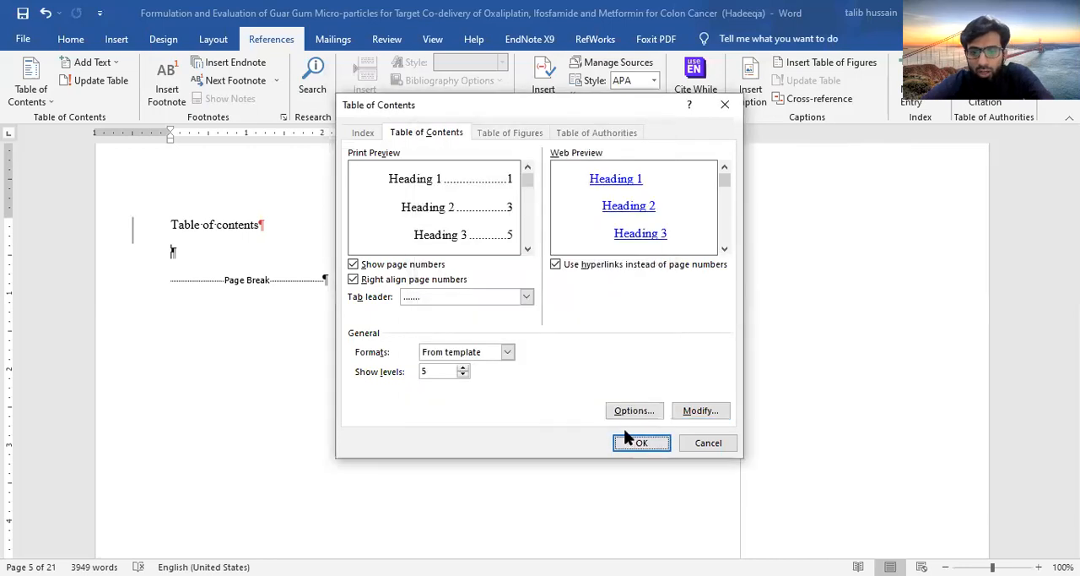
pyautogui.click(635, 448)
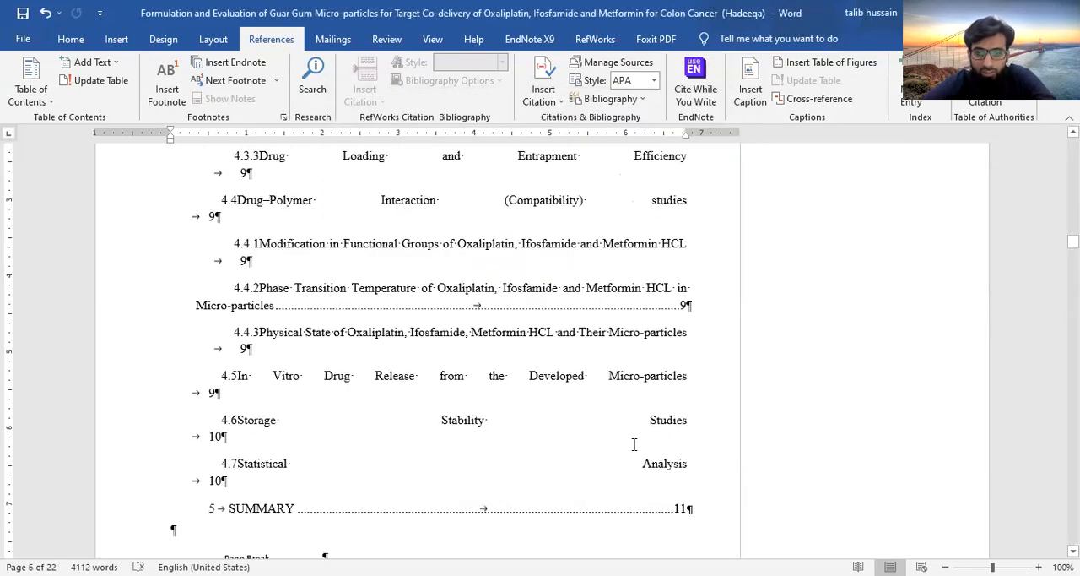
# Undo the table of contents insertion and delete the empty paragraph above the page break
pyautogui.hotkey('ctrl', 'z')
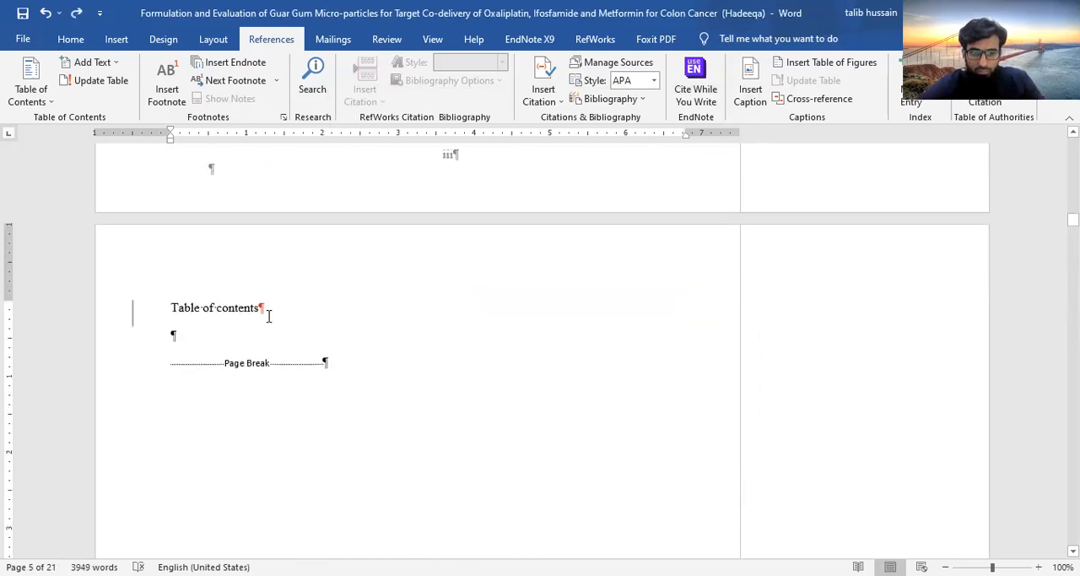
pyautogui.press('Delete')
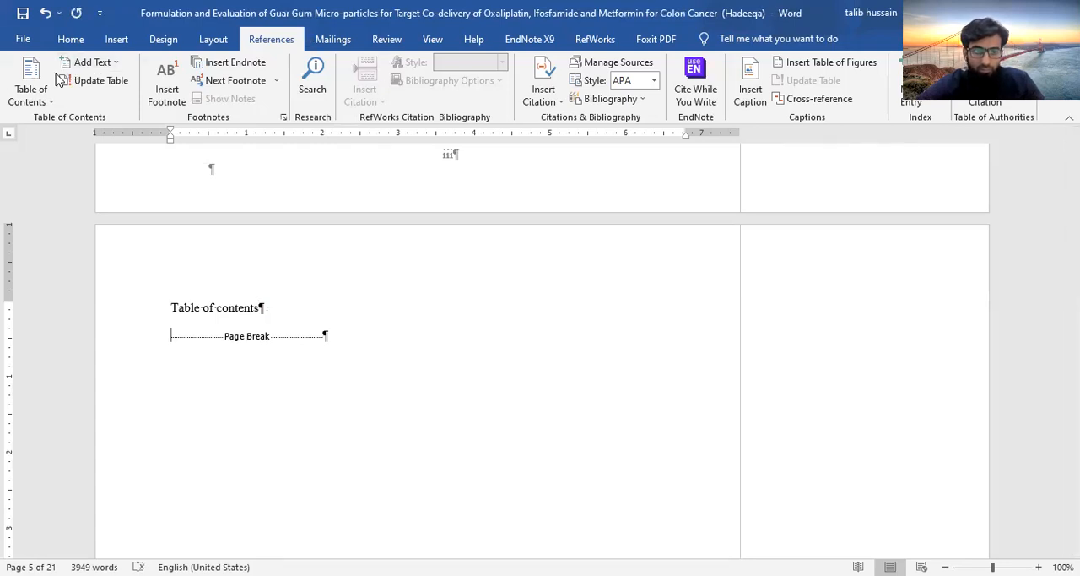
pyautogui.click(38, 103)
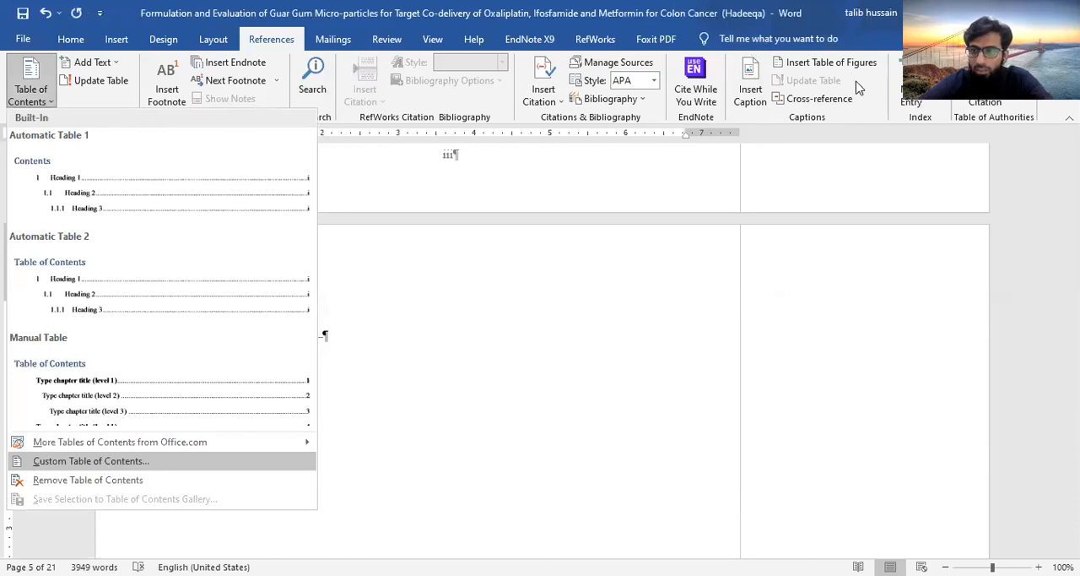
pyautogui.press('Return')
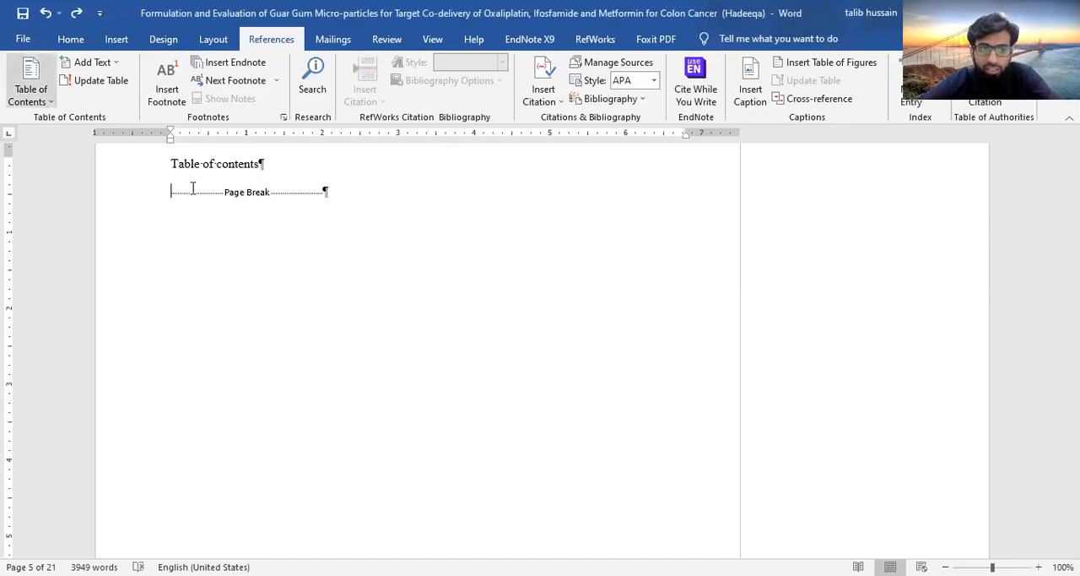
# Insert a custom 5-level table of contents below its heading, using the From template format, dotted tab leader and right-aligned page numbers
pyautogui.click(48, 103)
pyautogui.click(98, 461)
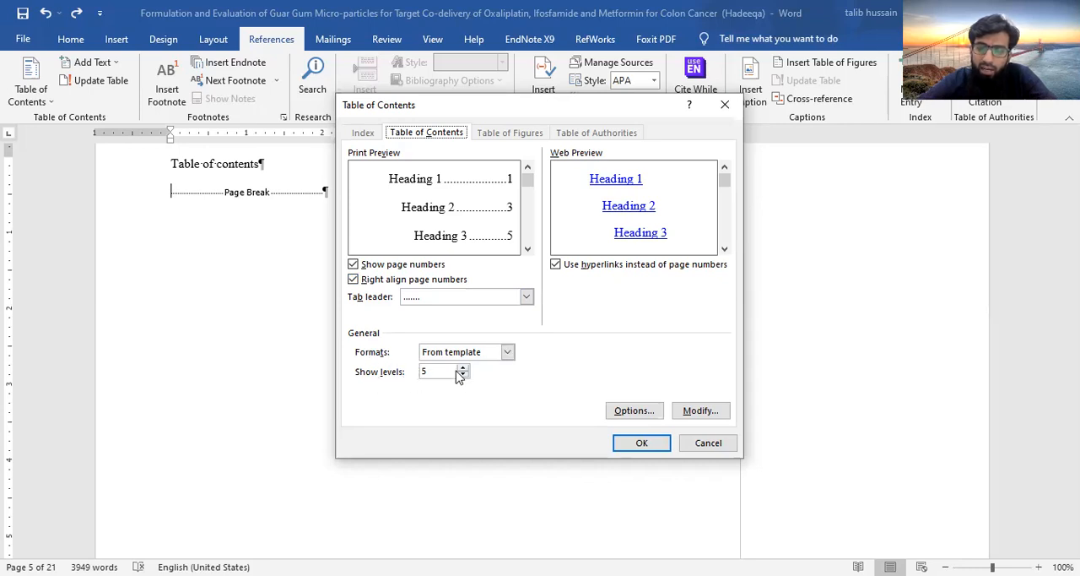
pyautogui.click(527, 249)
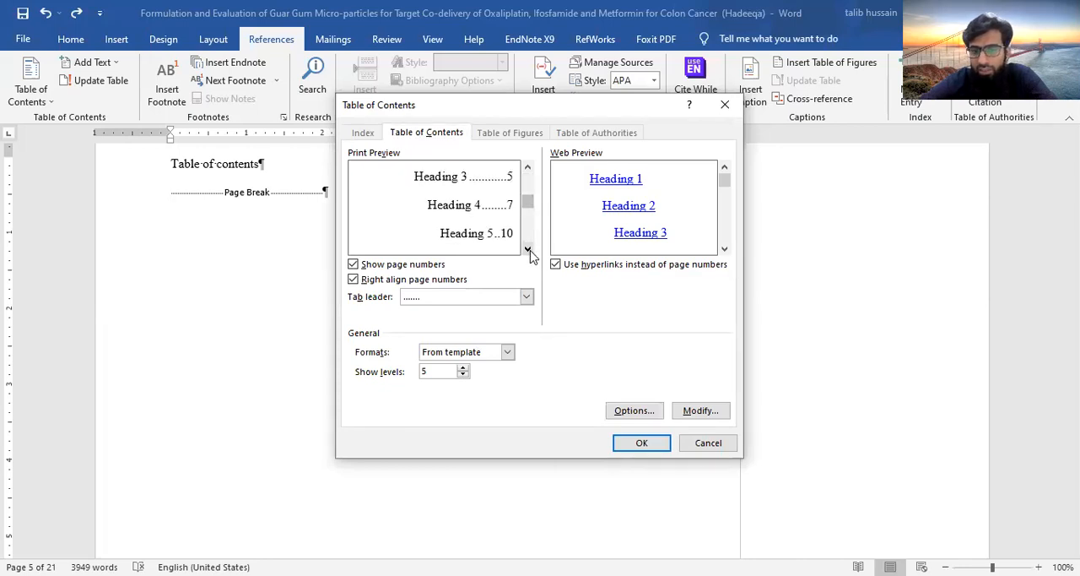
pyautogui.click(530, 251)
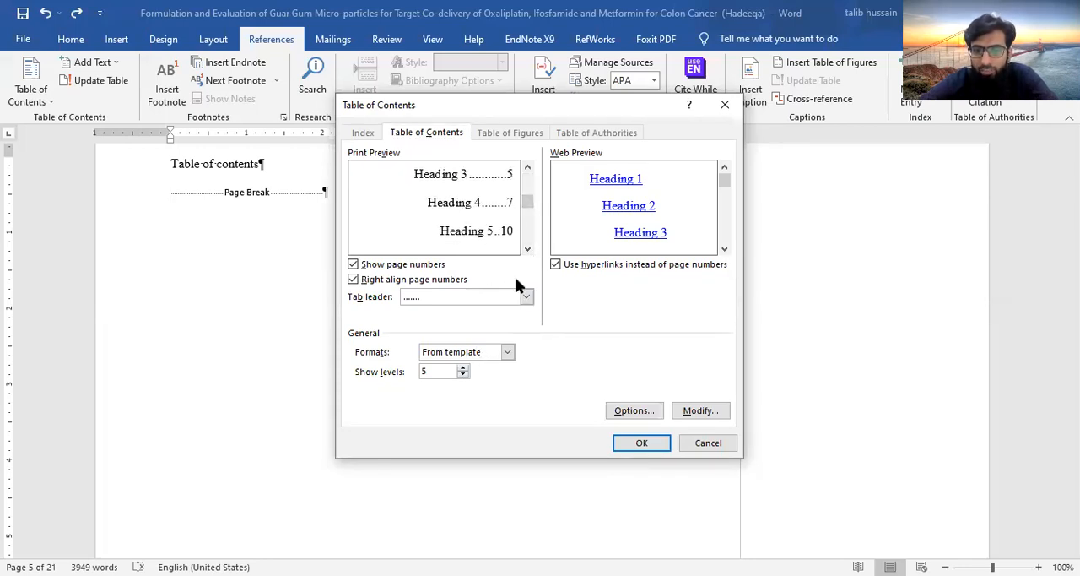
pyautogui.moveTo(526, 201); pyautogui.dragTo(526, 174)
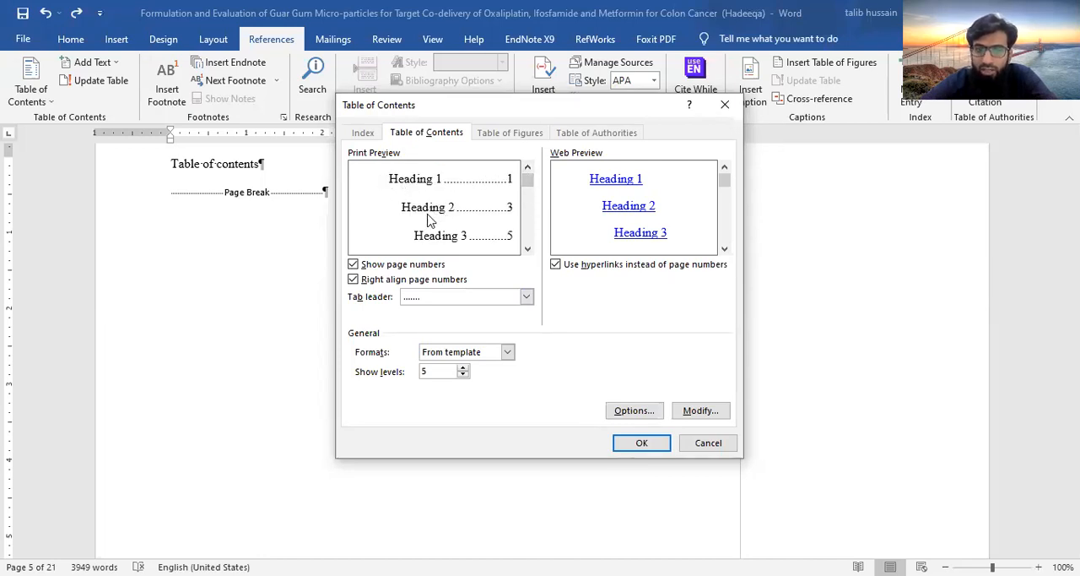
pyautogui.click(528, 248)
pyautogui.click(527, 248)
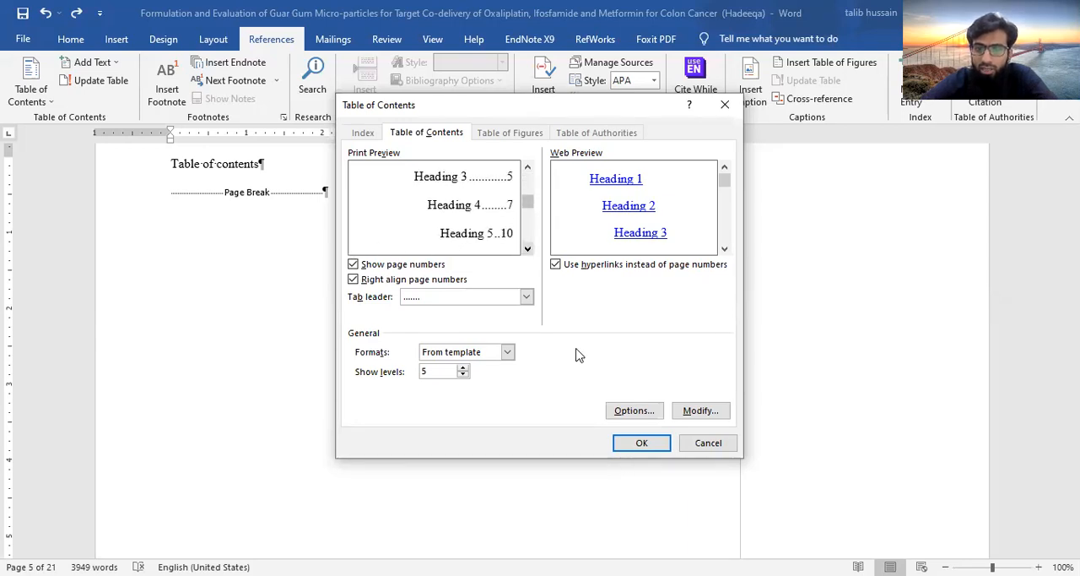
pyautogui.click(644, 445)
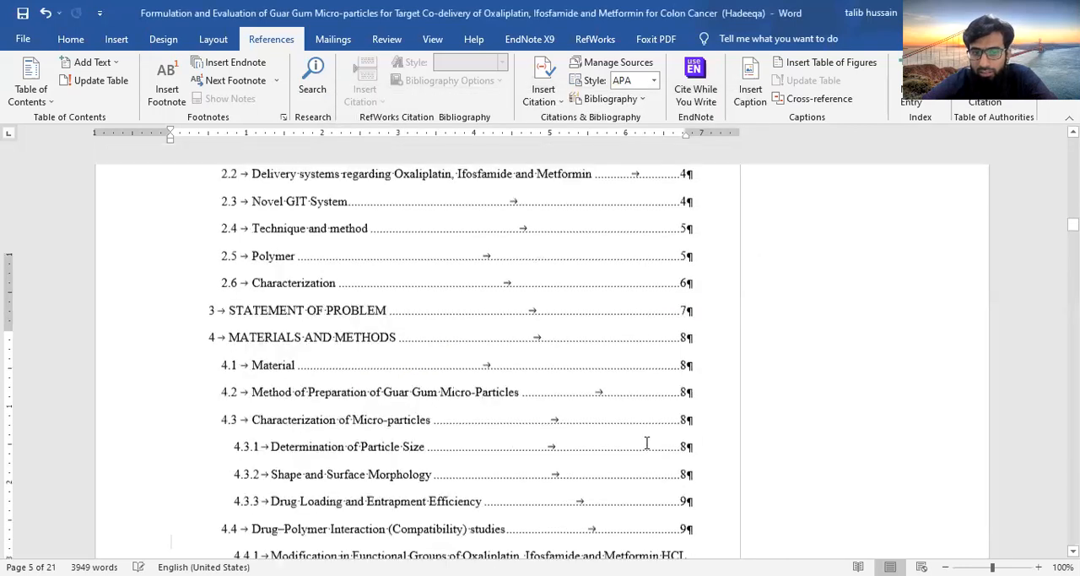
# Review the entries of the inserted table of contents and go to the Introduction chapter
pyautogui.scroll(15, 647, 442)
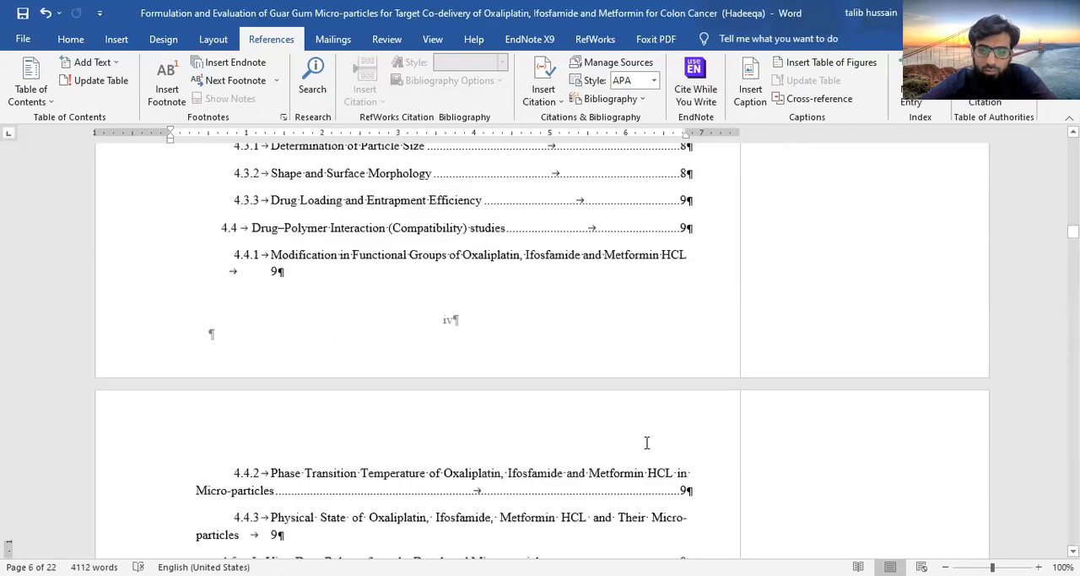
pyautogui.scroll(-5, 647, 442)
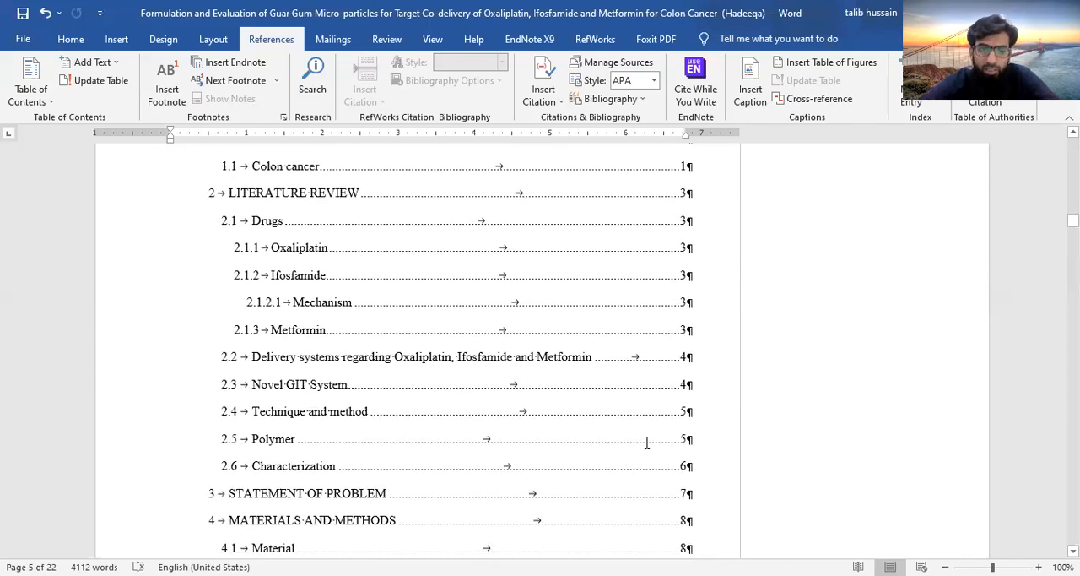
pyautogui.scroll(-15, 647, 443)
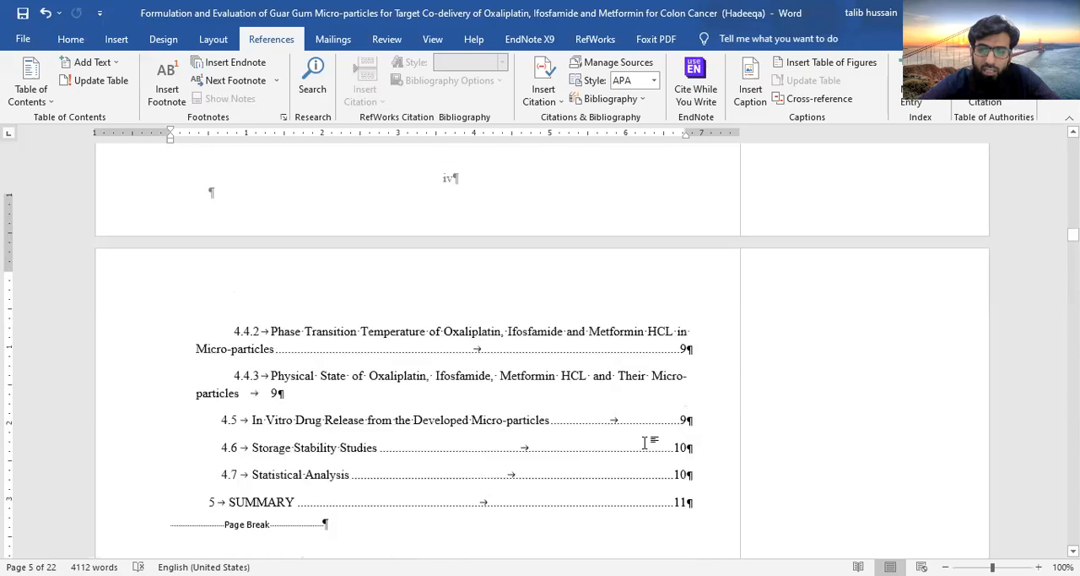
pyautogui.scroll(-20, 647, 442)
pyautogui.scroll(-16, 658, 214)
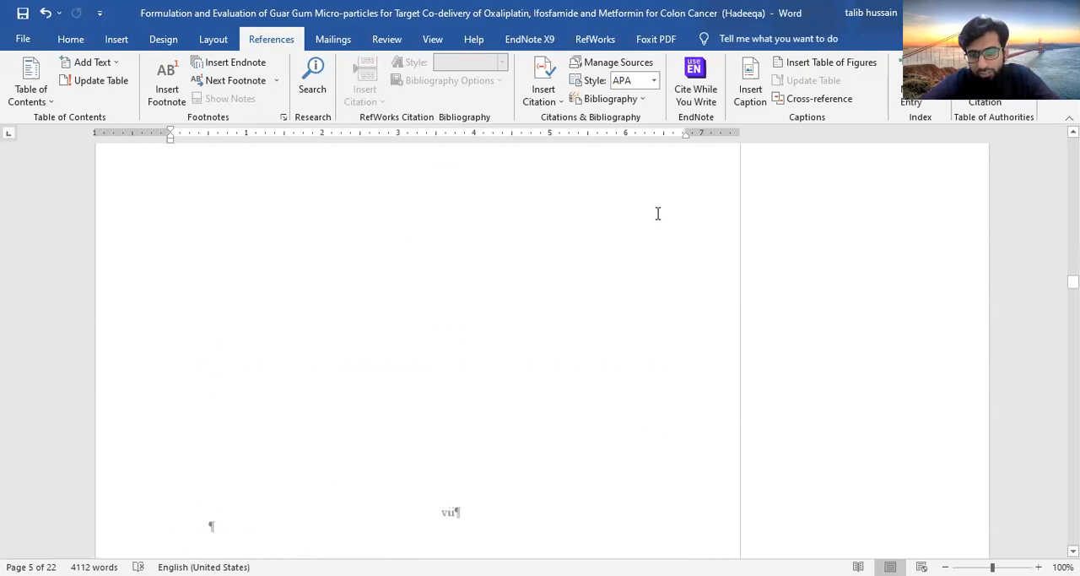
pyautogui.scroll(-15, 658, 214)
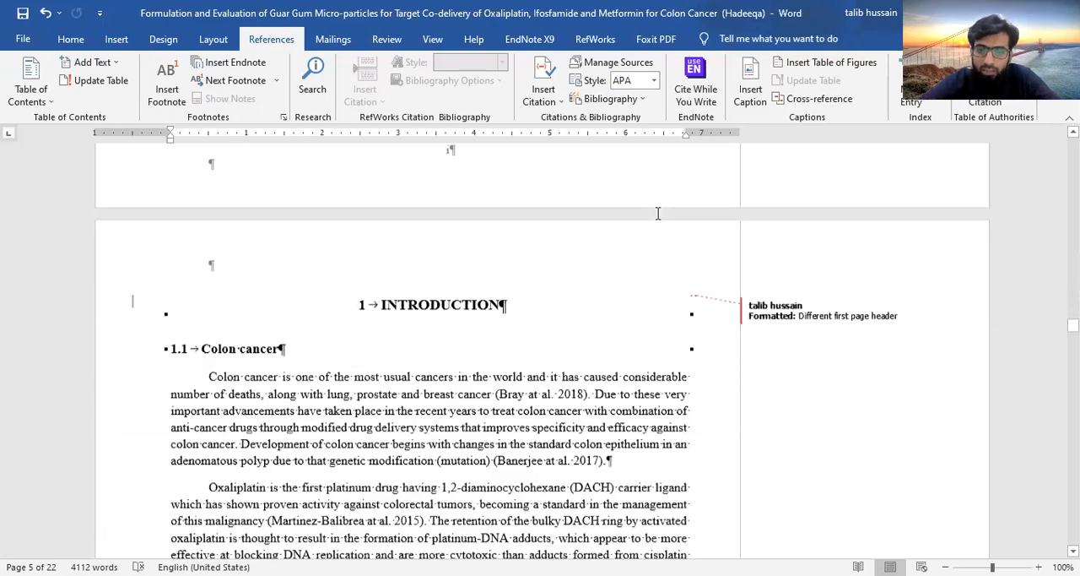
# Add a new numbered heading "Cancers" above the Colon cancer heading, followed by an empty paragraph and a page break
pyautogui.scroll(5, 658, 214)
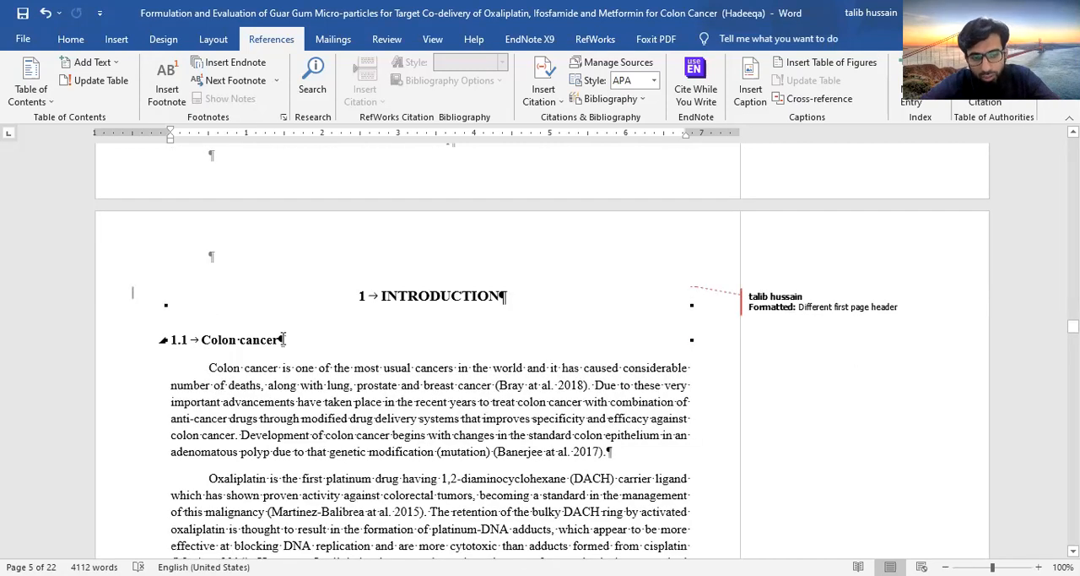
pyautogui.click(202, 339)
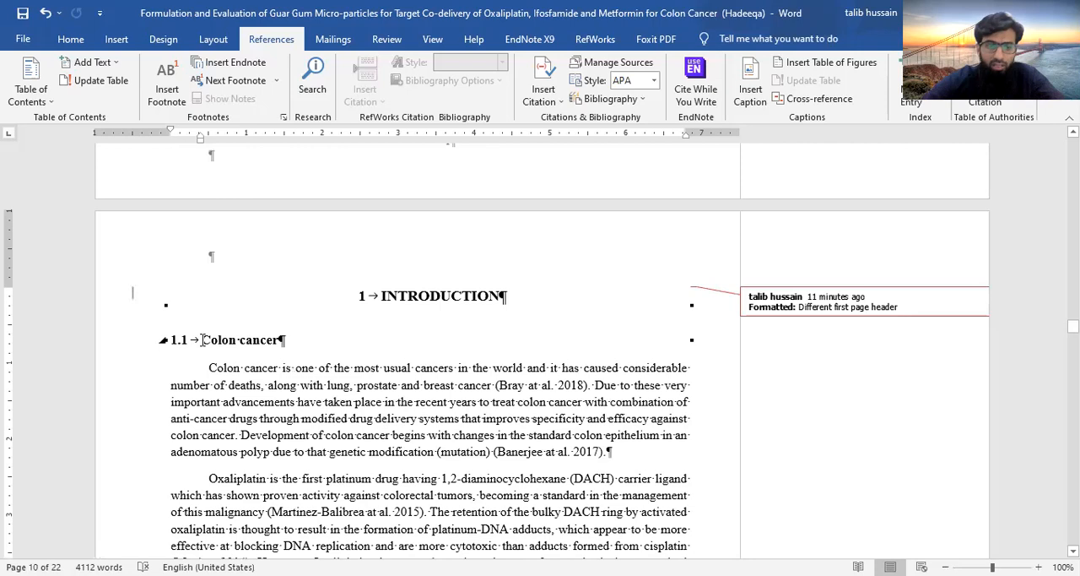
pyautogui.press('Return')
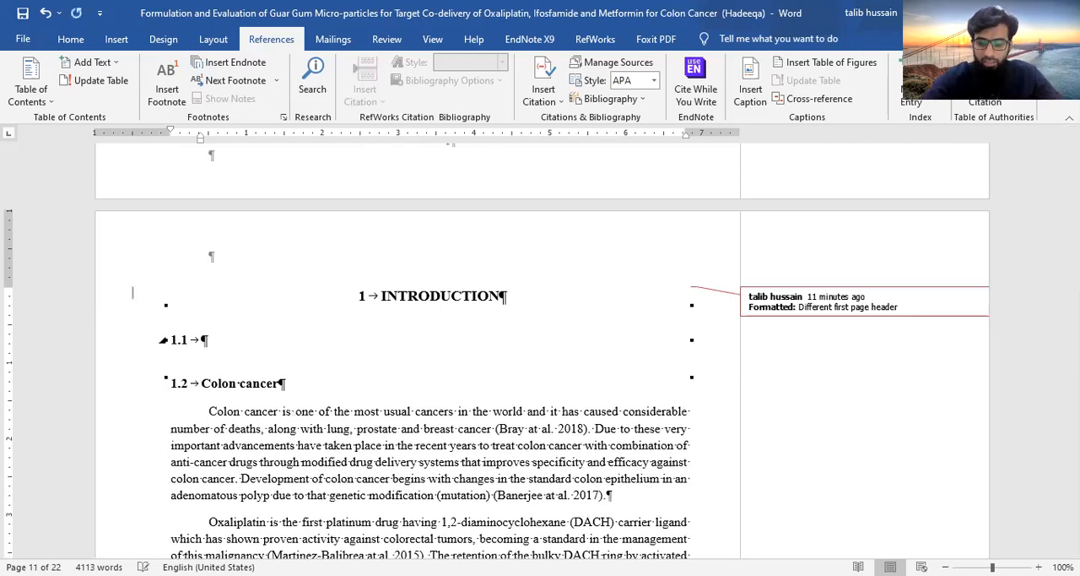
pyautogui.write('Colon ca')
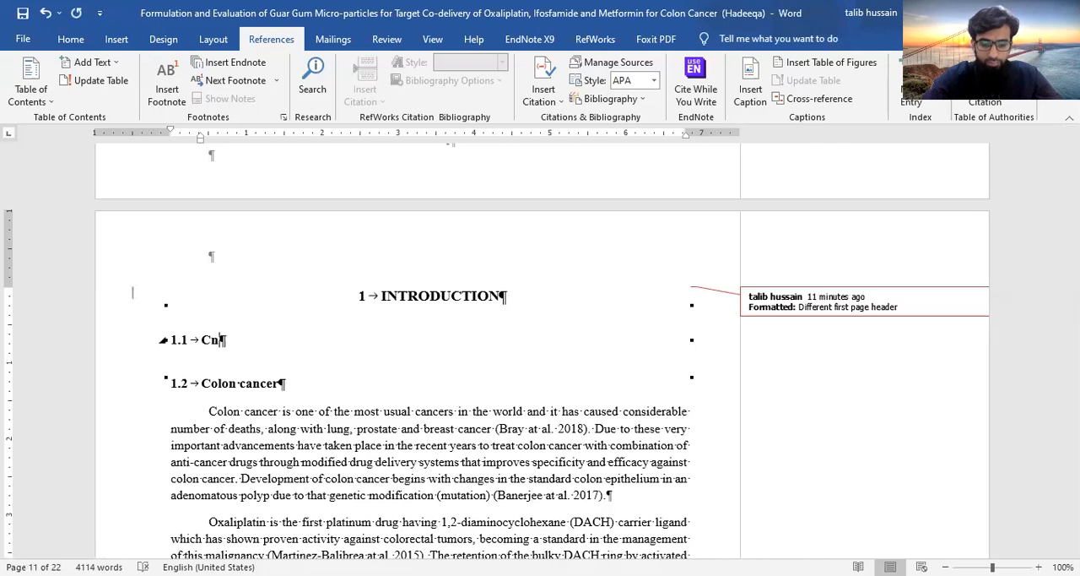
pyautogui.write('ncer')
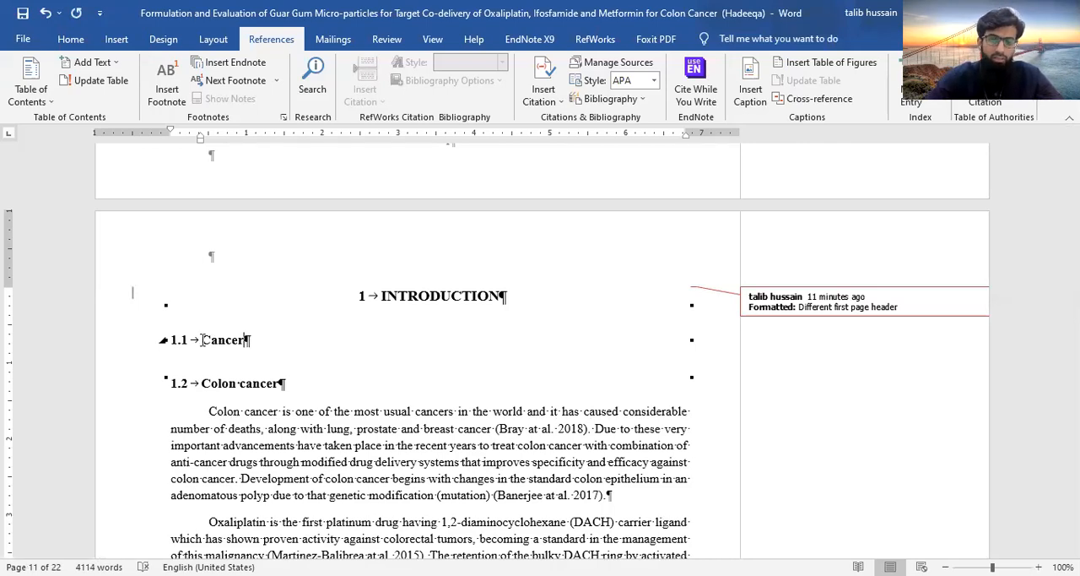
pyautogui.hotkey('shift', 'Return')
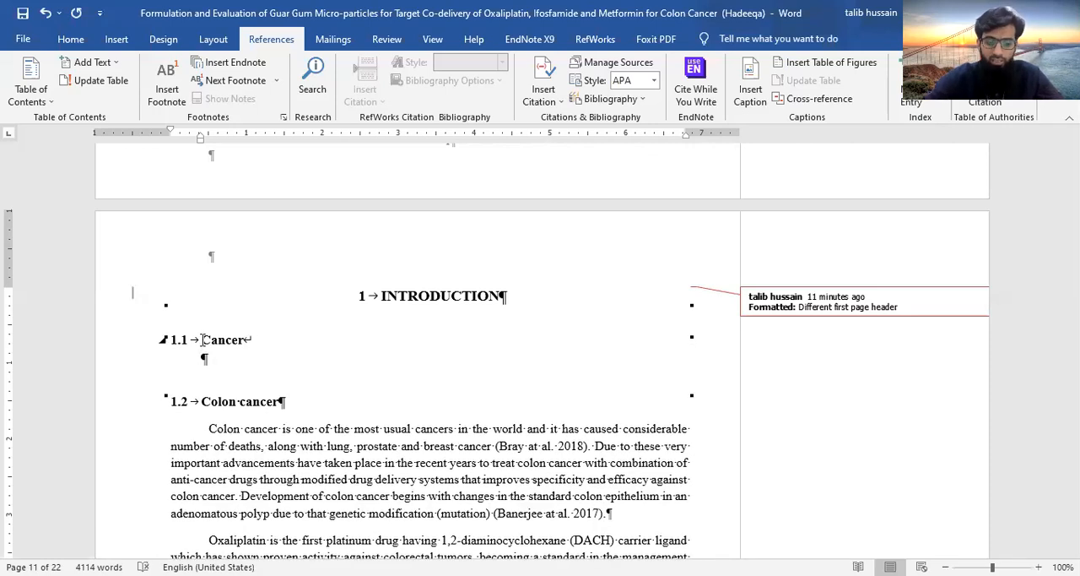
pyautogui.press('BackSpace')
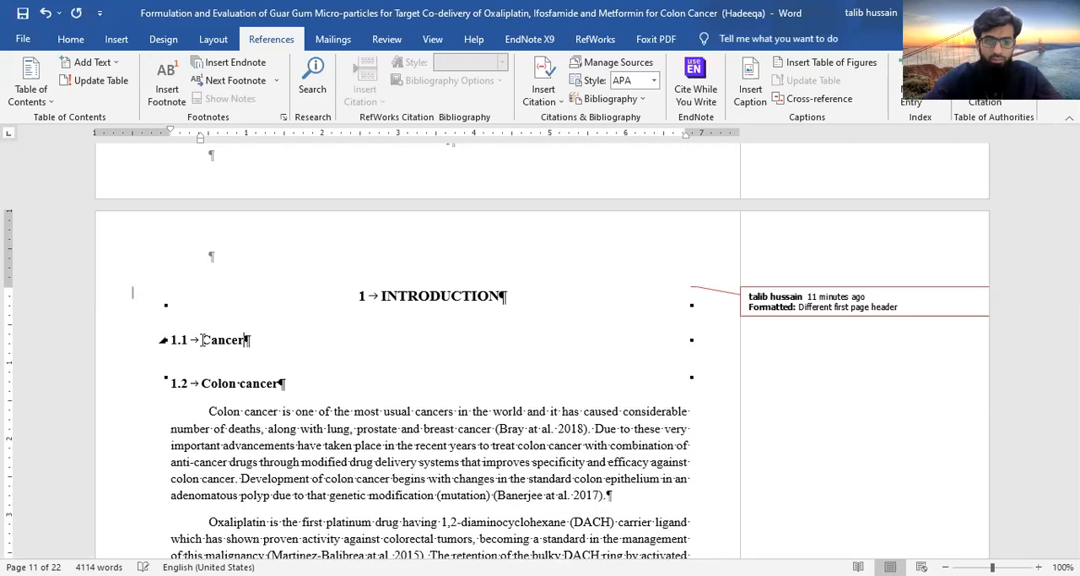
pyautogui.write('s')
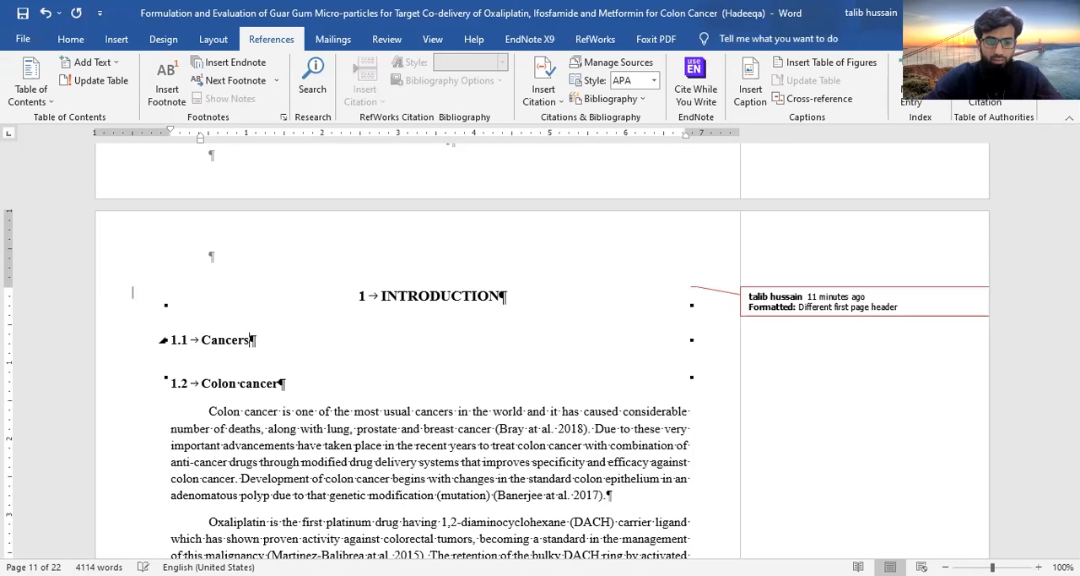
pyautogui.press('Return')
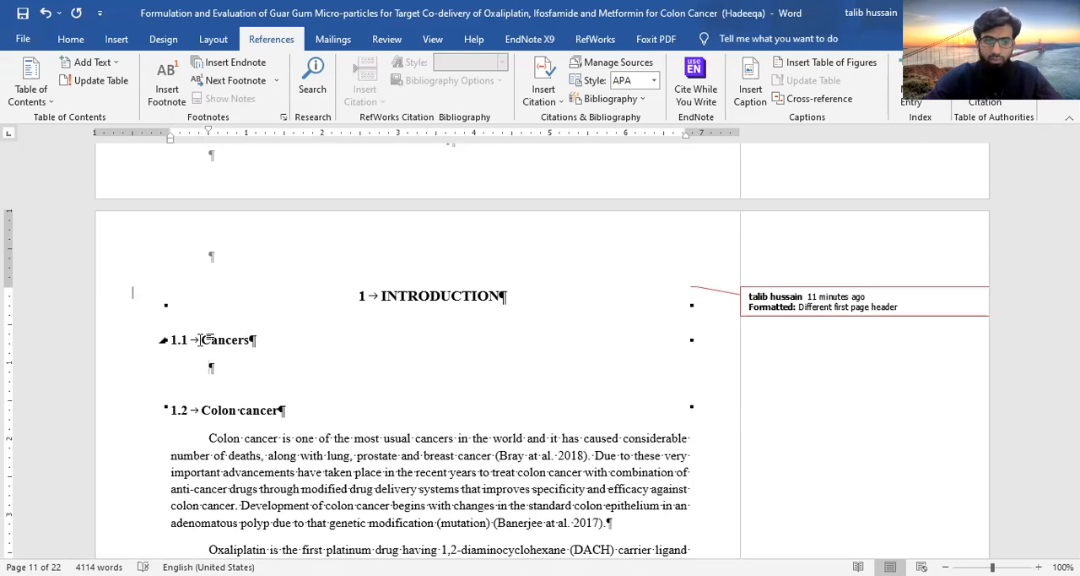
pyautogui.hotkey('ctrl', 'Return')
# Add the line "Ifosfamide" above the paragraph on that drug and apply the numbered second-level heading style to it
pyautogui.scroll(-3, 375, 504)
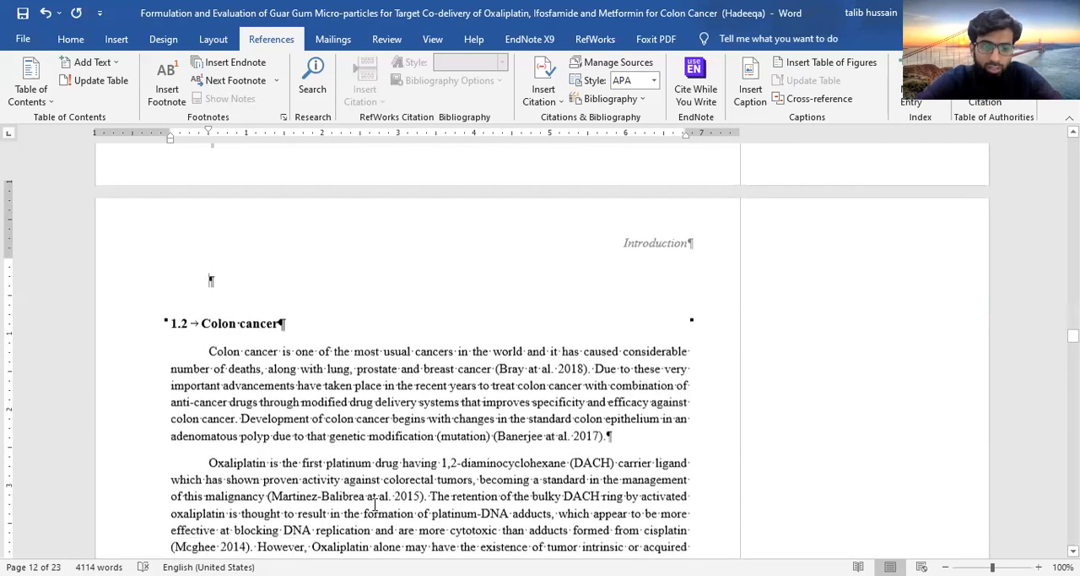
pyautogui.scroll(-4, 198, 272)
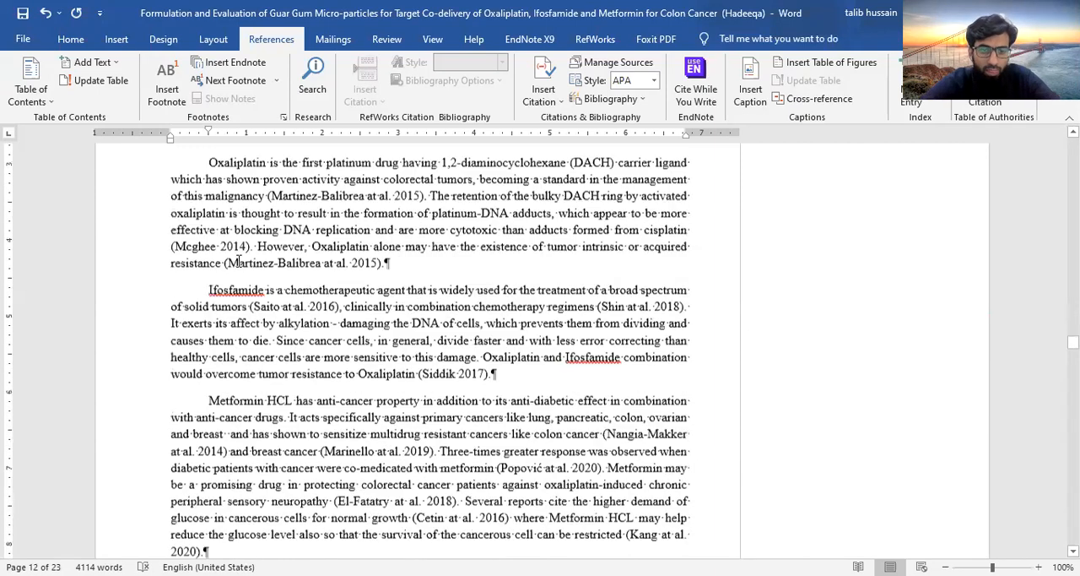
pyautogui.scroll(-1, 197, 253)
pyautogui.doubleClick(197, 251)
pyautogui.hotkey('ctrl', 'c')
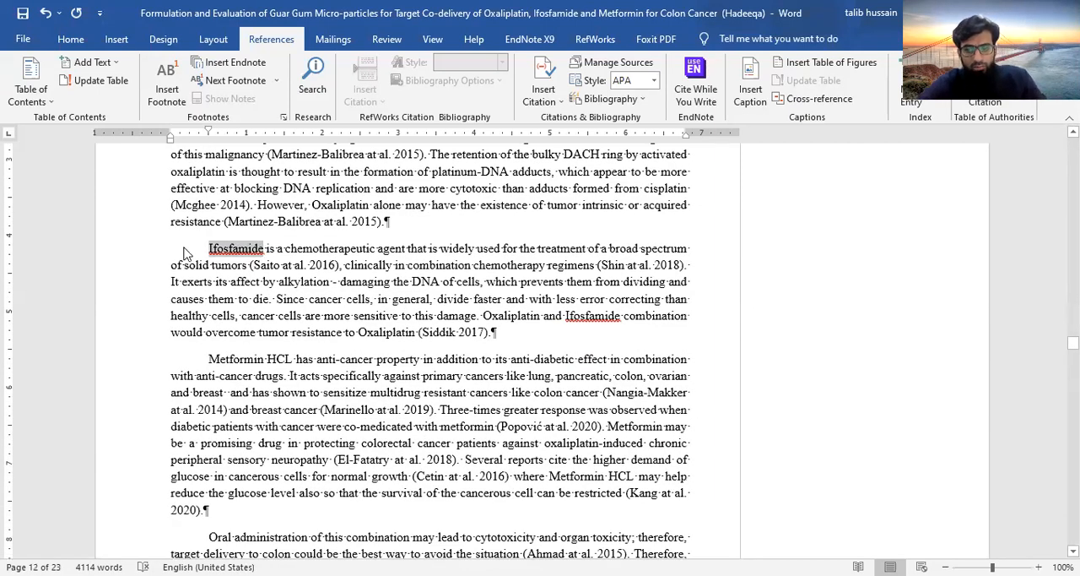
pyautogui.click(207, 247)
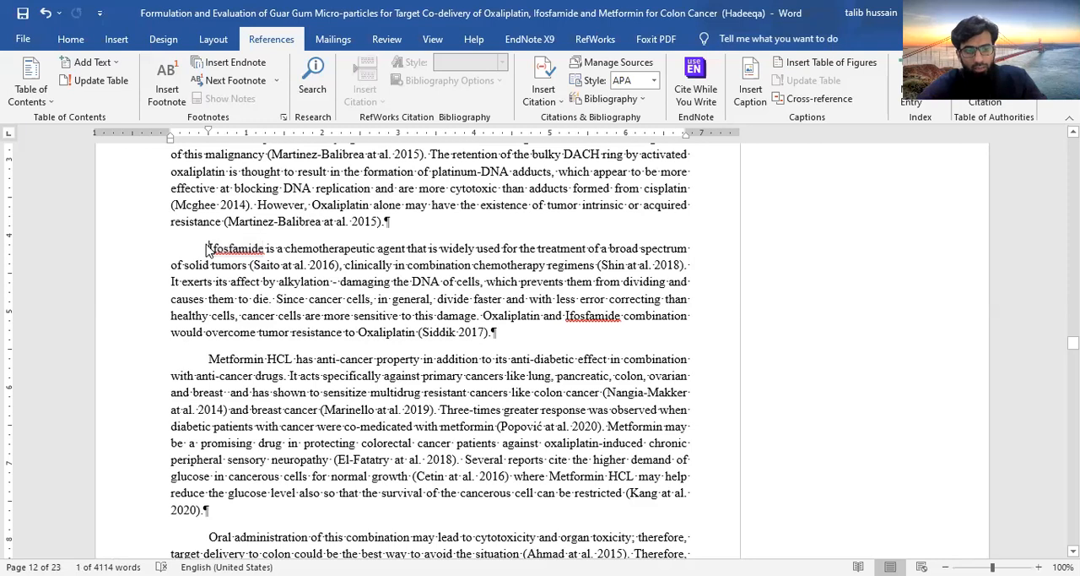
pyautogui.hotkey('ctrl', 'v')
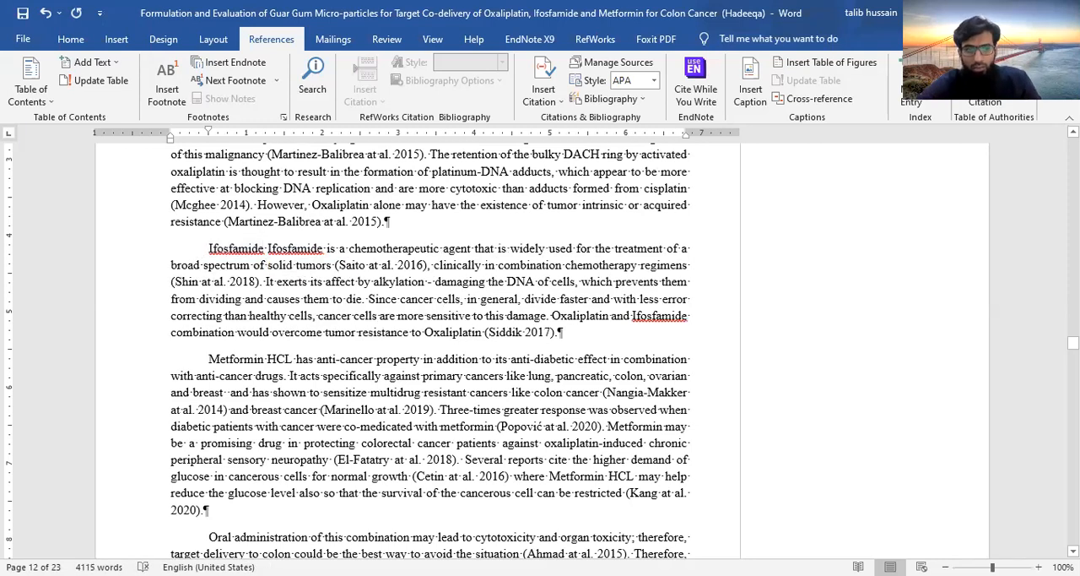
pyautogui.press('Return')
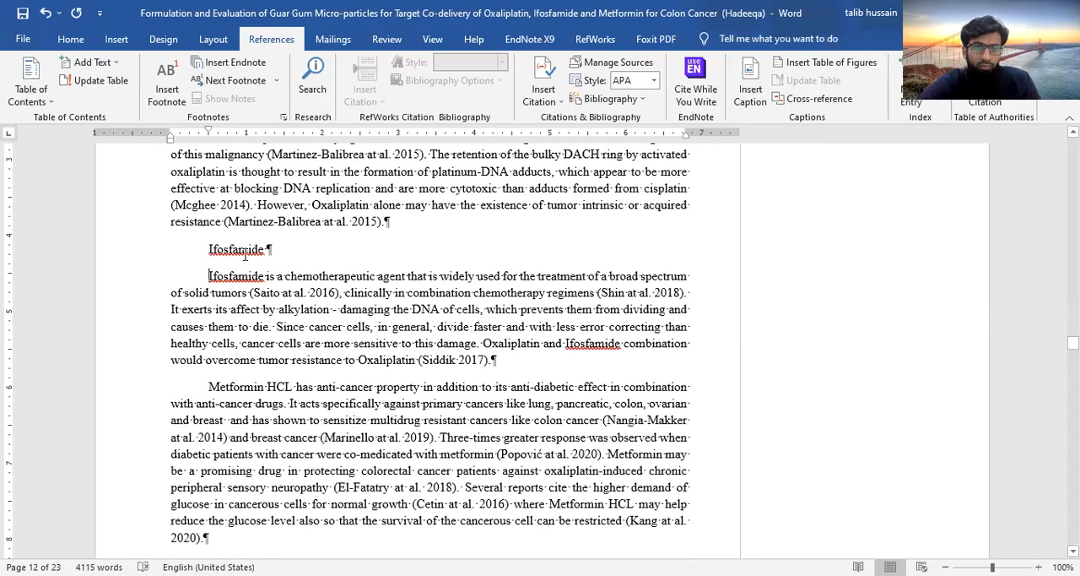
pyautogui.click(71, 39)
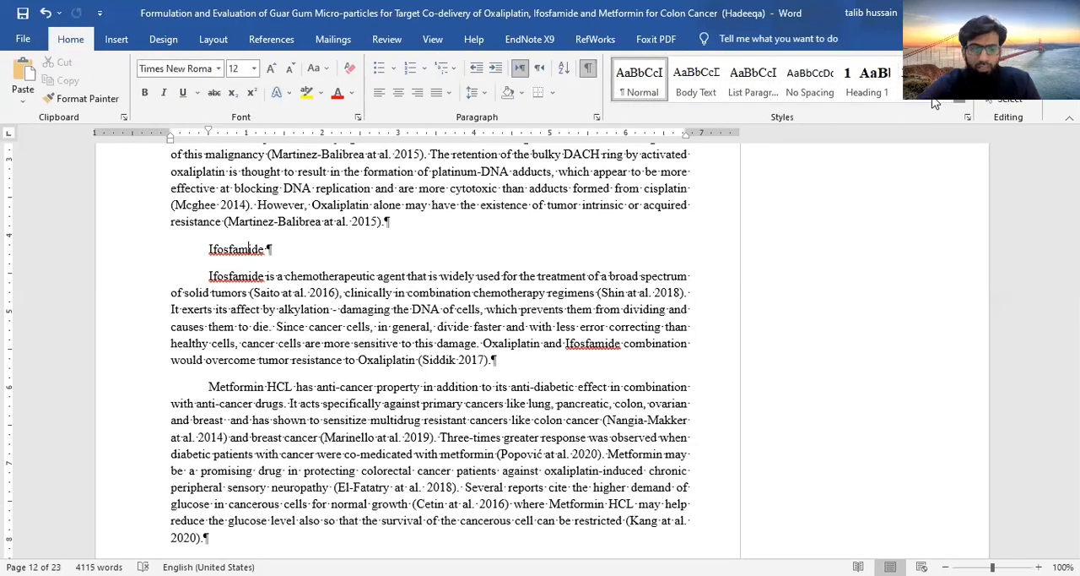
pyautogui.click(935, 103)
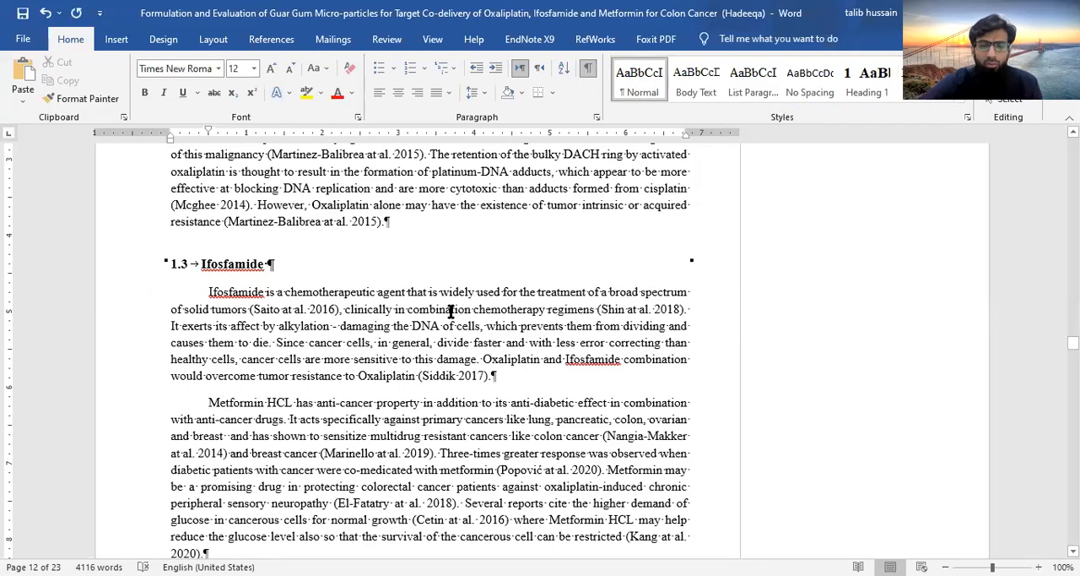
# Update the entire table of contents to include the newly added headings
pyautogui.scroll(20, 450, 311)
pyautogui.scroll(20, 449, 314)
pyautogui.scroll(20, 449, 314)
pyautogui.scroll(8, 451, 312)
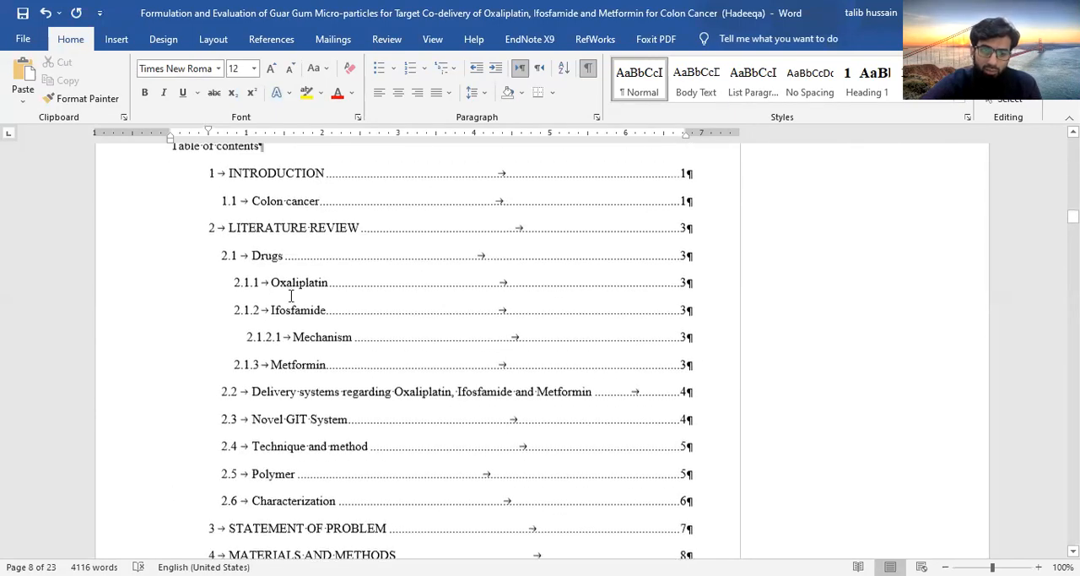
pyautogui.scroll(3, 292, 296)
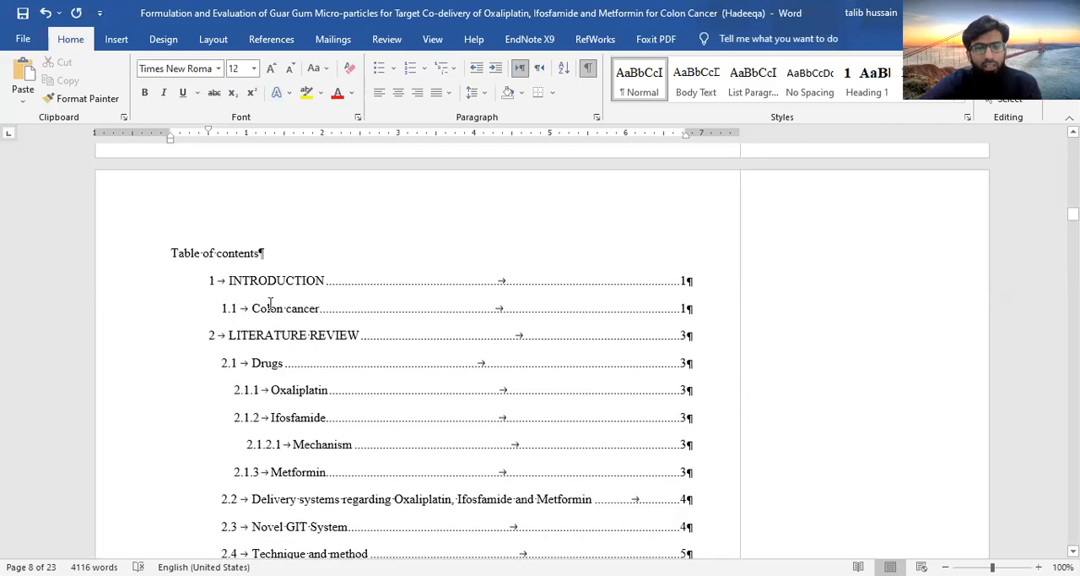
pyautogui.click(342, 301)
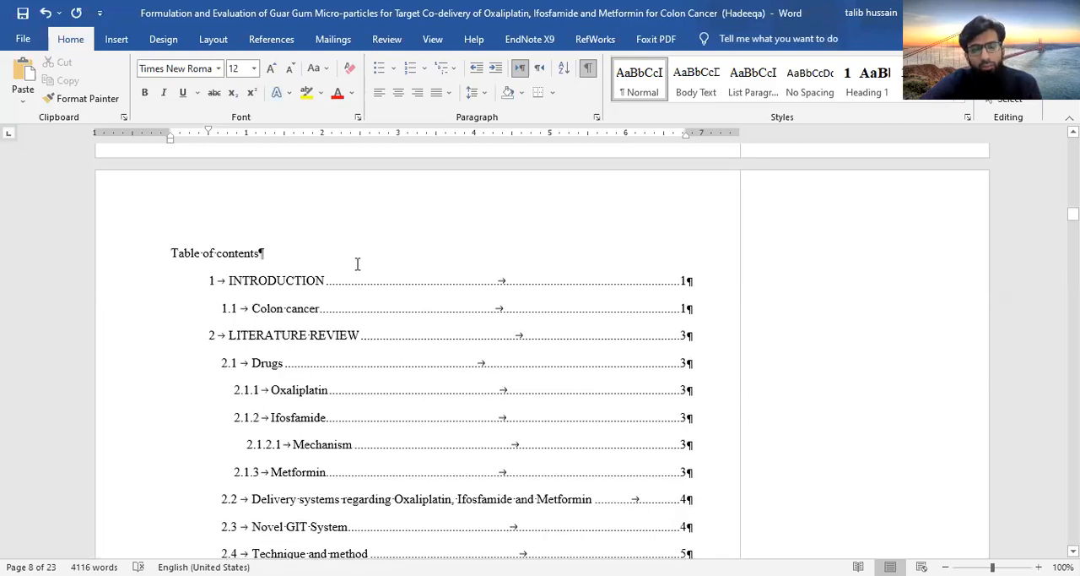
pyautogui.click(219, 254)
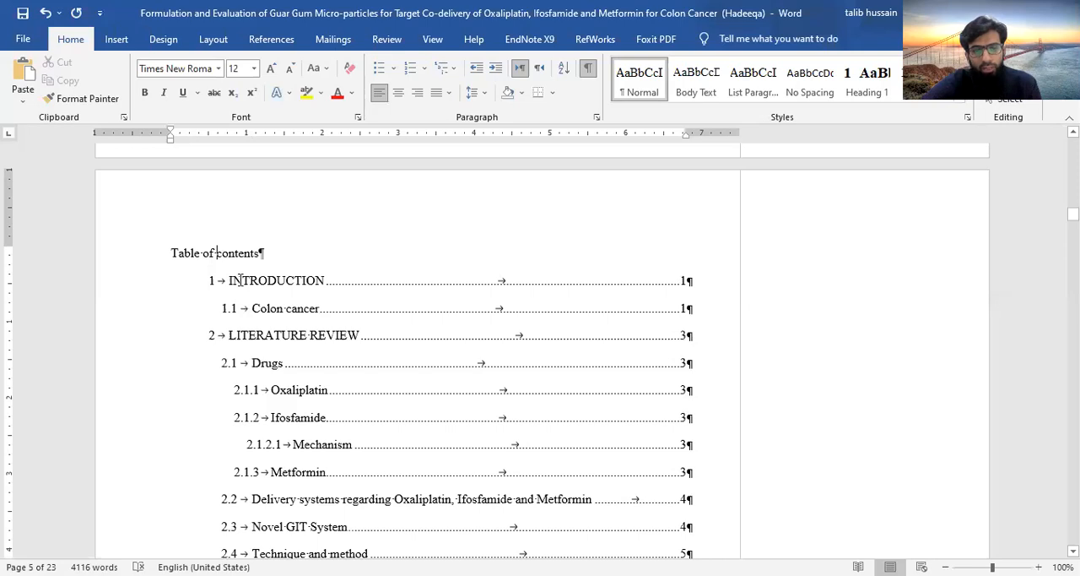
pyautogui.click(254, 42)
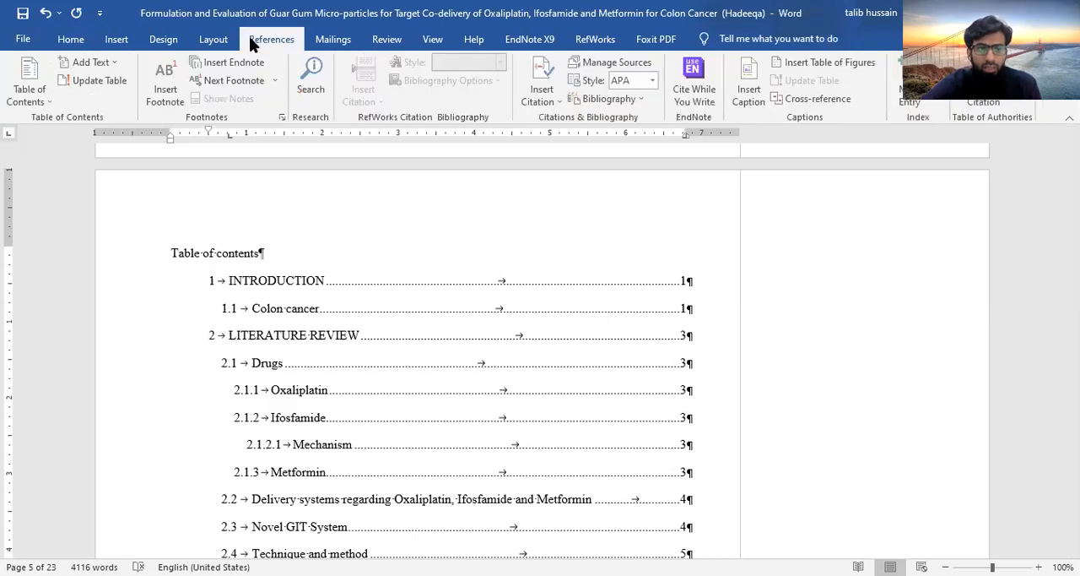
pyautogui.click(102, 79)
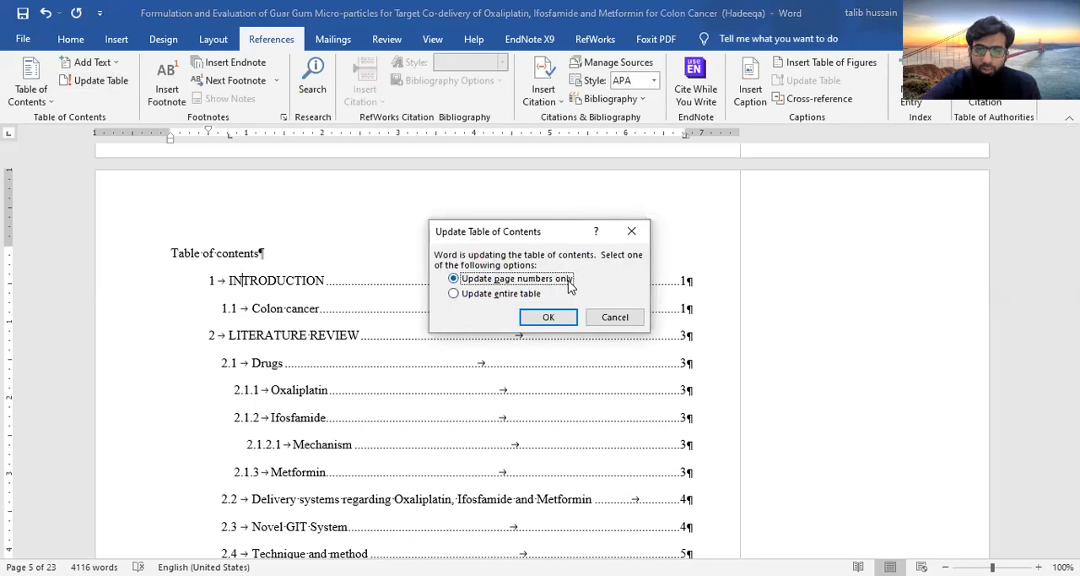
pyautogui.click(454, 293)
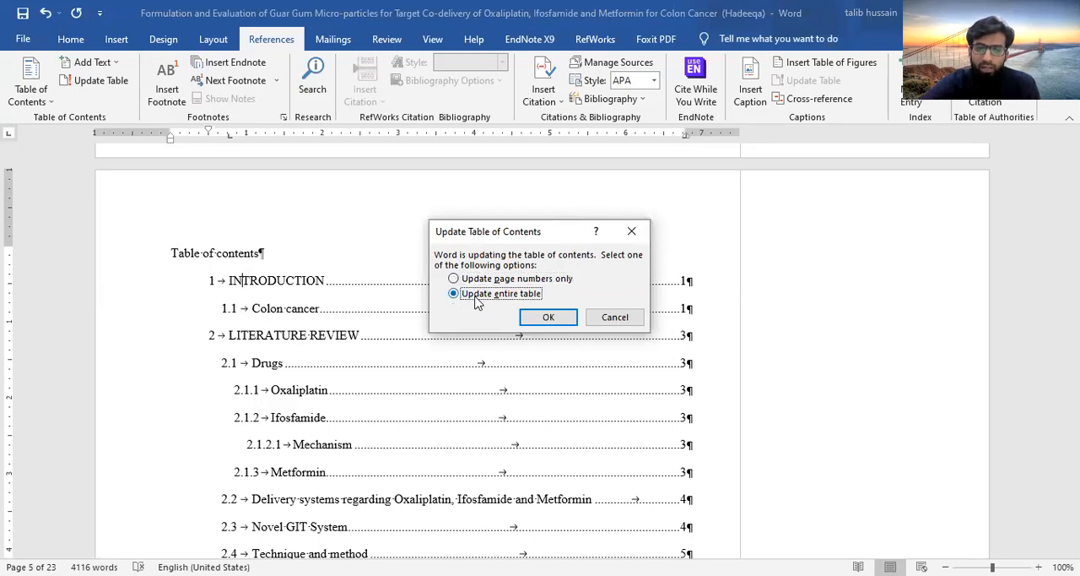
pyautogui.click(548, 318)
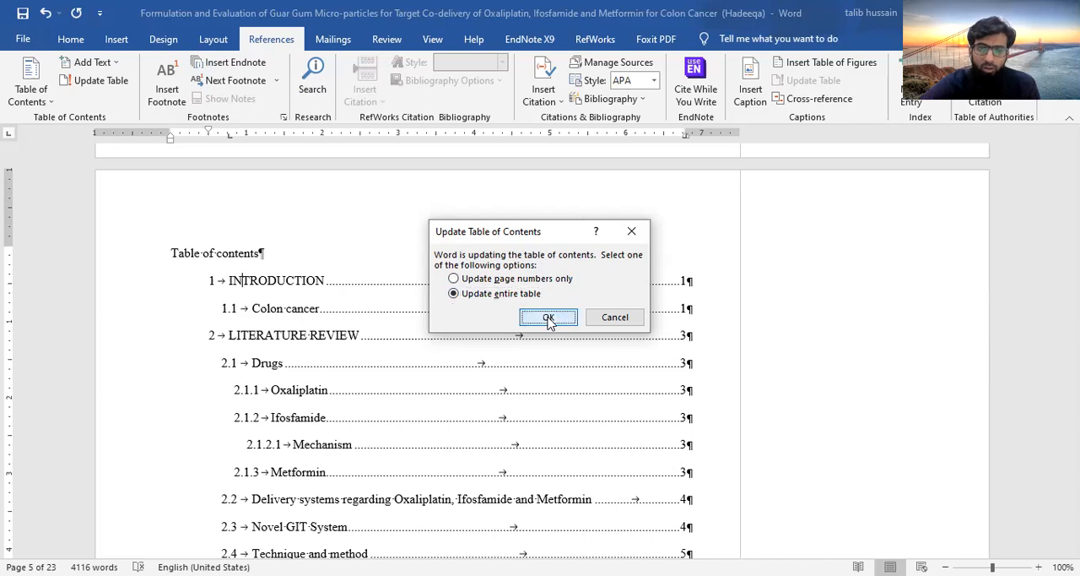
# Insert a tab before the page numbers of table of contents entries 4.4.1 and 4.4.3 to align them at the right margin
pyautogui.click(235, 300)
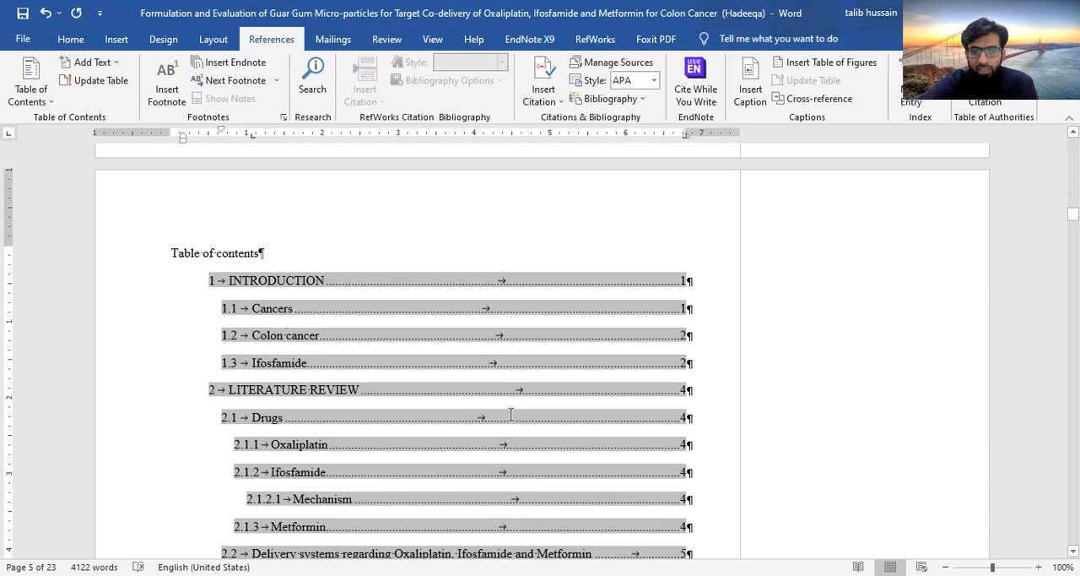
pyautogui.scroll(-3, 510, 414)
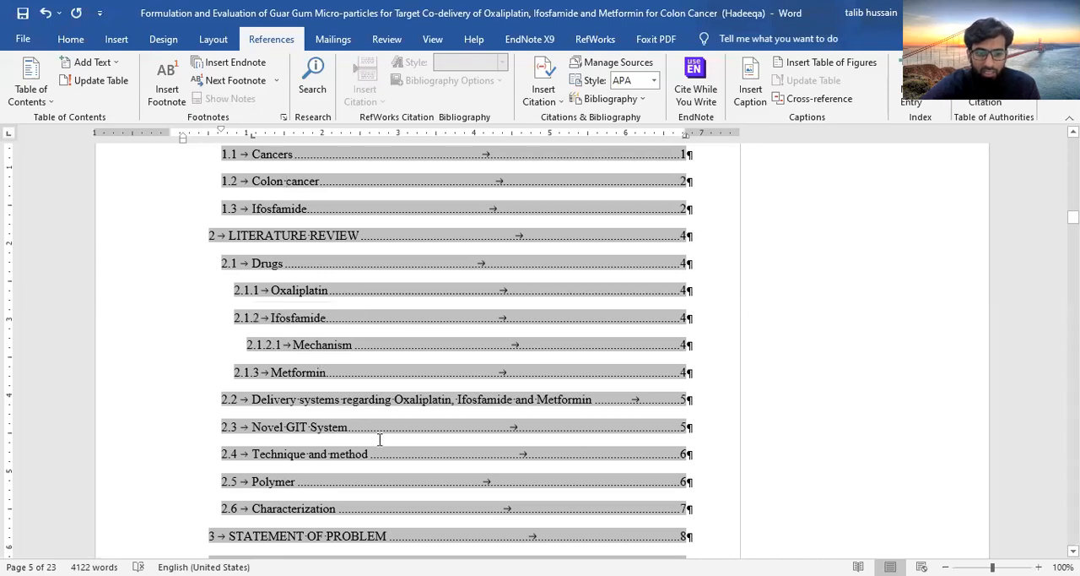
pyautogui.scroll(-10, 382, 441)
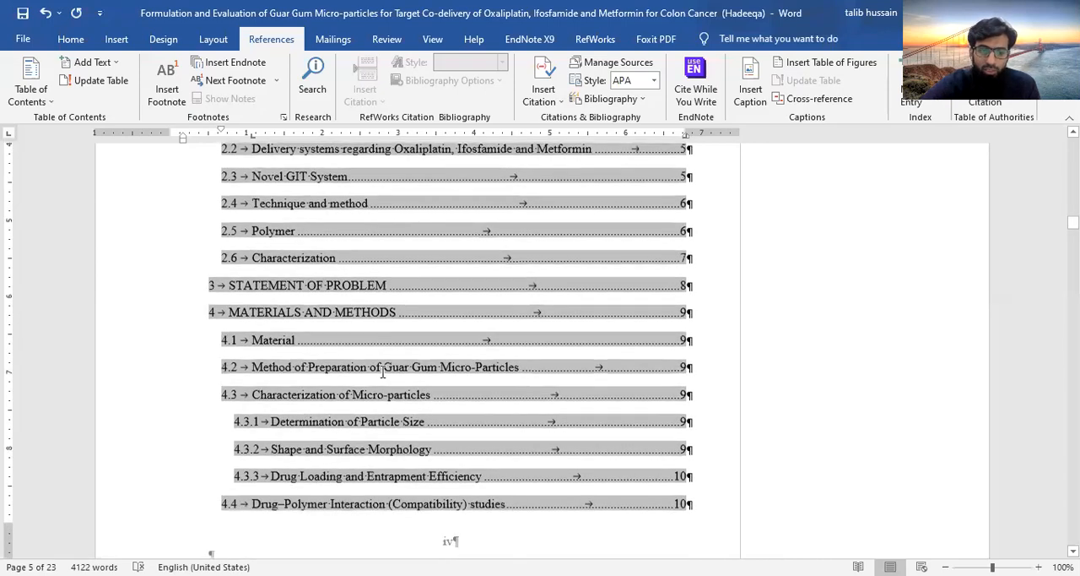
pyautogui.scroll(-8, 413, 447)
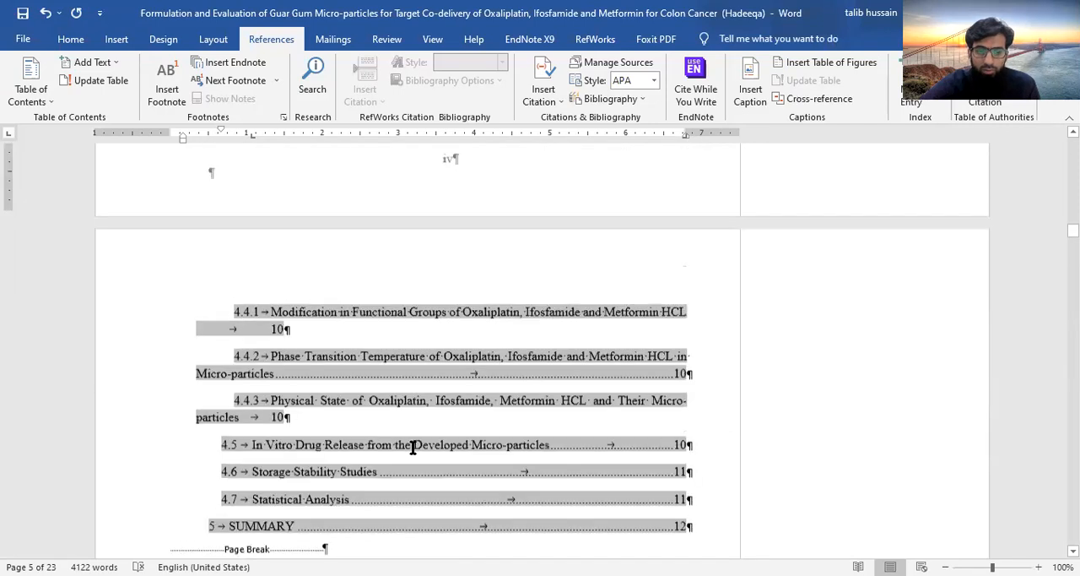
pyautogui.scroll(3, 413, 448)
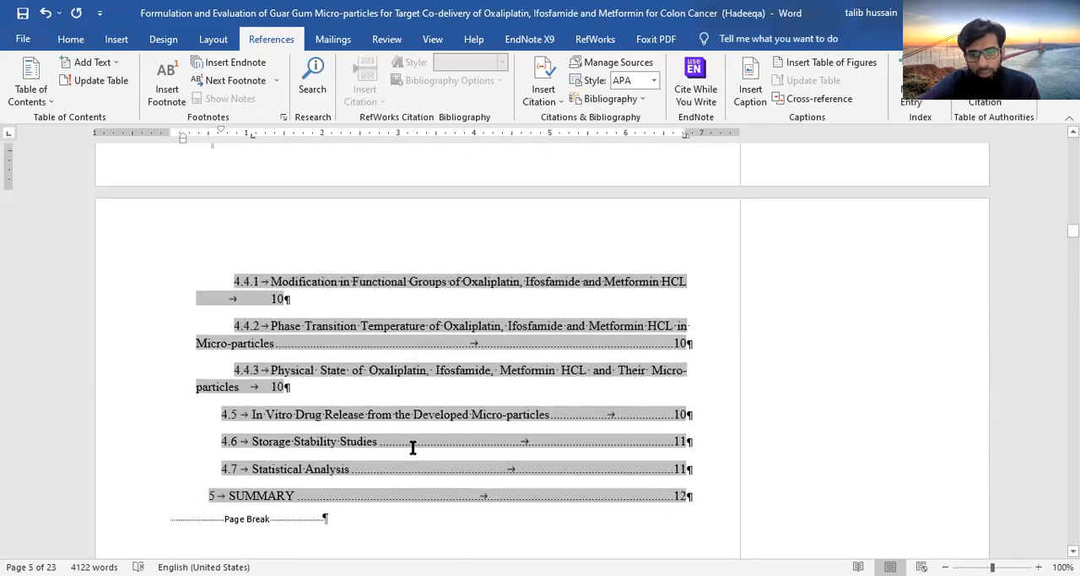
pyautogui.click(261, 299)
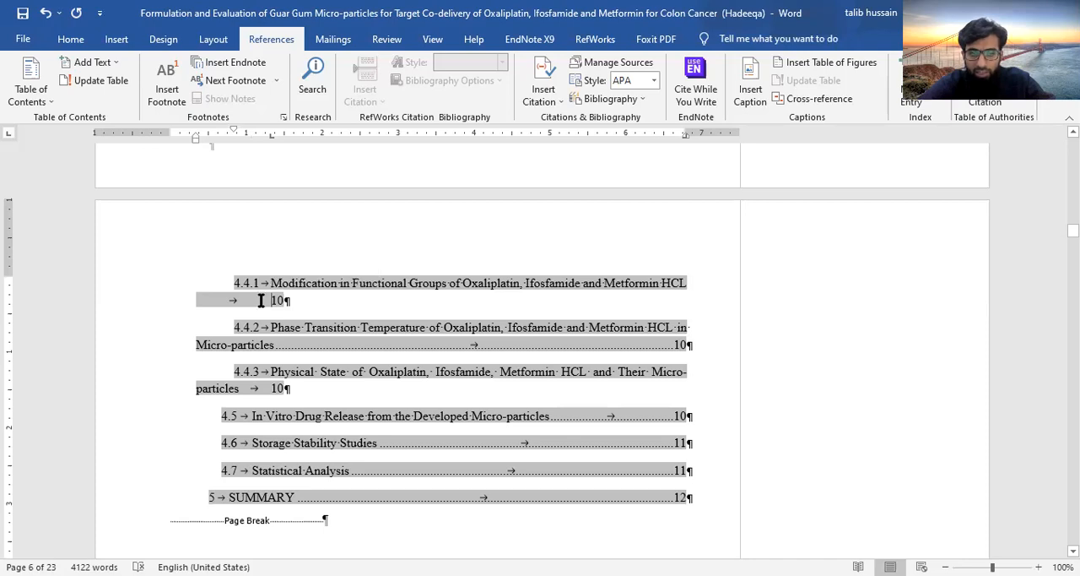
pyautogui.press('Tab')
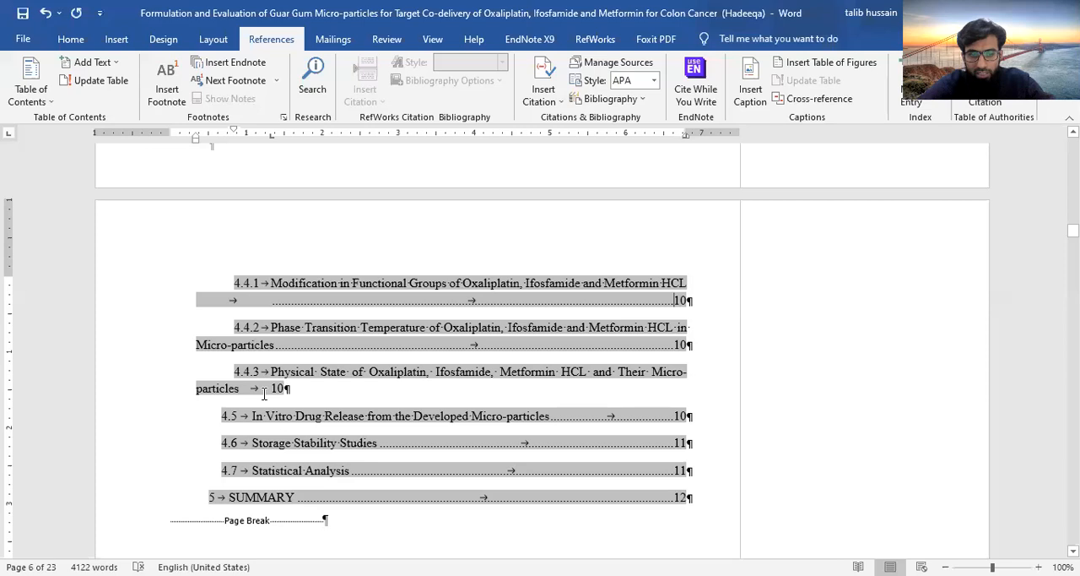
pyautogui.press('Tab')
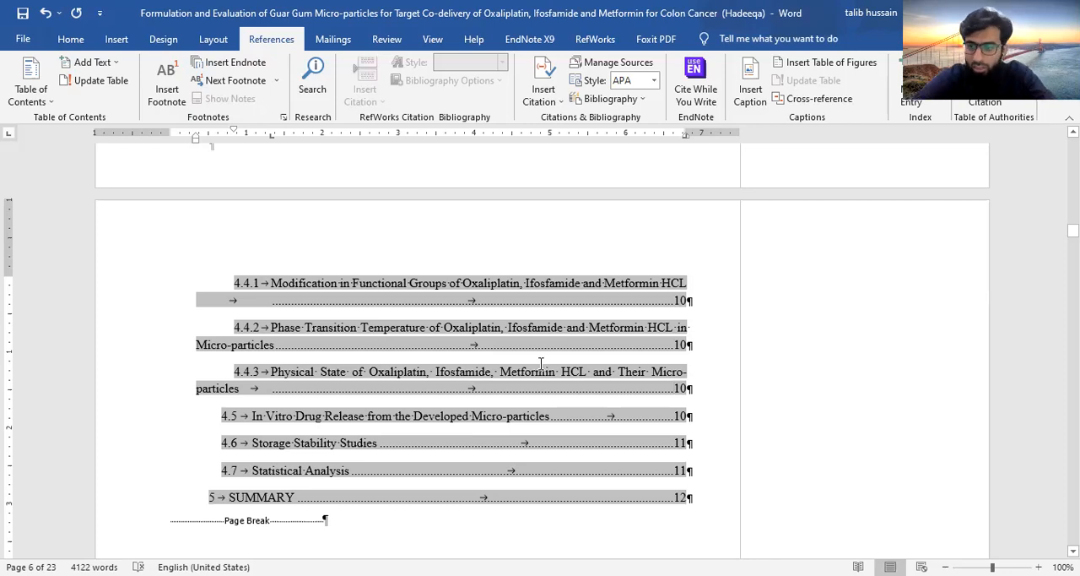
pyautogui.scroll(10, 541, 364)
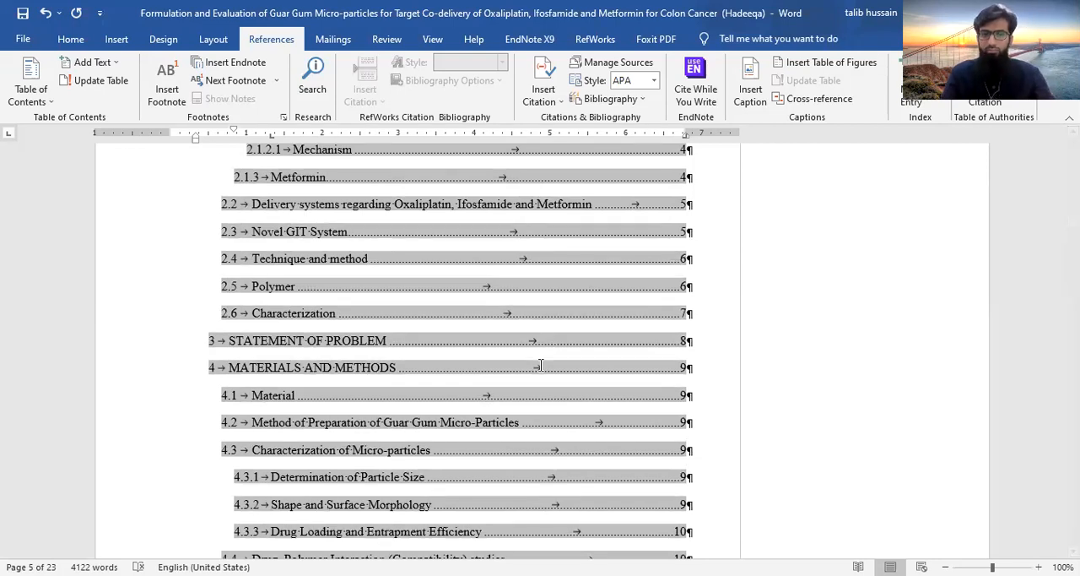
pyautogui.scroll(10, 541, 363)
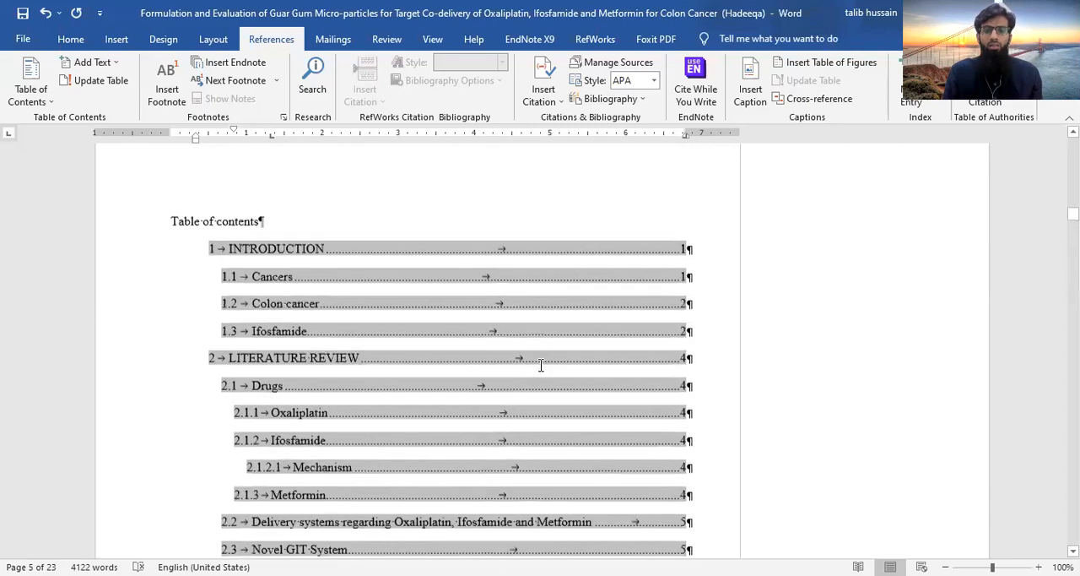
# Capitalize the second main word of the "Table of contents" title so it reads "Table of Contents"
pyautogui.scroll(-4, 541, 365)
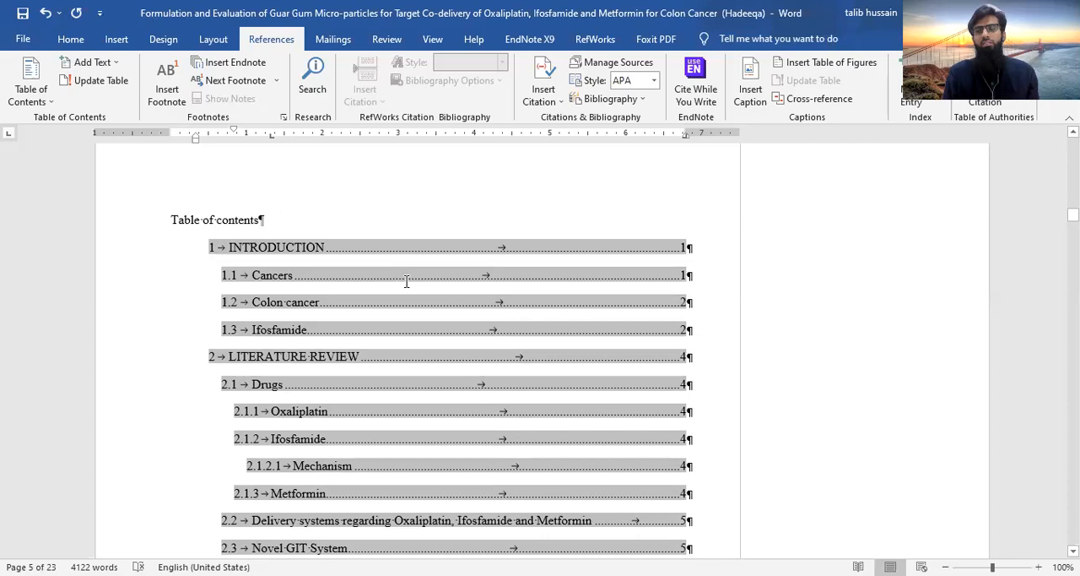
pyautogui.click(217, 219)
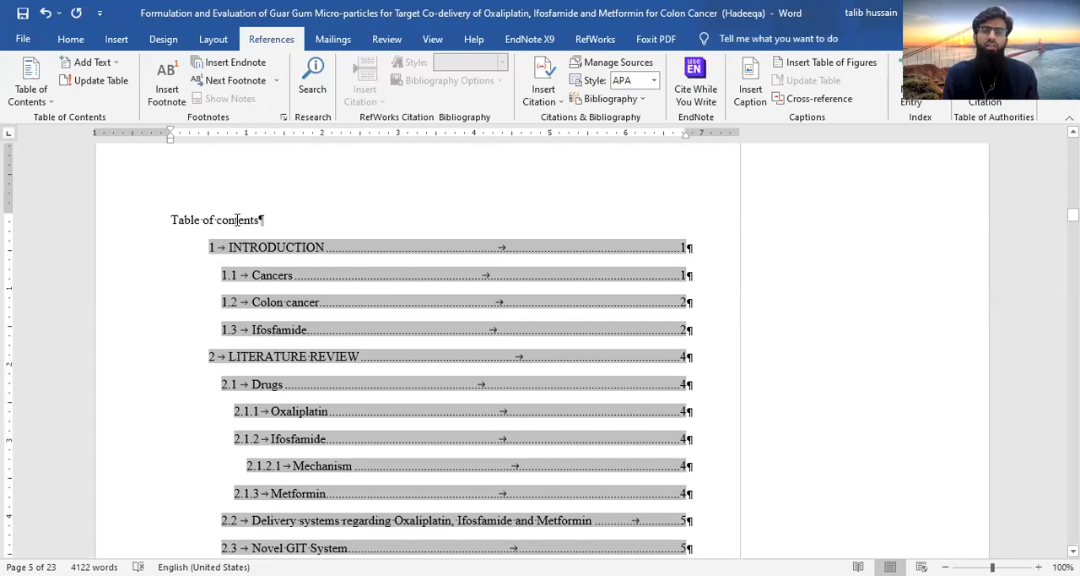
pyautogui.press('Delete')
pyautogui.write('C')
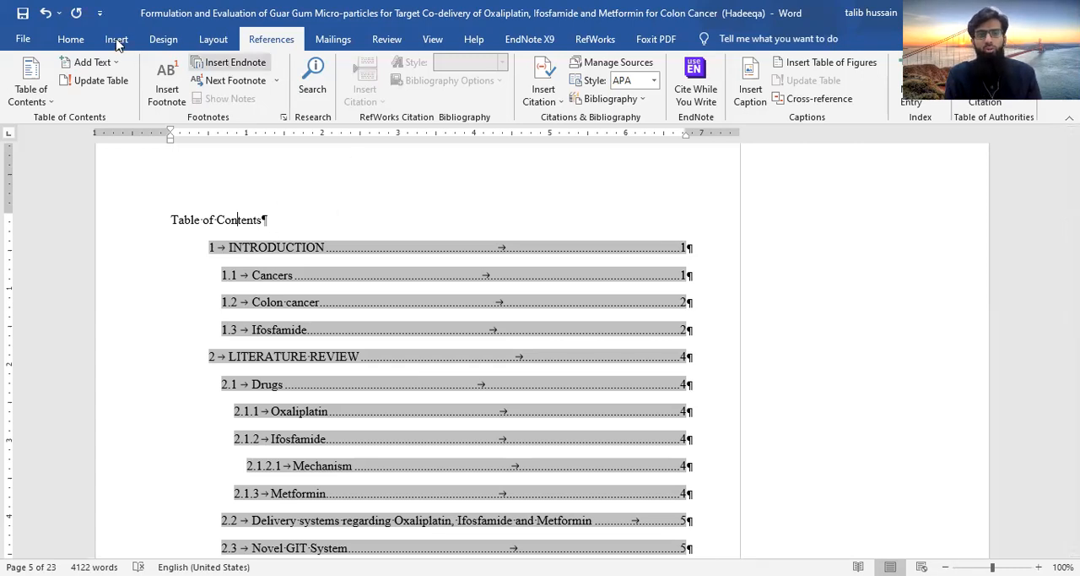
# Apply the Heading 1 style to the "Table of Contents" title
pyautogui.click(71, 40)
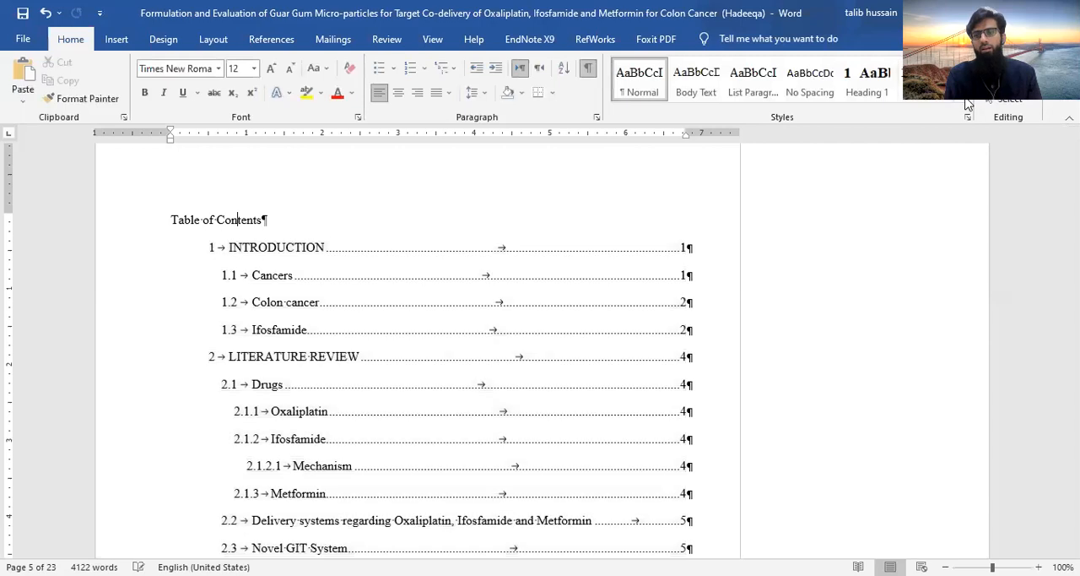
pyautogui.click(962, 102)
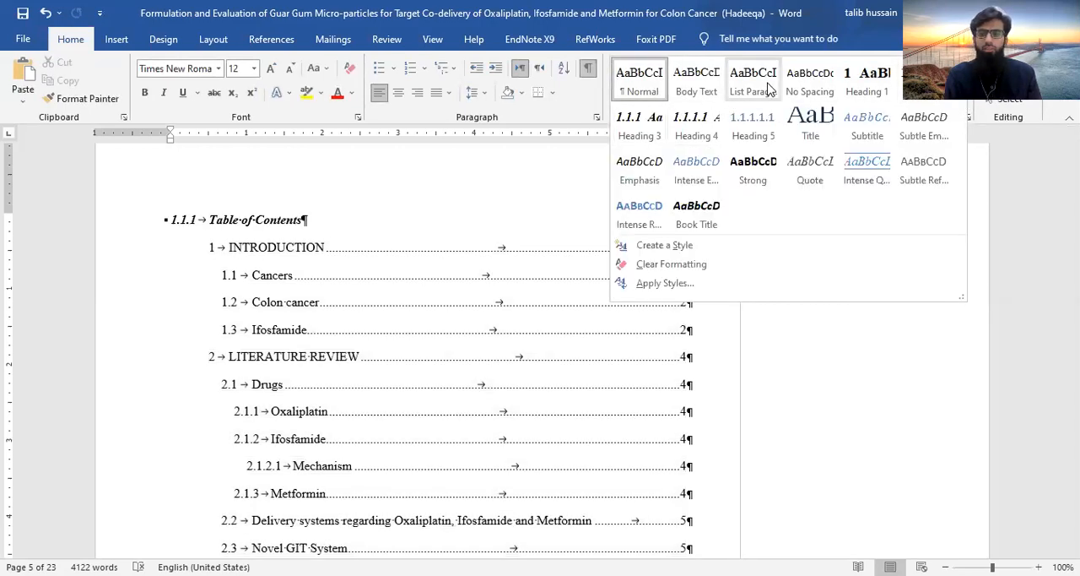
pyautogui.click(854, 84)
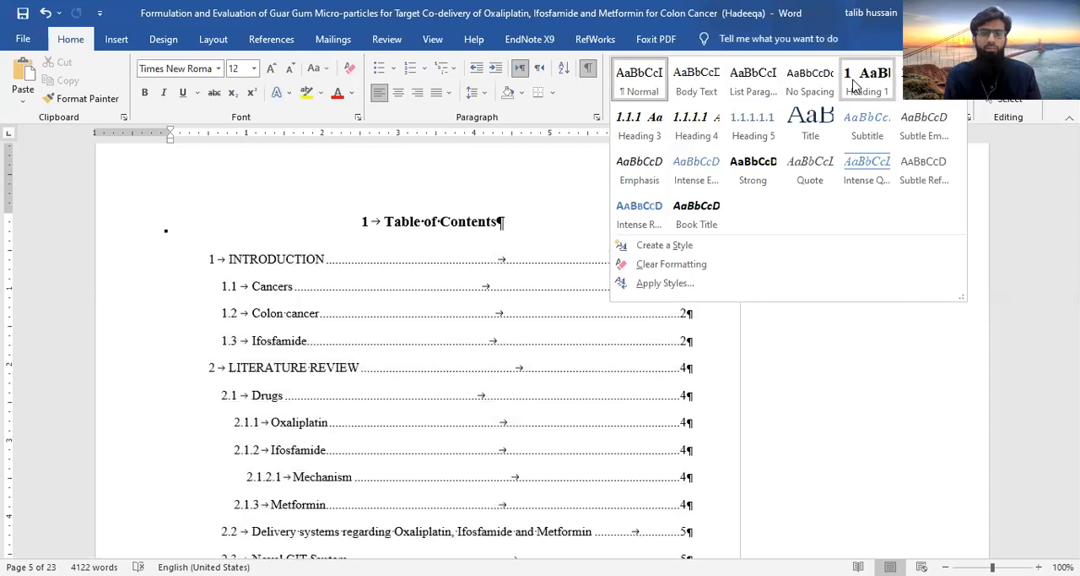
pyautogui.click(509, 281)
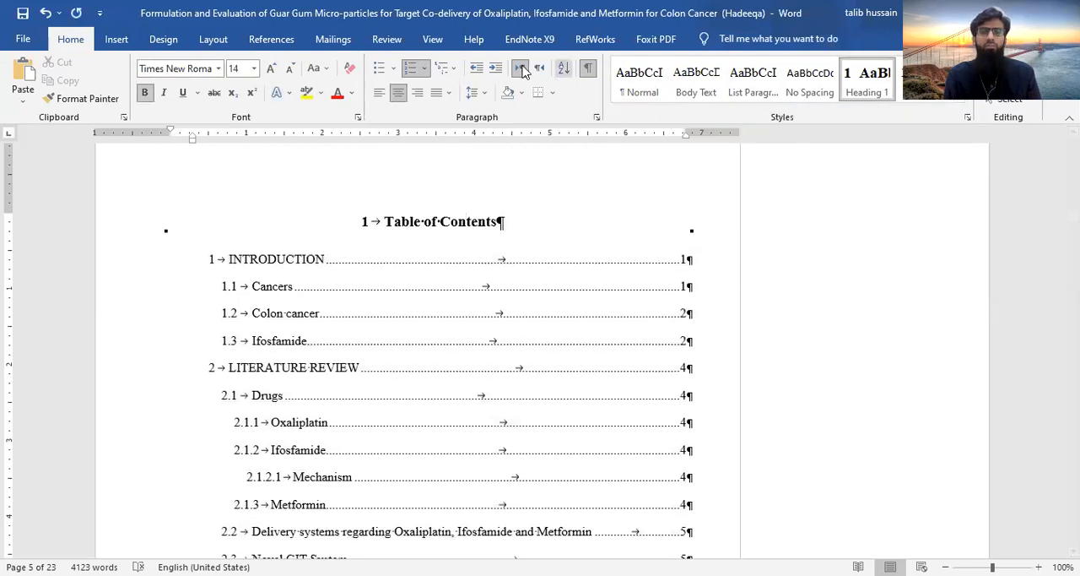
# Update the entire table of contents to include its own title as a heading
pyautogui.click(270, 40)
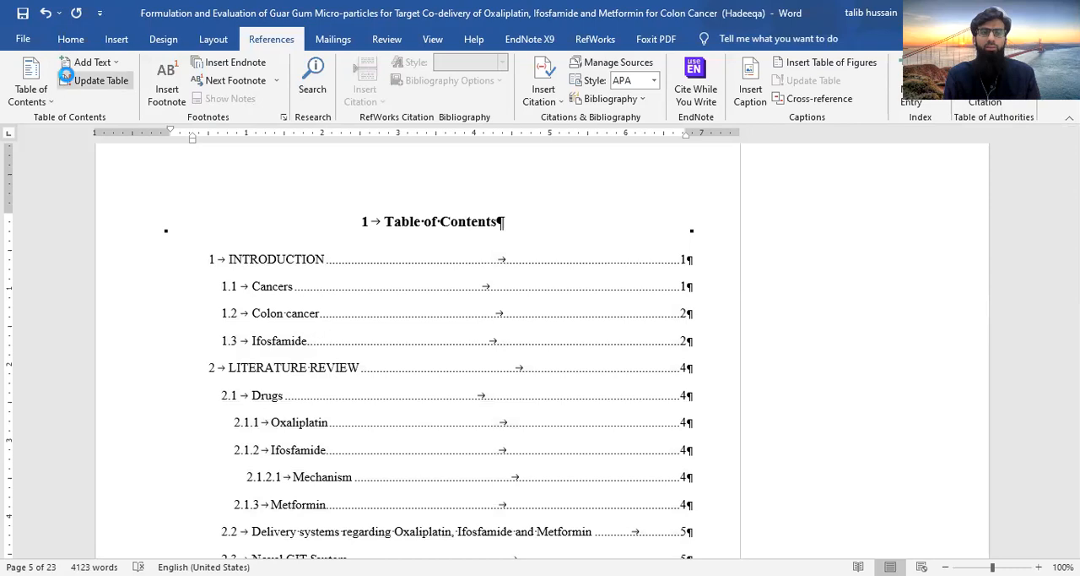
pyautogui.click(455, 293)
pyautogui.click(544, 318)
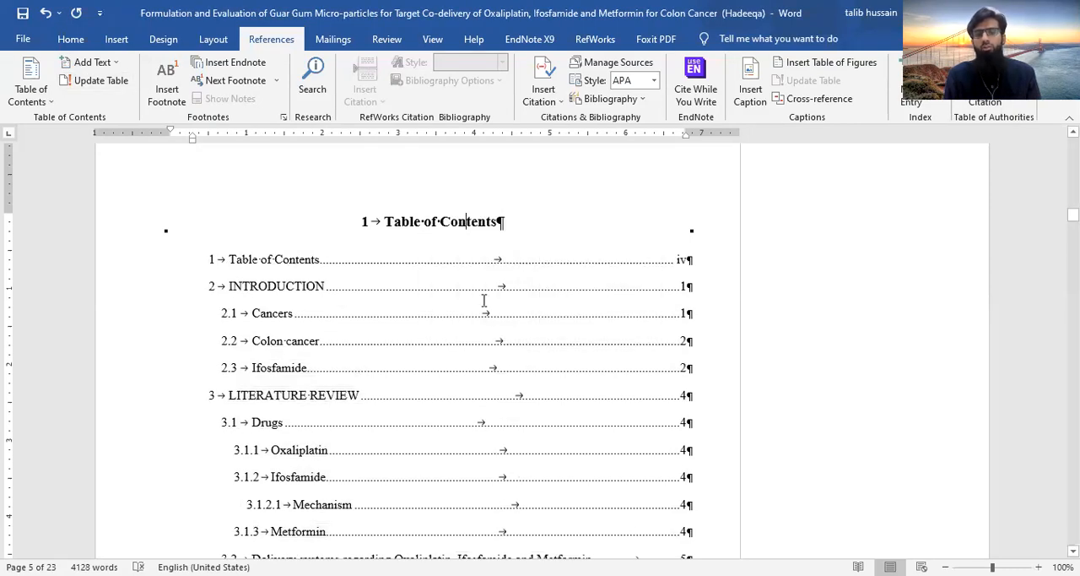
# Apply the Heading 1 style to the "List of tables" title
pyautogui.scroll(-15, 499, 312)
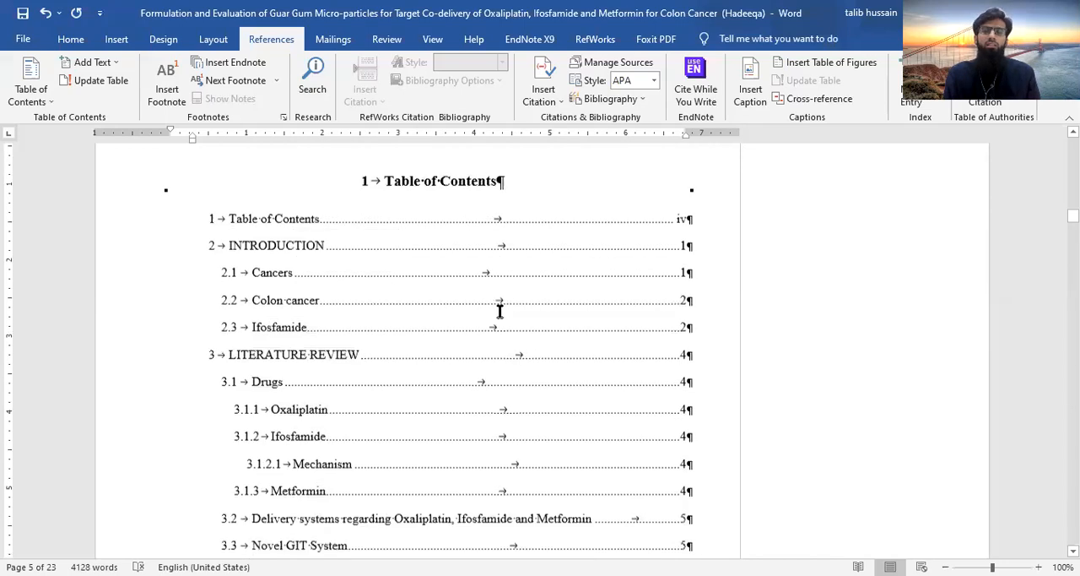
pyautogui.scroll(-15, 500, 311)
pyautogui.scroll(2, 499, 309)
pyautogui.click(203, 252)
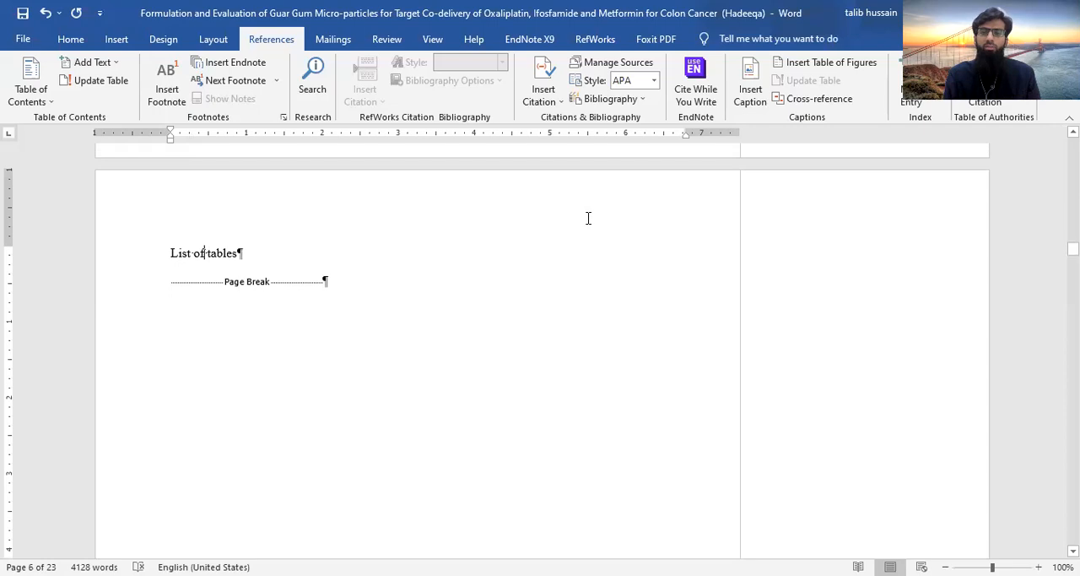
pyautogui.click(71, 39)
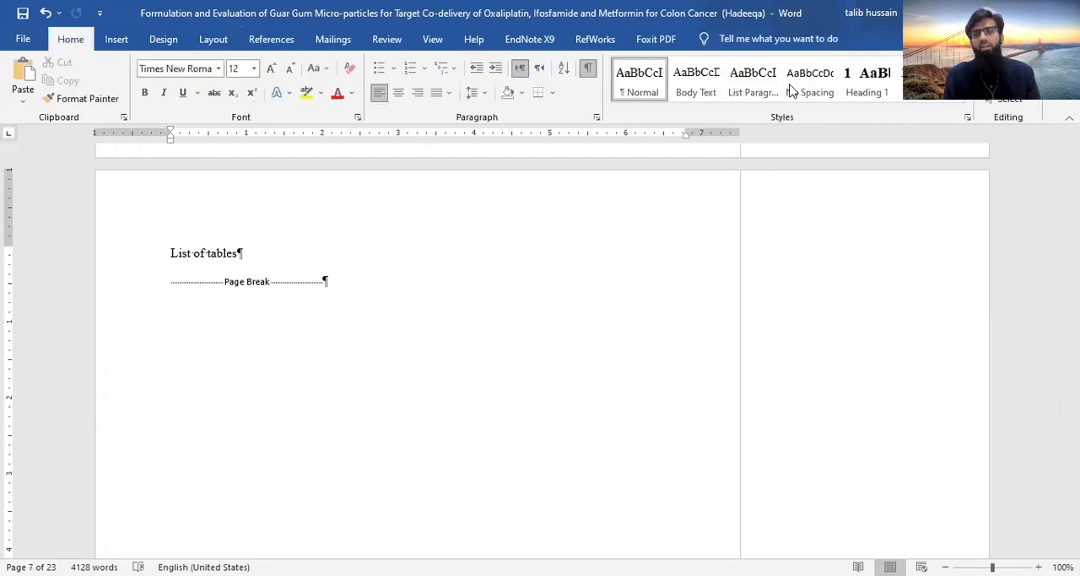
pyautogui.click(867, 80)
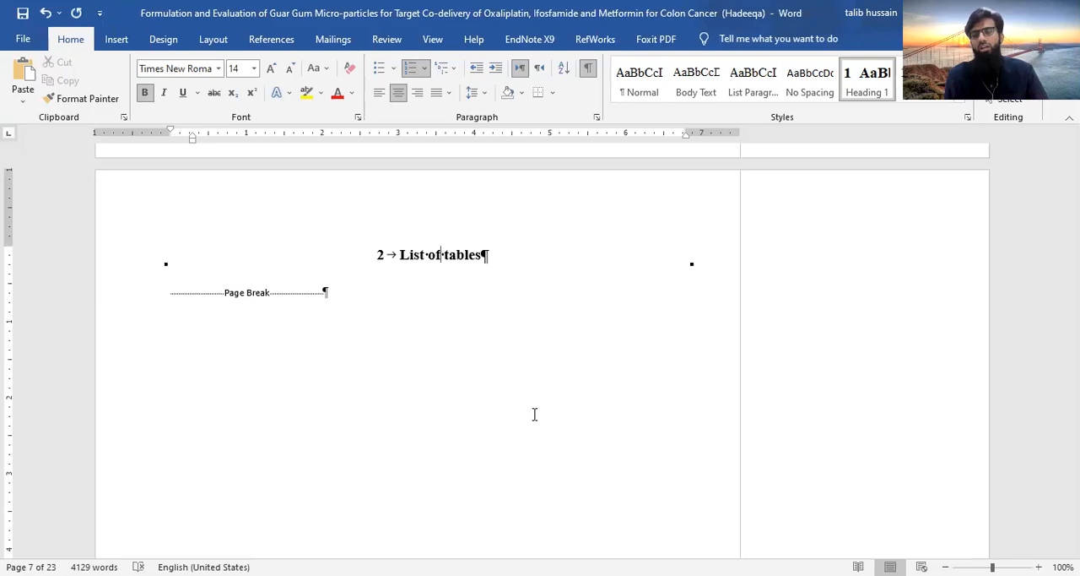
# Undo the table of contents update and return the "List of tables" and "Table of Contents" titles to Normal style
pyautogui.hotkey('ctrl', 'shift', 'n')
pyautogui.hotkey('ctrl', 'z')
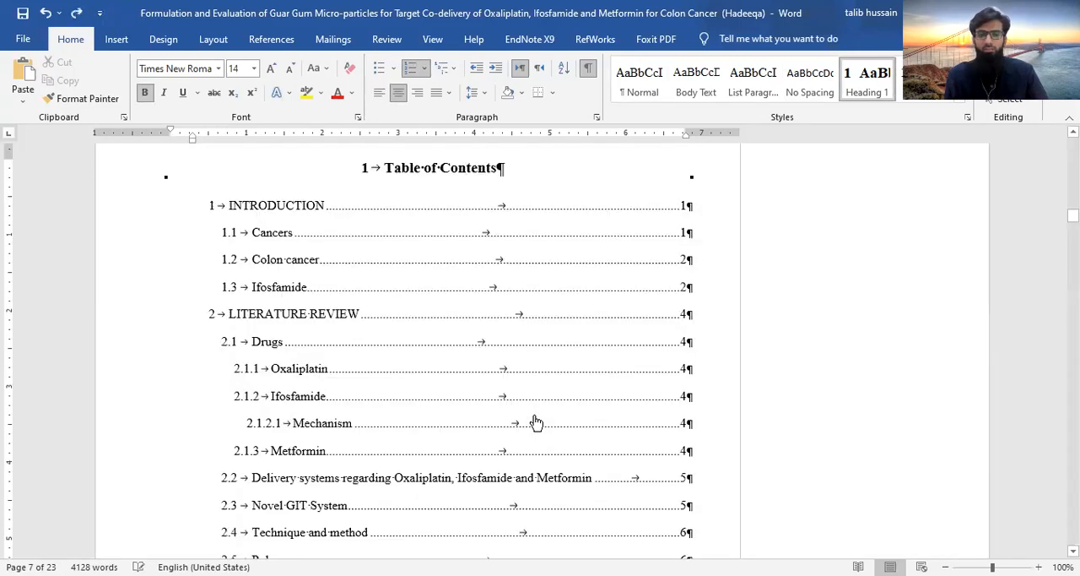
pyautogui.hotkey('ctrl', 'shift', 'n')
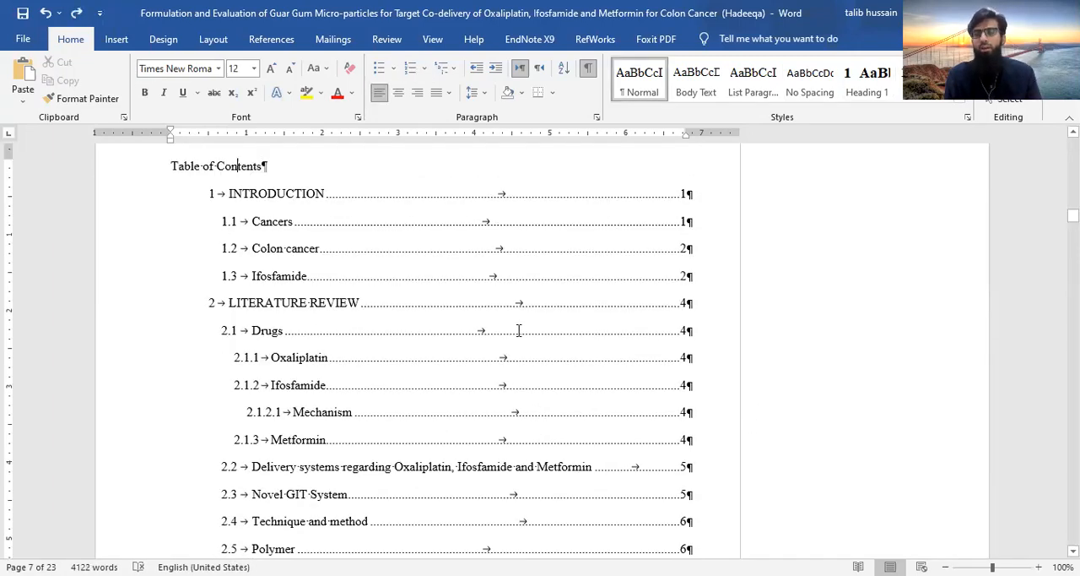
pyautogui.click(959, 96)
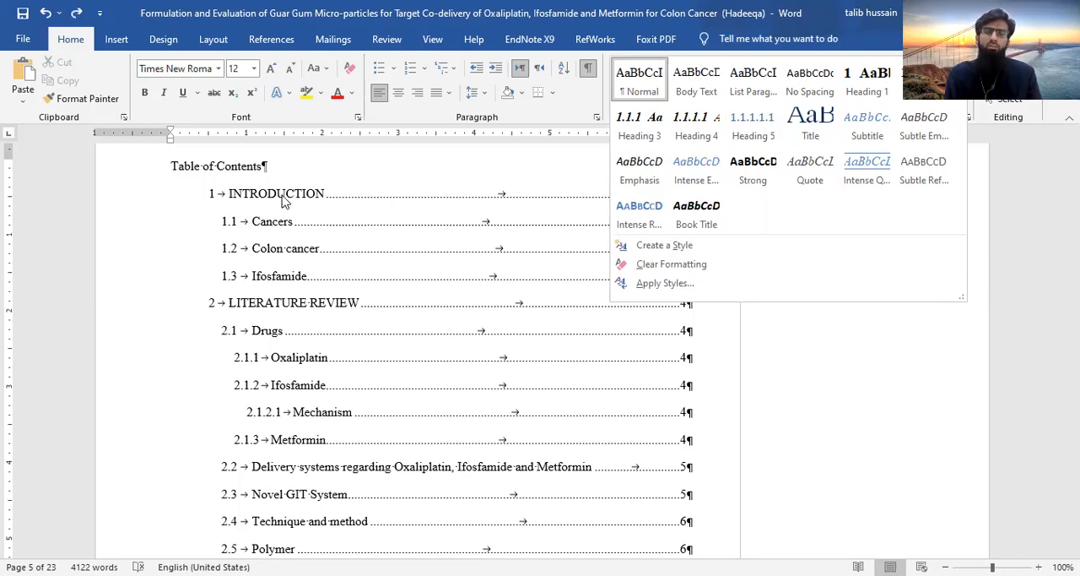
pyautogui.click(363, 249)
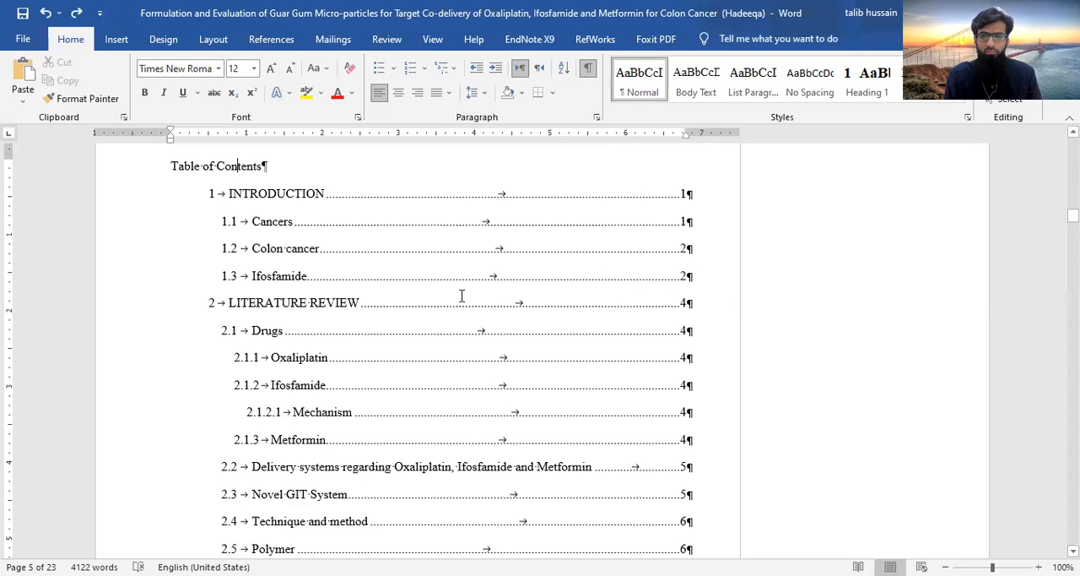
pyautogui.scroll(-15, 461, 296)
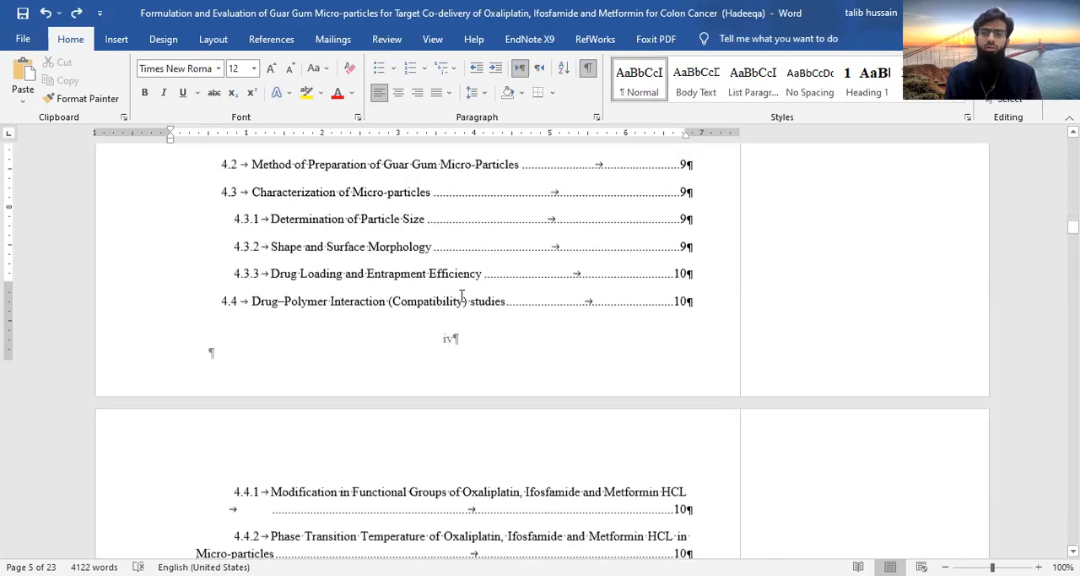
pyautogui.scroll(5, 461, 295)
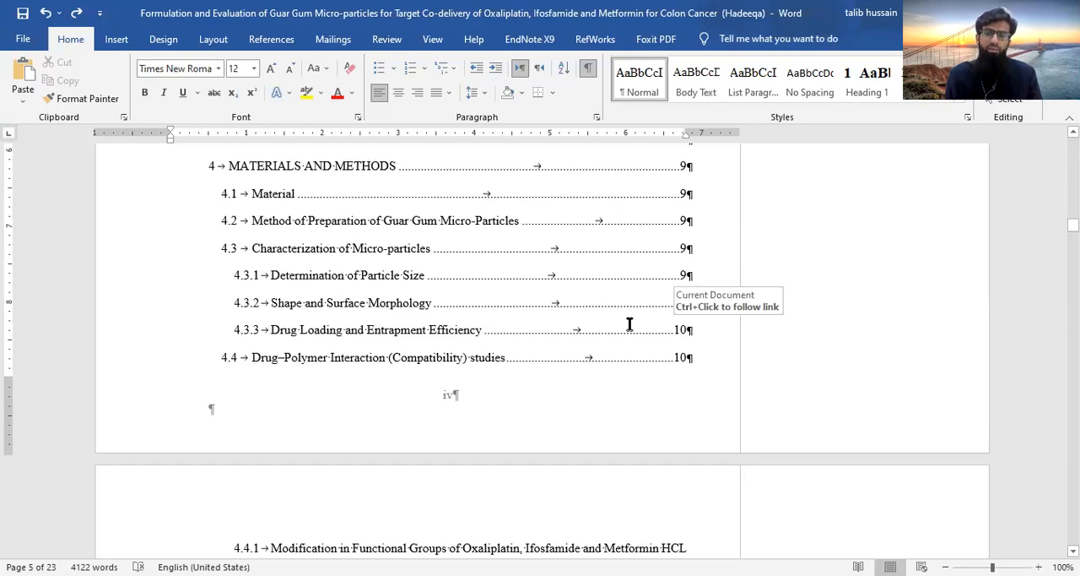
# Open the custom table of contents settings and examine the available formats and the options for building it from styles
pyautogui.click(271, 39)
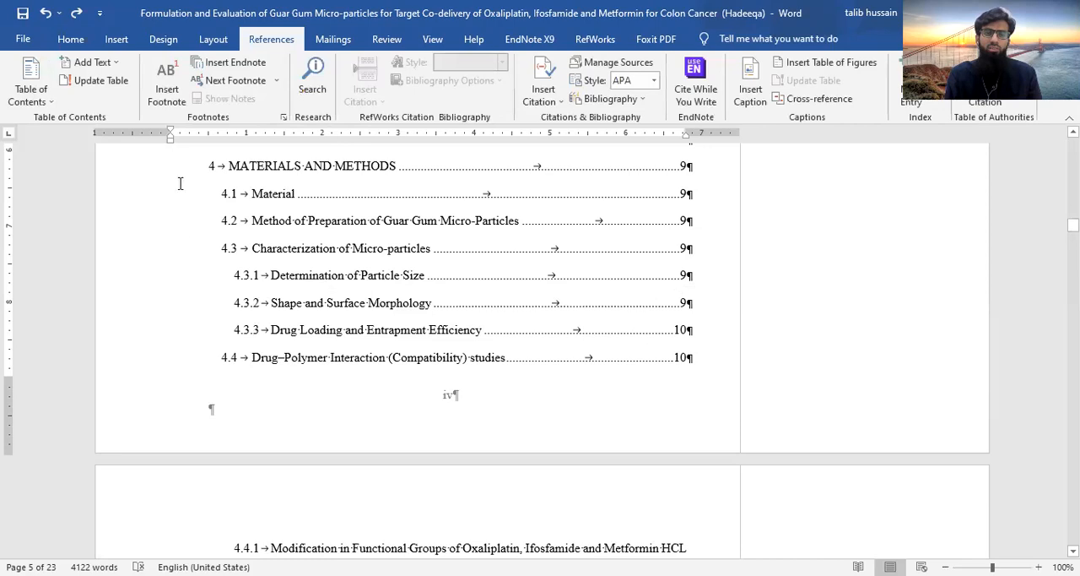
pyautogui.click(36, 103)
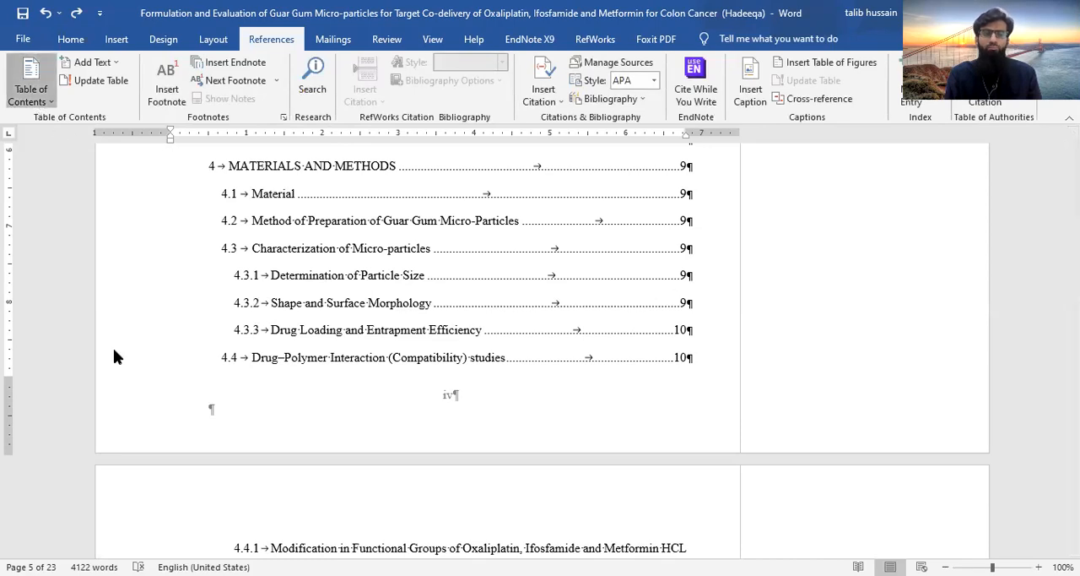
pyautogui.click(118, 460)
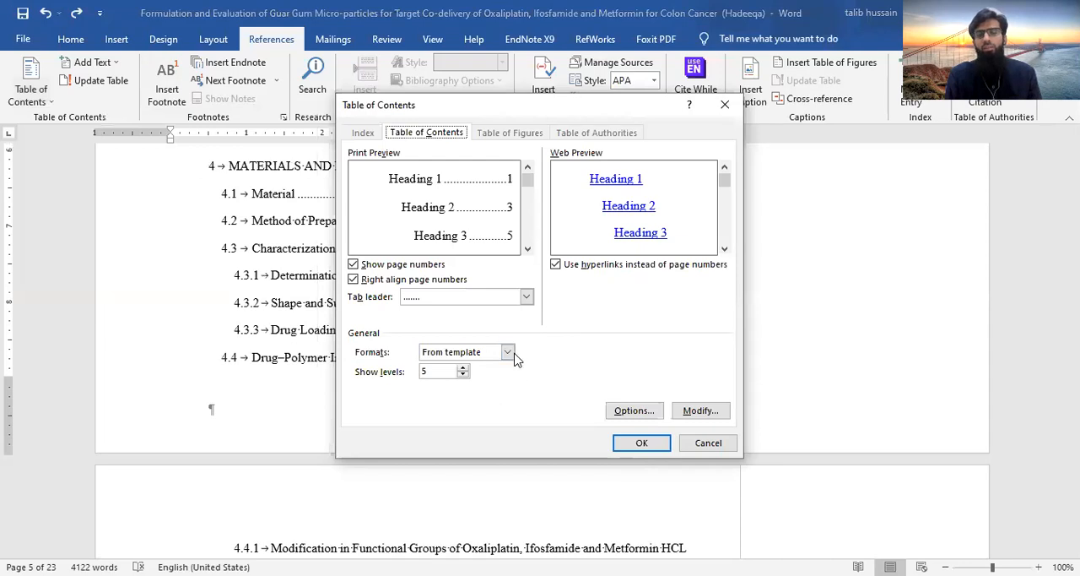
pyautogui.click(510, 353)
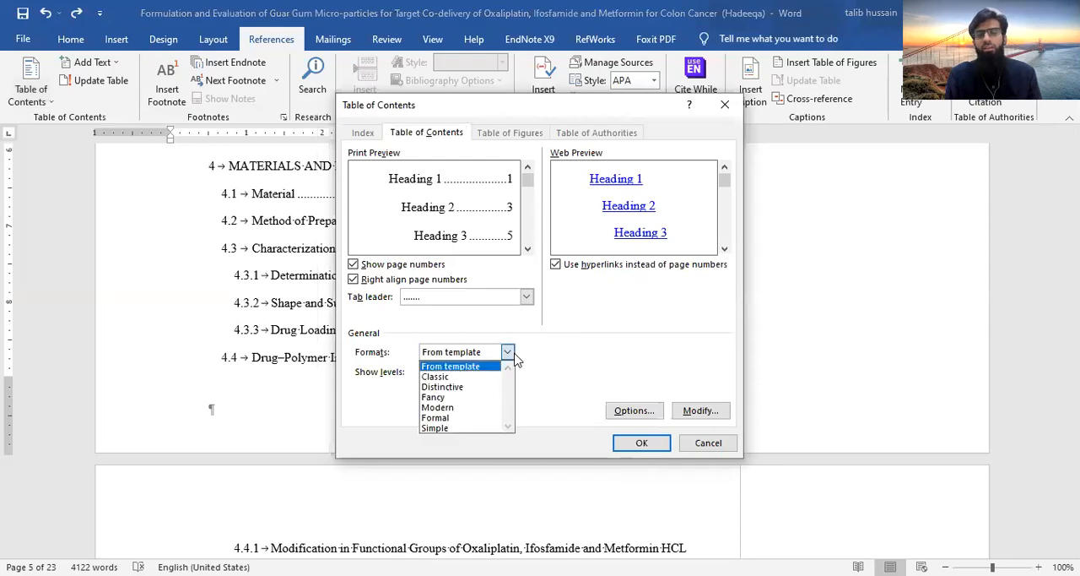
pyautogui.click(594, 357)
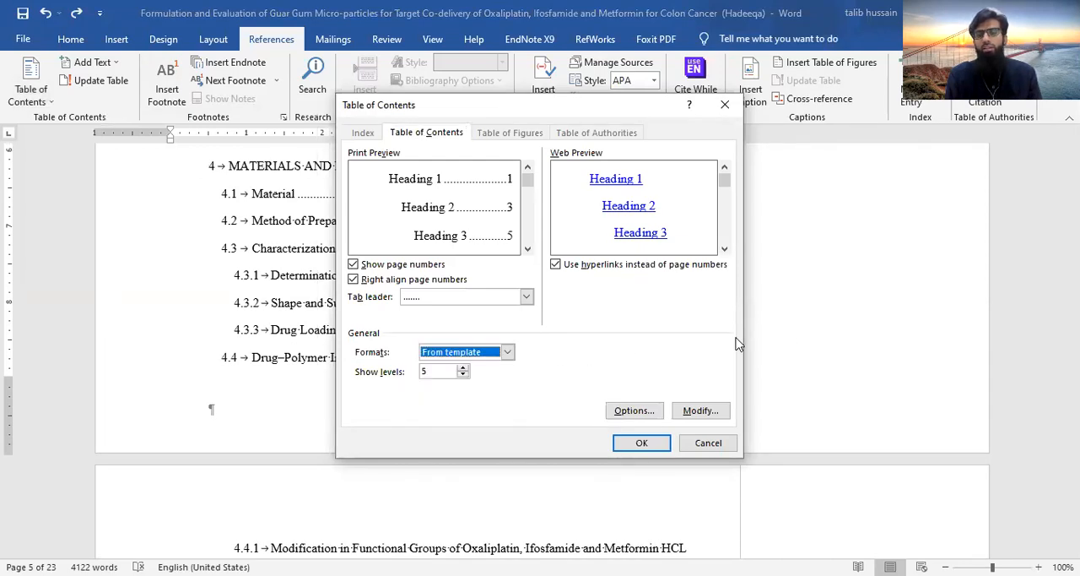
pyautogui.click(700, 410)
pyautogui.click(626, 415)
pyautogui.press('Return')
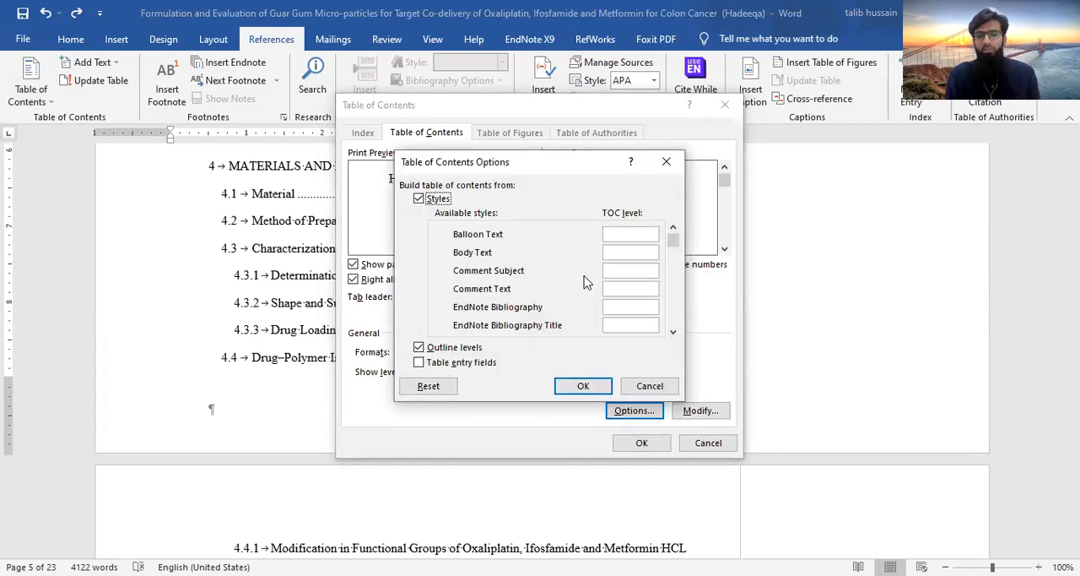
pyautogui.click(591, 391)
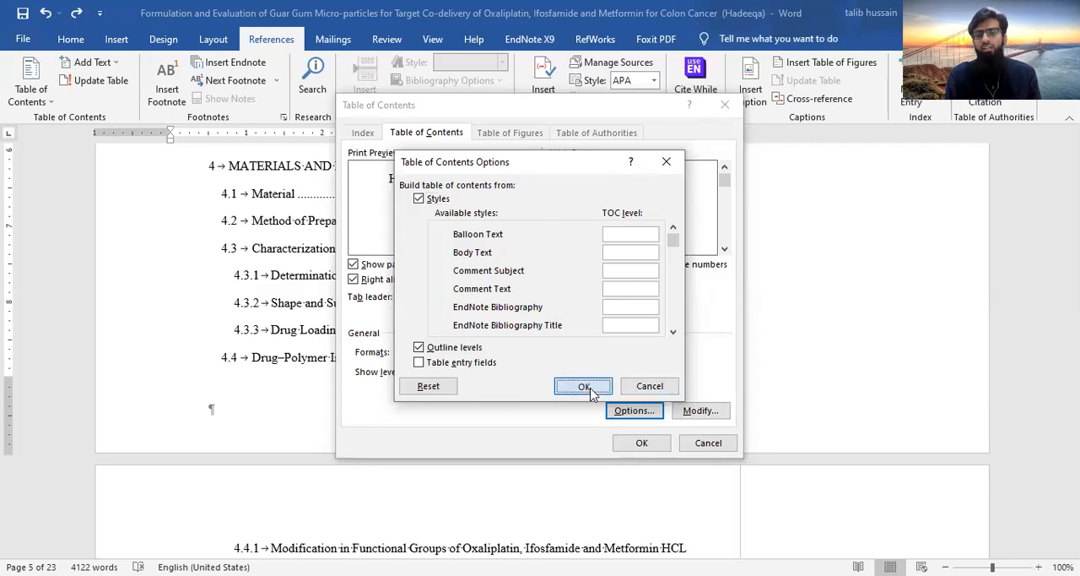
# Insert a custom table of contents using the From template format, five levels, a dotted tab leader and right-aligned page numbers
pyautogui.click(631, 448)
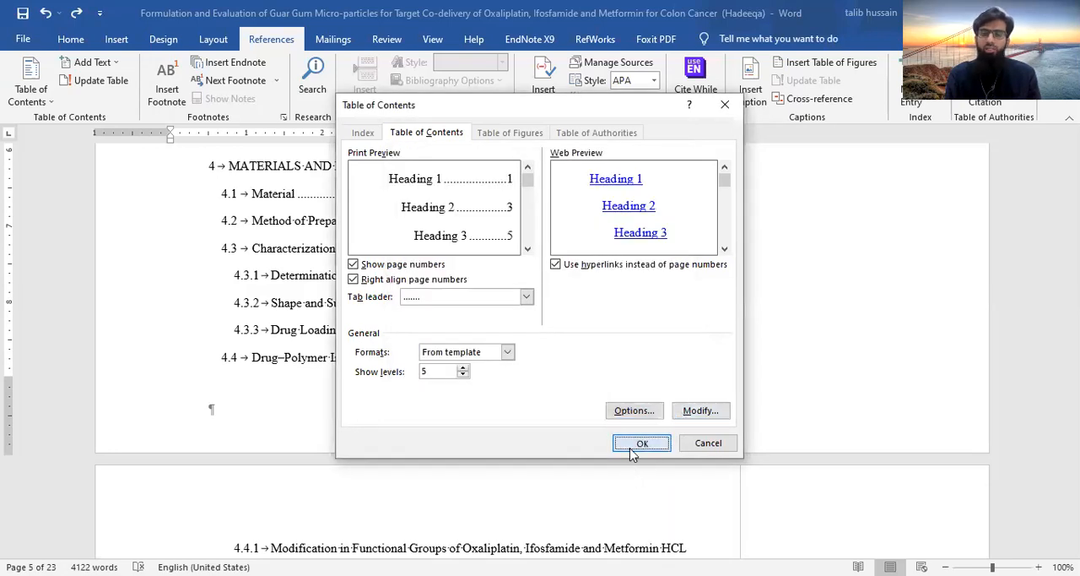
pyautogui.click(545, 339)
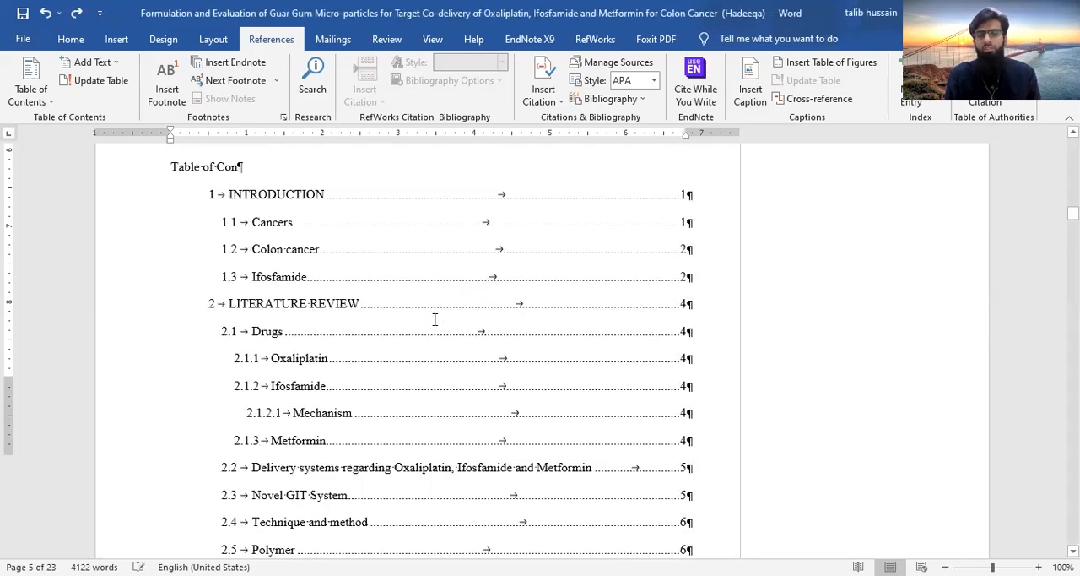
pyautogui.scroll(-9, 435, 319)
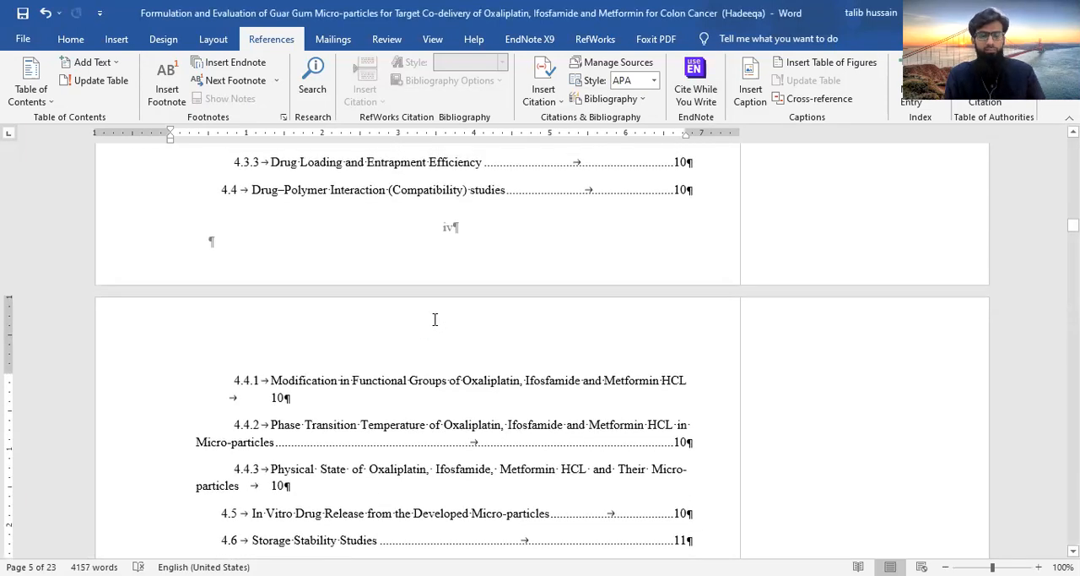
# Undo the insertion of the custom table of contents
pyautogui.hotkey('ctrl', 'z')
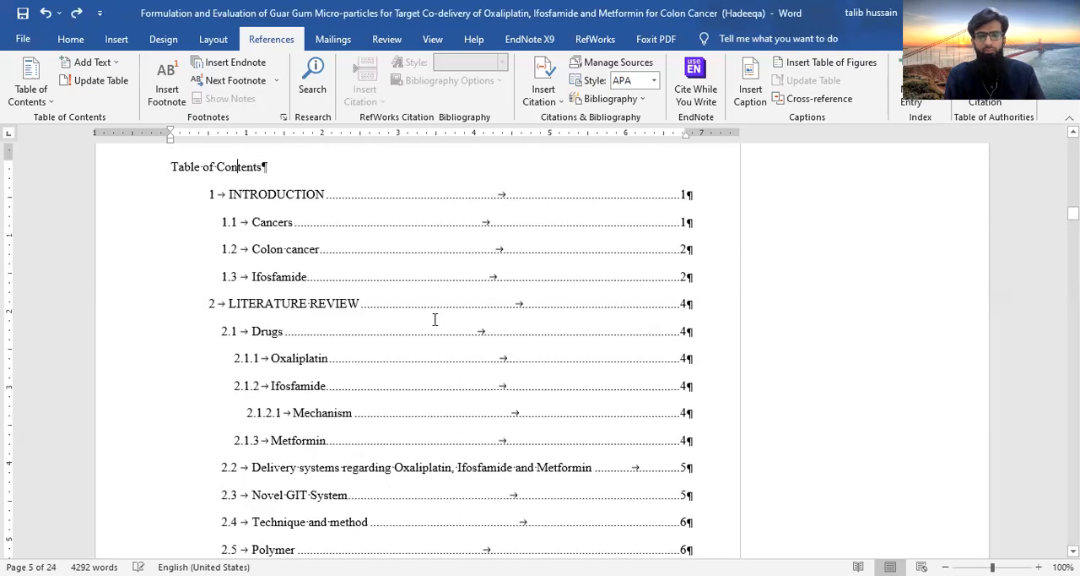
pyautogui.hotkey('ctrl', 'z')
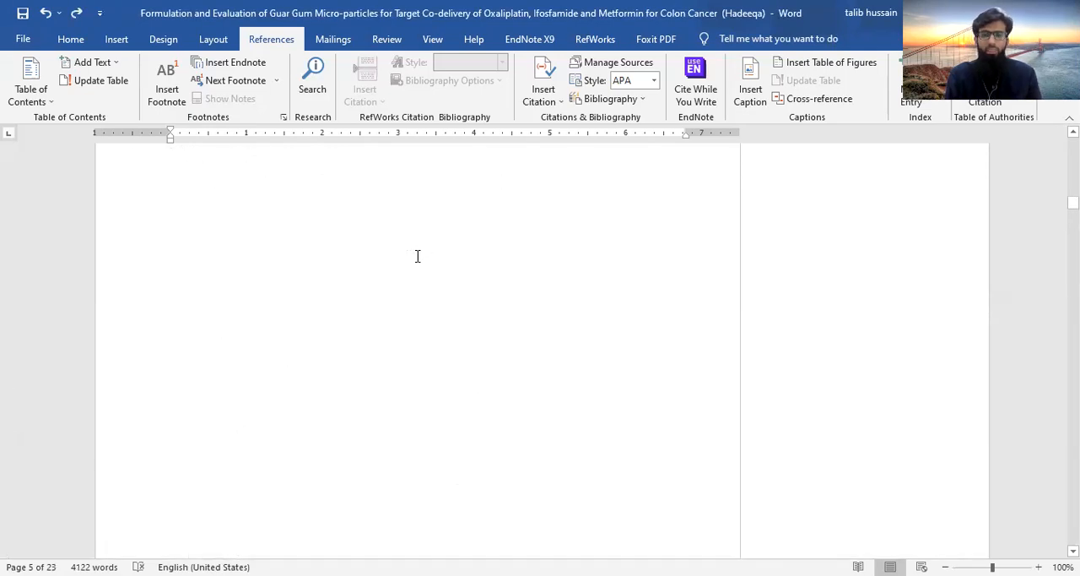
pyautogui.scroll(-8, 416, 255)
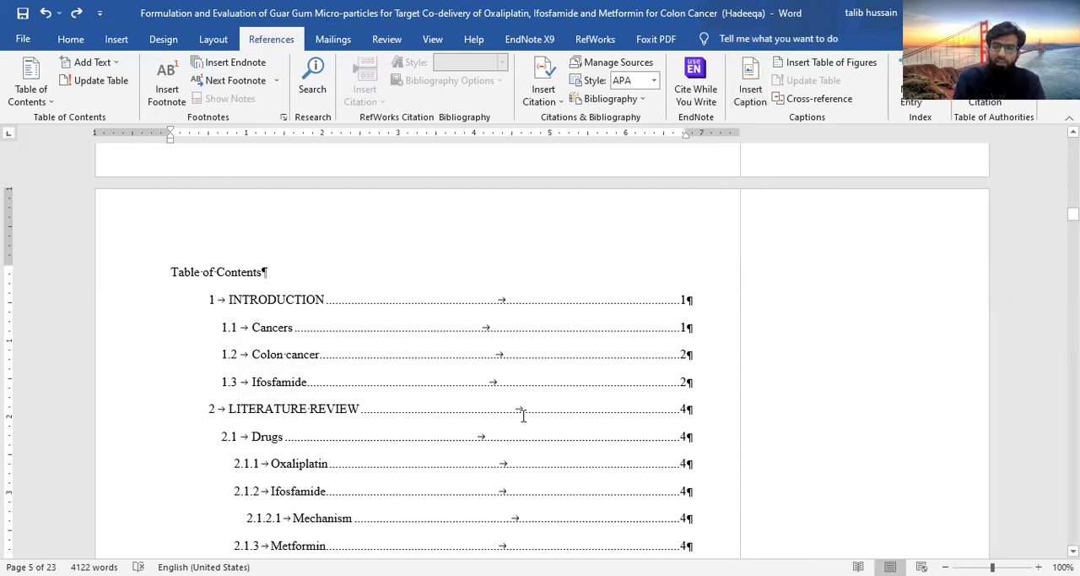
pyautogui.scroll(-15, 523, 415)
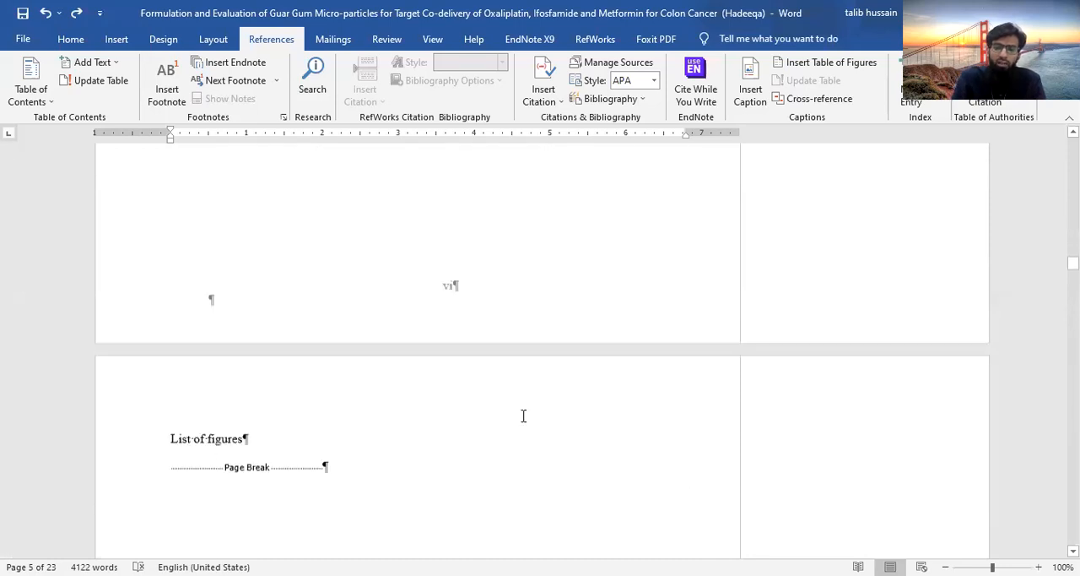
pyautogui.scroll(20, 523, 415)
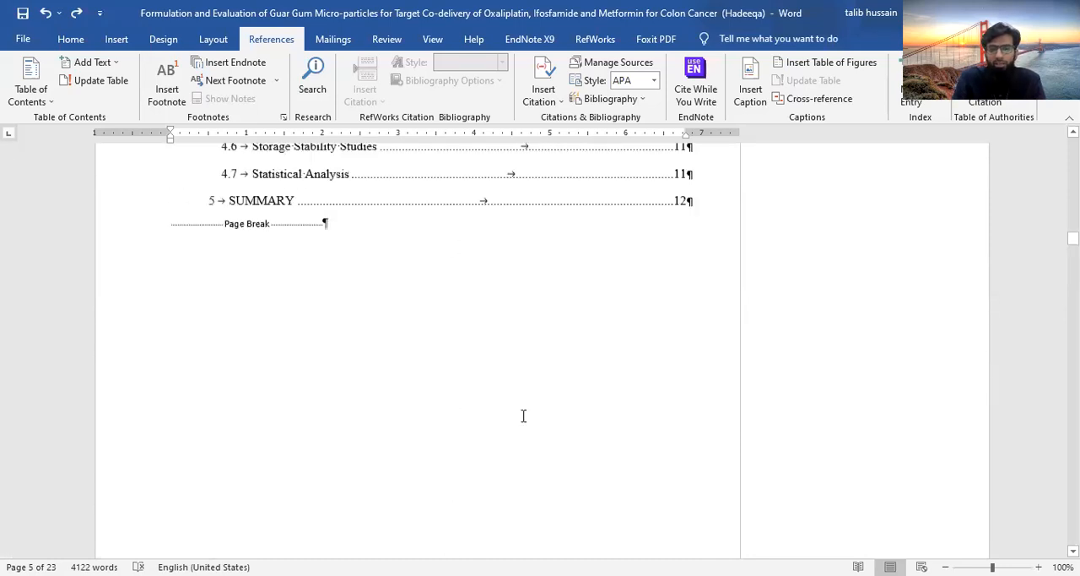
pyautogui.scroll(-10, 524, 415)
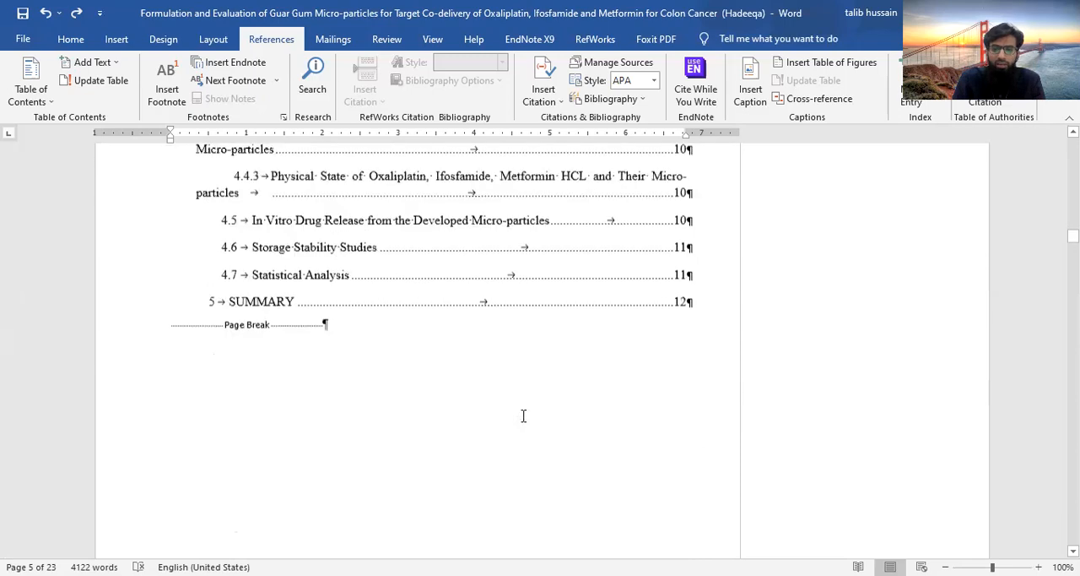
# Paste the copied capsule diagram on a new line before the section break that ends the Introduction chapter
pyautogui.scroll(-20, 523, 415)
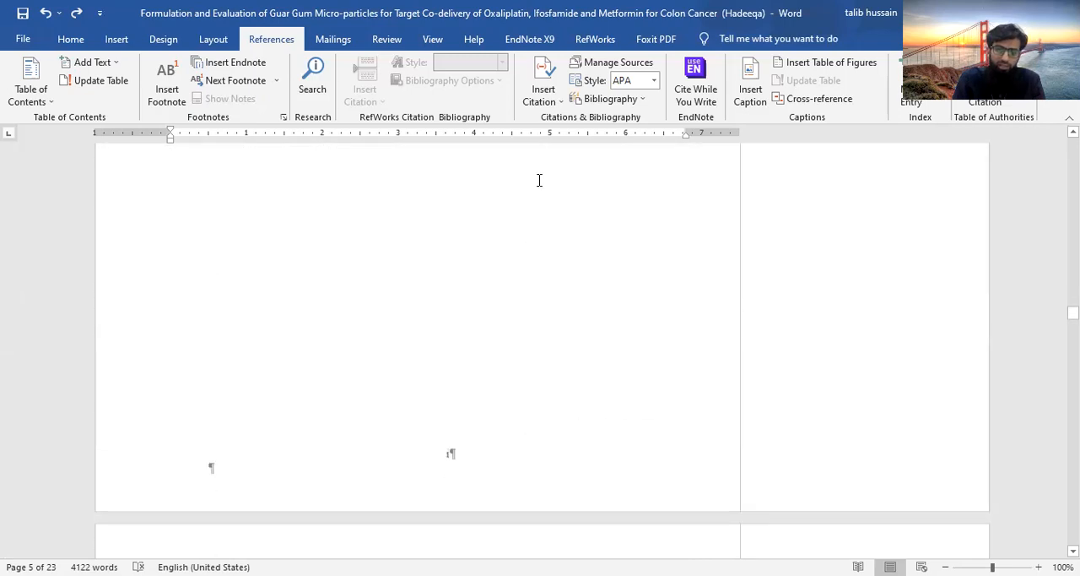
pyautogui.scroll(-12, 539, 180)
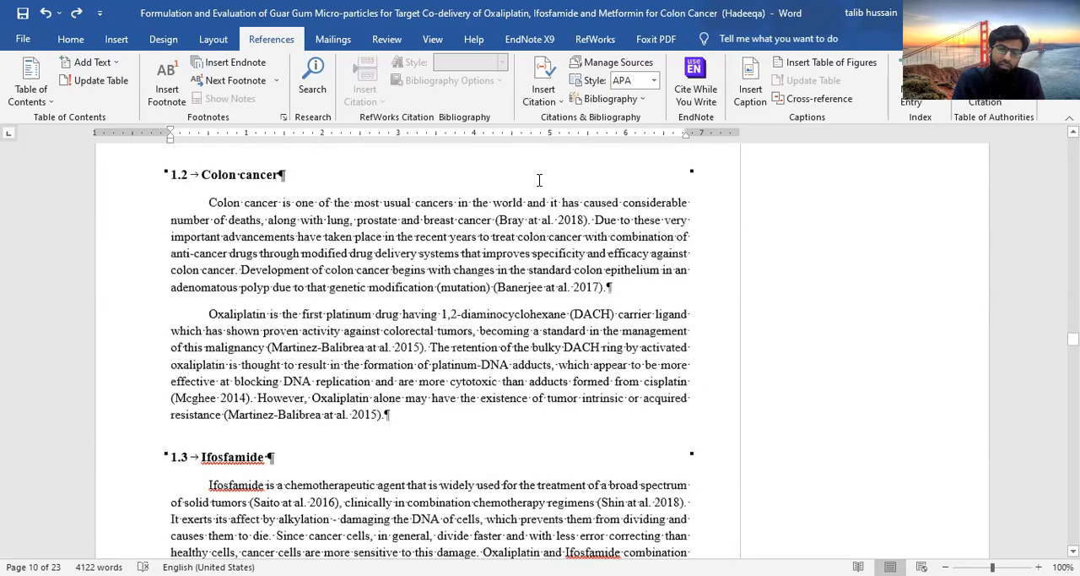
pyautogui.scroll(-10, 538, 180)
pyautogui.scroll(-3, 538, 180)
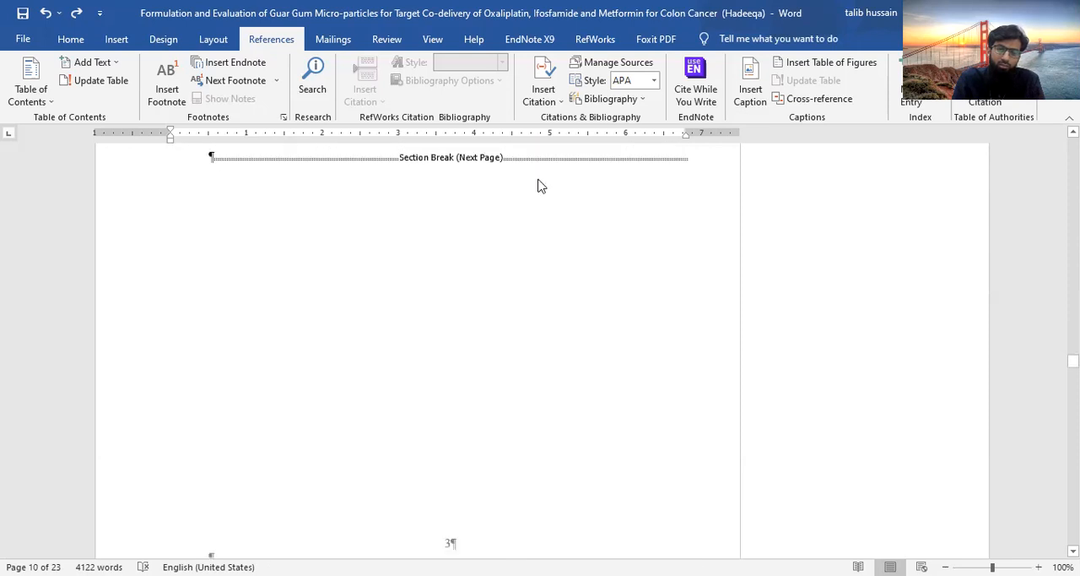
pyautogui.scroll(-8, 539, 179)
pyautogui.scroll(-4, 538, 186)
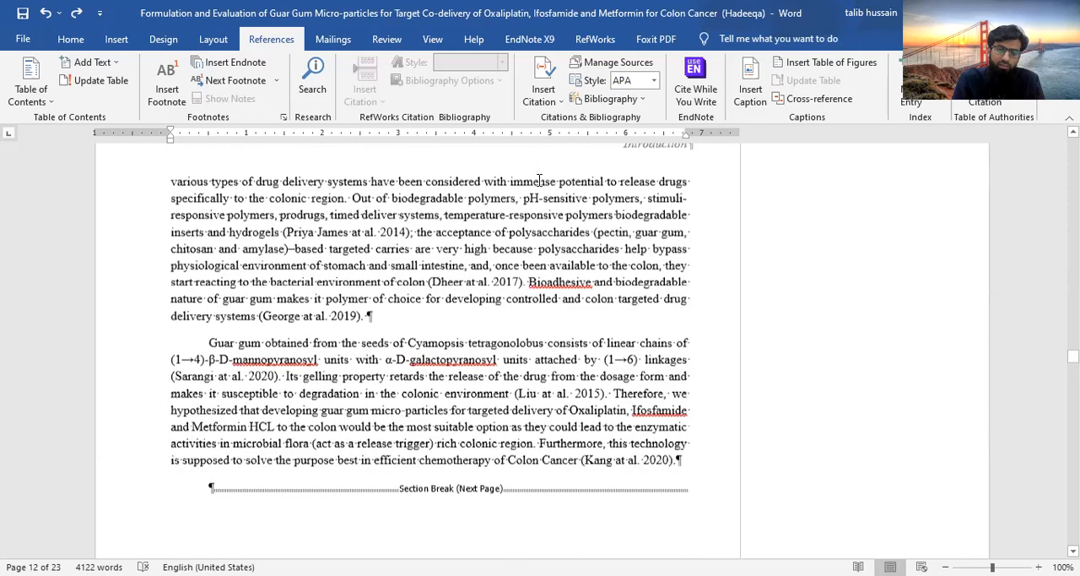
pyautogui.scroll(-2, 211, 392)
pyautogui.click(211, 394)
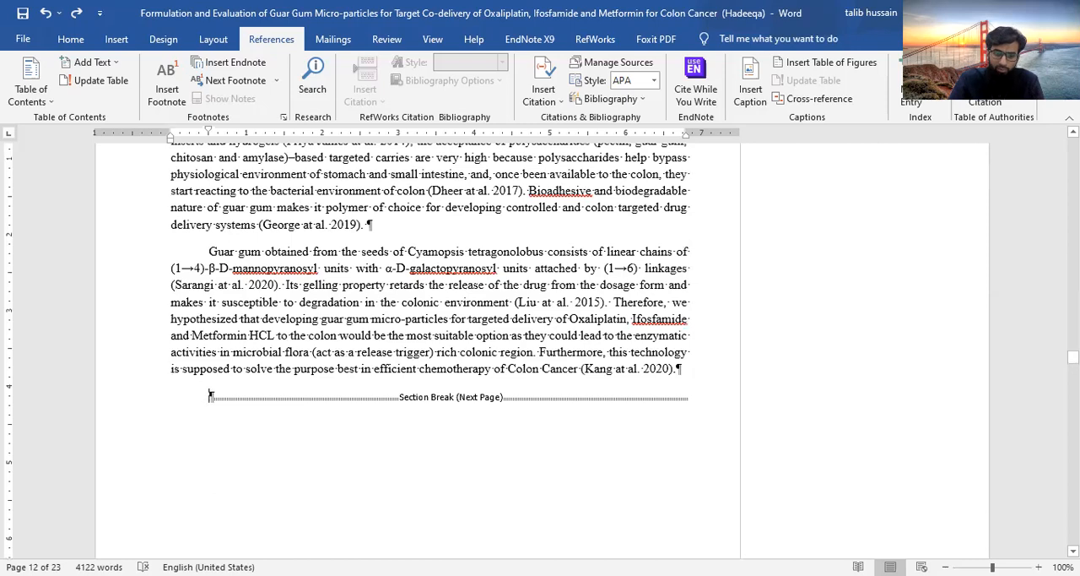
pyautogui.press('Return')
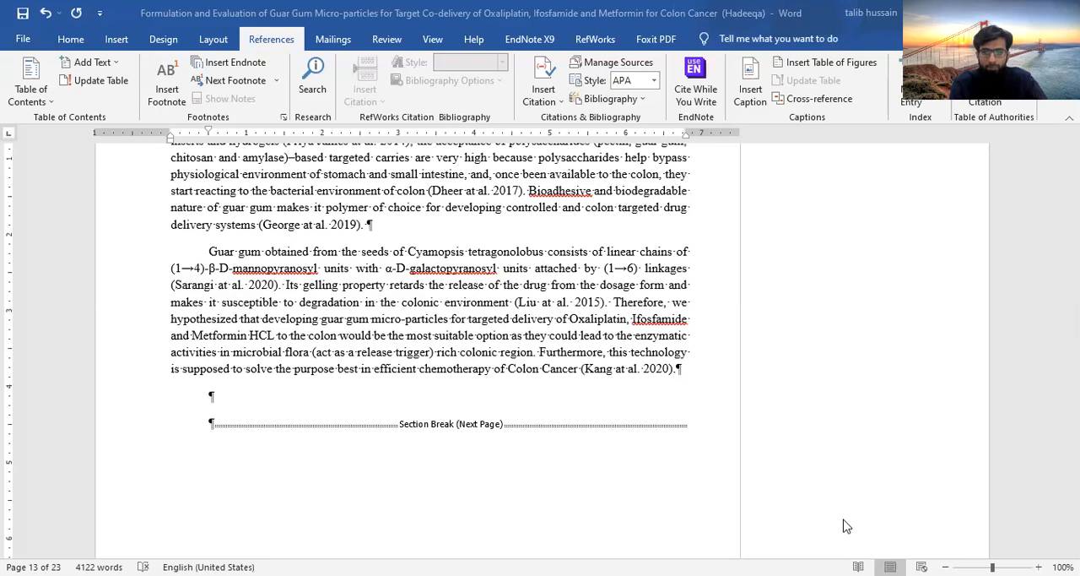
pyautogui.hotkey('ctrl', 'v')
# Add an empty paragraph below the capsule diagram and start a caption there with the Figure label
pyautogui.scroll(-1, 380, 427)
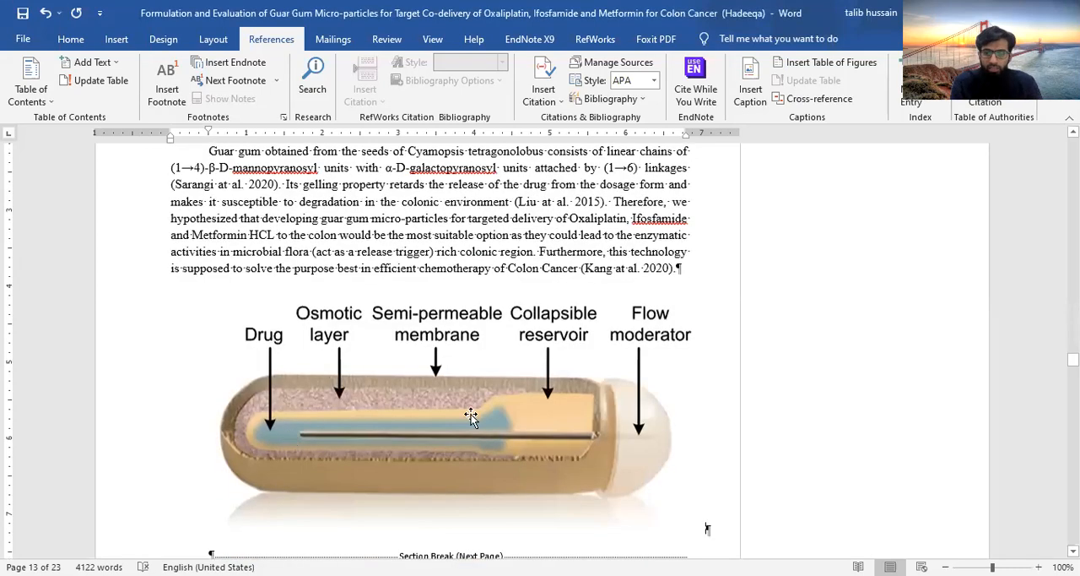
pyautogui.scroll(-3, 514, 437)
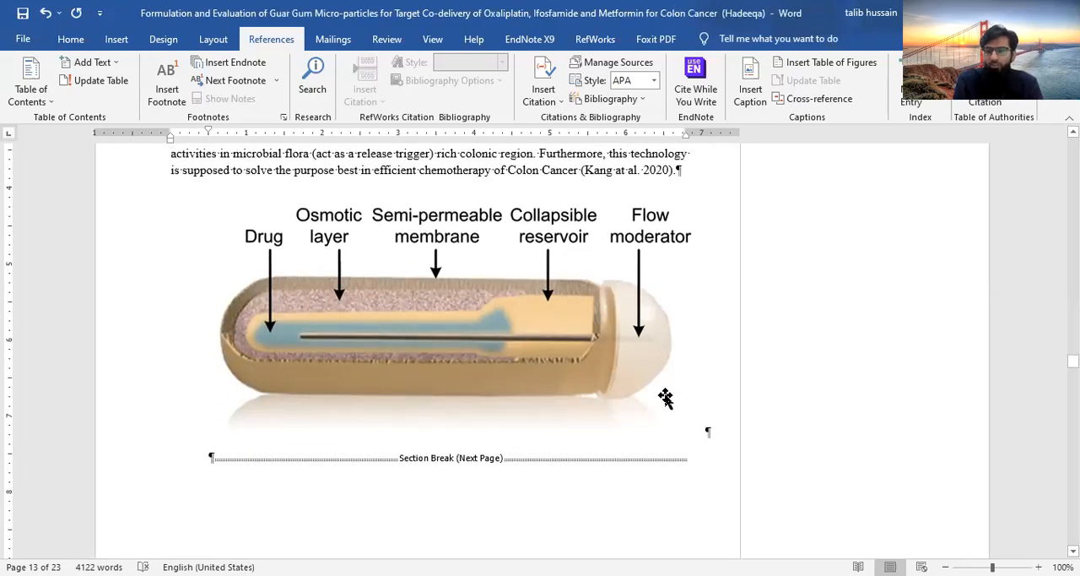
pyautogui.click(211, 458)
pyautogui.press('Return')
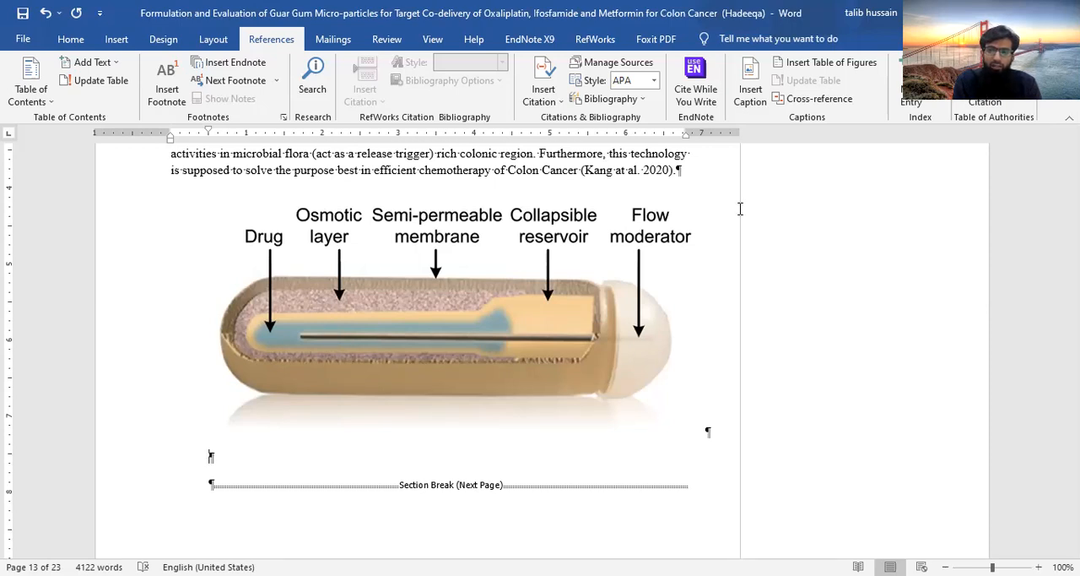
pyautogui.click(751, 83)
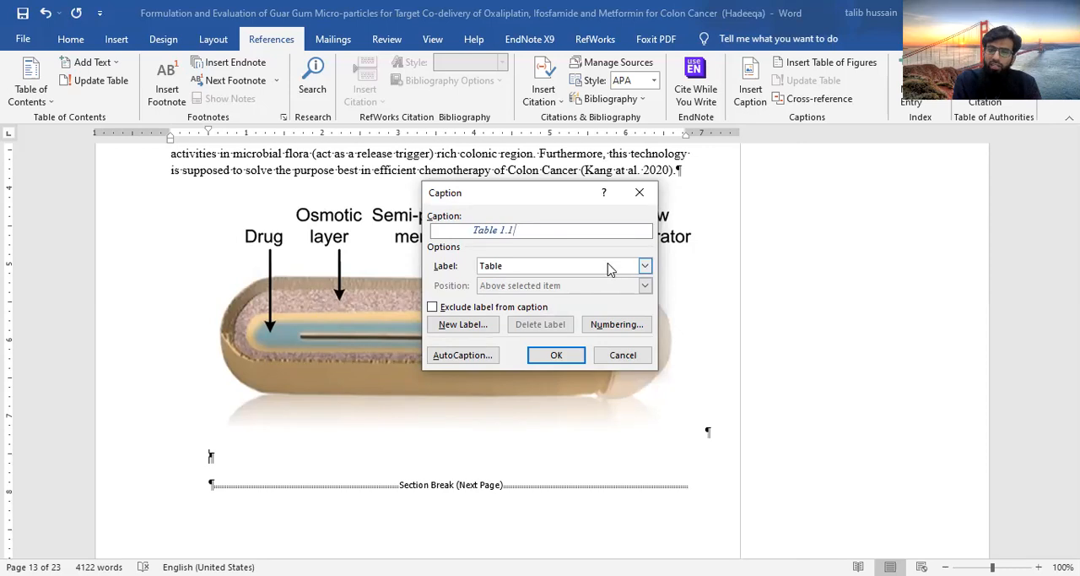
pyautogui.click(646, 266)
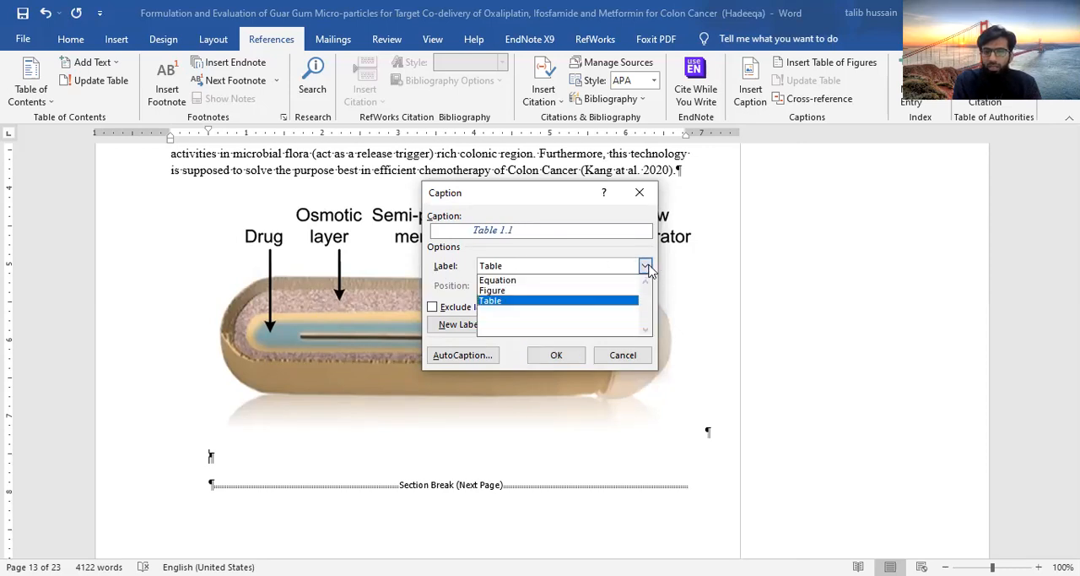
pyautogui.click(544, 291)
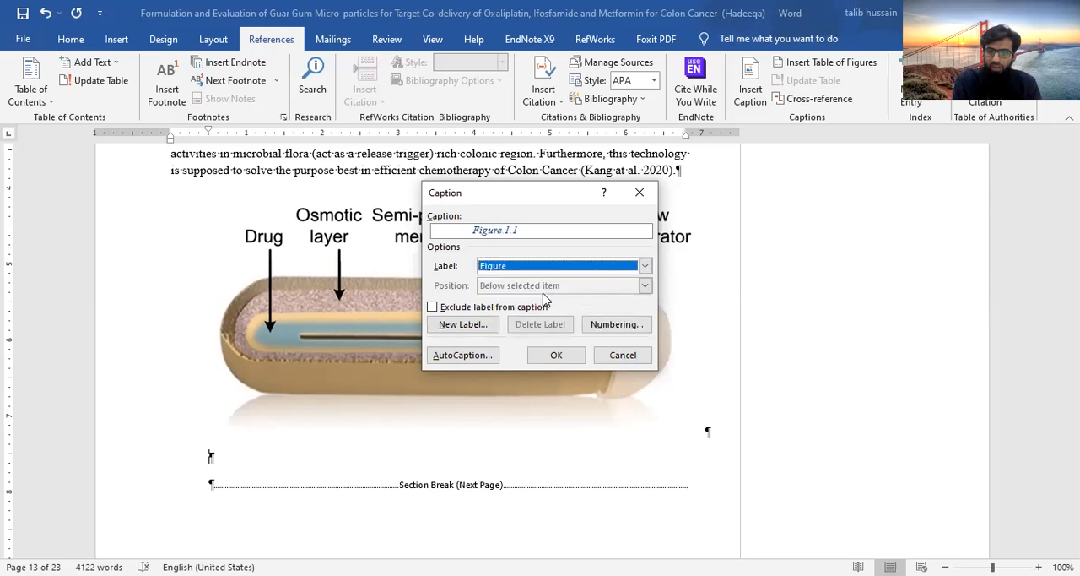
# Set the caption numbering to format 1, 2, 3 with the Heading 1 chapter number included and a period separator
pyautogui.click(623, 327)
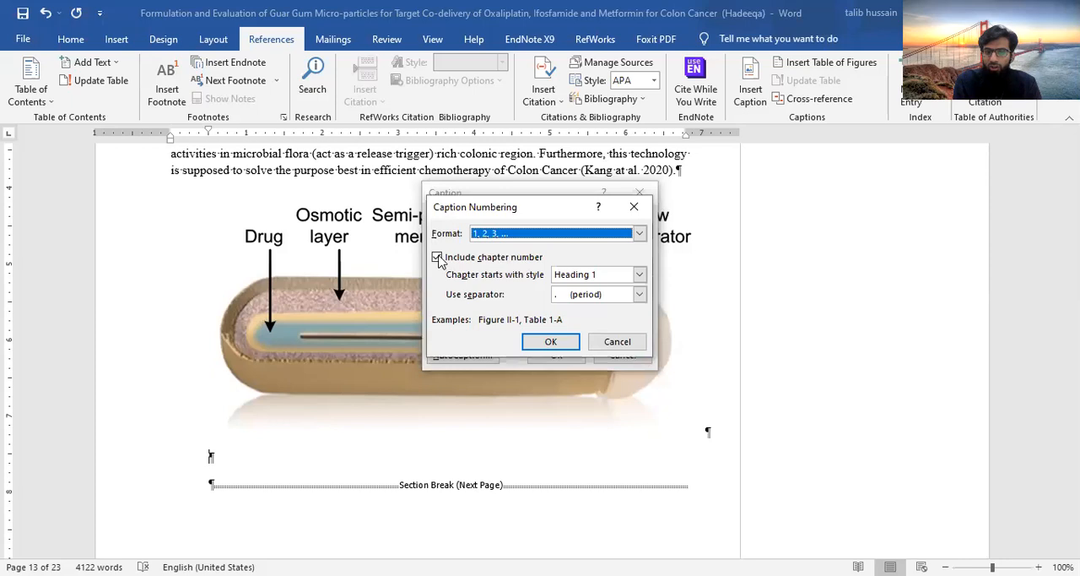
pyautogui.click(442, 256)
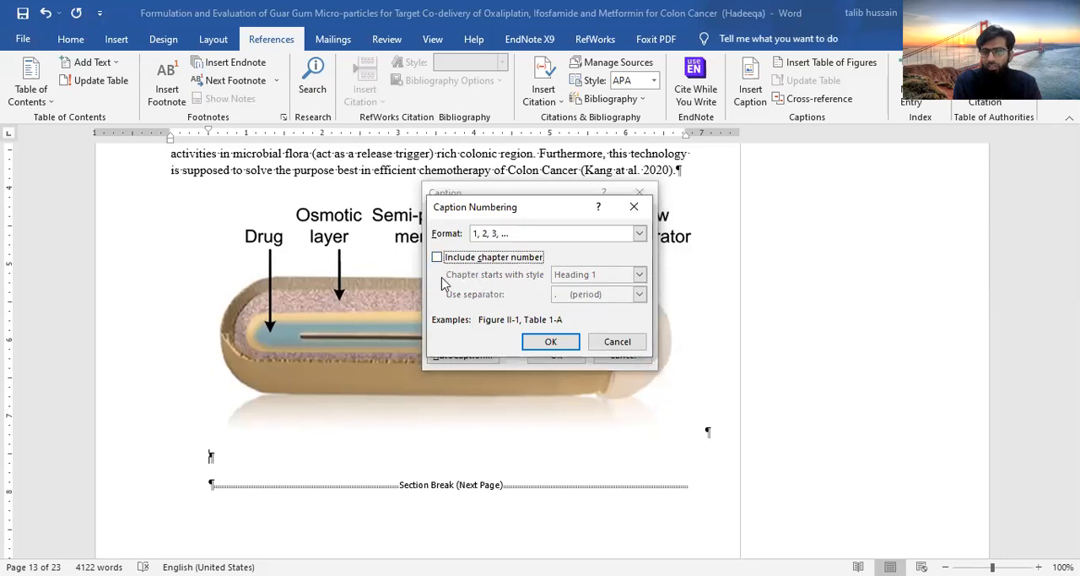
pyautogui.click(449, 257)
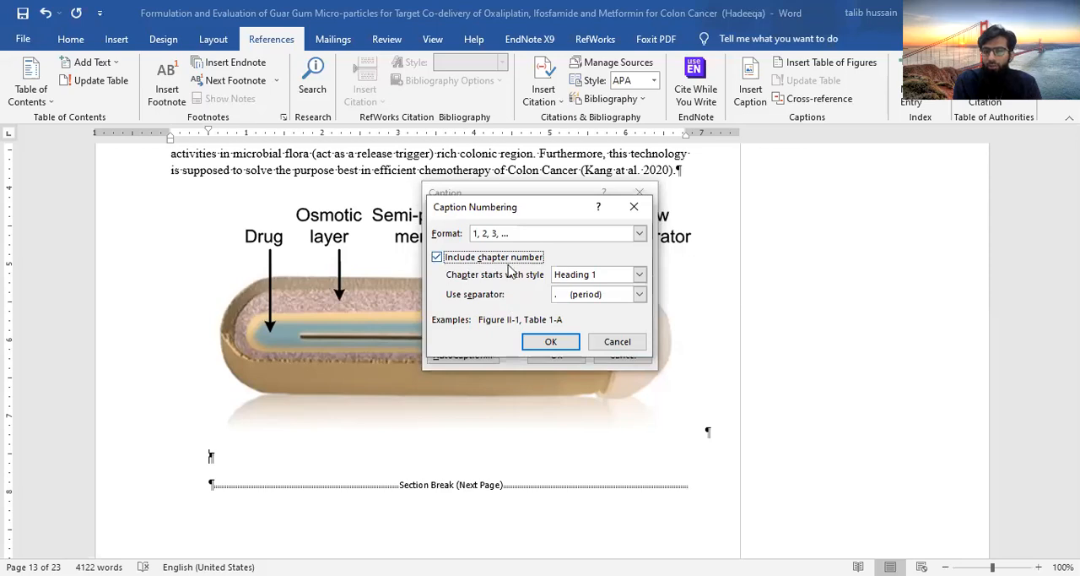
pyautogui.click(639, 294)
pyautogui.click(590, 309)
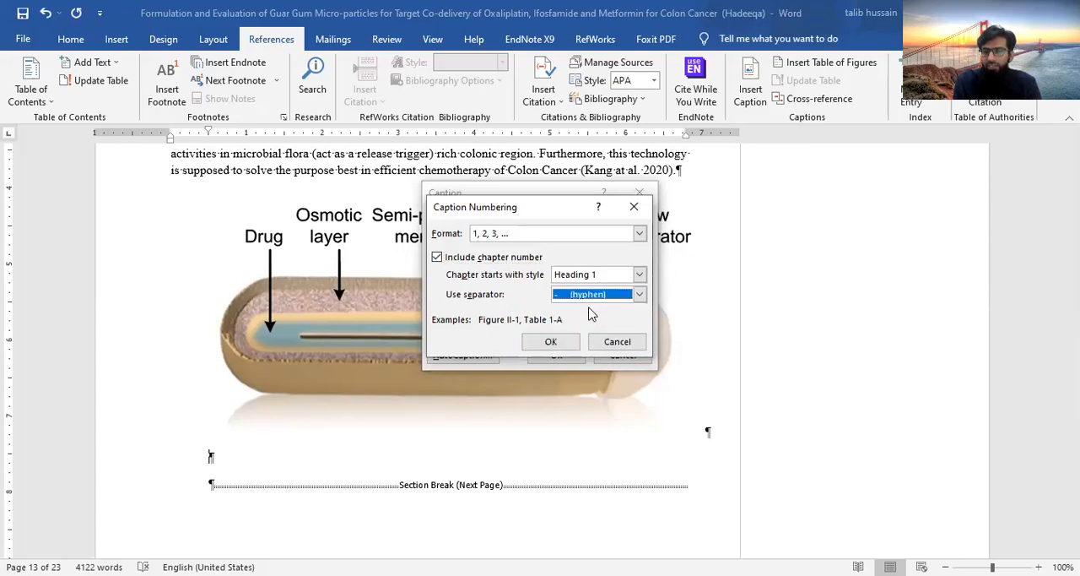
pyautogui.click(641, 295)
pyautogui.click(640, 295)
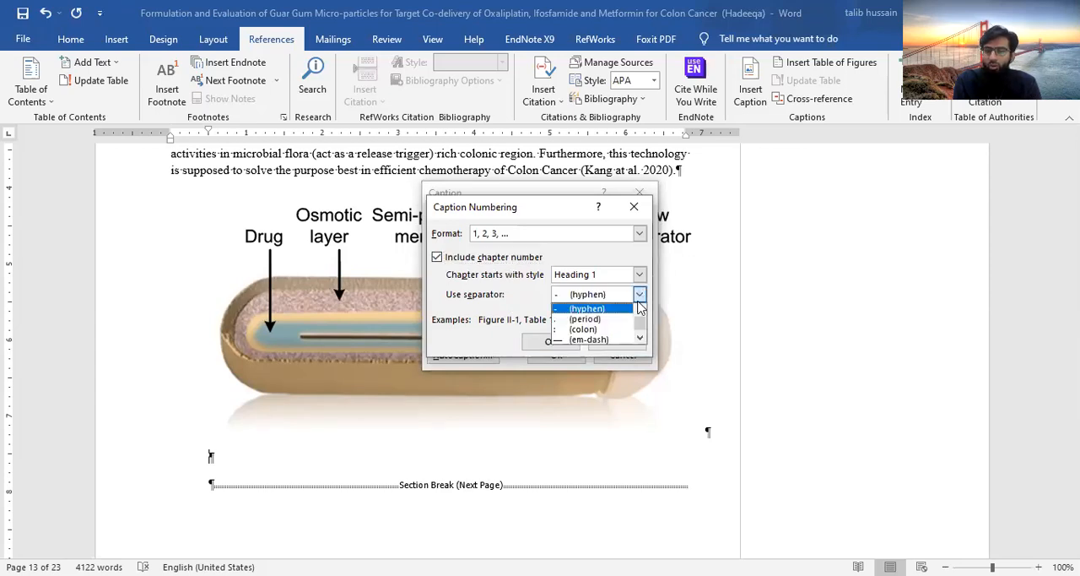
pyautogui.click(621, 321)
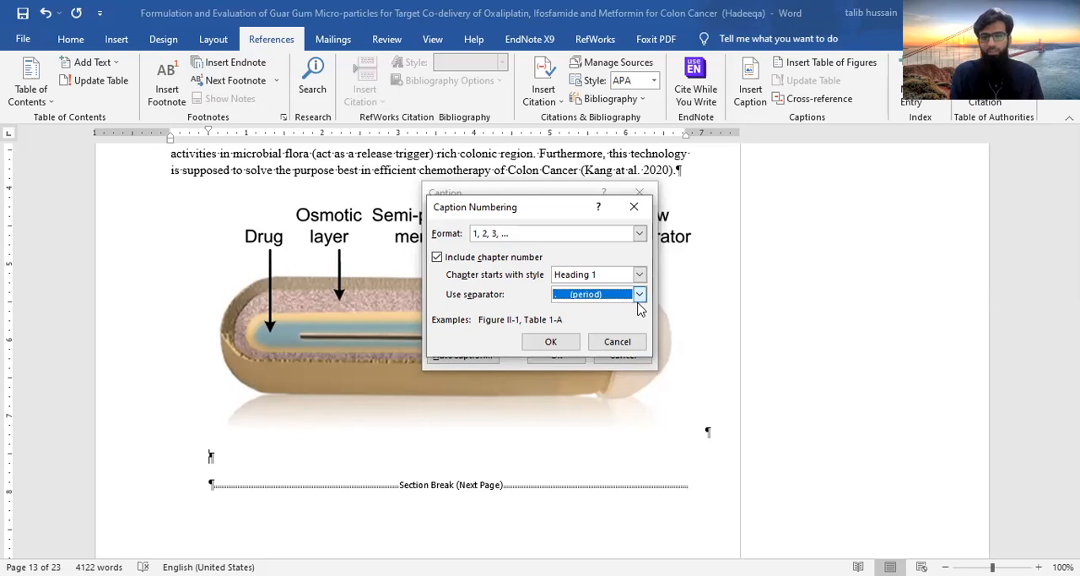
pyautogui.click(562, 344)
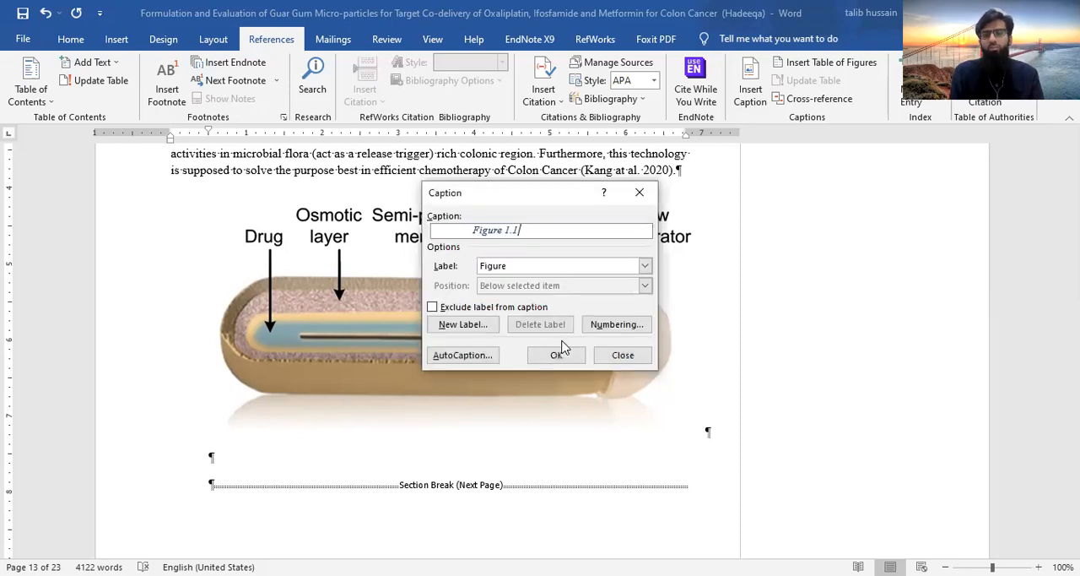
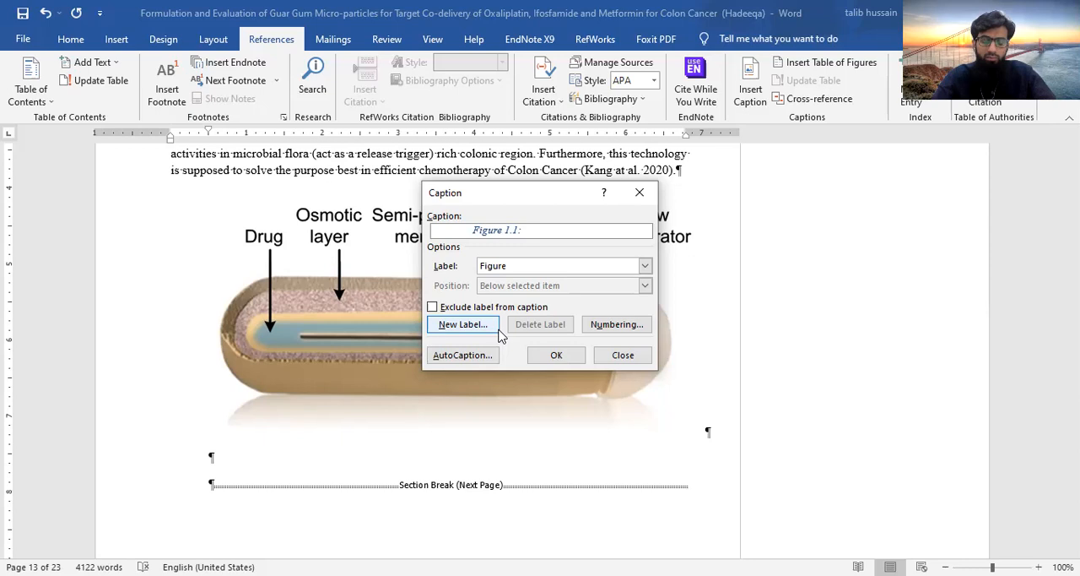
# Complete the figure caption with the text "Alzet Osmotic Pump" and insert it below the capsule diagram
pyautogui.write('Al')
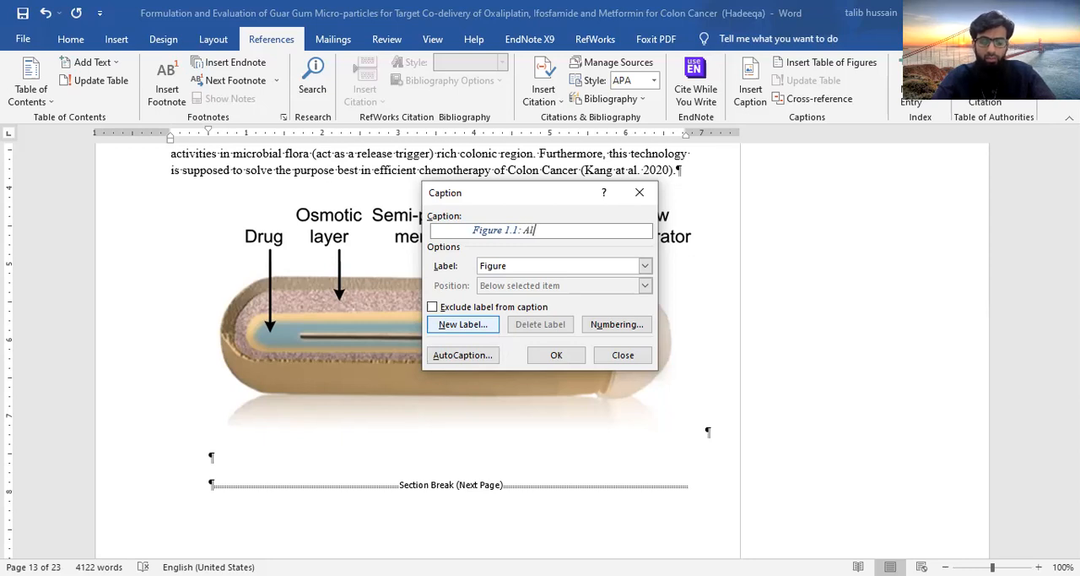
pyautogui.write('zet ')
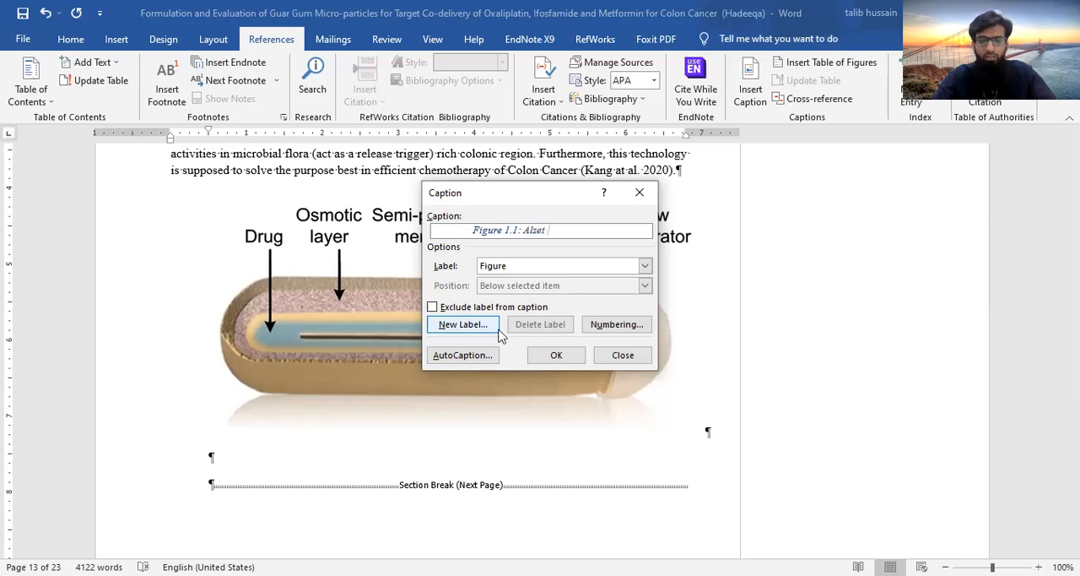
pyautogui.write('Osmot')
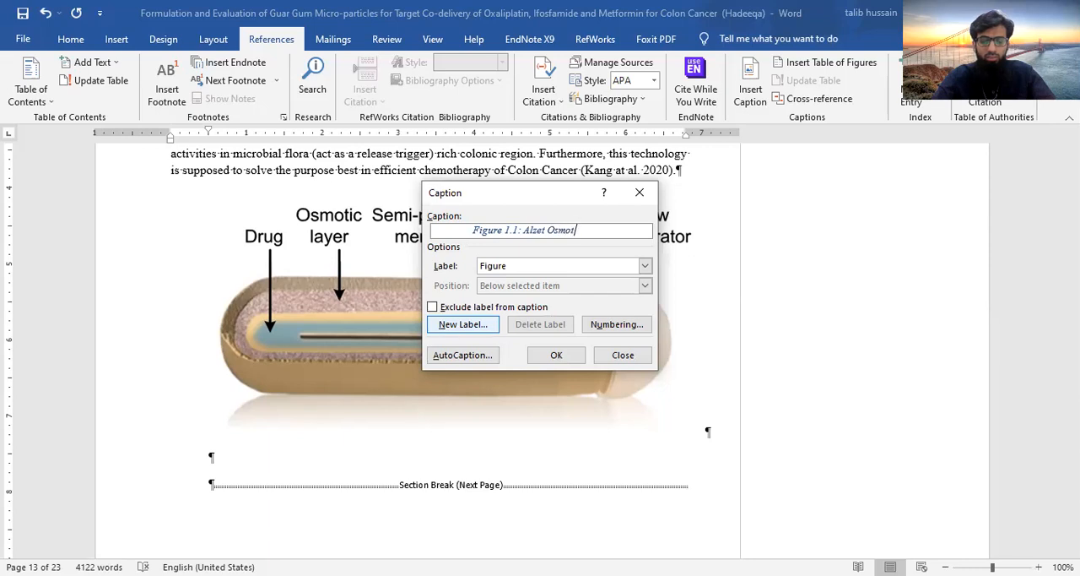
pyautogui.write('ic Pump')
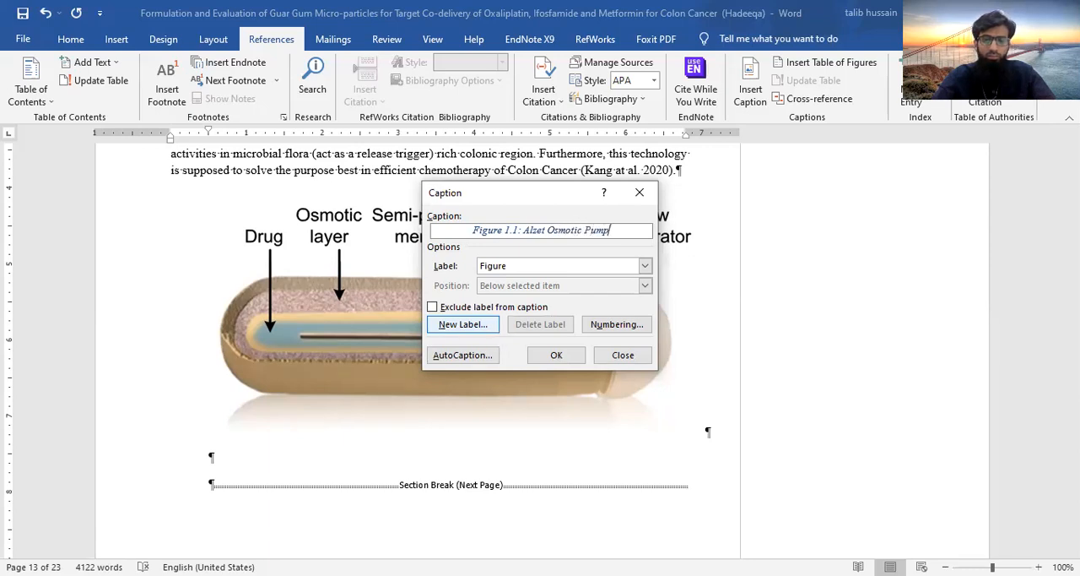
pyautogui.click(556, 355)
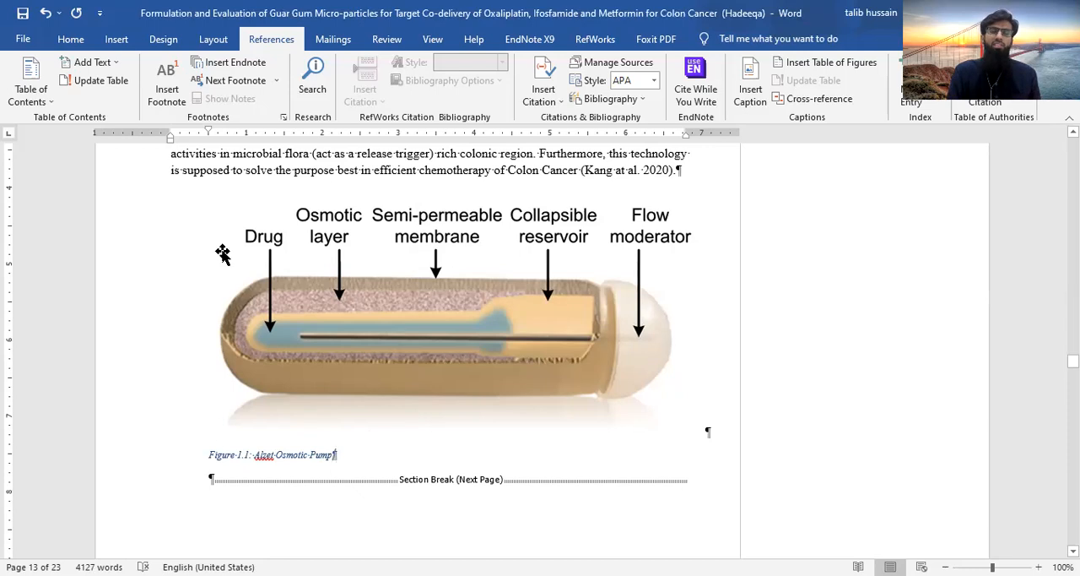
# Modify the Caption style to use a 12 pt font size and the Automatic font color
pyautogui.click(72, 40)
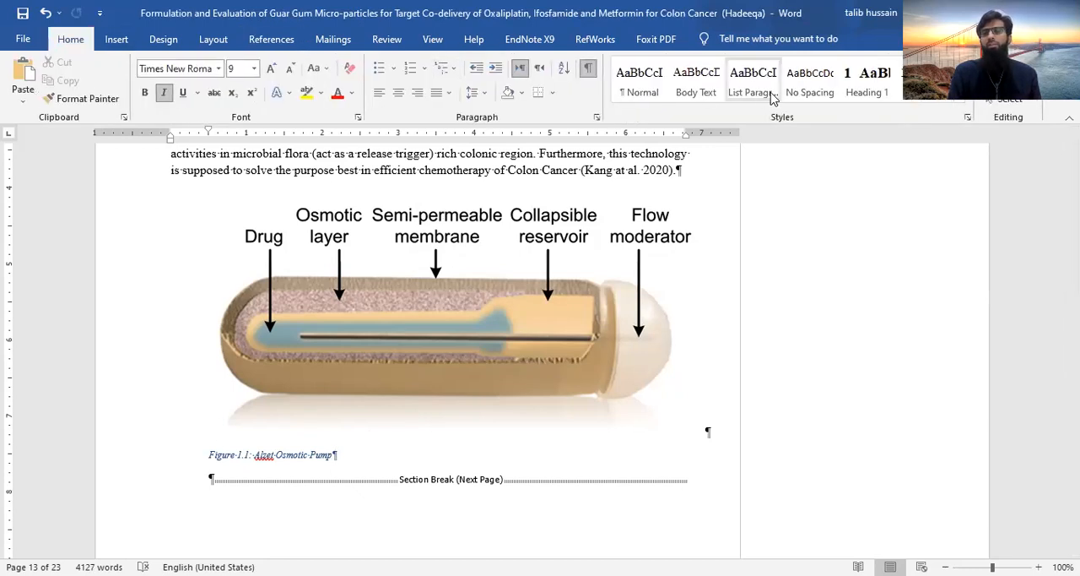
pyautogui.click(960, 100)
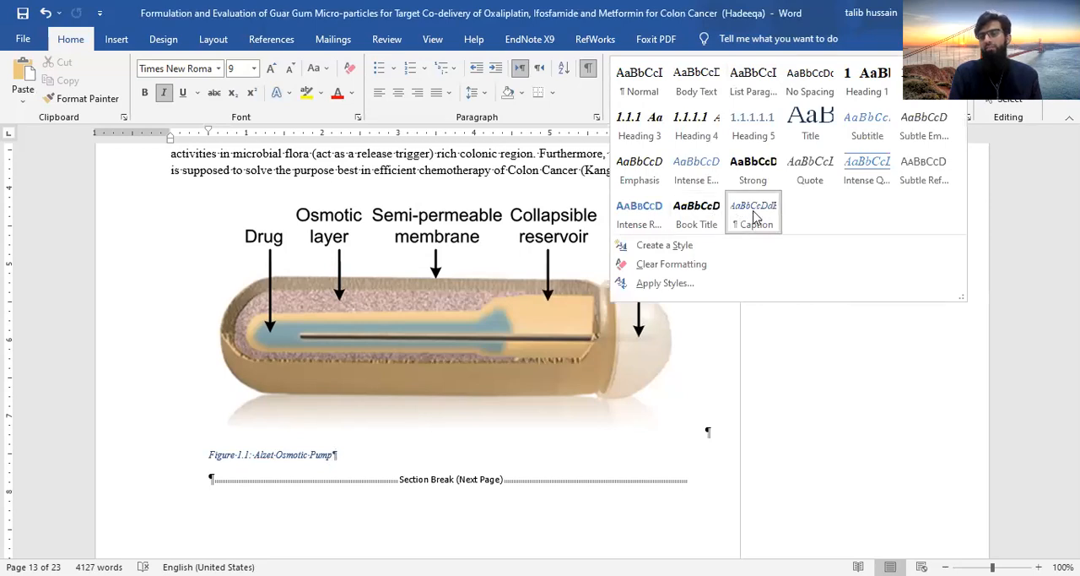
pyautogui.rightClick(752, 212)
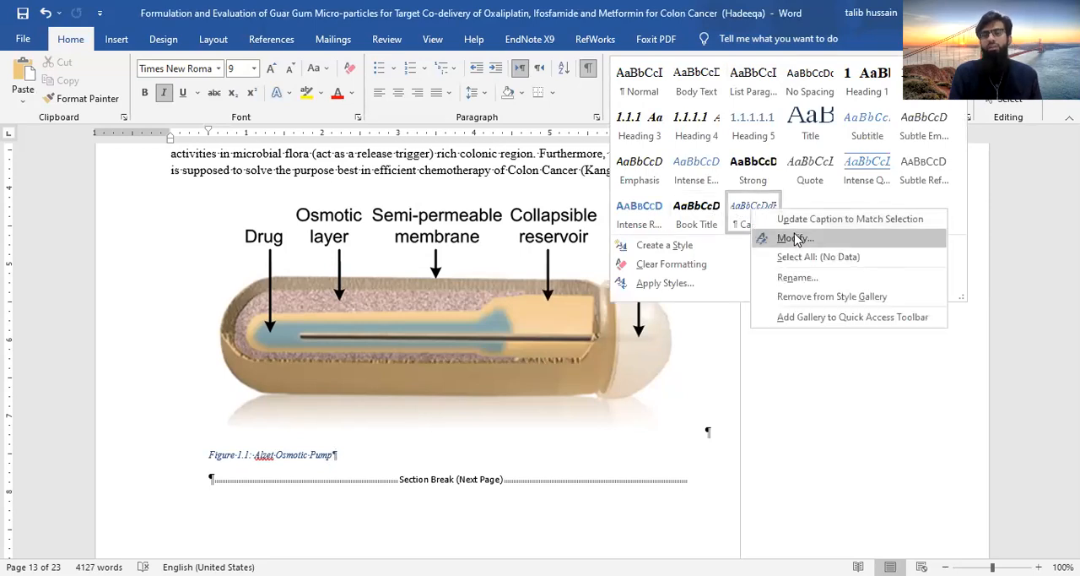
pyautogui.click(796, 238)
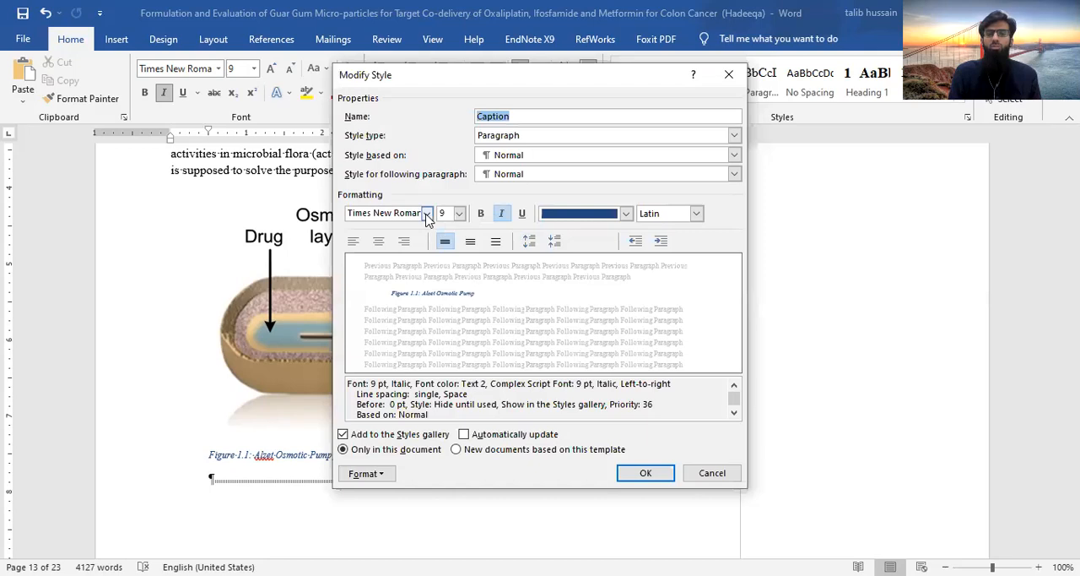
pyautogui.click(460, 214)
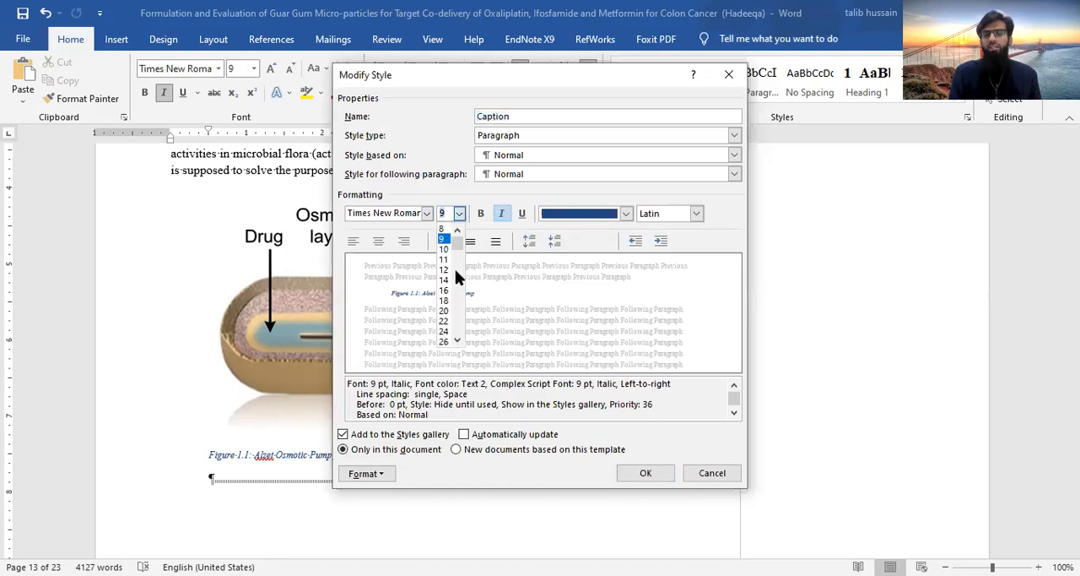
pyautogui.click(448, 276)
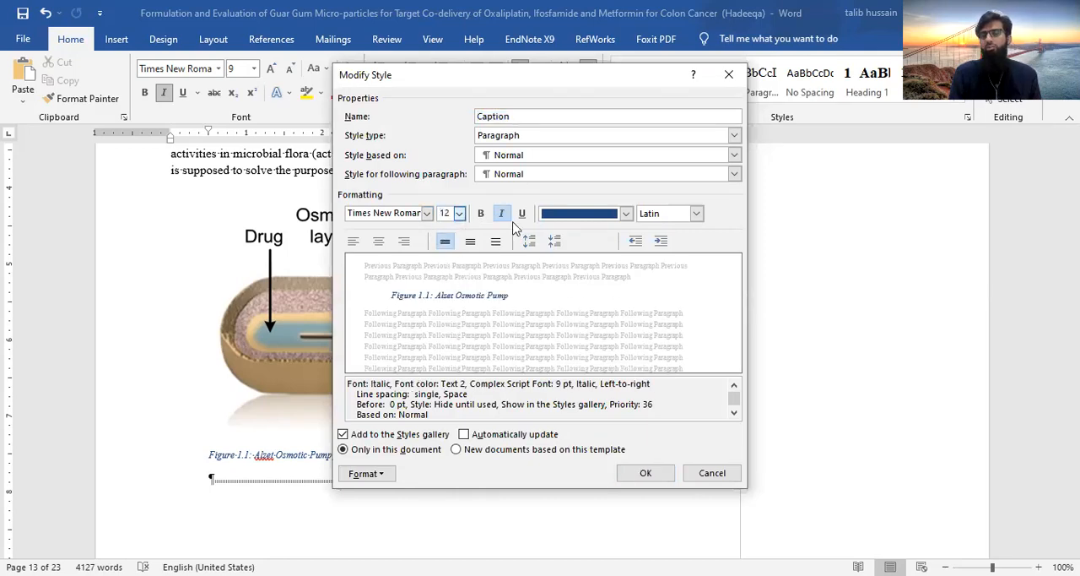
pyautogui.click(624, 215)
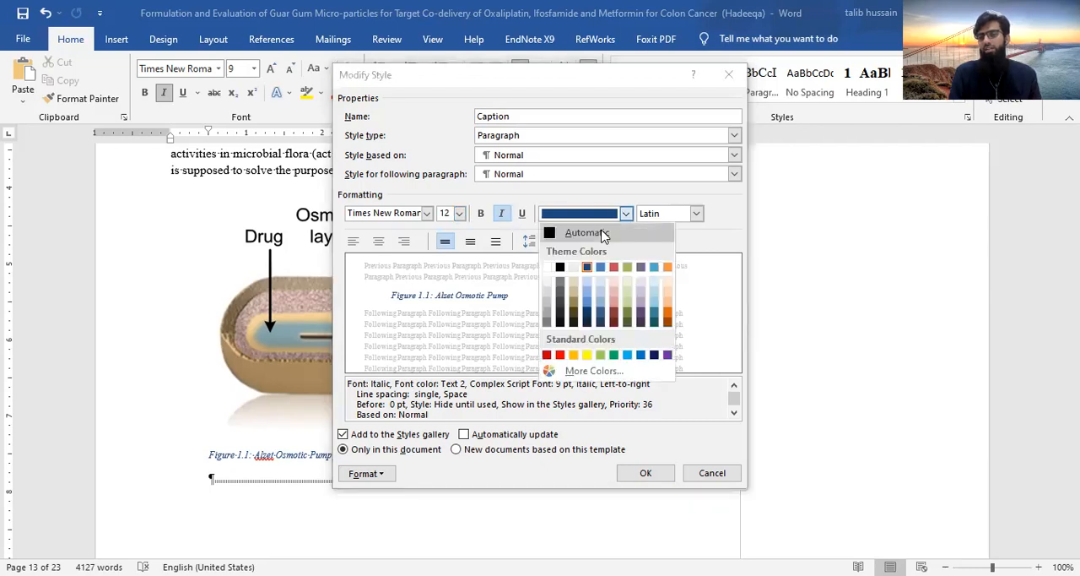
pyautogui.click(645, 229)
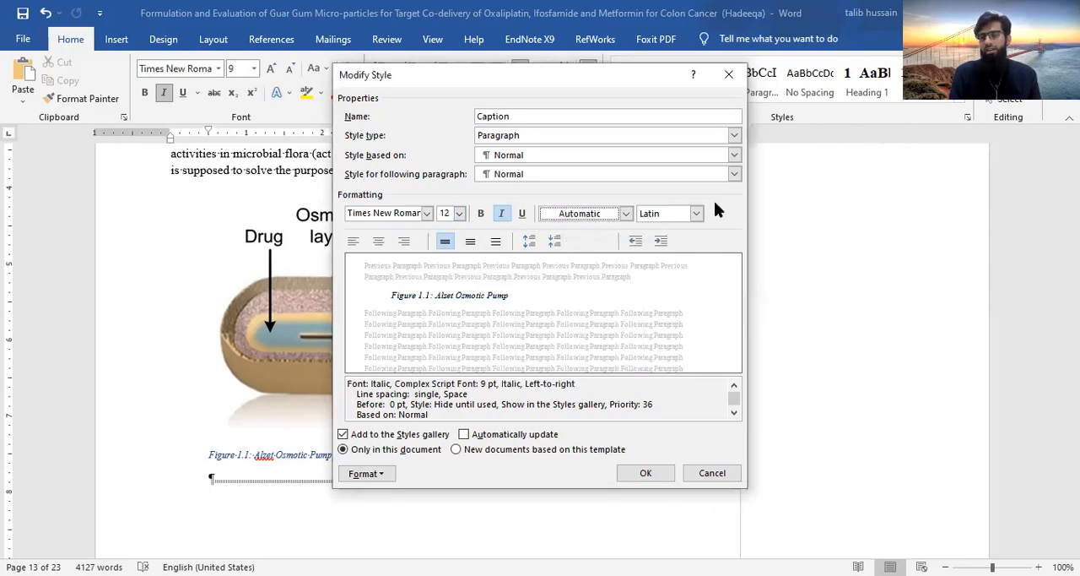
# Try centered and then left alignment for the Caption style, and reduce its first-line indent to 0 inches
pyautogui.click(380, 245)
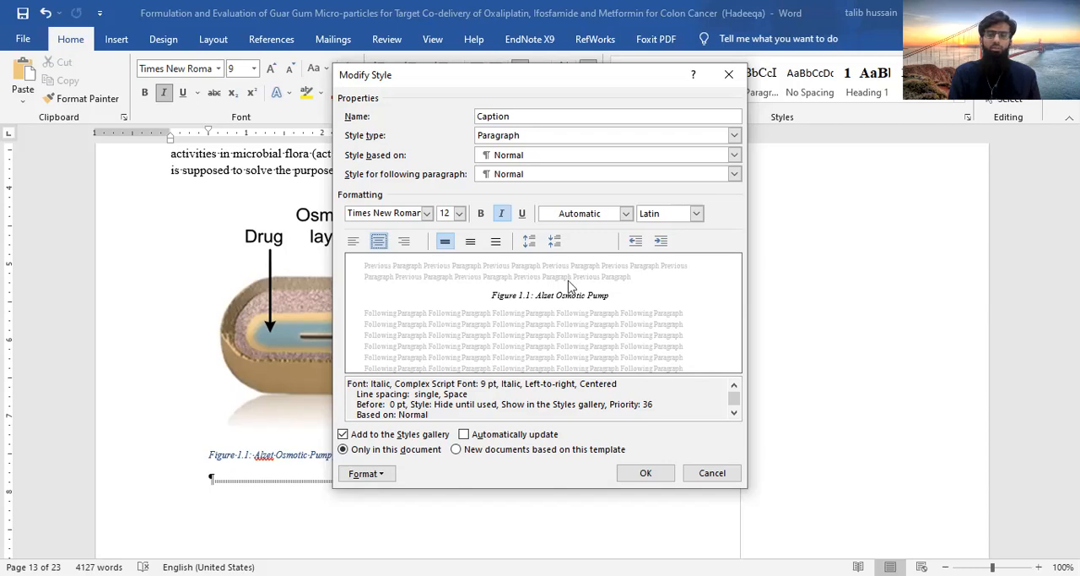
pyautogui.click(353, 242)
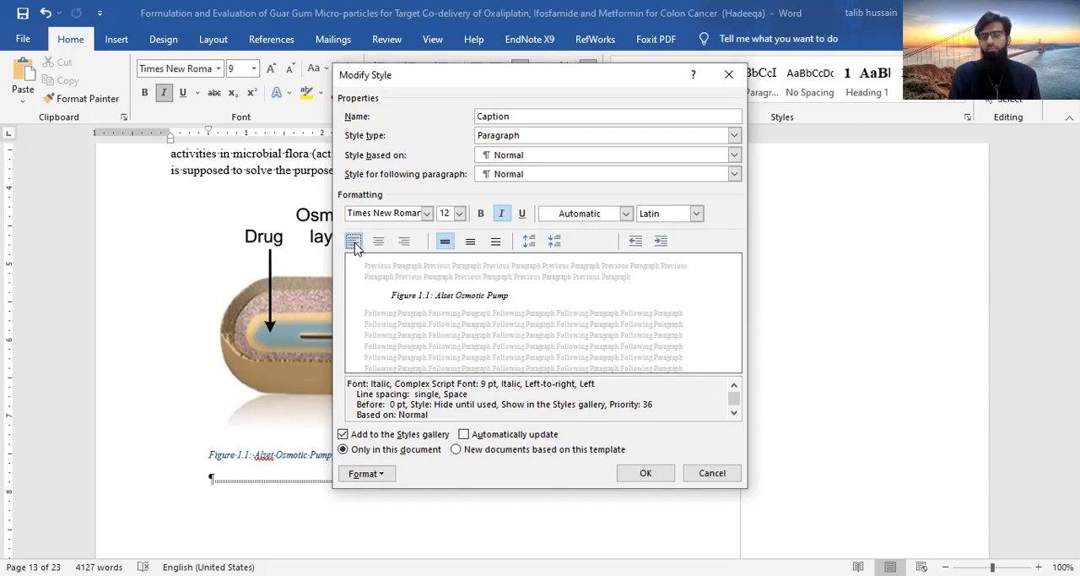
pyautogui.click(387, 475)
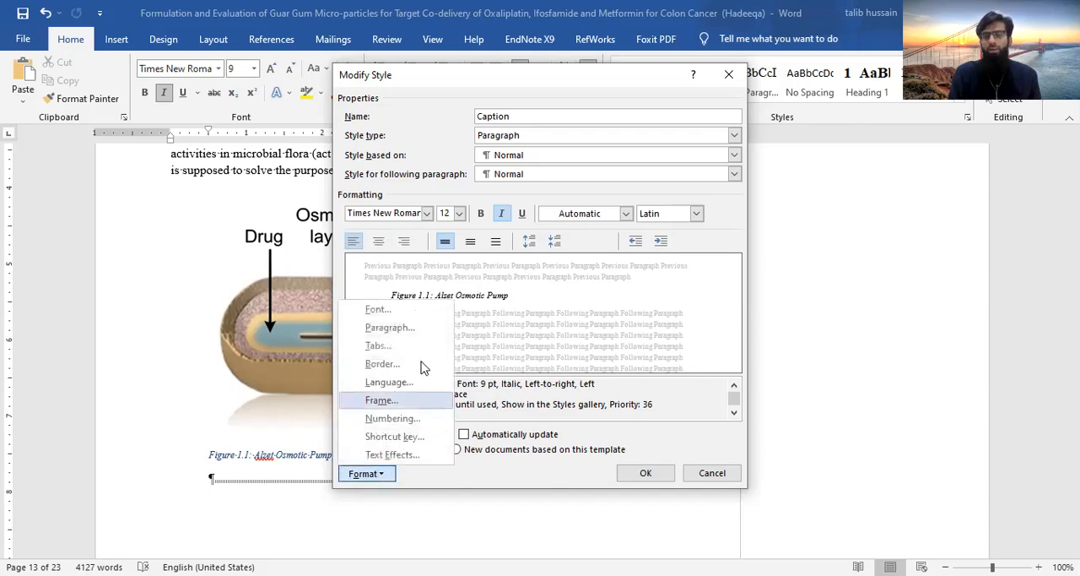
pyautogui.click(412, 329)
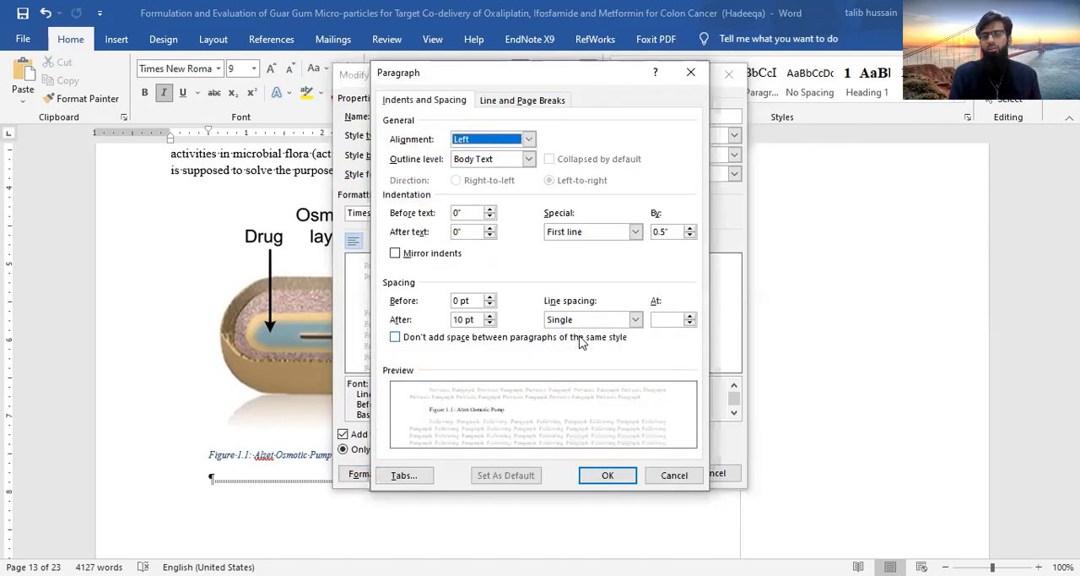
pyautogui.click(689, 236)
pyautogui.click(690, 236)
pyautogui.click(689, 235)
pyautogui.click(689, 236)
pyautogui.click(690, 236)
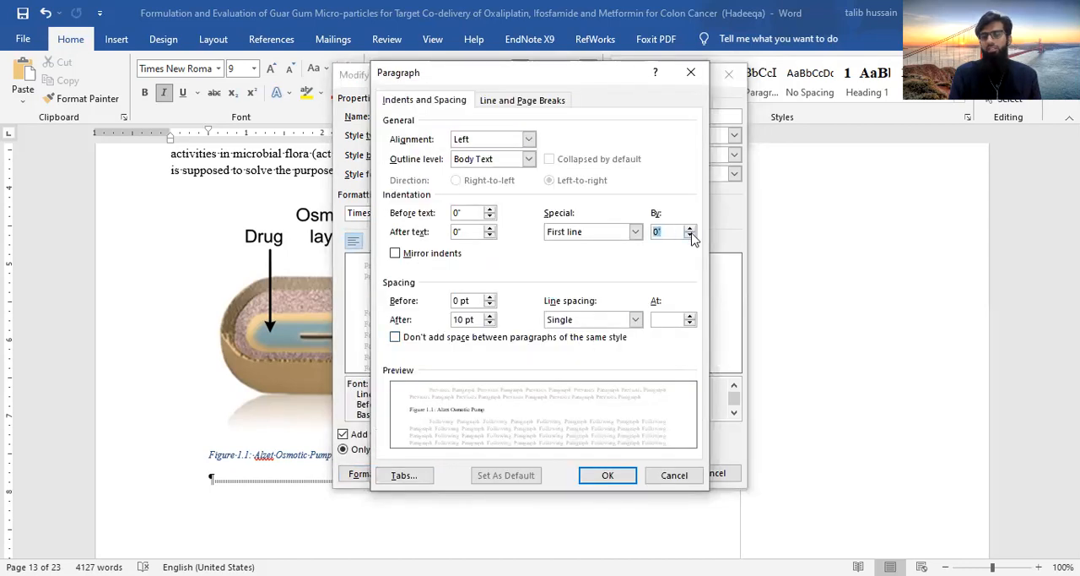
pyautogui.click(601, 477)
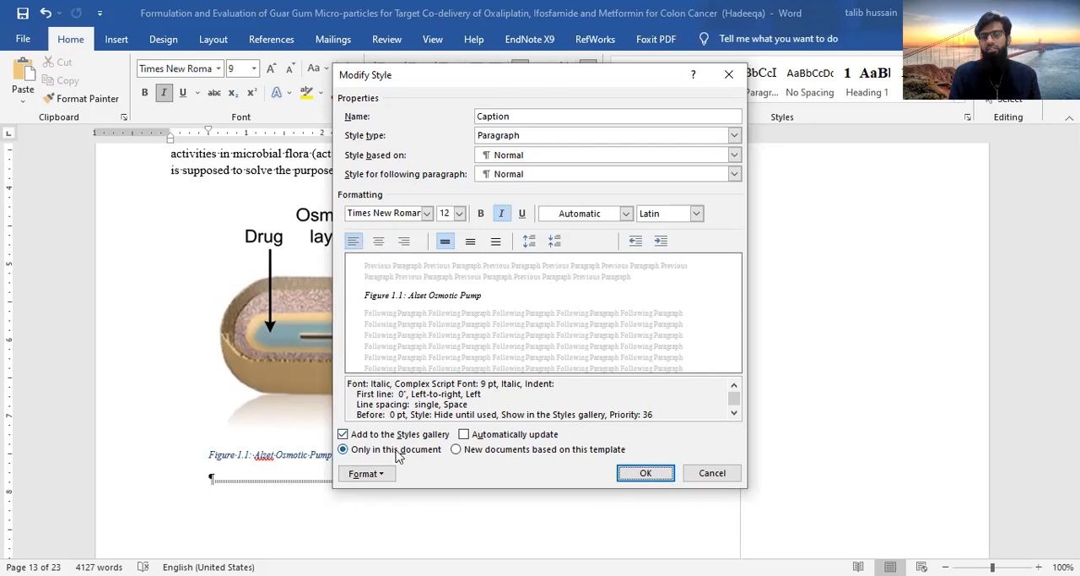
# Set the Caption style's first-line indent back to 0.5 inch in its paragraph settings
pyautogui.click(364, 473)
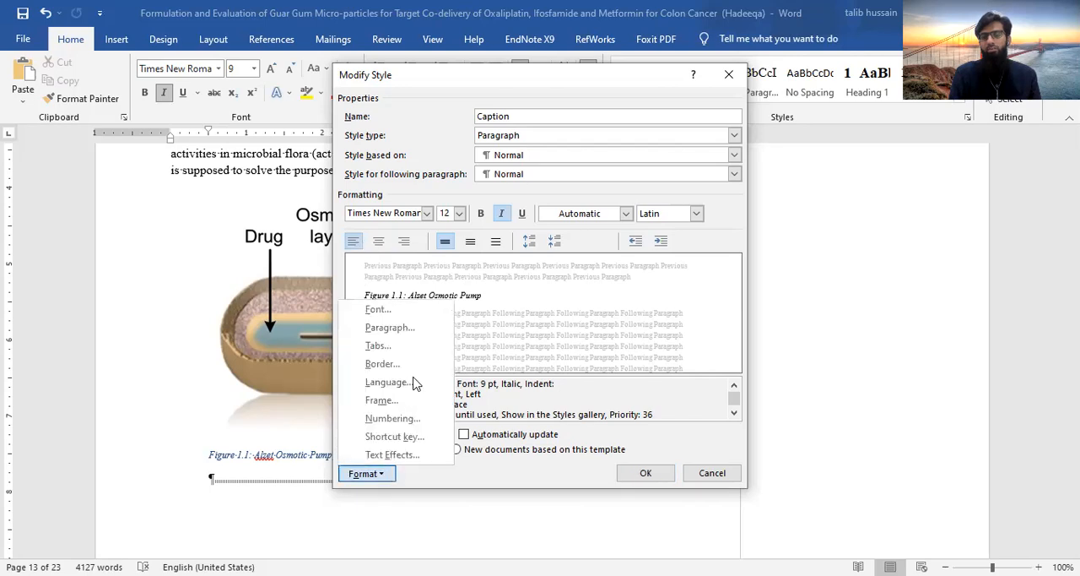
pyautogui.click(409, 330)
pyautogui.click(689, 228)
pyautogui.click(690, 228)
pyautogui.click(689, 228)
pyautogui.click(690, 227)
pyautogui.click(608, 475)
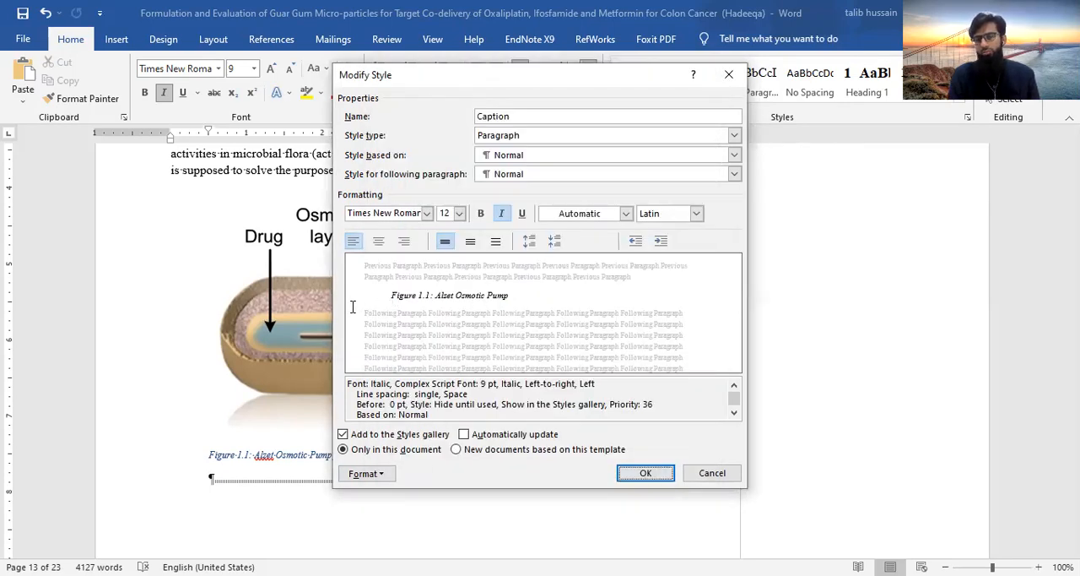
# Set the Caption style's first-line indent to 0 inches, center its alignment and apply the style changes
pyautogui.click(373, 473)
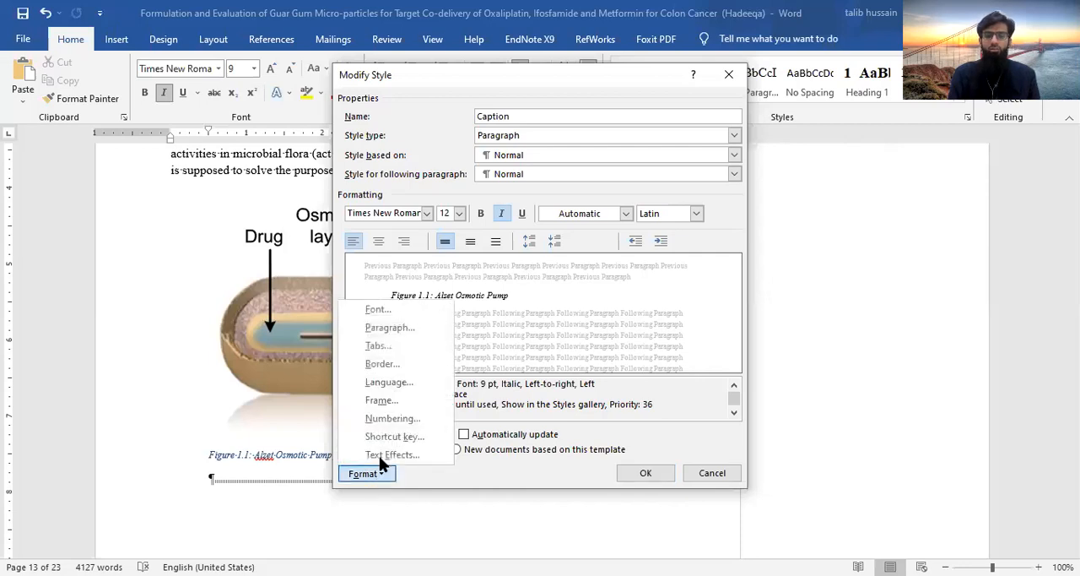
pyautogui.click(389, 328)
pyautogui.click(689, 236)
pyautogui.click(690, 237)
pyautogui.click(689, 236)
pyautogui.click(689, 236)
pyautogui.click(689, 237)
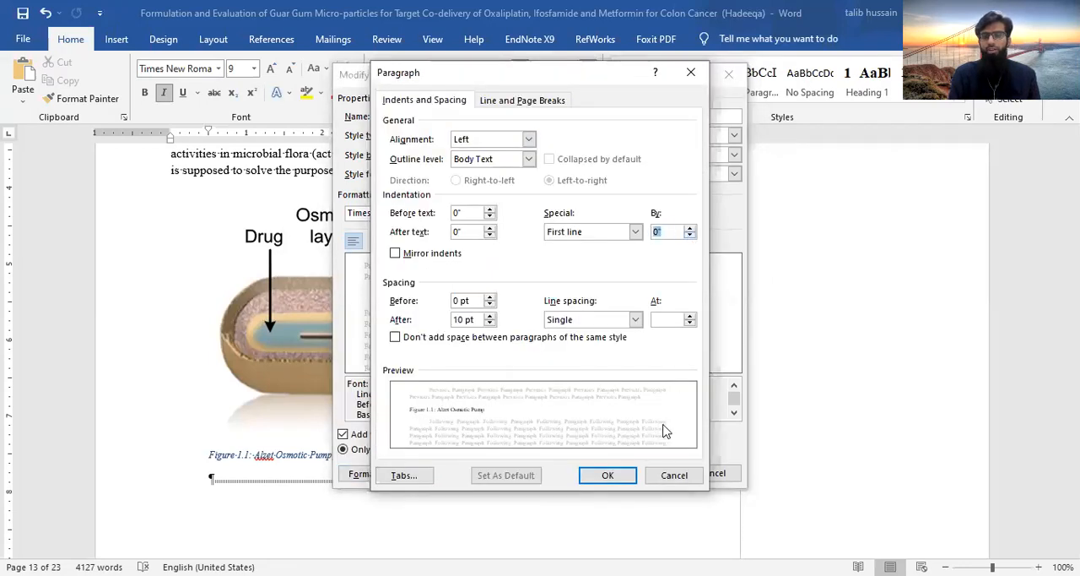
pyautogui.click(614, 477)
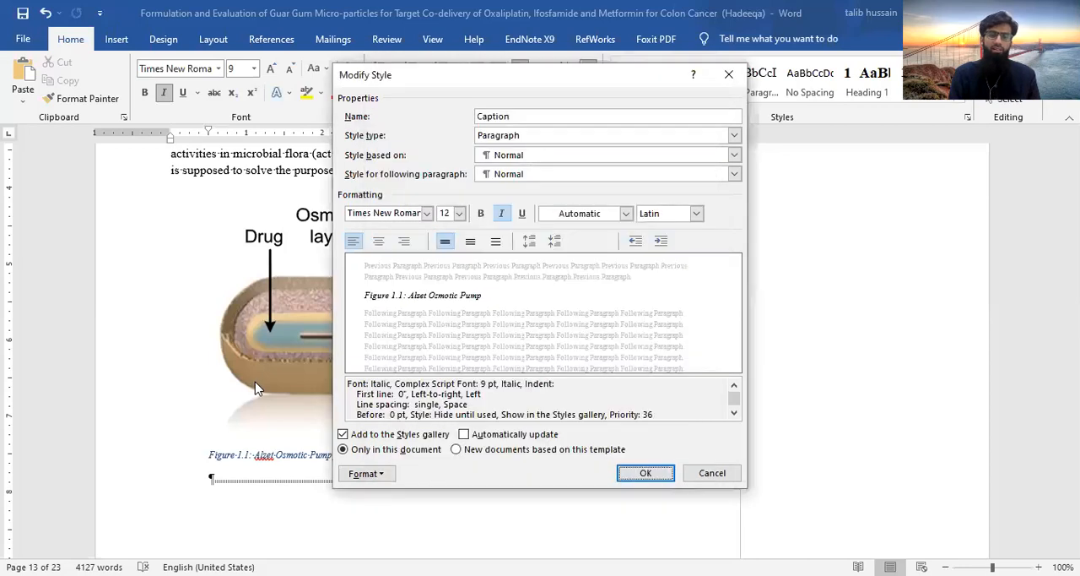
pyautogui.click(378, 241)
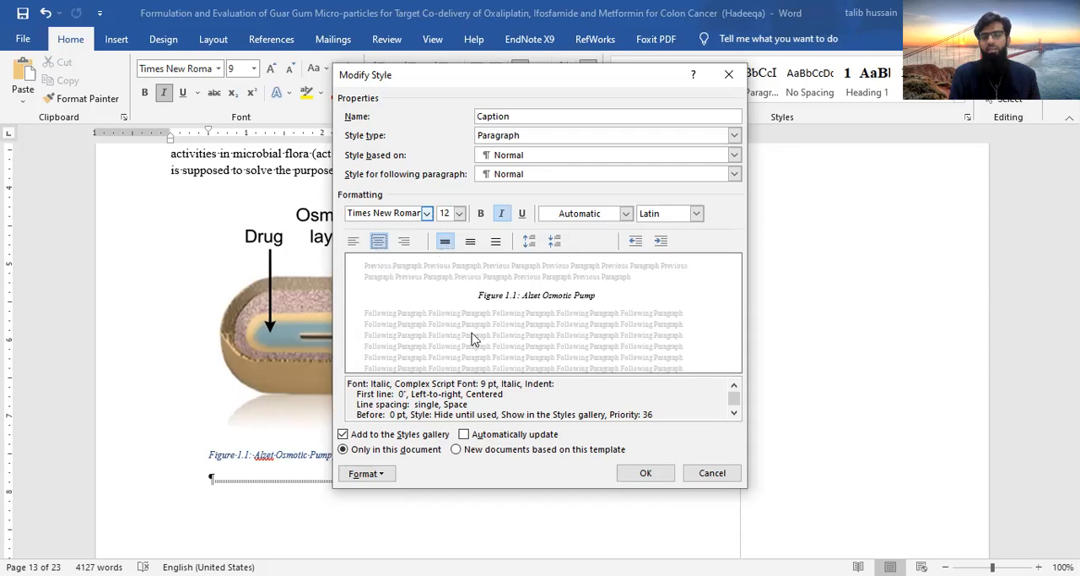
pyautogui.click(640, 474)
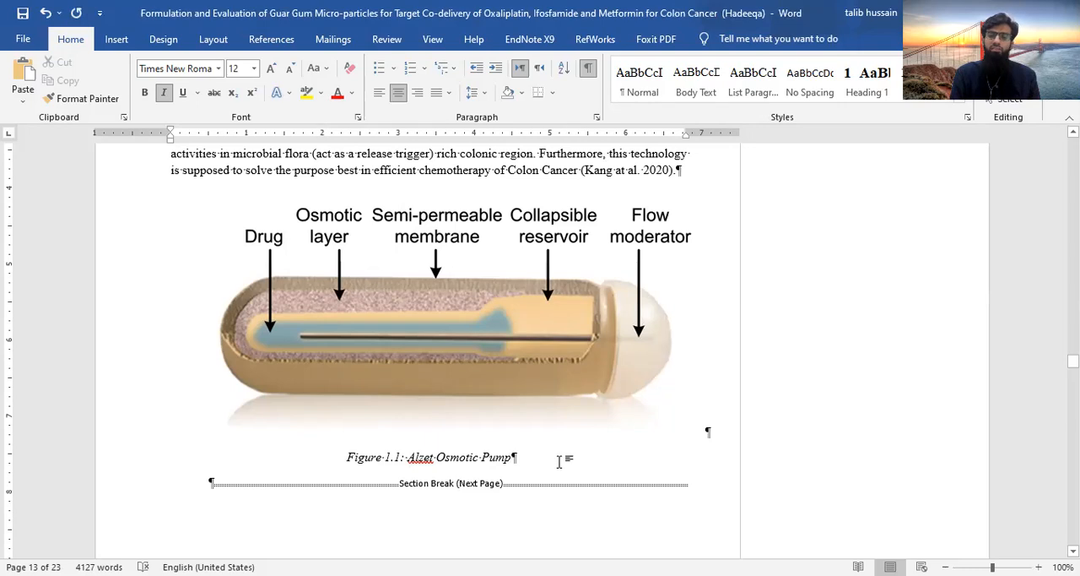
# Insert a page break after the Figure 1.1 caption and paste the bullet-shaped pump diagram on the new page, followed by an empty paragraph
pyautogui.hotkey('ctrl', 'Return')
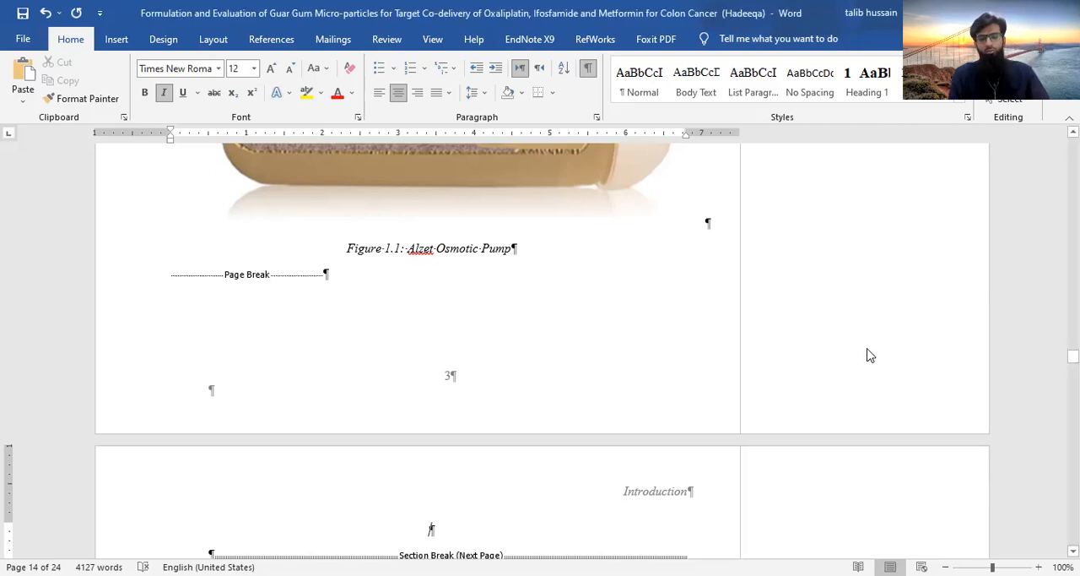
pyautogui.scroll(-2, 870, 355)
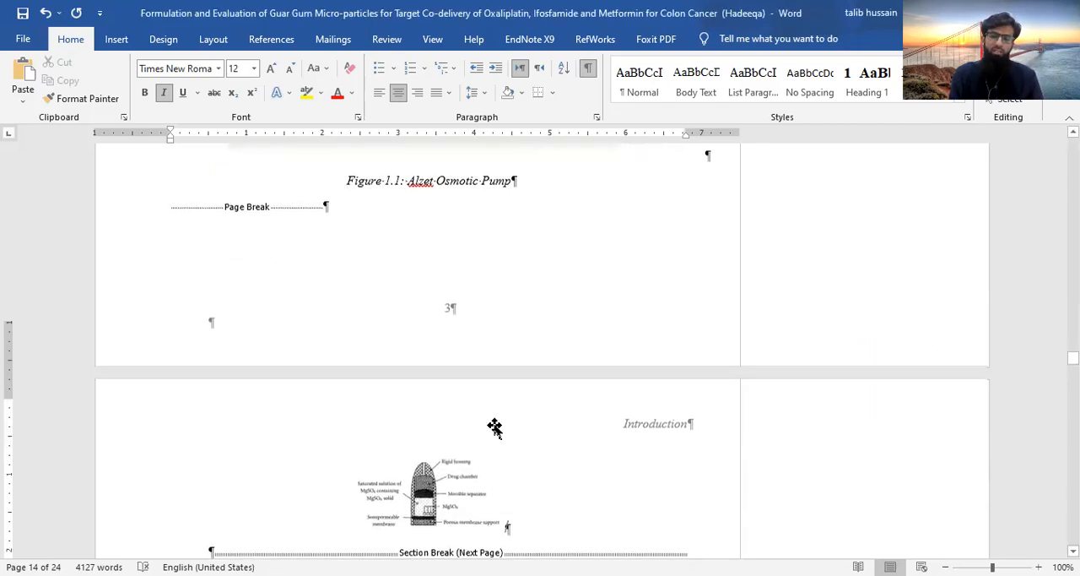
pyautogui.scroll(-4, 495, 427)
pyautogui.click(517, 401)
pyautogui.press('Return')
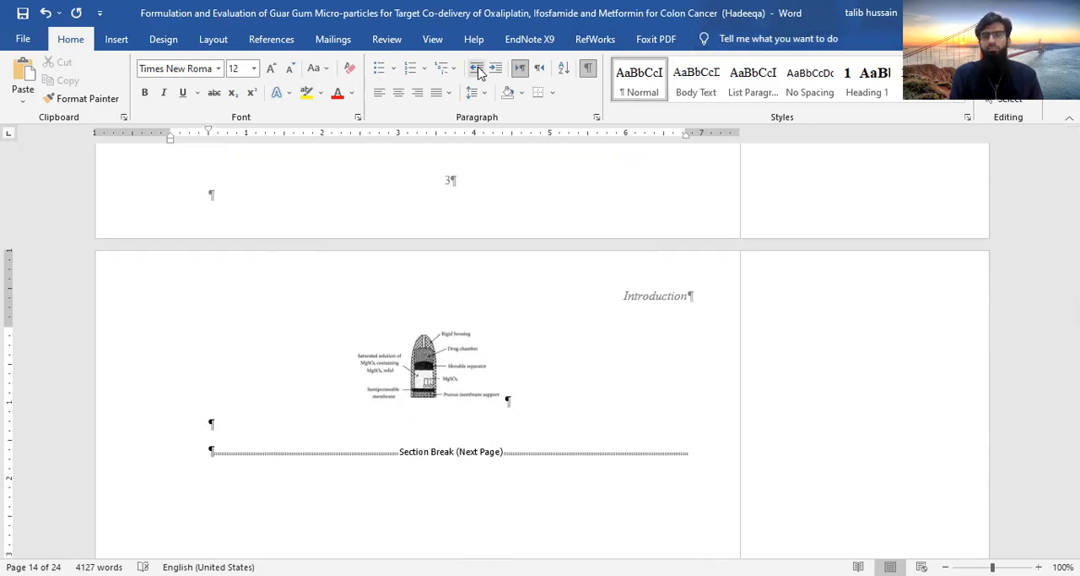
# Insert the caption "Figure 1.2: Higuchi Leeper Pump" in the empty paragraph below the pump diagram
pyautogui.click(271, 40)
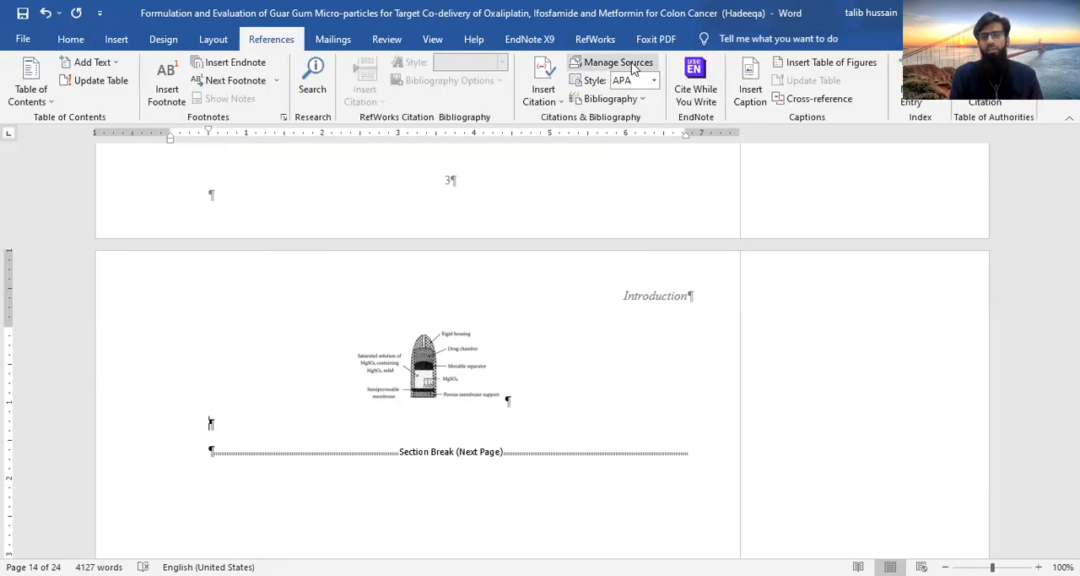
pyautogui.click(751, 89)
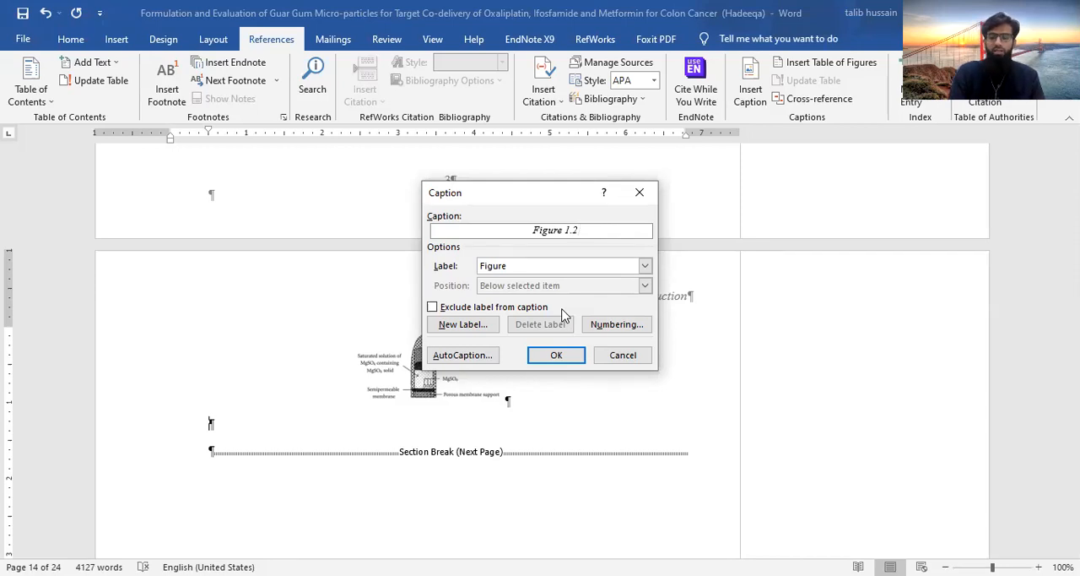
pyautogui.write(':')
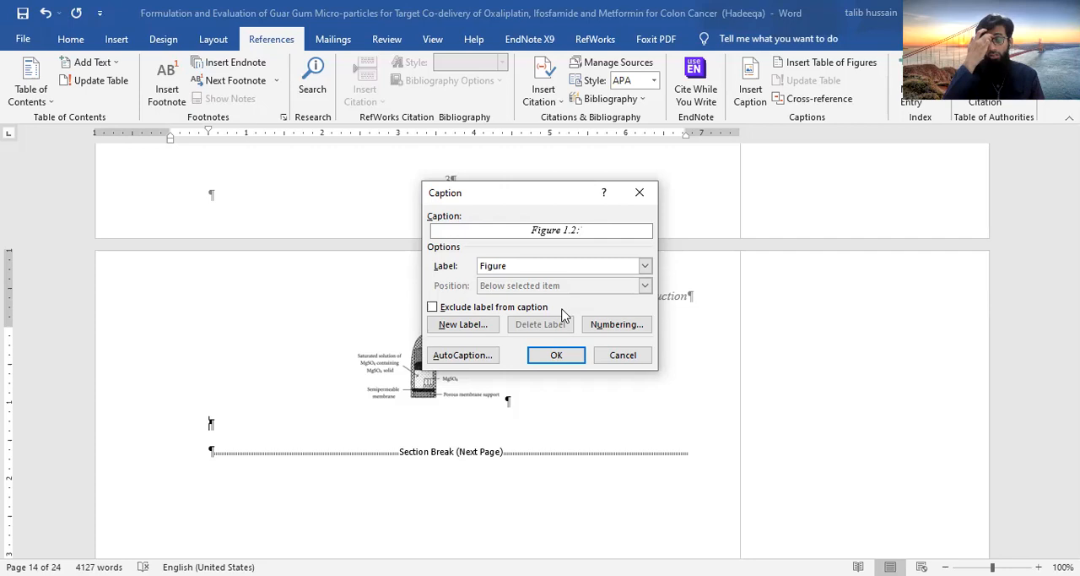
pyautogui.write(' Higucj')
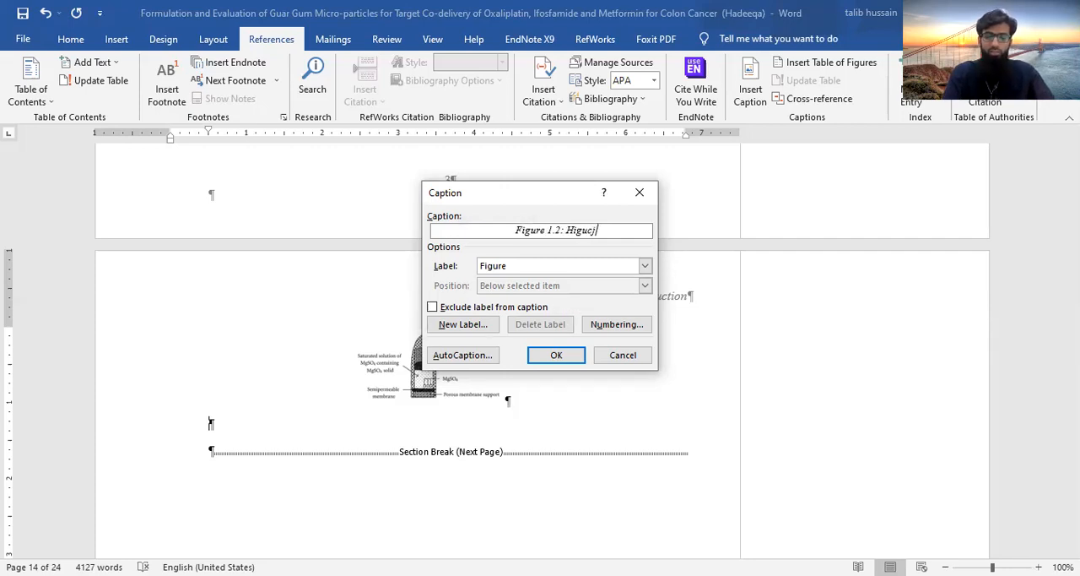
pyautogui.press('BackSpace')
pyautogui.write('hi Le')
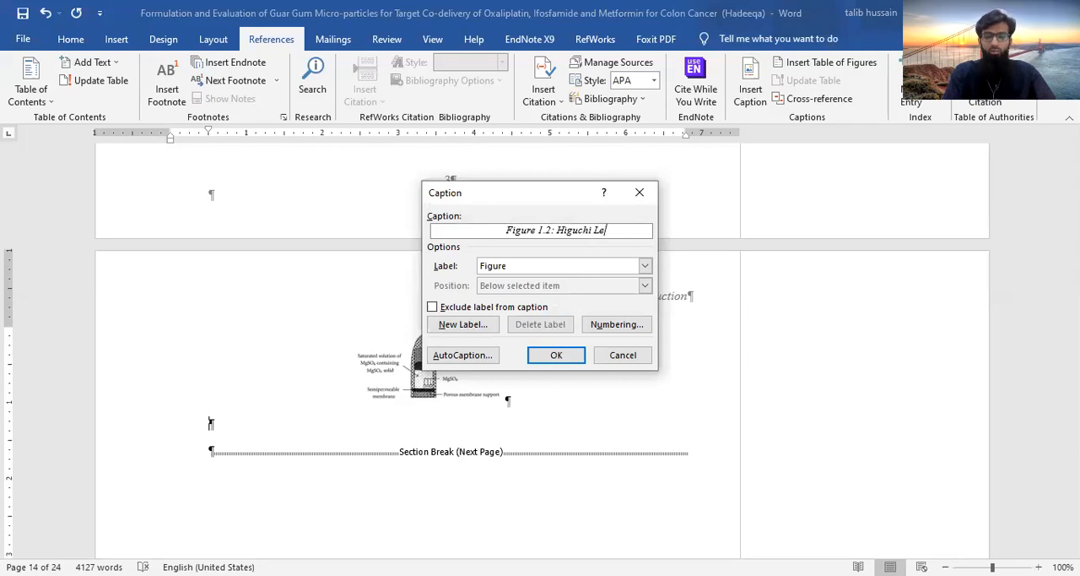
pyautogui.write('eper P')
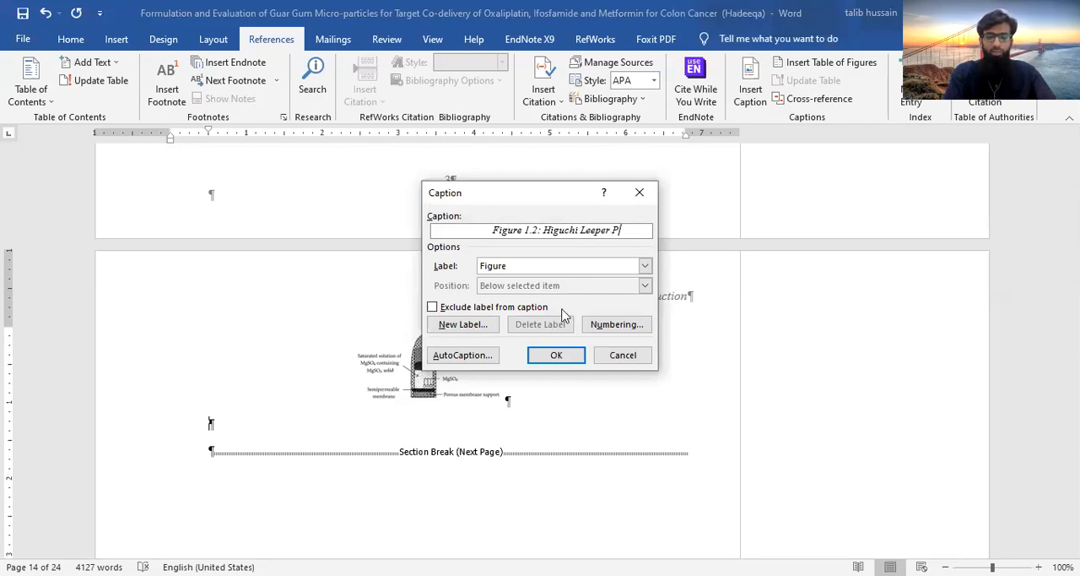
pyautogui.write('u')
pyautogui.write('mp')
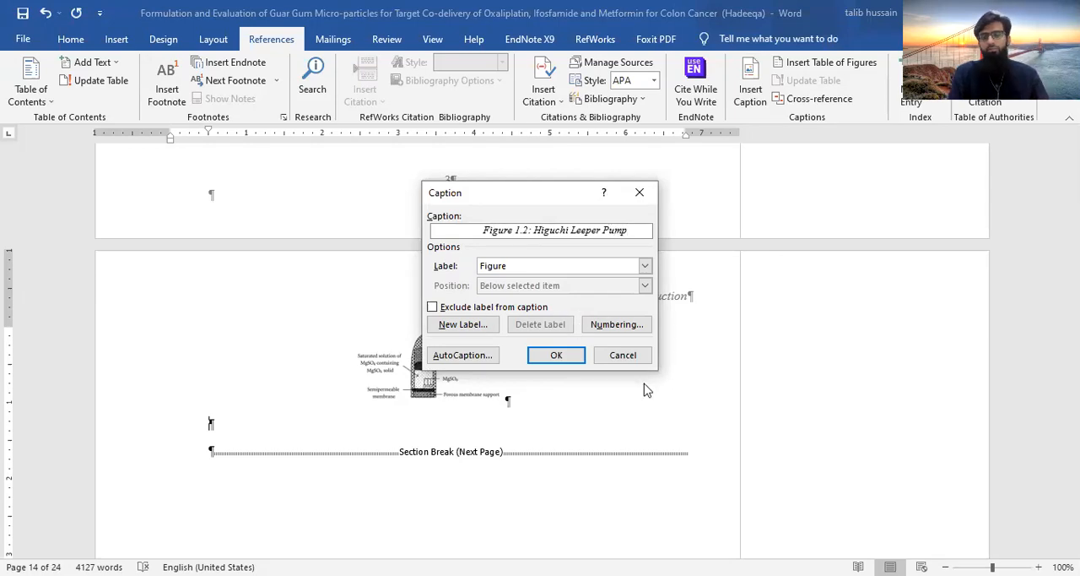
pyautogui.click(567, 361)
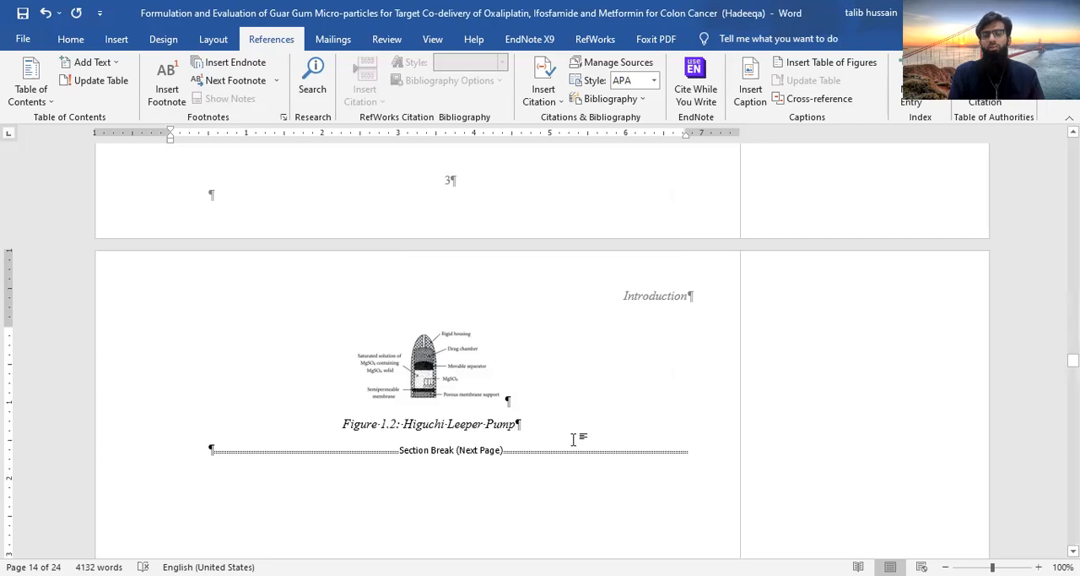
# Copy the pump diagram into a new paragraph at the end of section 4.4.3 and add an empty paragraph below it
pyautogui.click(432, 386)
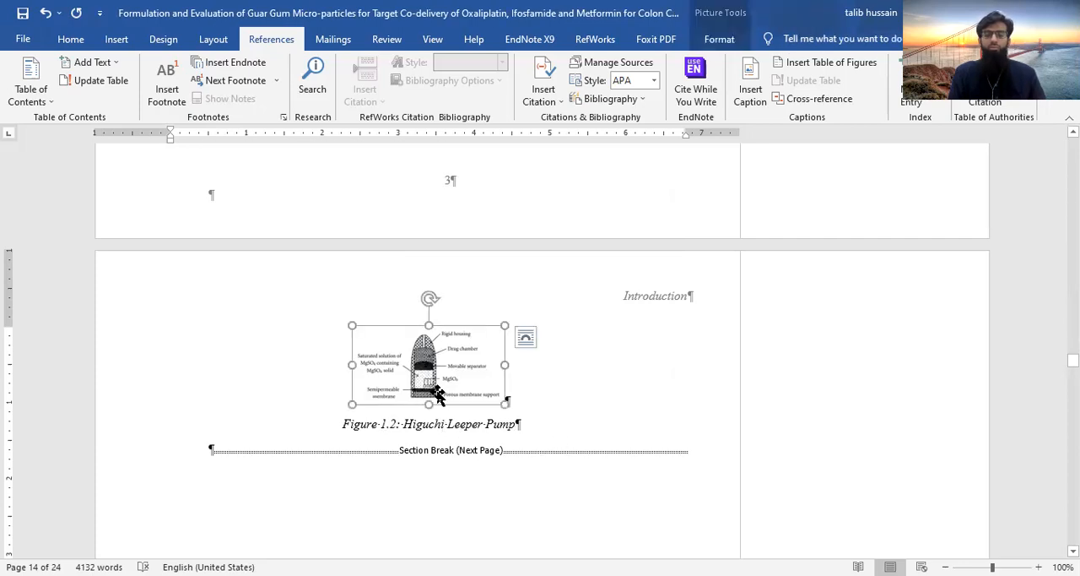
pyautogui.scroll(-10, 558, 491)
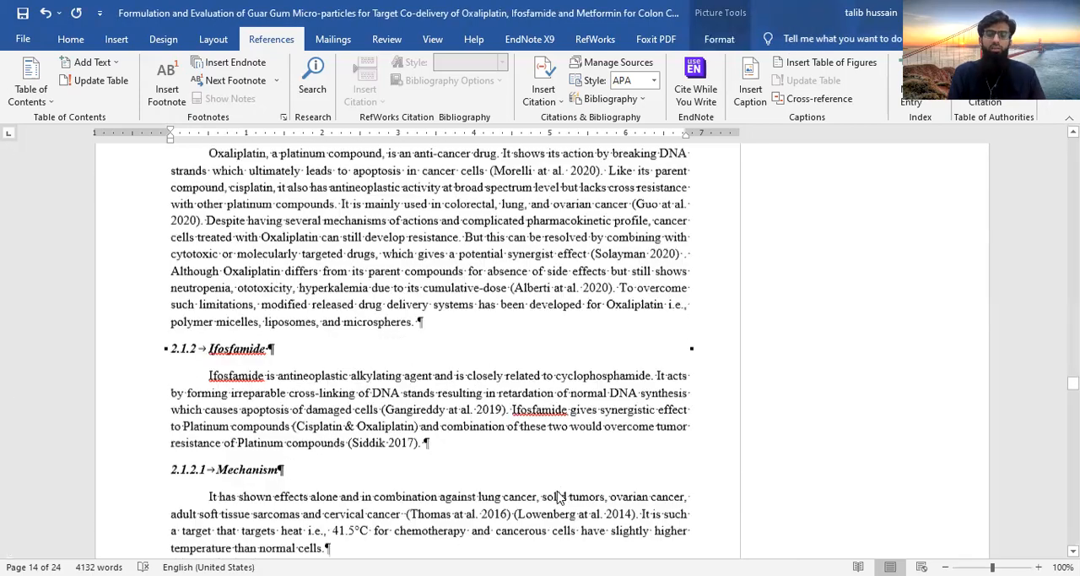
pyautogui.scroll(-20, 558, 491)
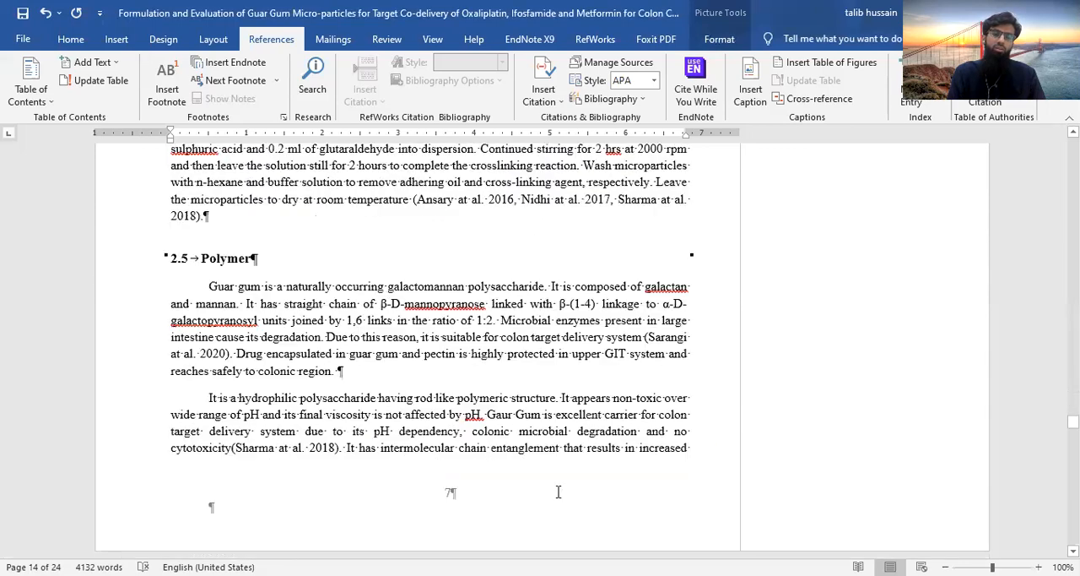
pyautogui.scroll(-20, 558, 491)
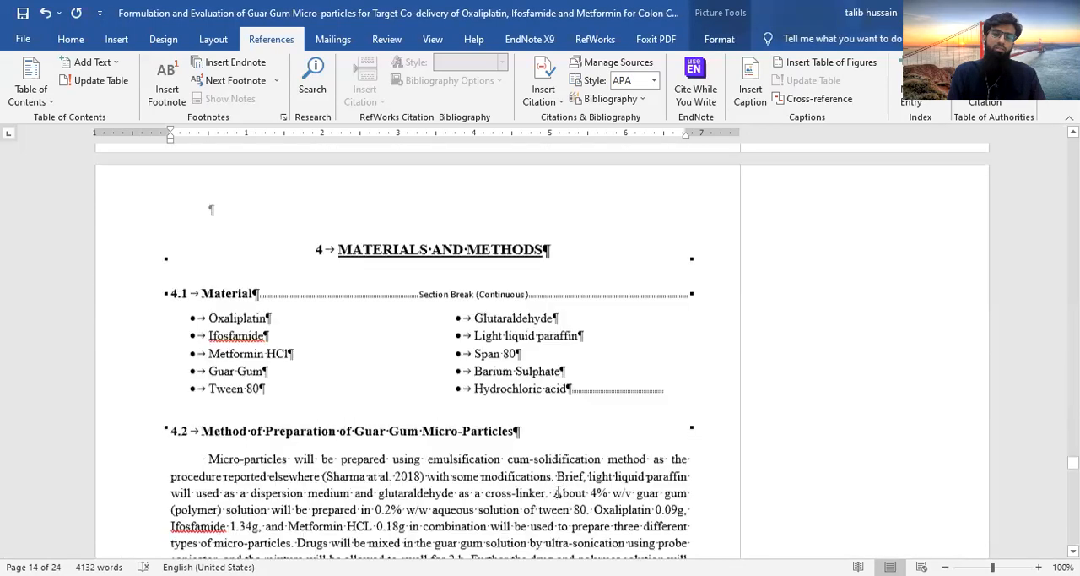
pyautogui.scroll(-20, 558, 491)
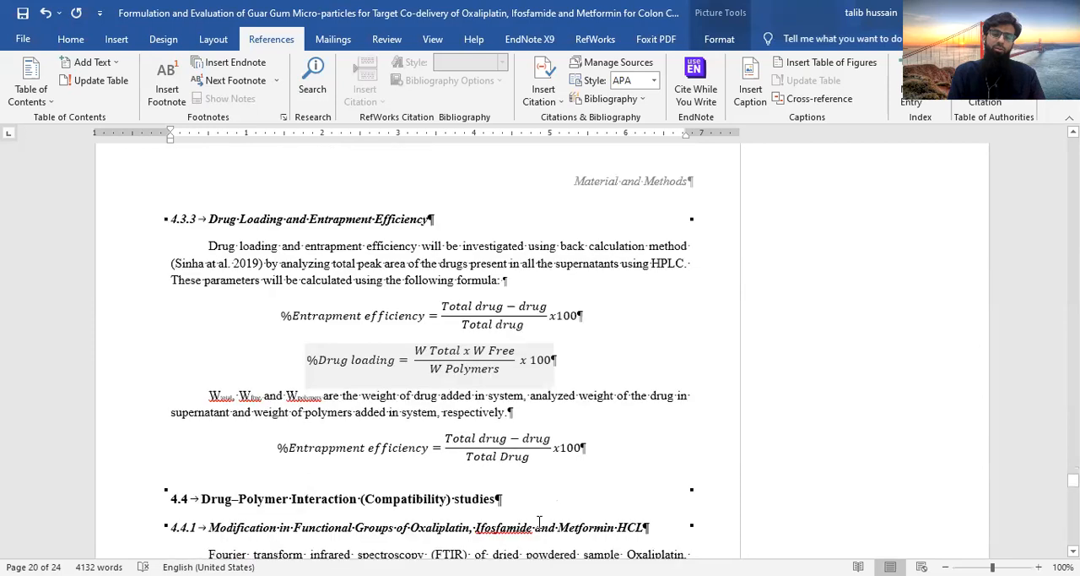
pyautogui.scroll(-2, 546, 457)
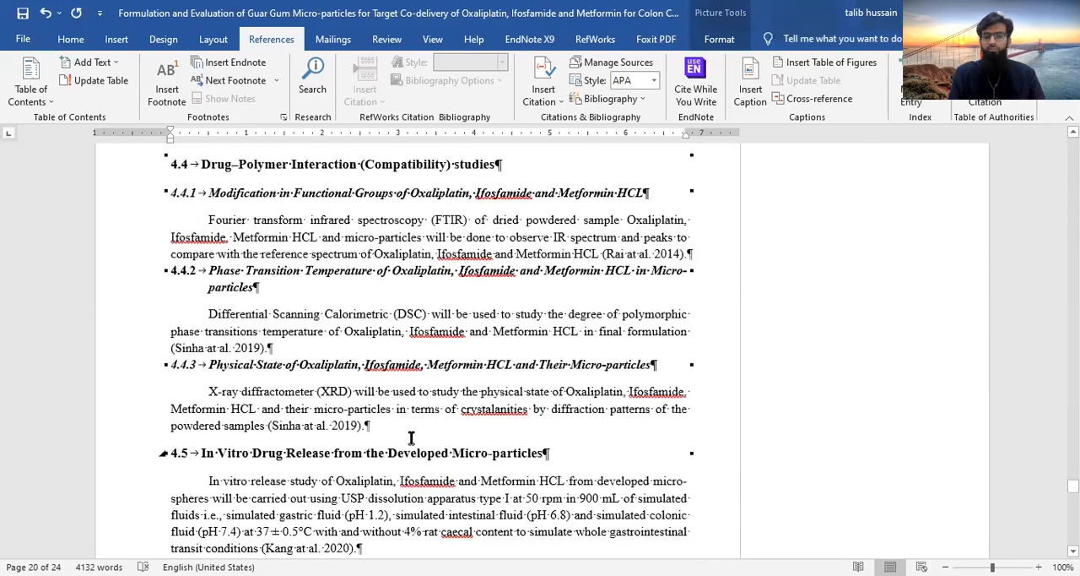
pyautogui.click(411, 436)
pyautogui.press('Return')
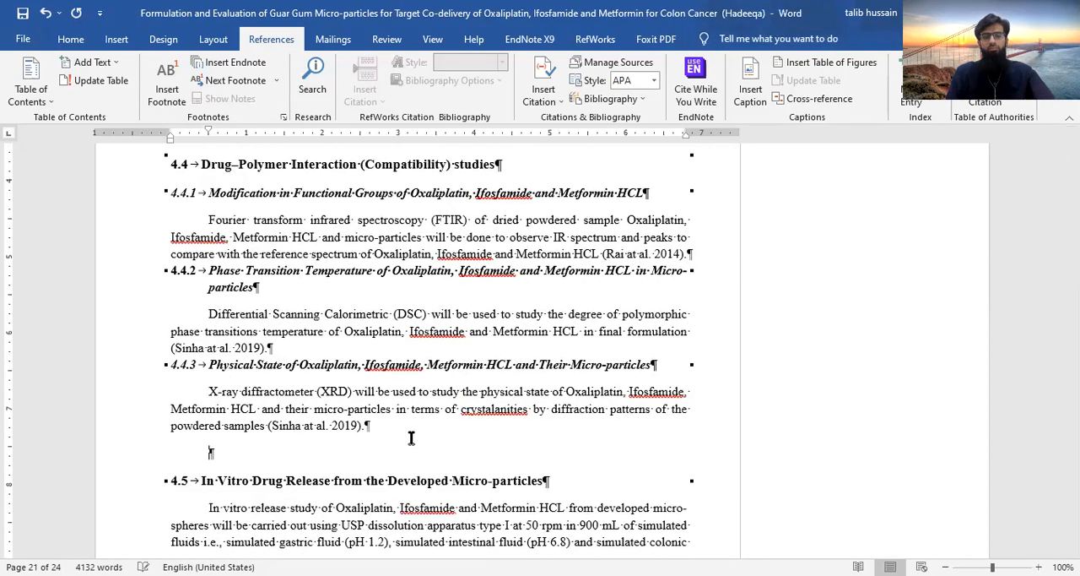
pyautogui.hotkey('ctrl', 'v')
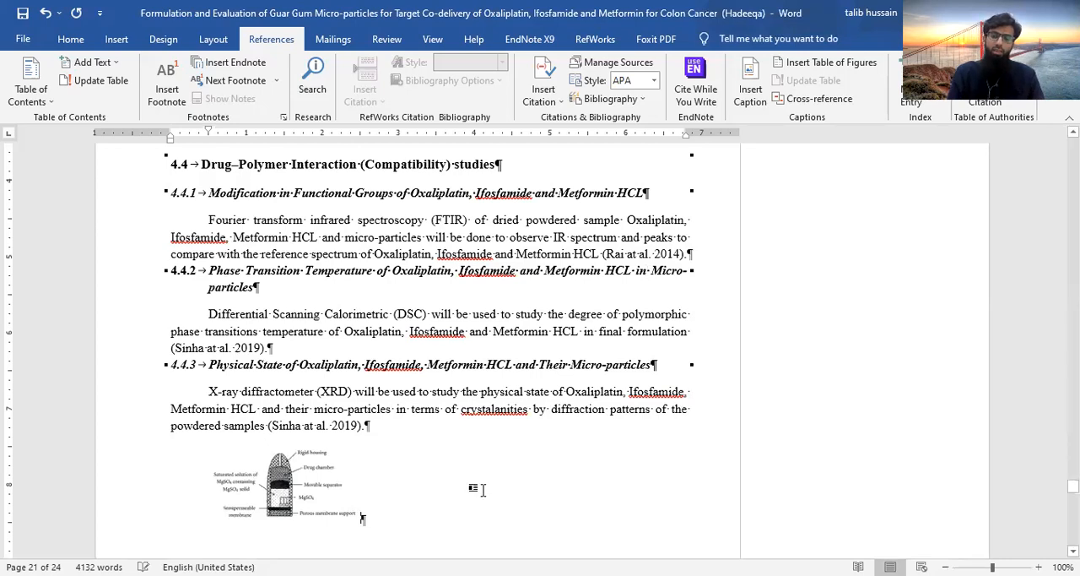
pyautogui.press('Return')
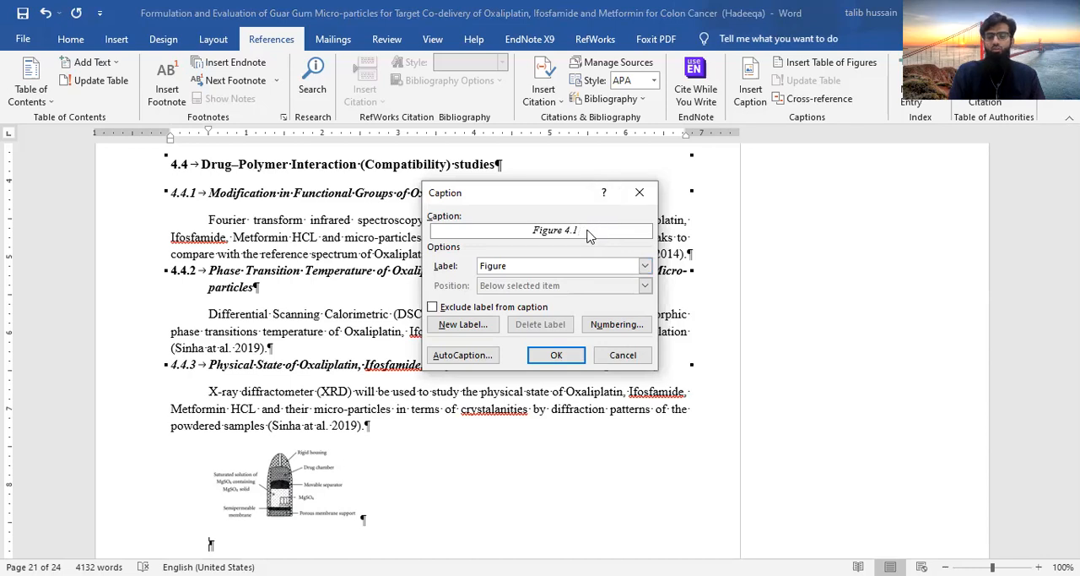
# Insert the caption "Figure 4.1: Higuchi Leeper pump" below the diagram pasted in section 4.4.3
pyautogui.write(':')
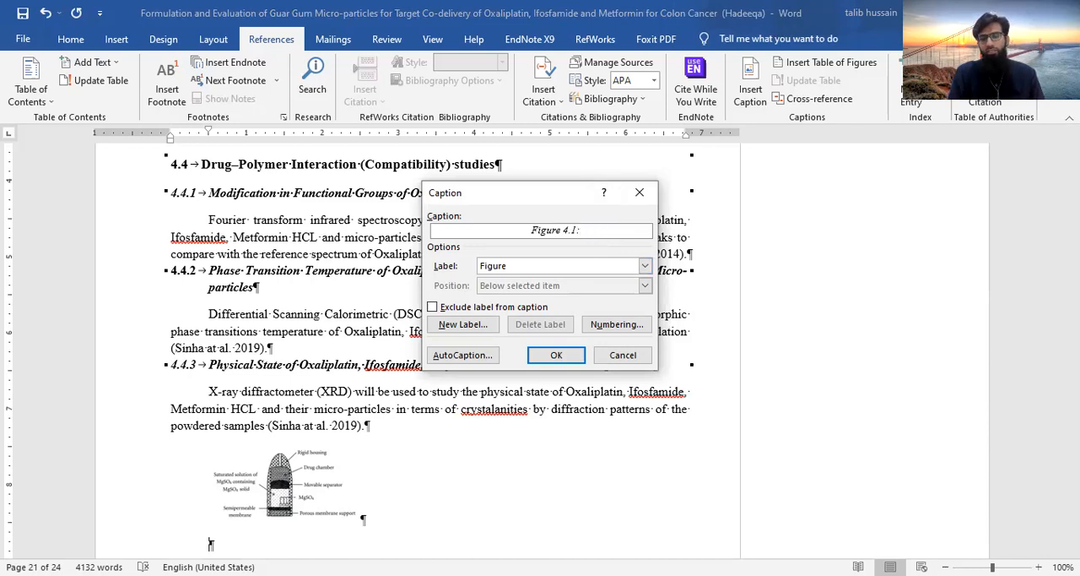
pyautogui.write(' H')
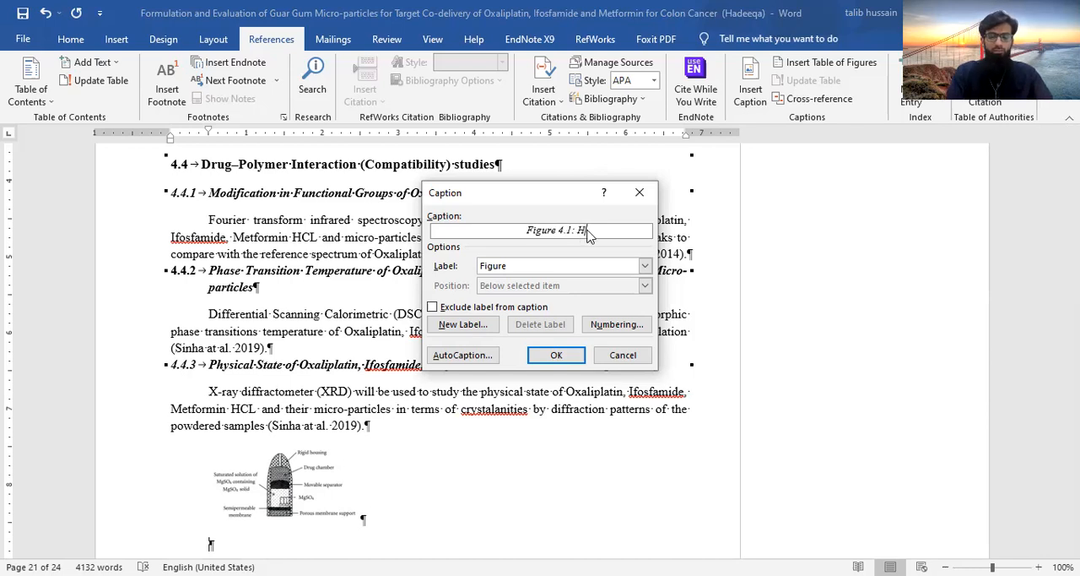
pyautogui.write('iguchi')
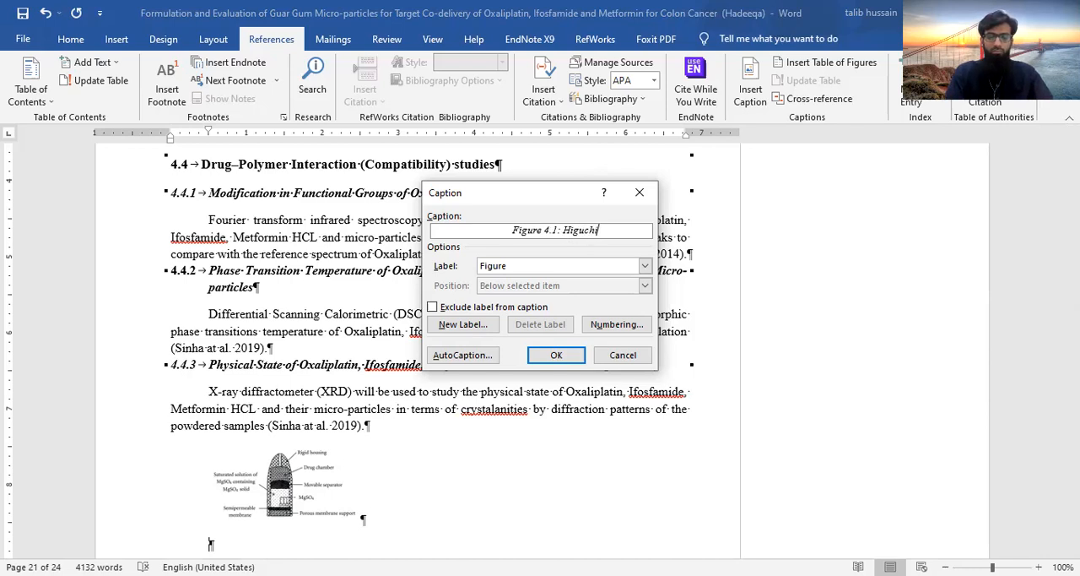
pyautogui.write(' Leep')
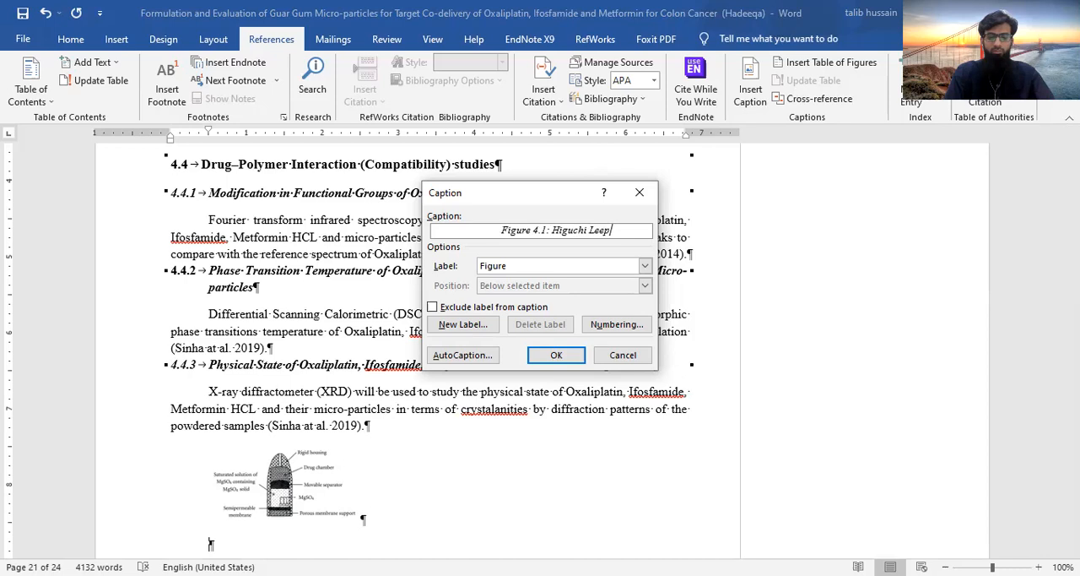
pyautogui.write('er pump')
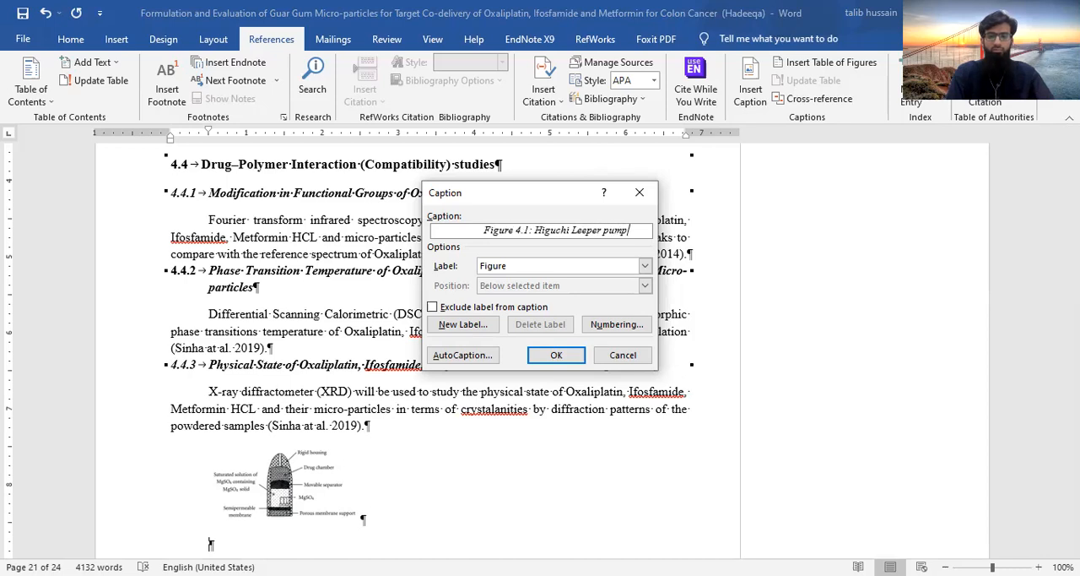
pyautogui.click(559, 355)
# Center the pump diagram above the Figure 4.1 caption
pyautogui.click(316, 481)
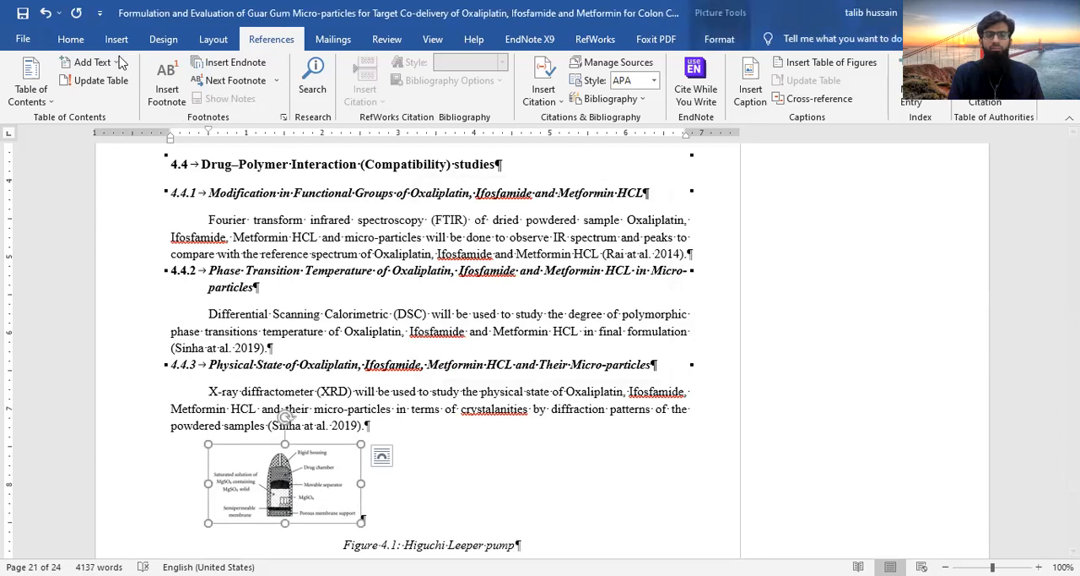
pyautogui.click(56, 42)
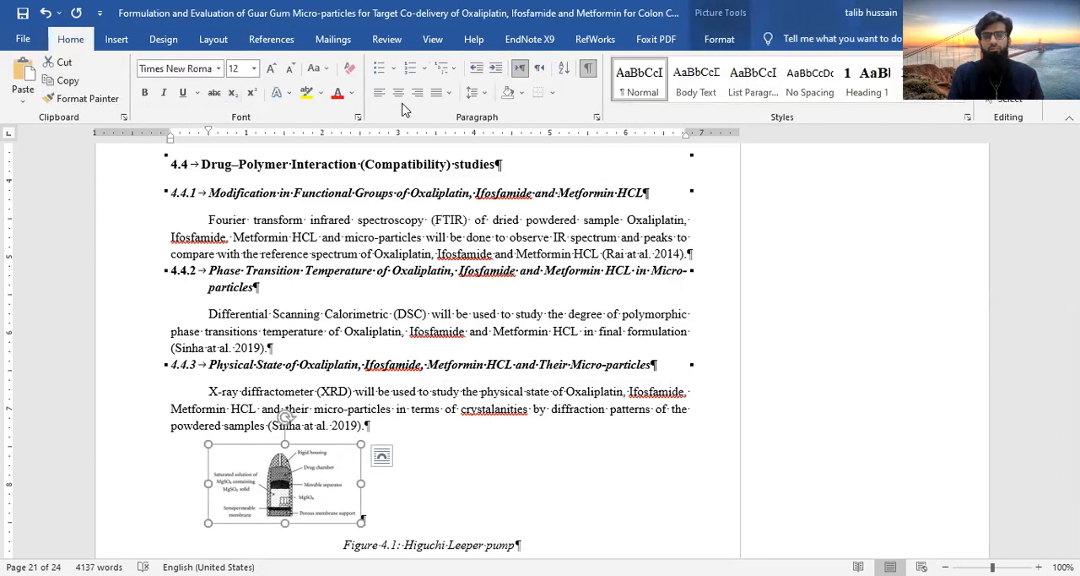
pyautogui.click(398, 94)
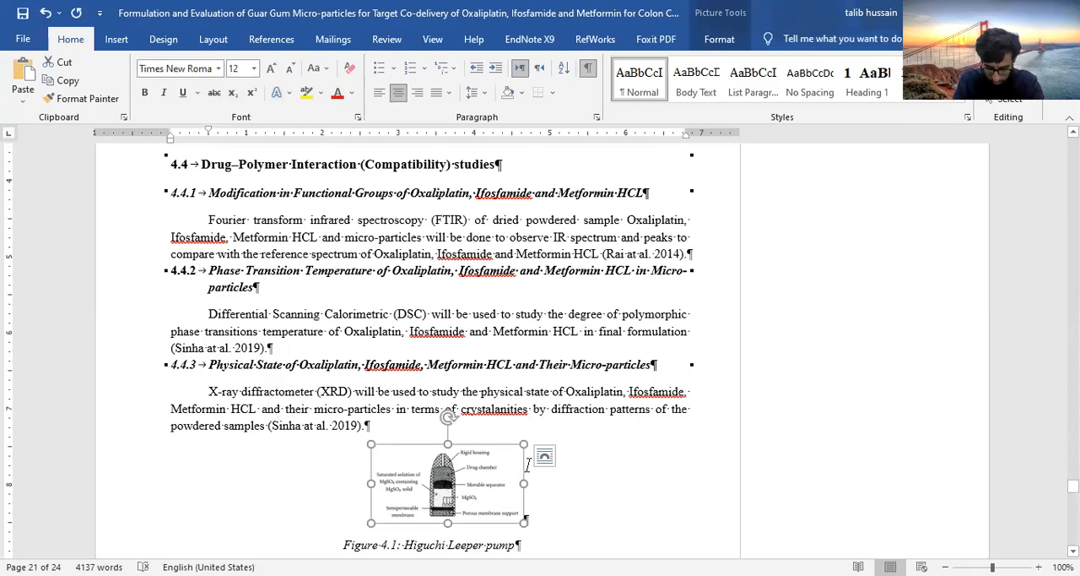
pyautogui.click(636, 441)
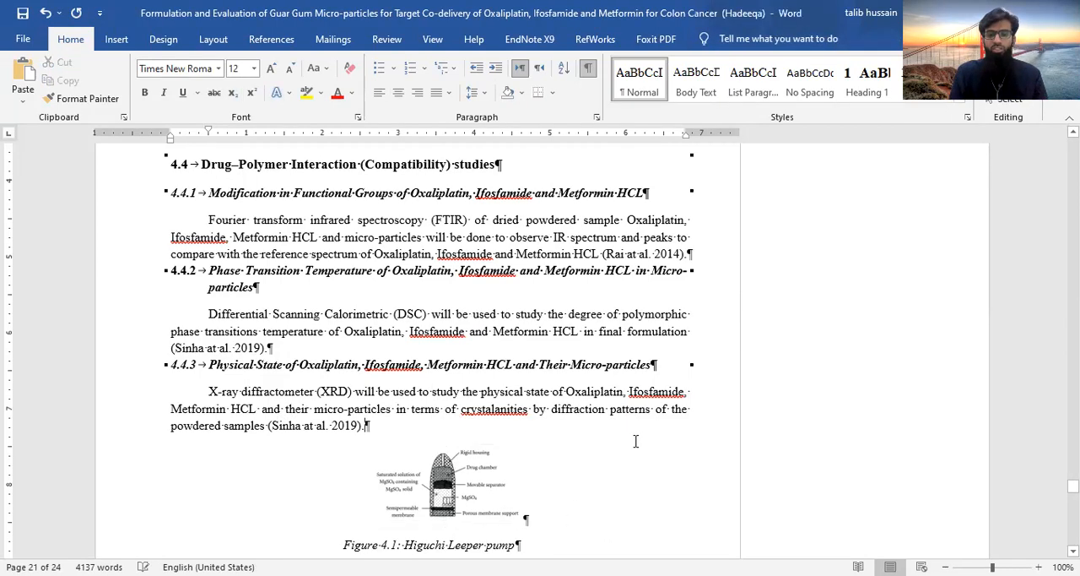
# Add a new paragraph after the Statistical Analysis text in section 4.7 and insert a 7x7 table there
pyautogui.scroll(-4, 633, 440)
pyautogui.scroll(-1, 633, 443)
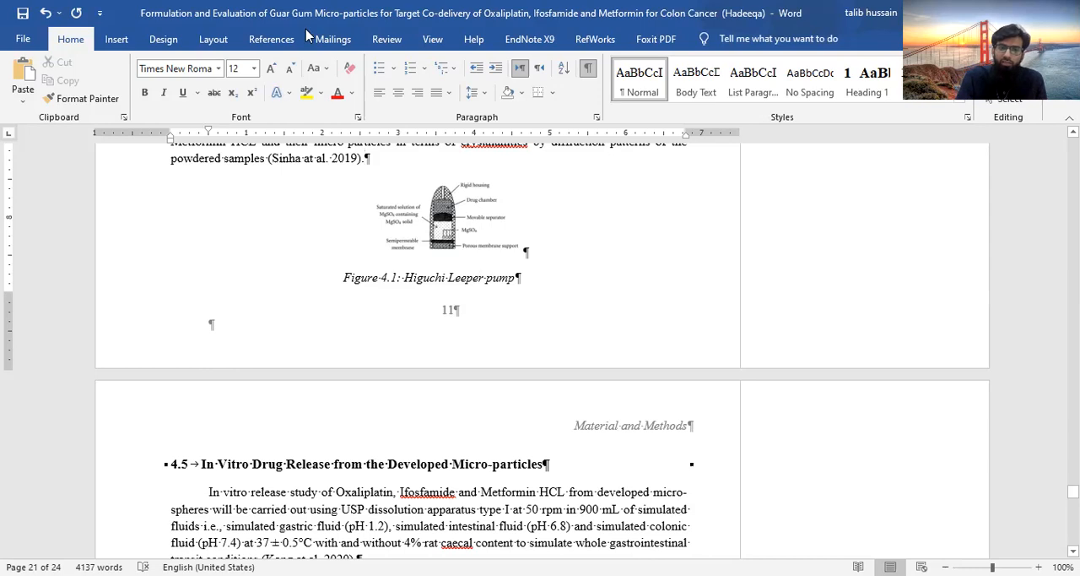
pyautogui.click(271, 39)
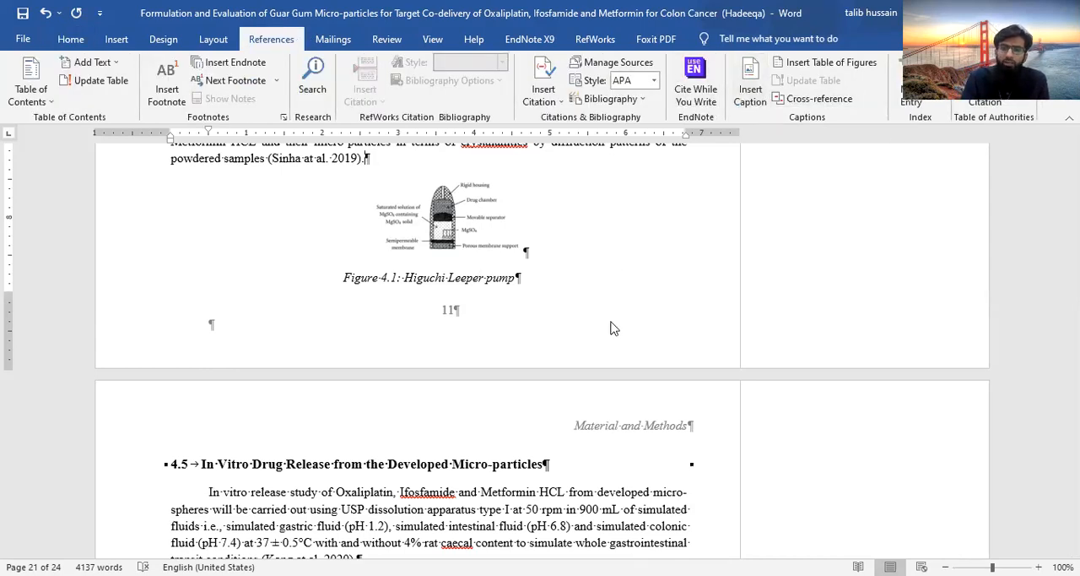
pyautogui.scroll(-18, 615, 338)
pyautogui.scroll(4, 618, 358)
pyautogui.scroll(6, 618, 359)
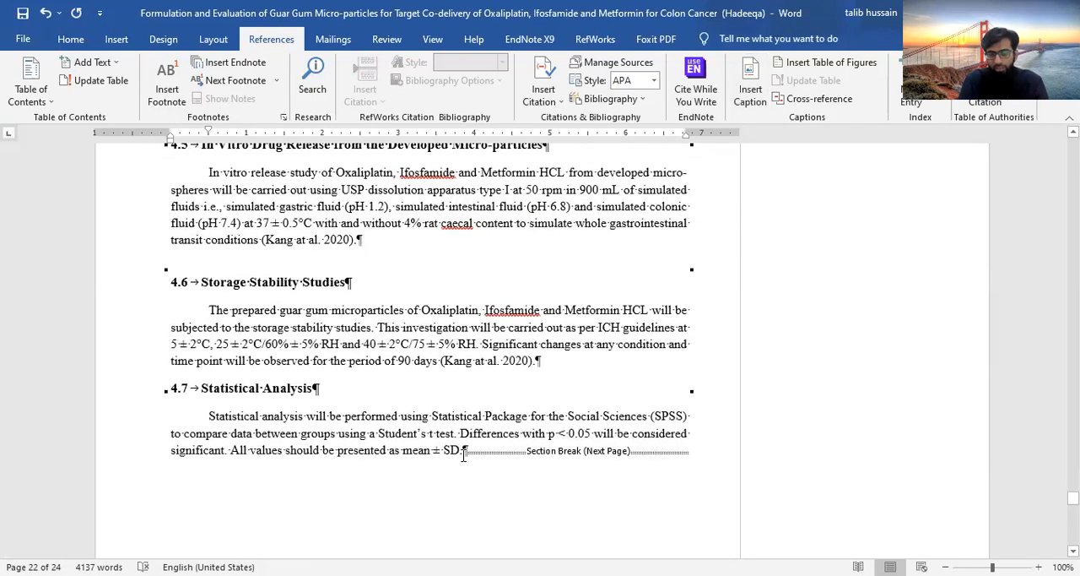
pyautogui.click(462, 450)
pyautogui.press('Return')
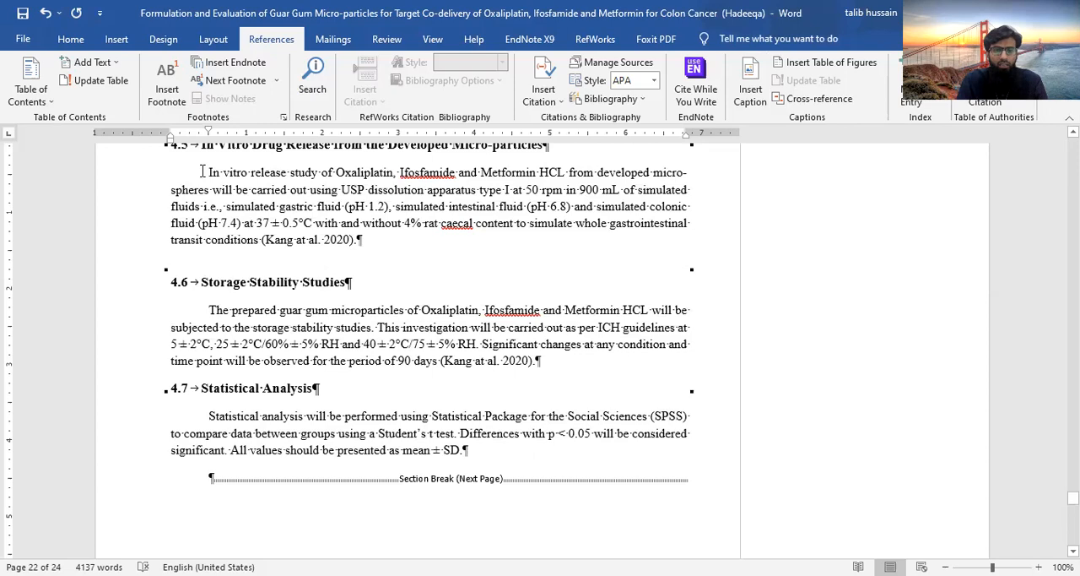
pyautogui.click(118, 39)
pyautogui.click(122, 99)
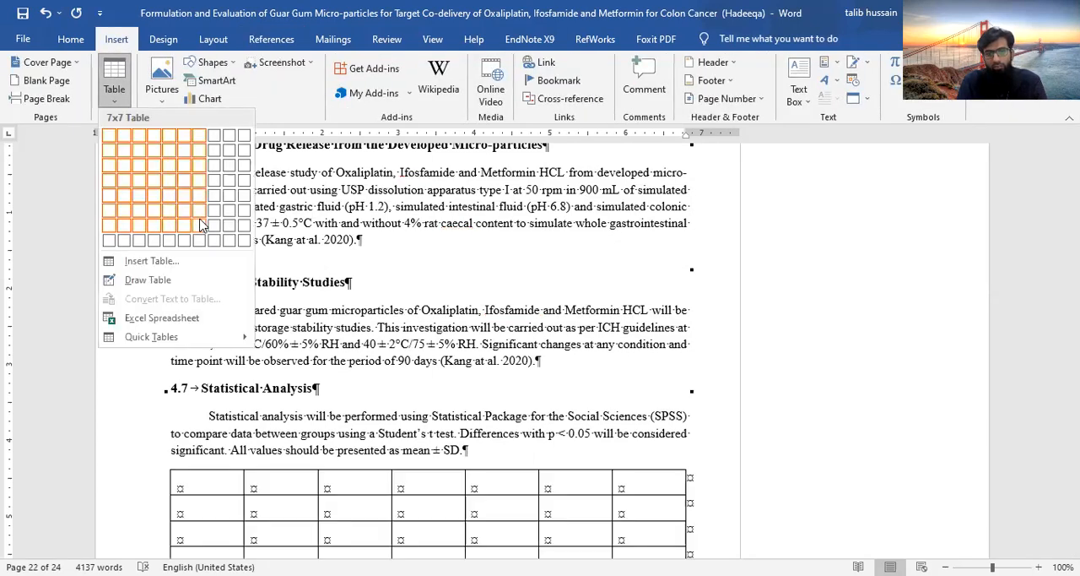
pyautogui.click(201, 219)
pyautogui.scroll(-5, 464, 388)
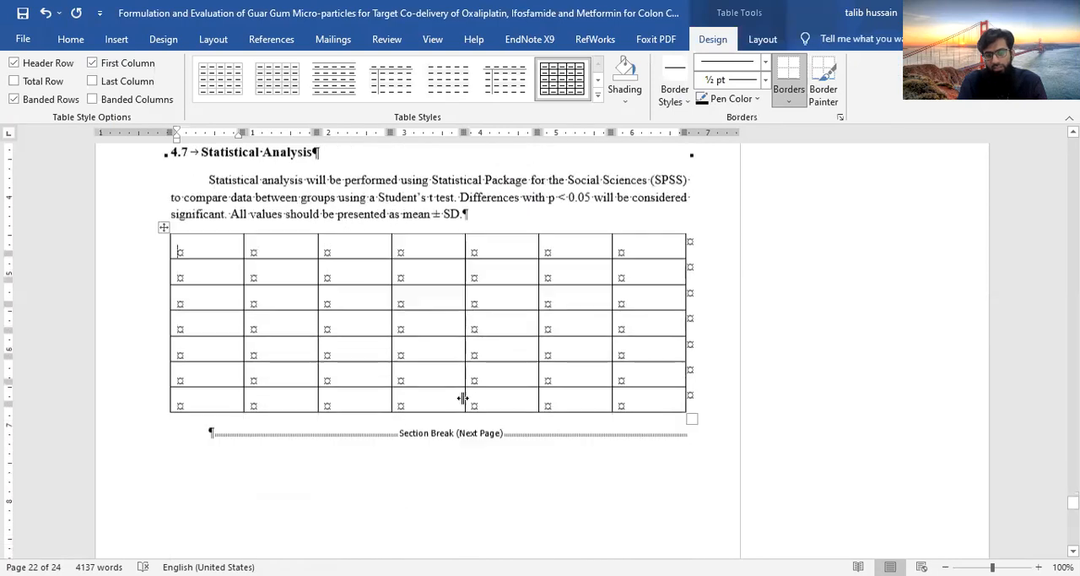
# Add an empty paragraph between the Statistical Analysis text and the table
pyautogui.scroll(1, 463, 397)
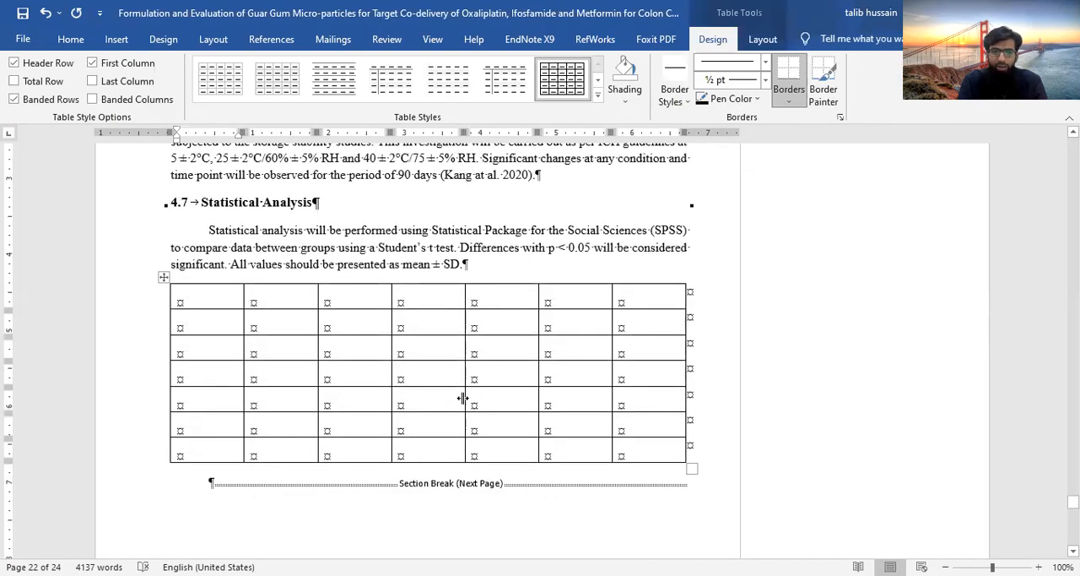
pyautogui.click(467, 264)
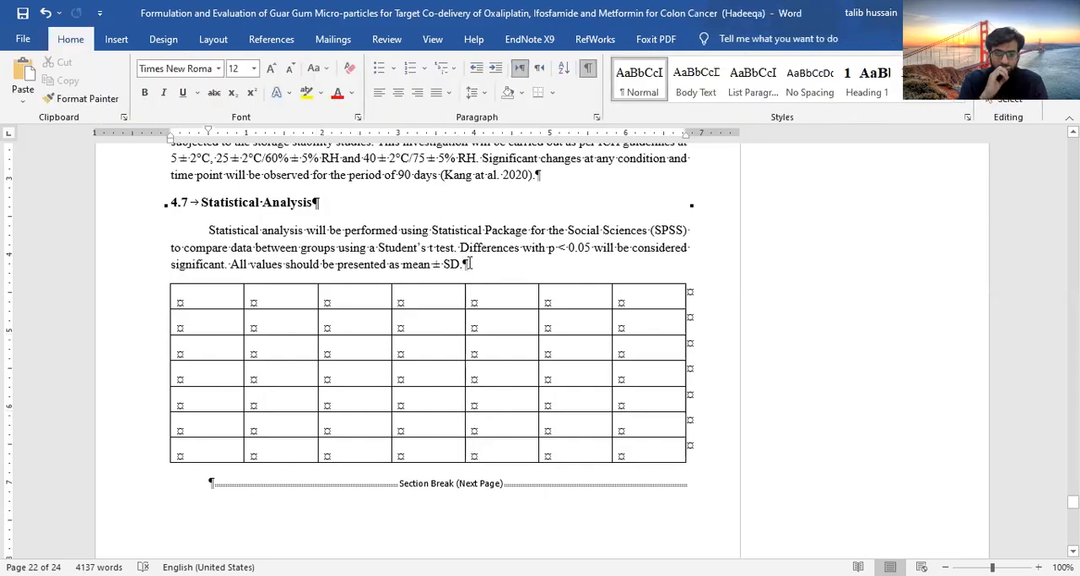
pyautogui.press('Return')
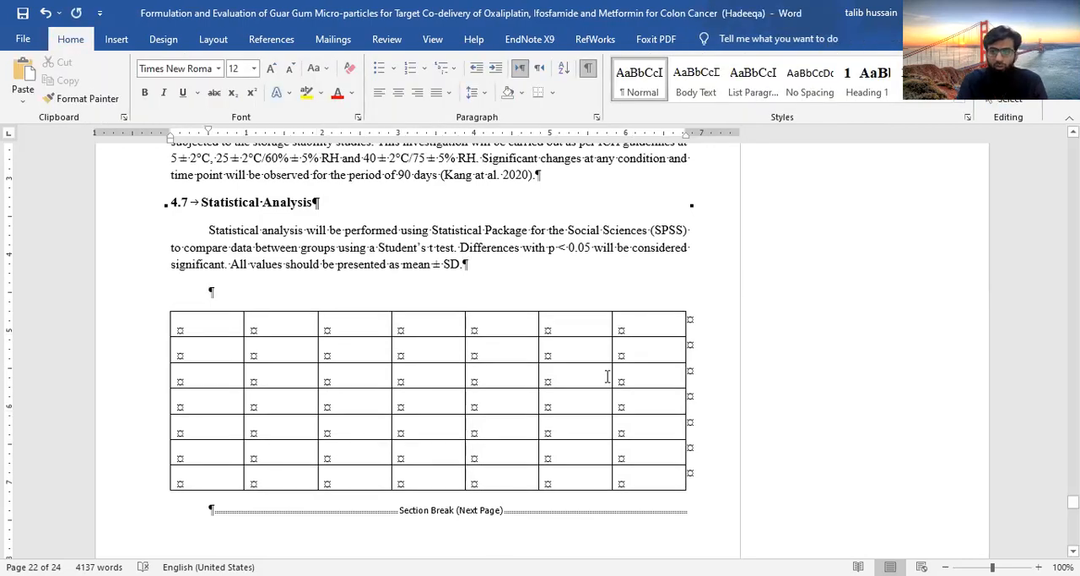
# Start a caption in the empty paragraph above the section 4.7 table and set its label to Table
pyautogui.click(277, 39)
pyautogui.click(743, 93)
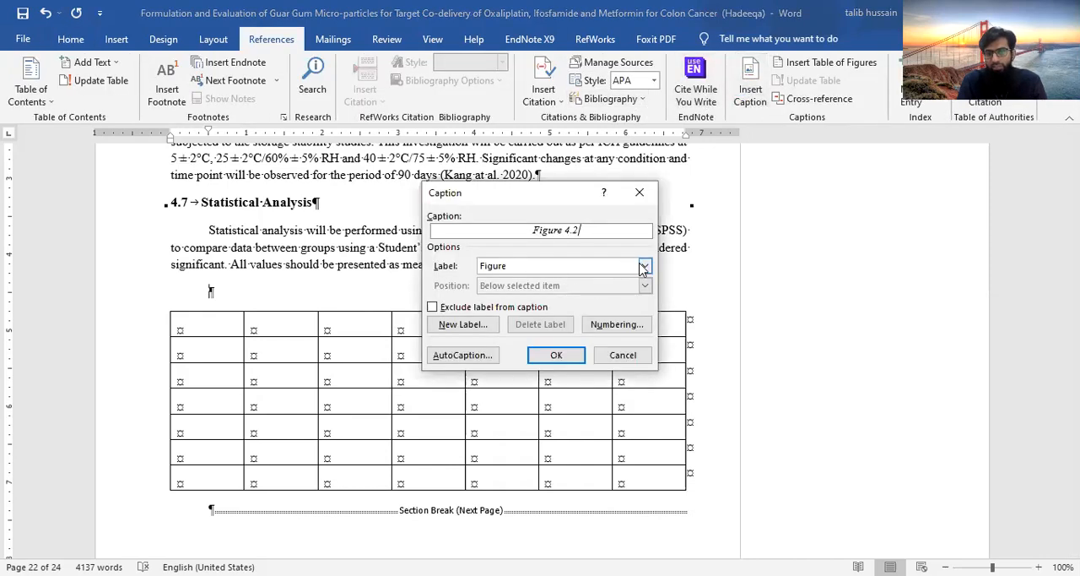
pyautogui.click(644, 266)
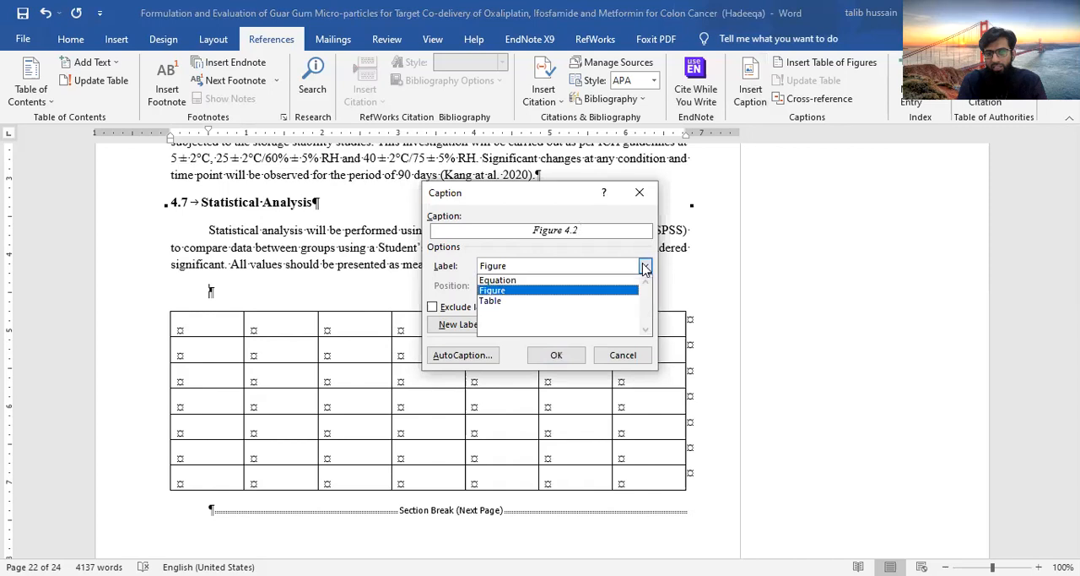
pyautogui.click(582, 302)
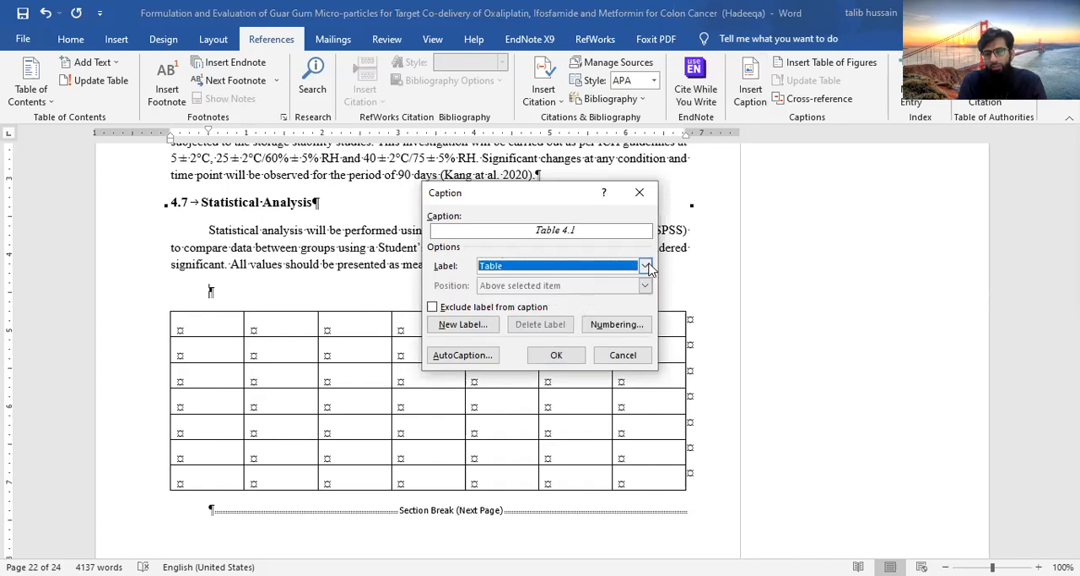
pyautogui.click(645, 265)
pyautogui.click(602, 296)
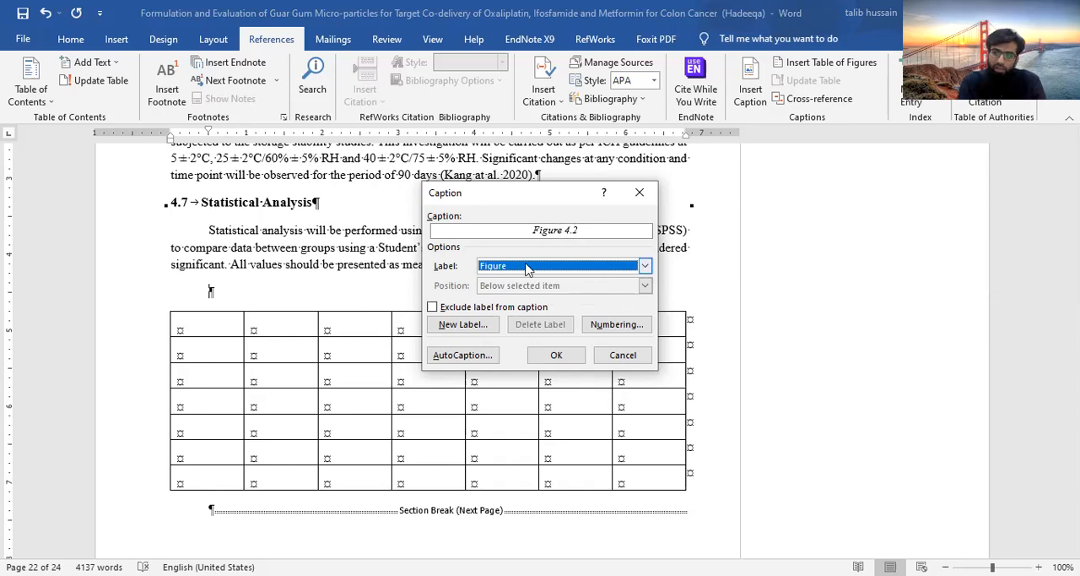
pyautogui.click(648, 269)
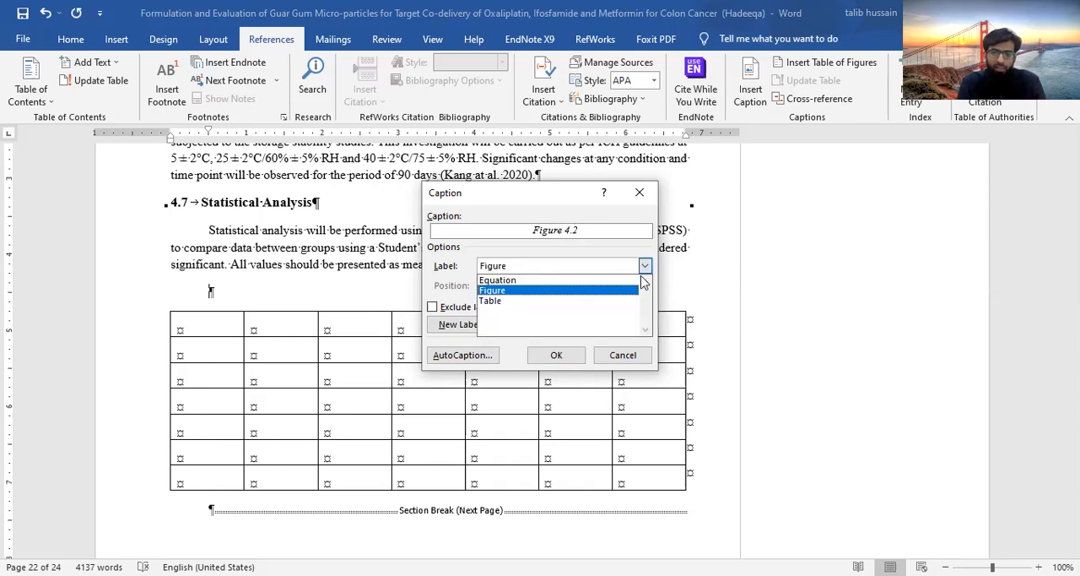
pyautogui.click(575, 301)
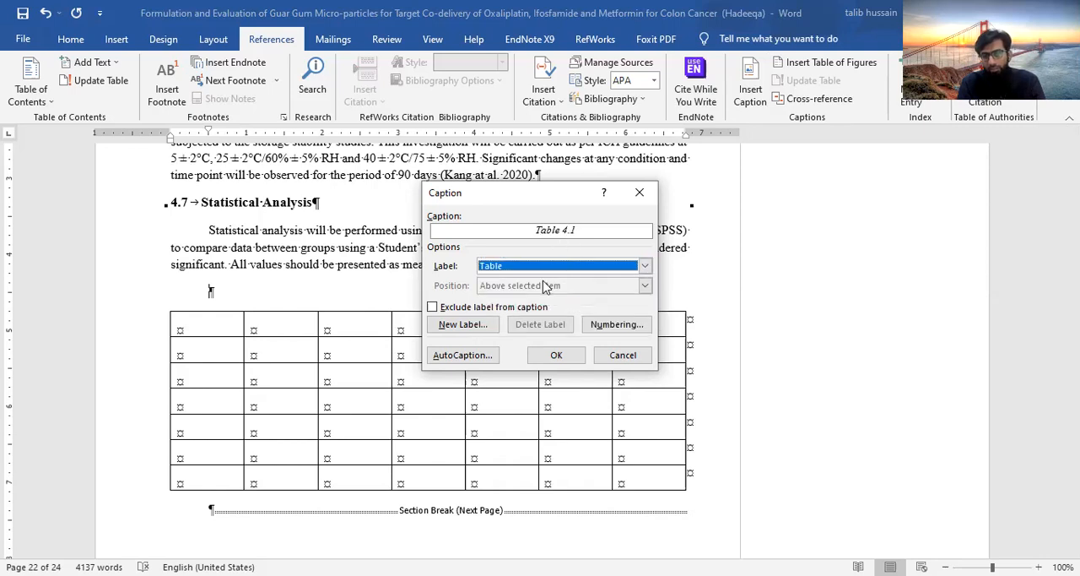
pyautogui.hotkey('alt', 'Down')
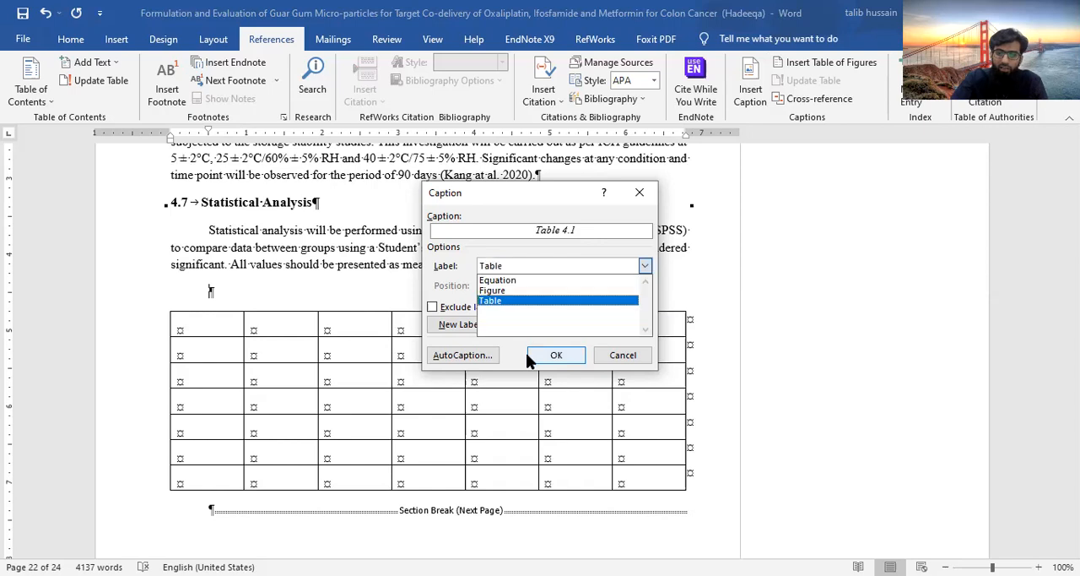
pyautogui.click(595, 229)
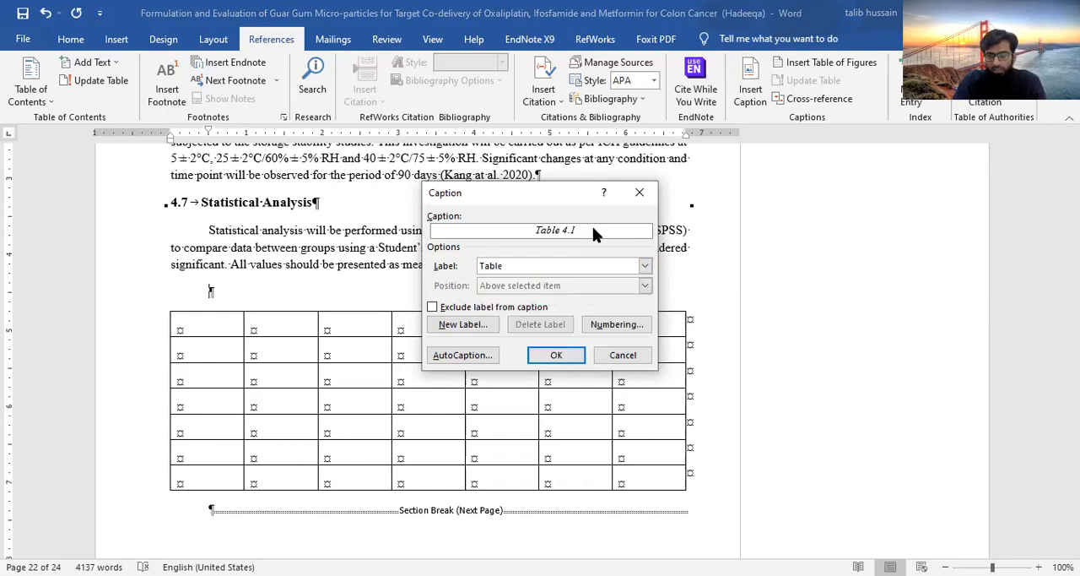
# Complete the caption as "Table 4.1: Formulation Design" and insert it above the section 4.7 table
pyautogui.write(':')
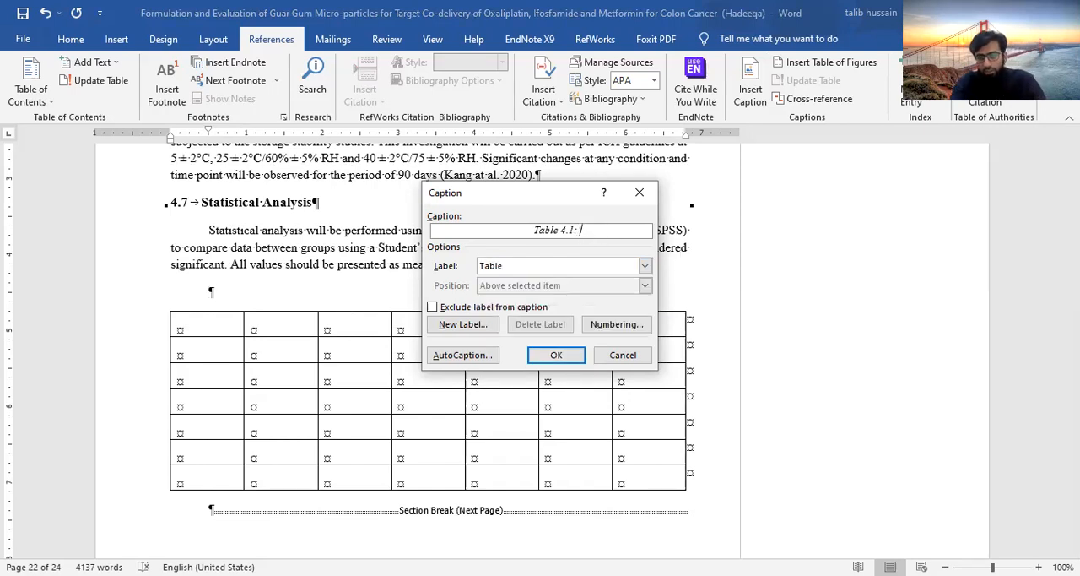
pyautogui.write(' Formulau')
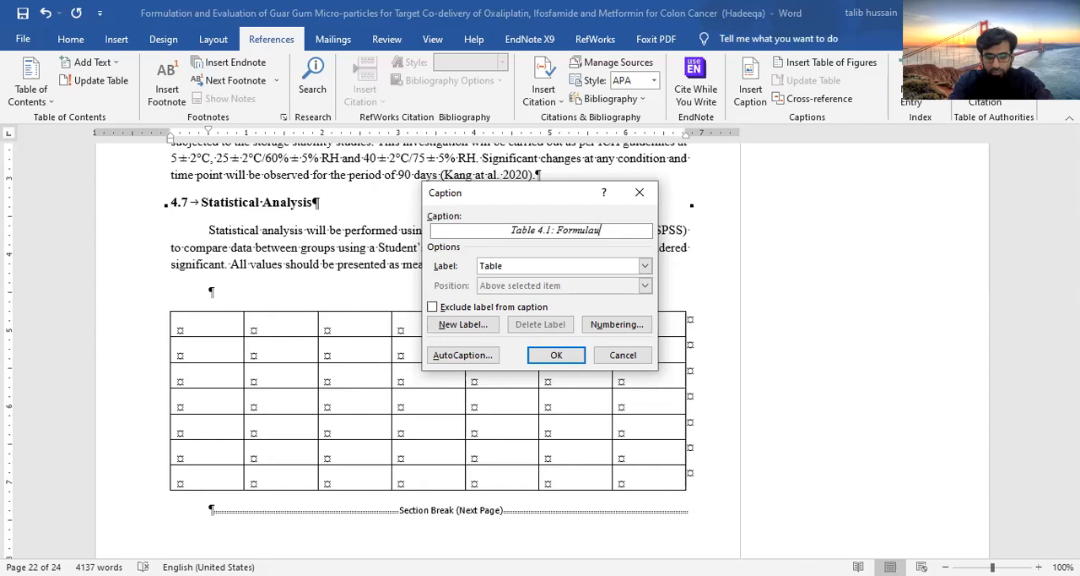
pyautogui.press('BackSpace')
pyautogui.write('tion Design')
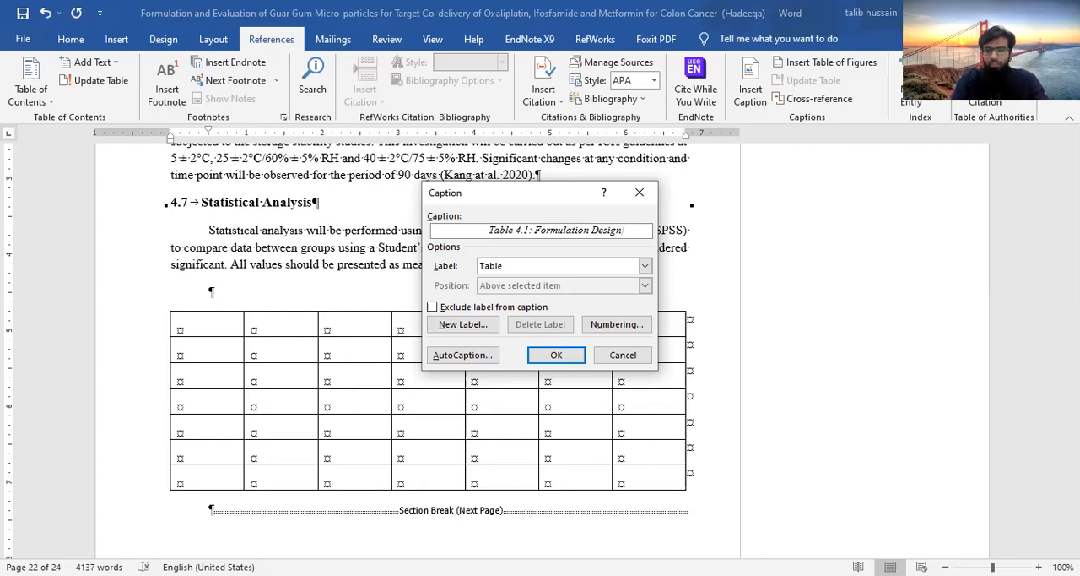
pyautogui.click(558, 356)
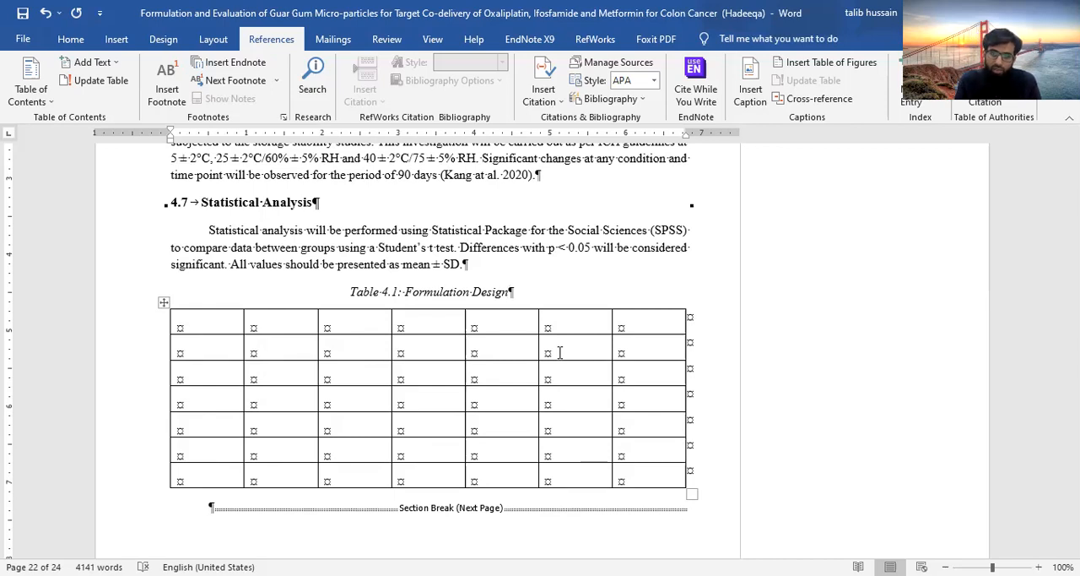
# Insert a 6x7 table after the paragraph preceding heading 2.5 Polymer, and add an empty paragraph between that text and the table
pyautogui.scroll(6, 559, 353)
pyautogui.scroll(20, 560, 352)
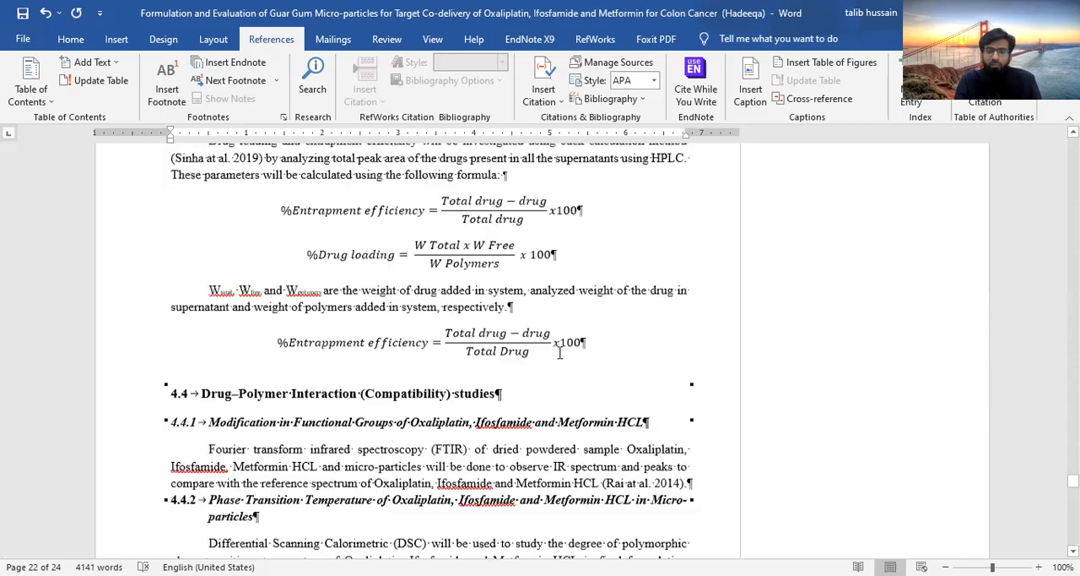
pyautogui.scroll(3, 559, 353)
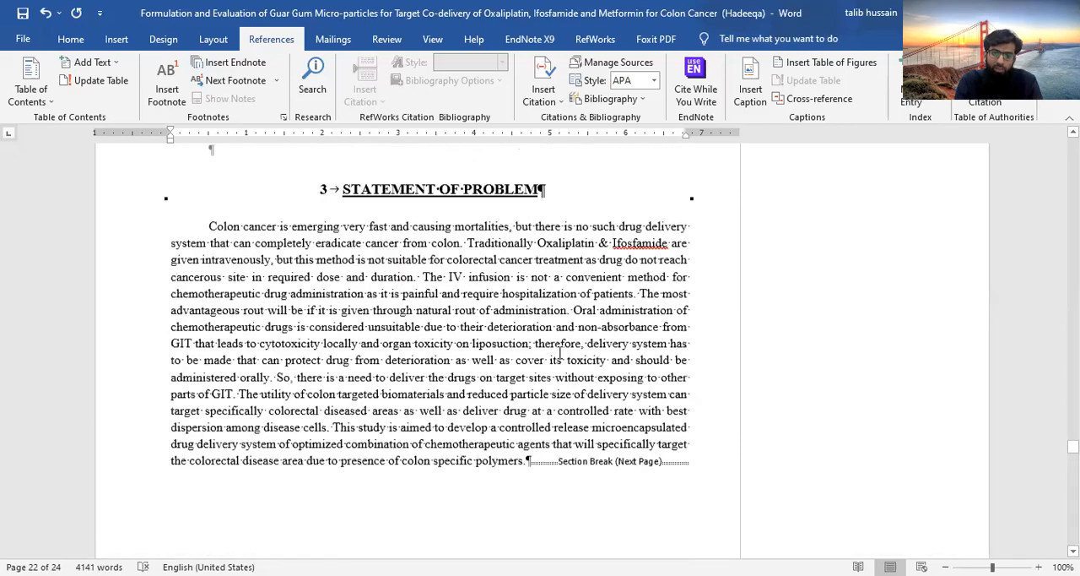
pyautogui.scroll(-2, 523, 385)
pyautogui.scroll(8, 498, 310)
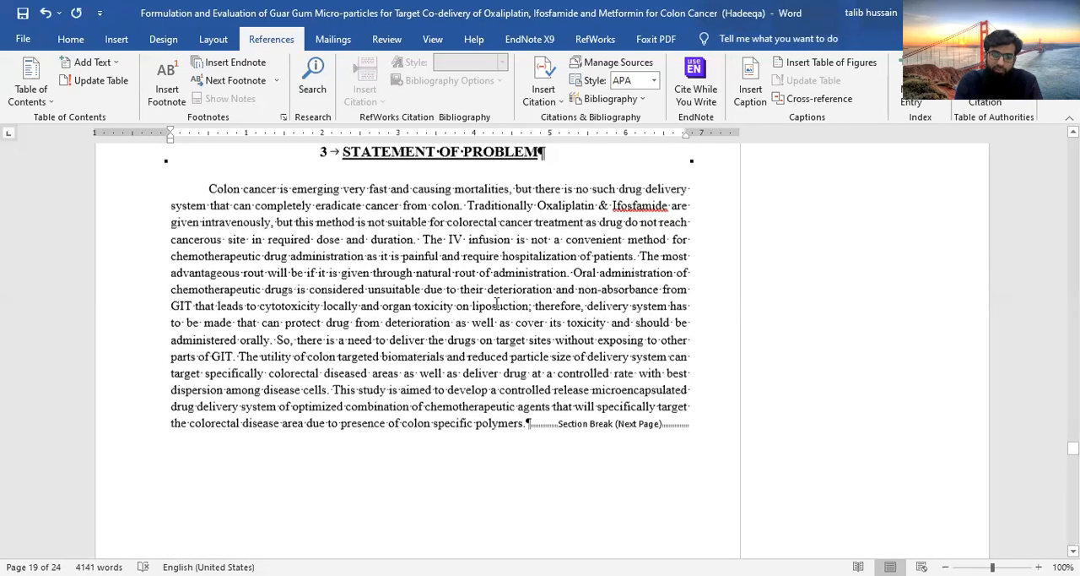
pyautogui.scroll(15, 497, 302)
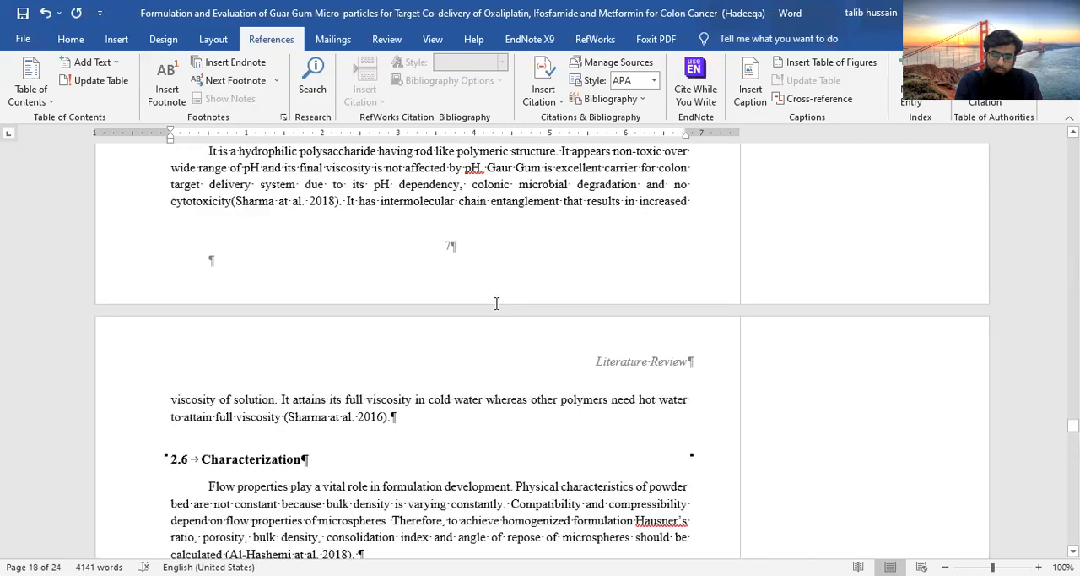
pyautogui.click(203, 265)
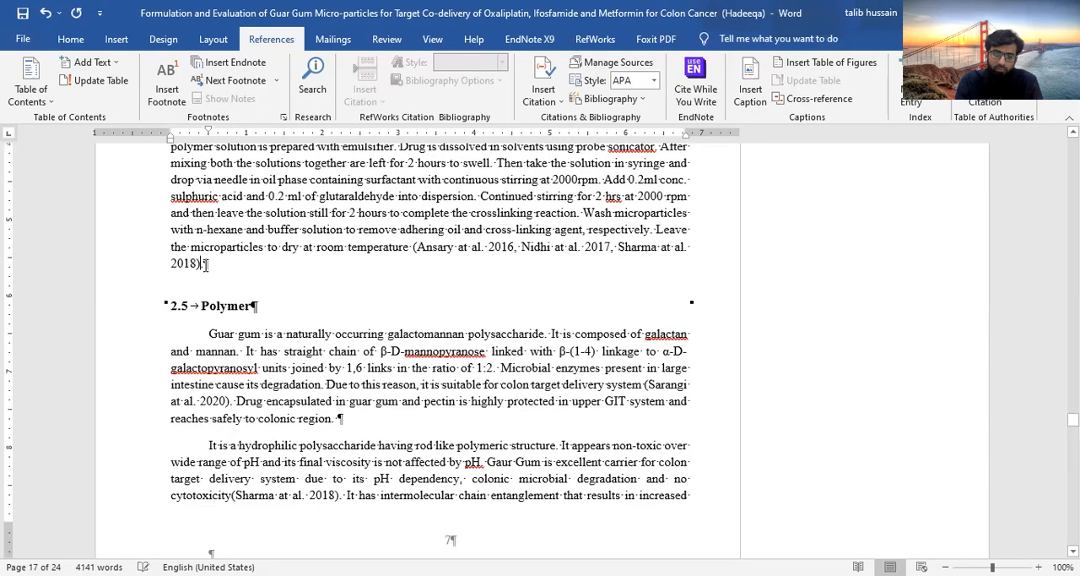
pyautogui.click(115, 43)
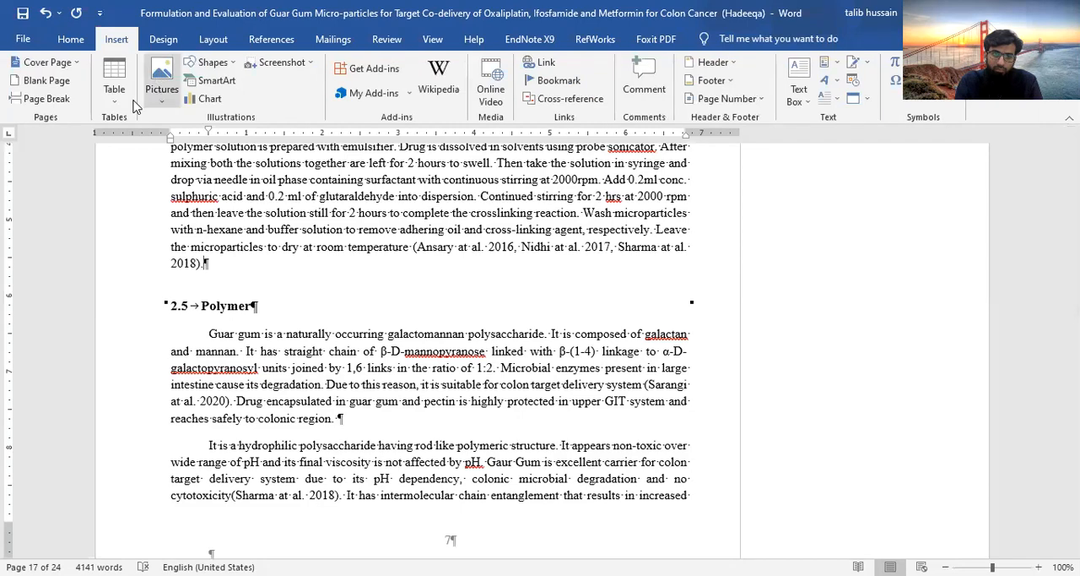
pyautogui.click(114, 75)
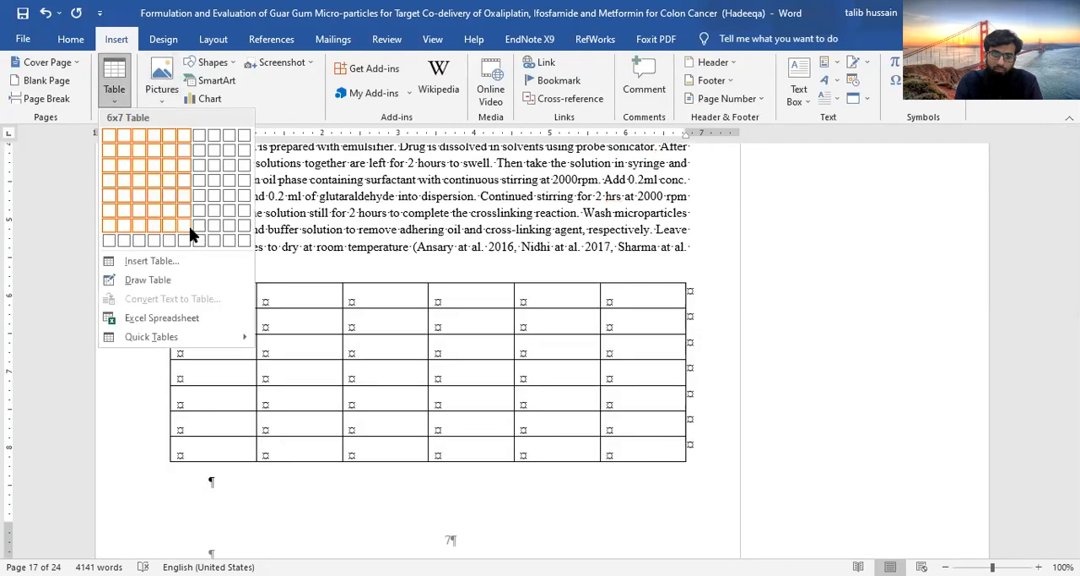
pyautogui.click(190, 226)
pyautogui.click(216, 270)
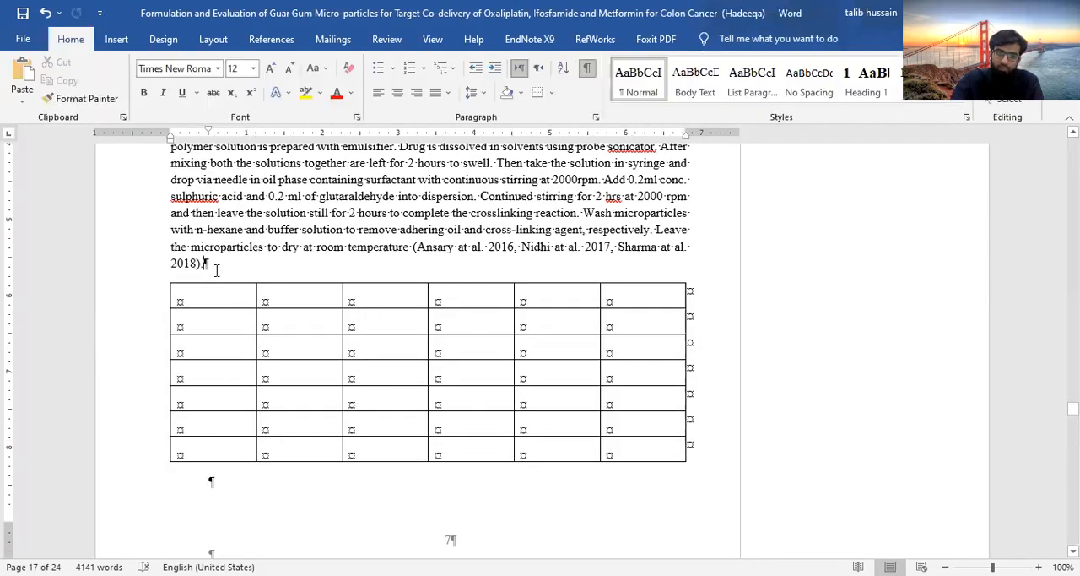
pyautogui.press('Return')
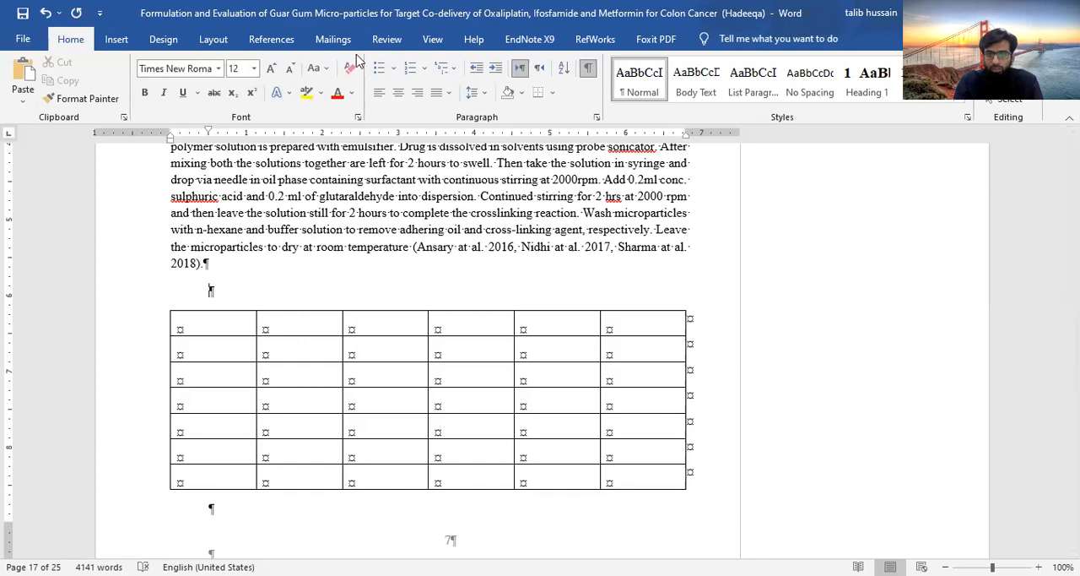
# Insert the caption "Table 2.1: Formulation Design" in the empty paragraph above the new 6x7 table
pyautogui.click(287, 40)
pyautogui.click(750, 93)
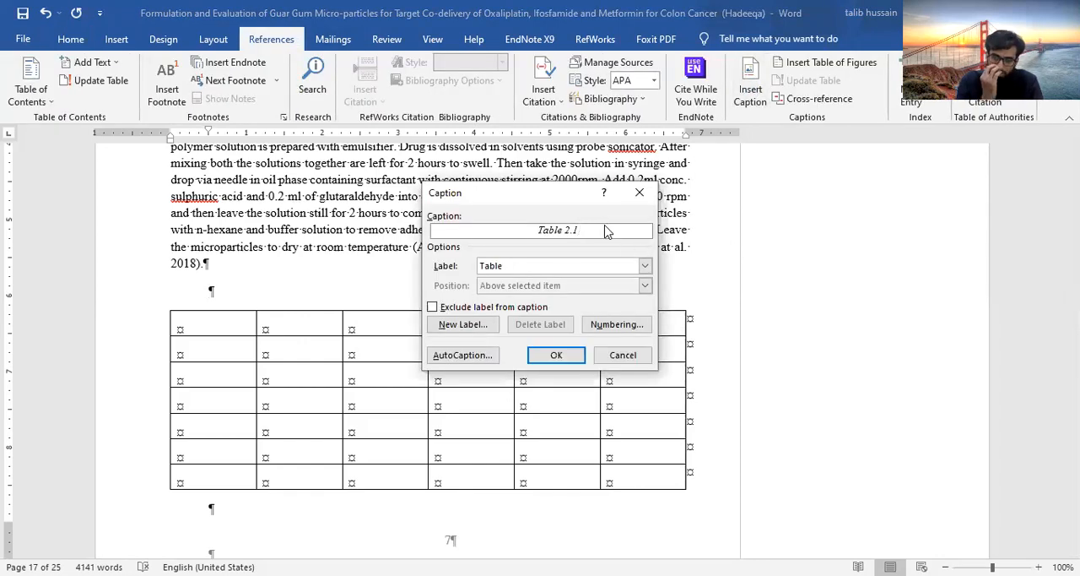
pyautogui.write(':')
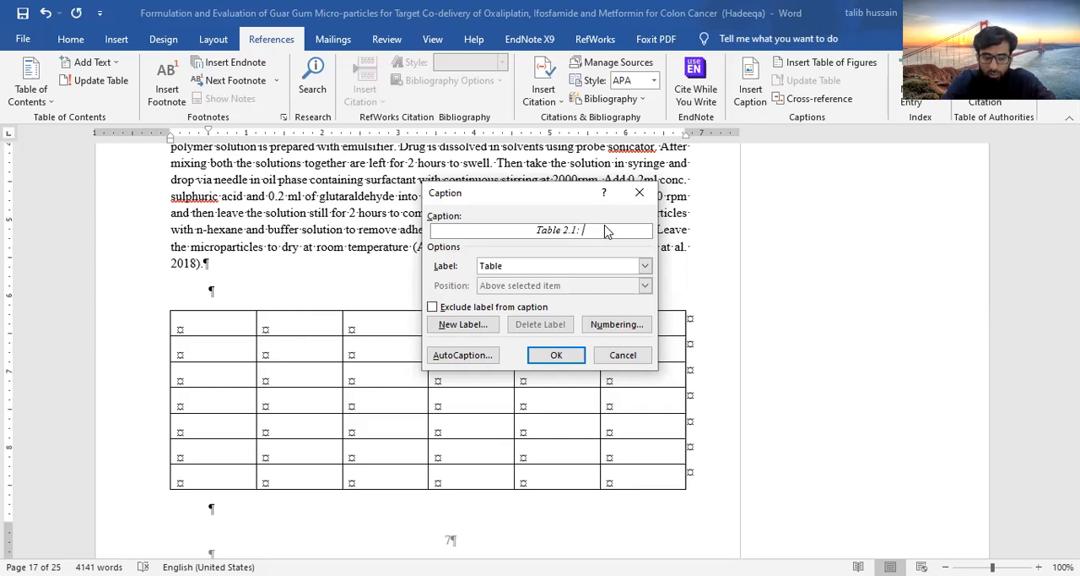
pyautogui.write('For')
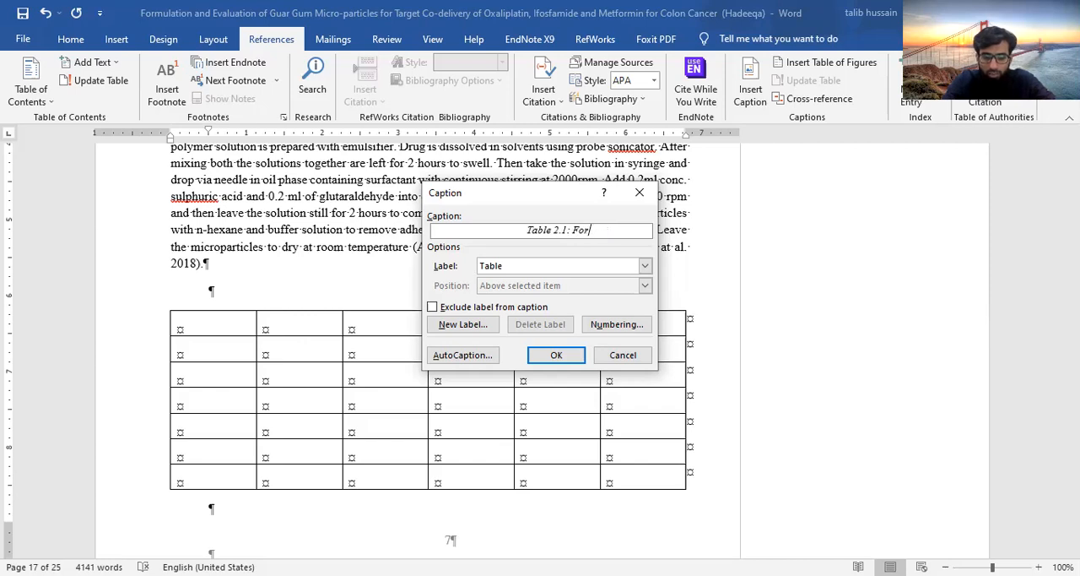
pyautogui.write('mulation')
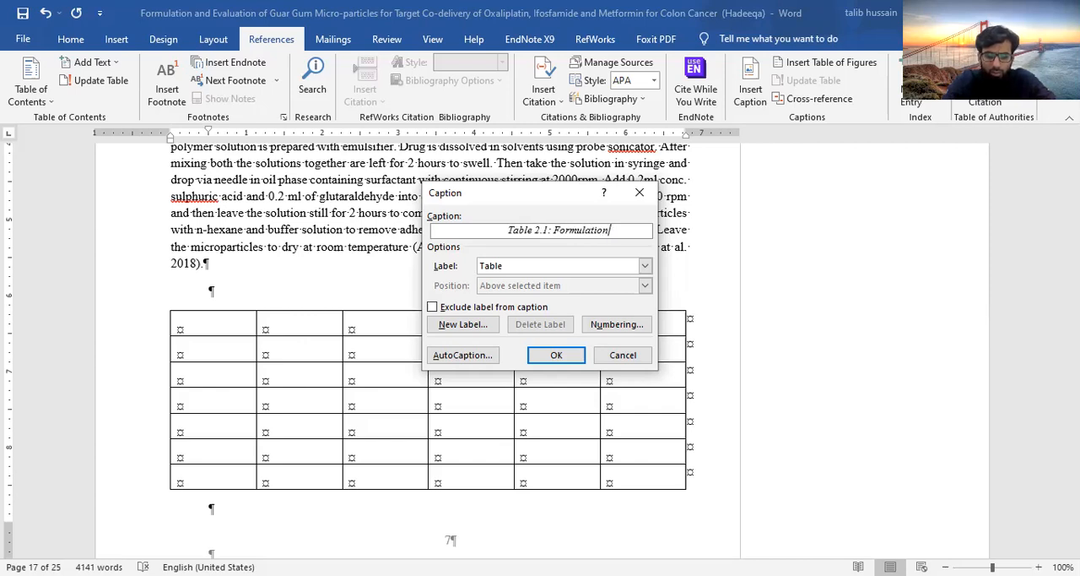
pyautogui.write(' Design')
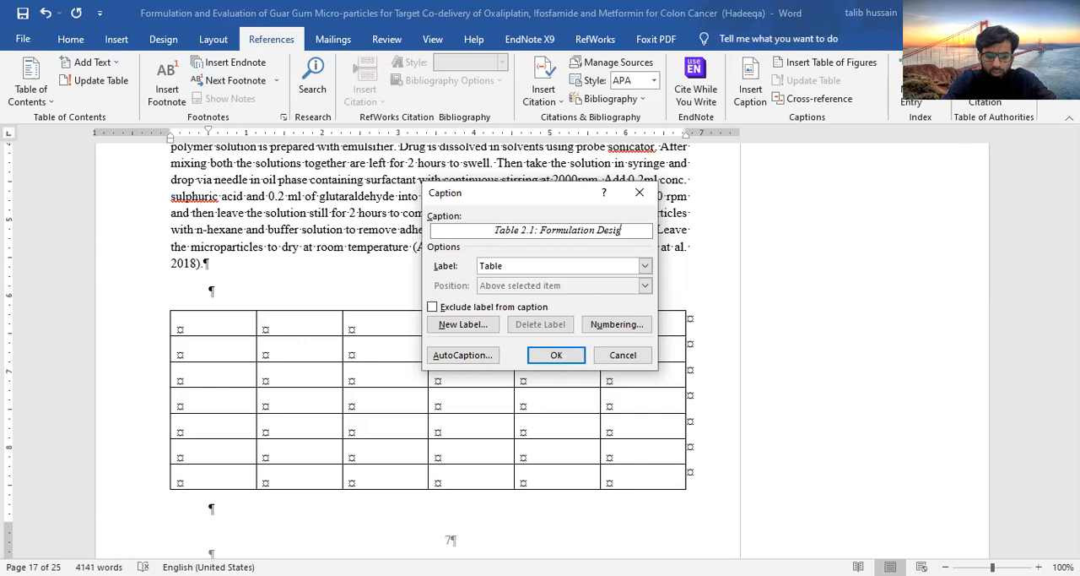
pyautogui.click(556, 357)
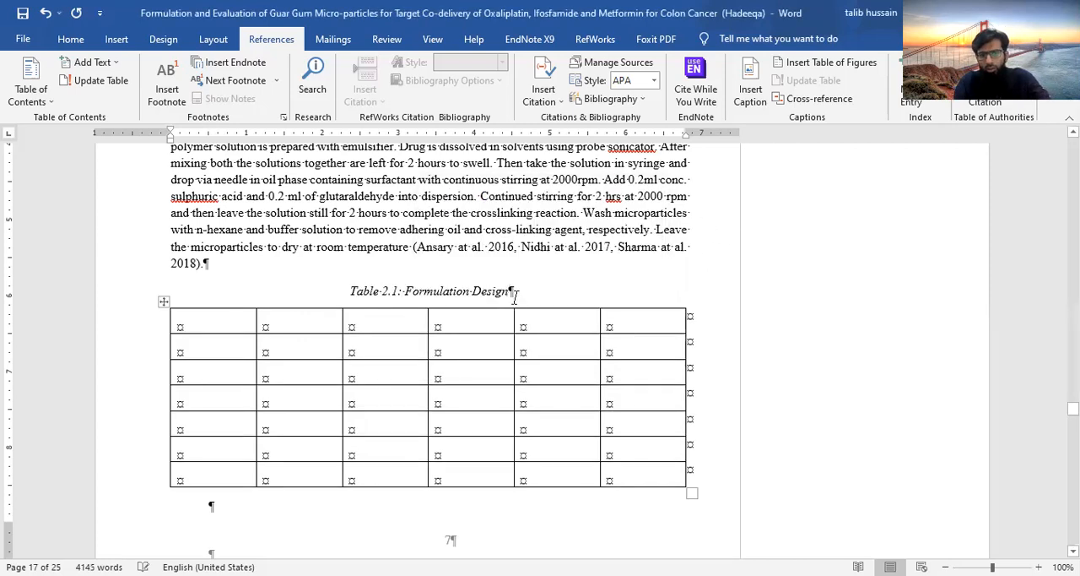
# Insert a table of figures with caption label Figure directly below the List of figures heading, keeping the template format
pyautogui.scroll(15, 465, 438)
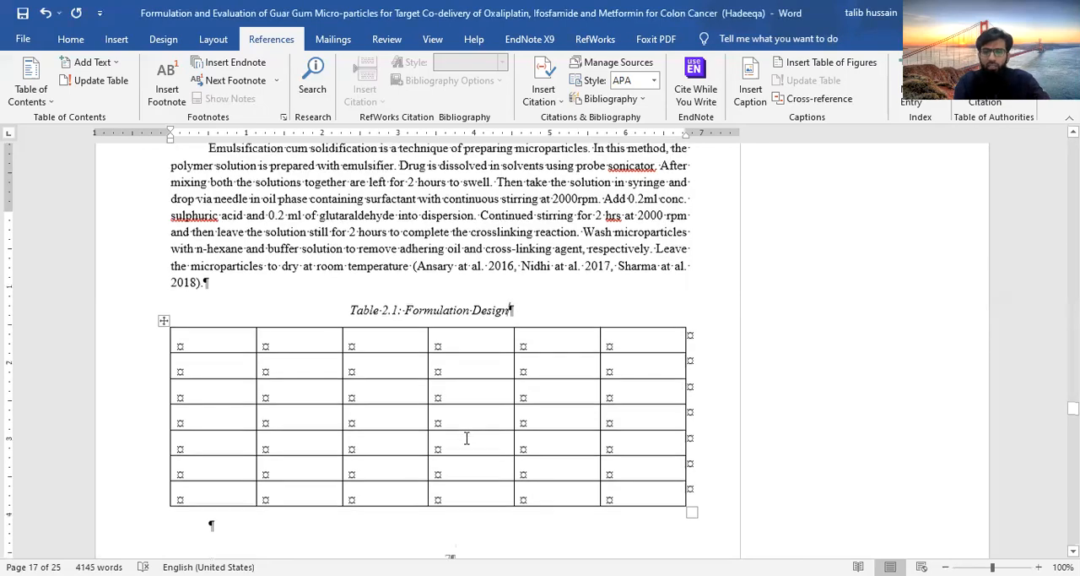
pyautogui.scroll(20, 465, 444)
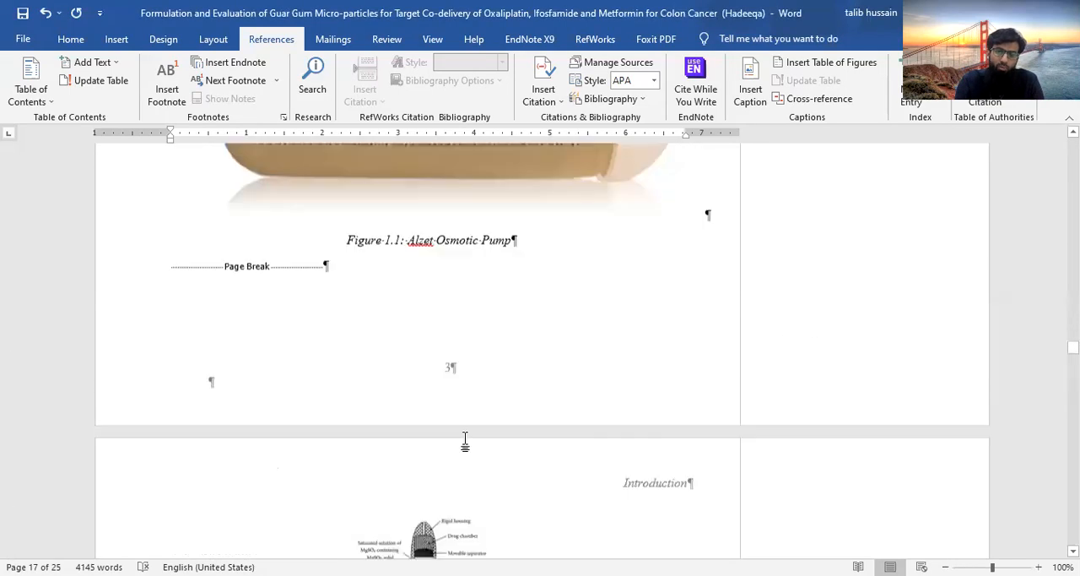
pyautogui.scroll(15, 465, 445)
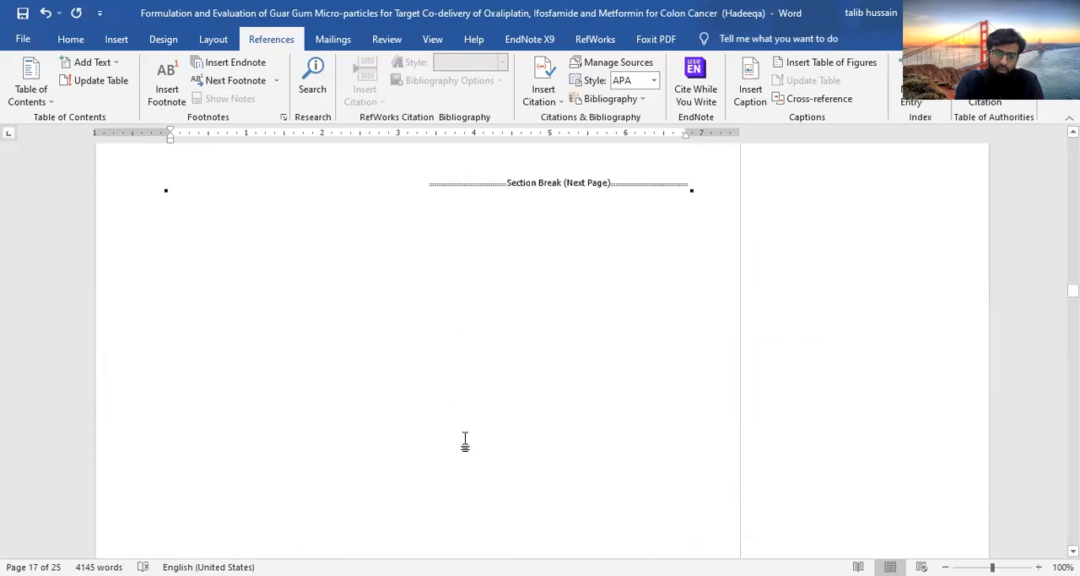
pyautogui.scroll(3, 465, 440)
pyautogui.scroll(9, 465, 445)
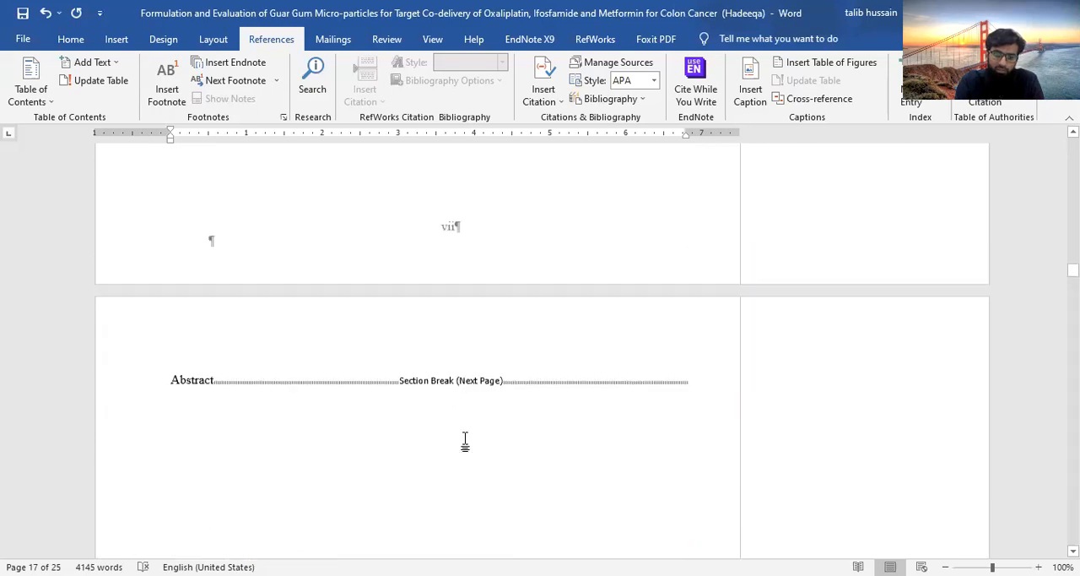
pyautogui.scroll(5, 465, 440)
pyautogui.scroll(2, 460, 426)
pyautogui.click(168, 342)
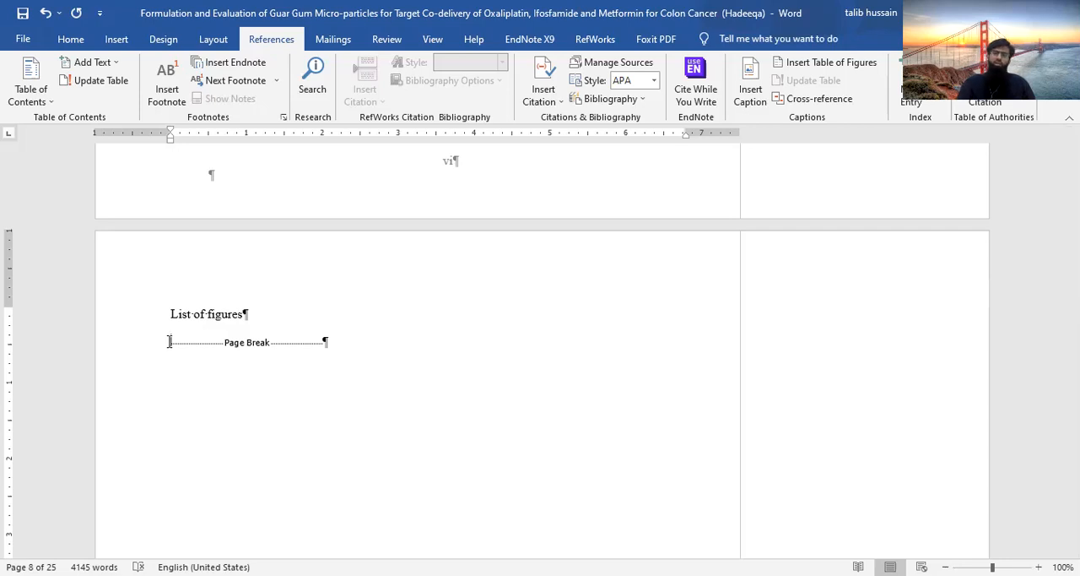
pyautogui.click(835, 72)
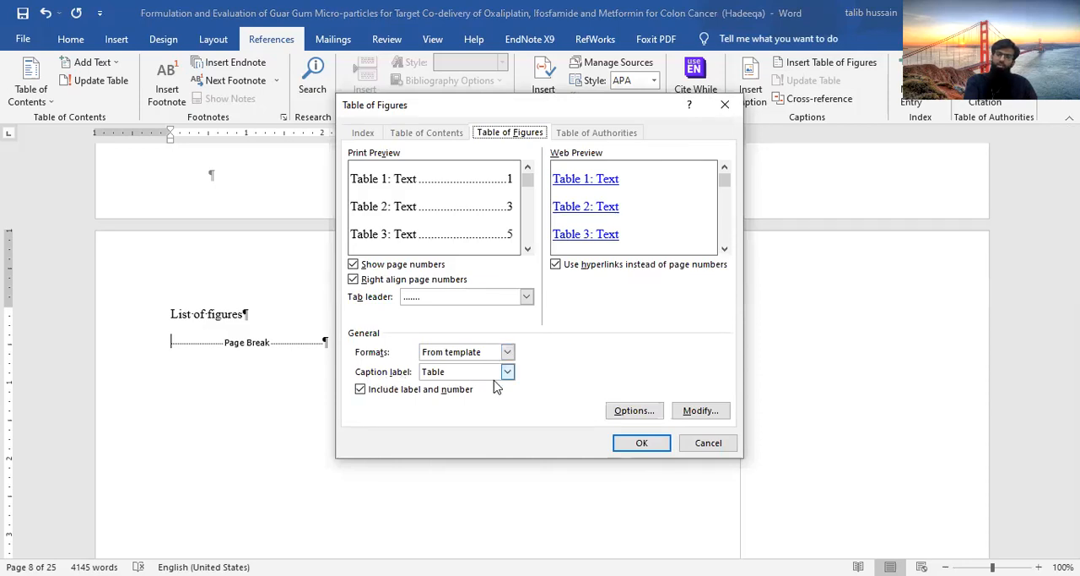
pyautogui.click(507, 372)
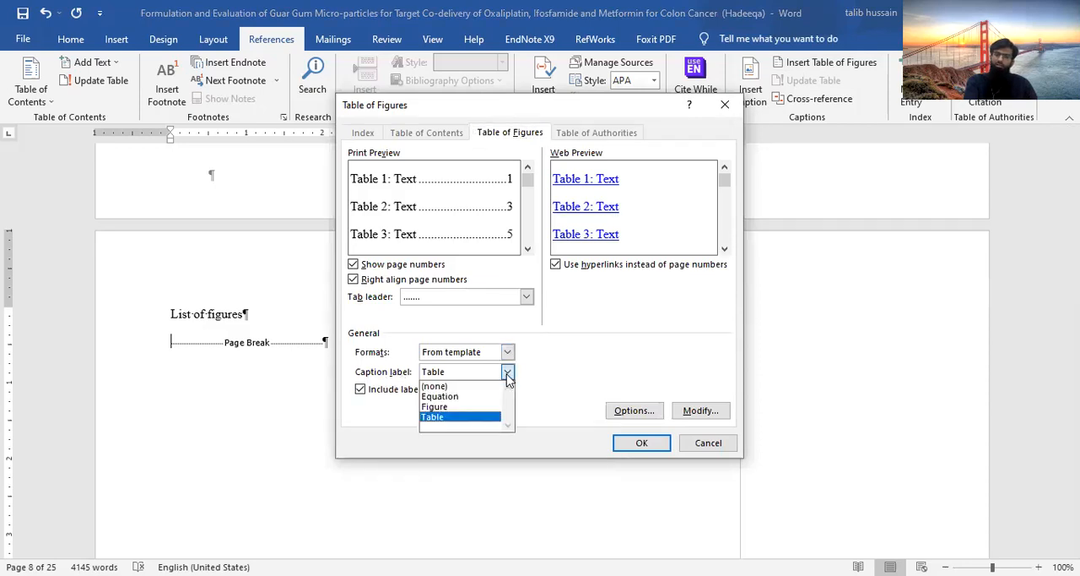
pyautogui.click(478, 407)
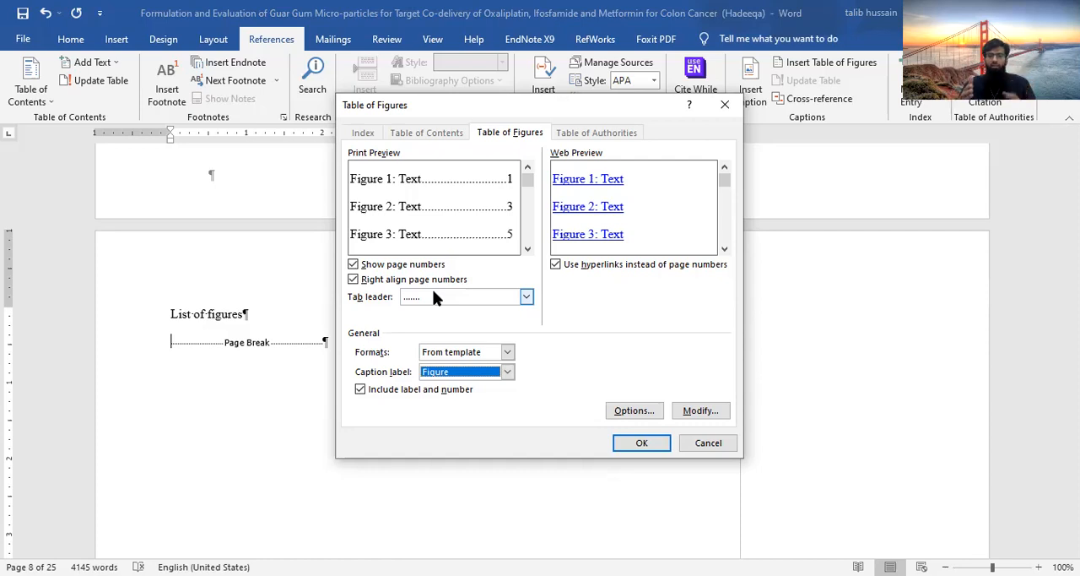
pyautogui.click(710, 411)
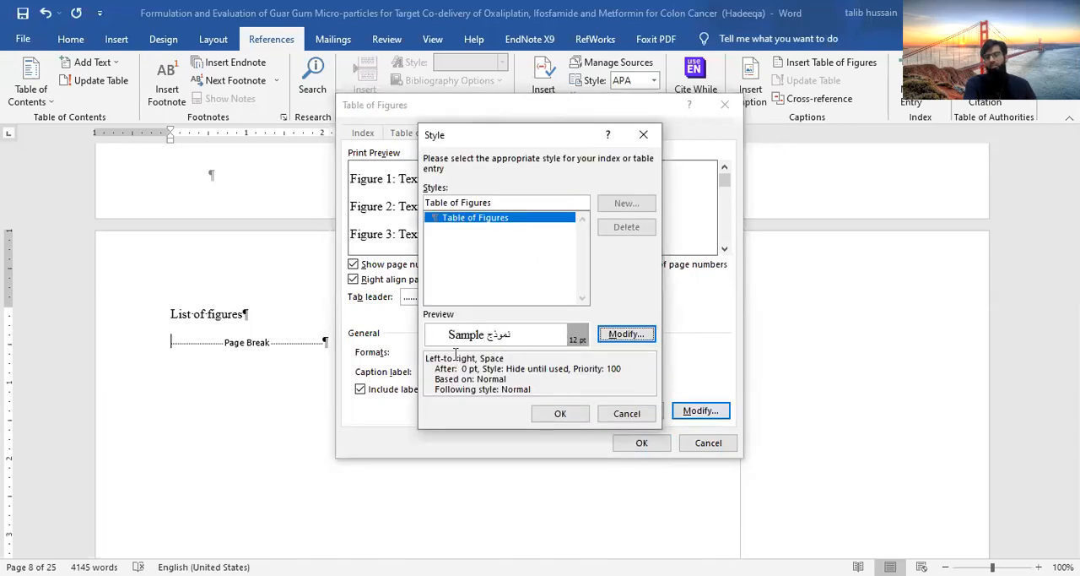
pyautogui.click(629, 414)
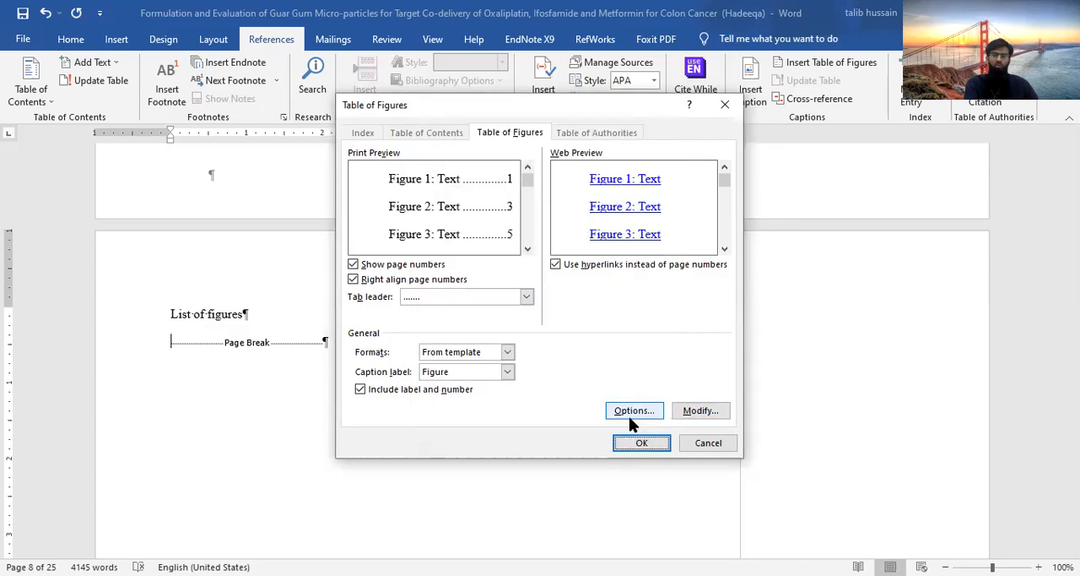
pyautogui.click(642, 443)
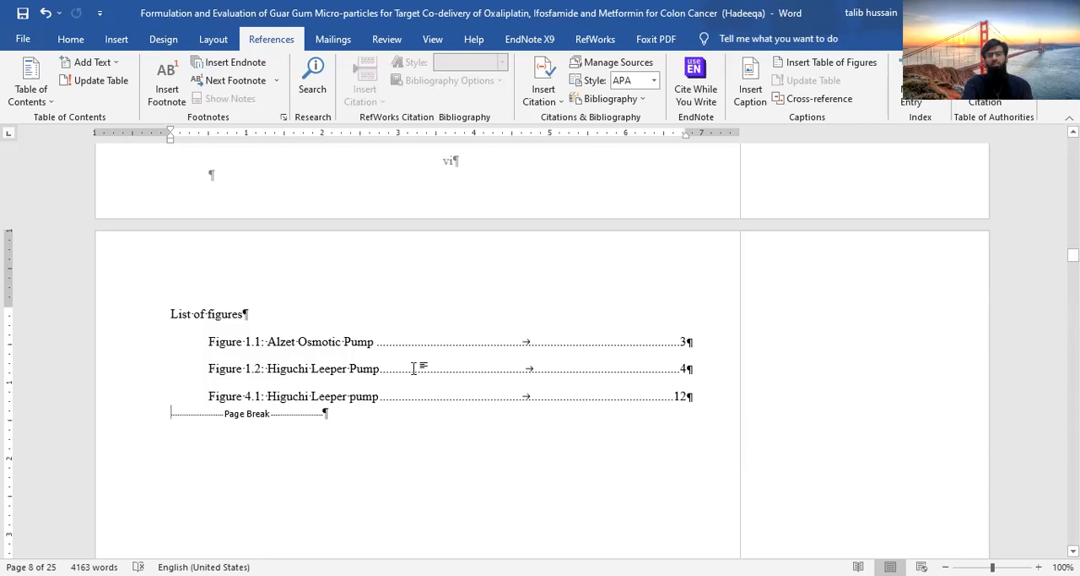
# Insert a table of figures with caption label Table directly below the List of tables heading, keeping the template format
pyautogui.scroll(18, 415, 368)
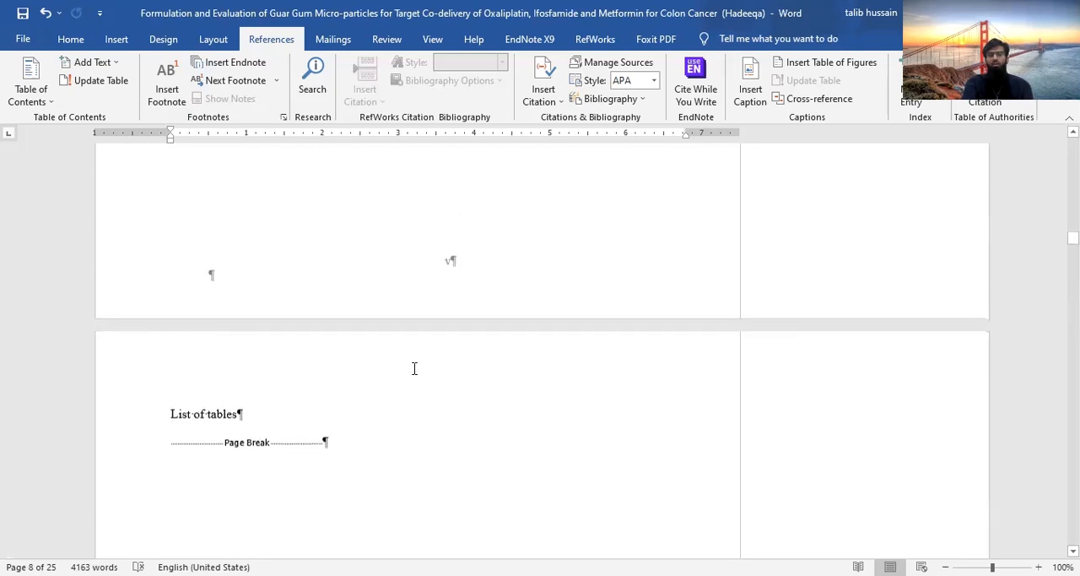
pyautogui.scroll(-2, 415, 368)
pyautogui.click(169, 374)
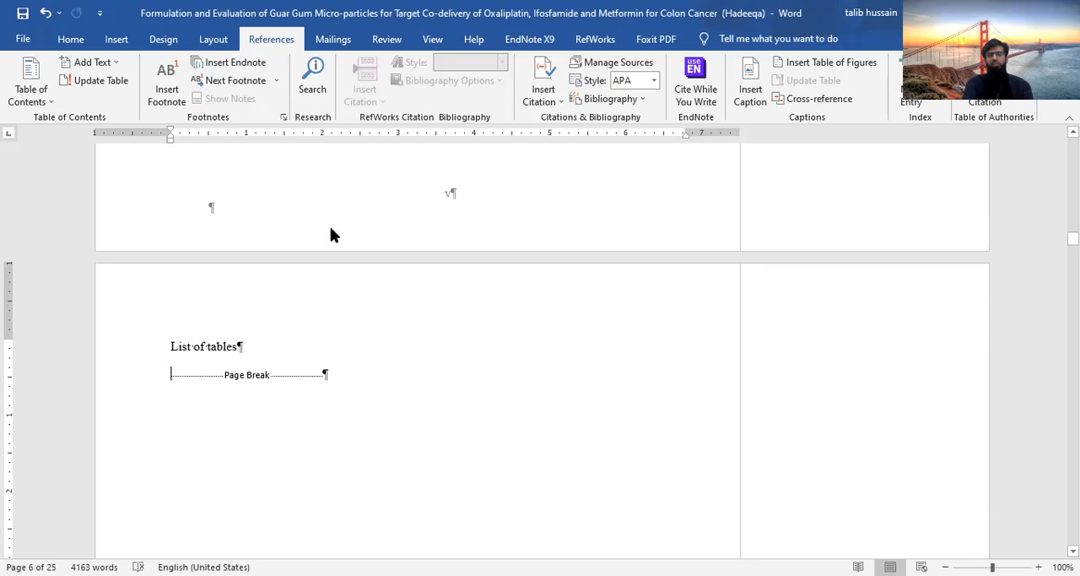
pyautogui.click(832, 61)
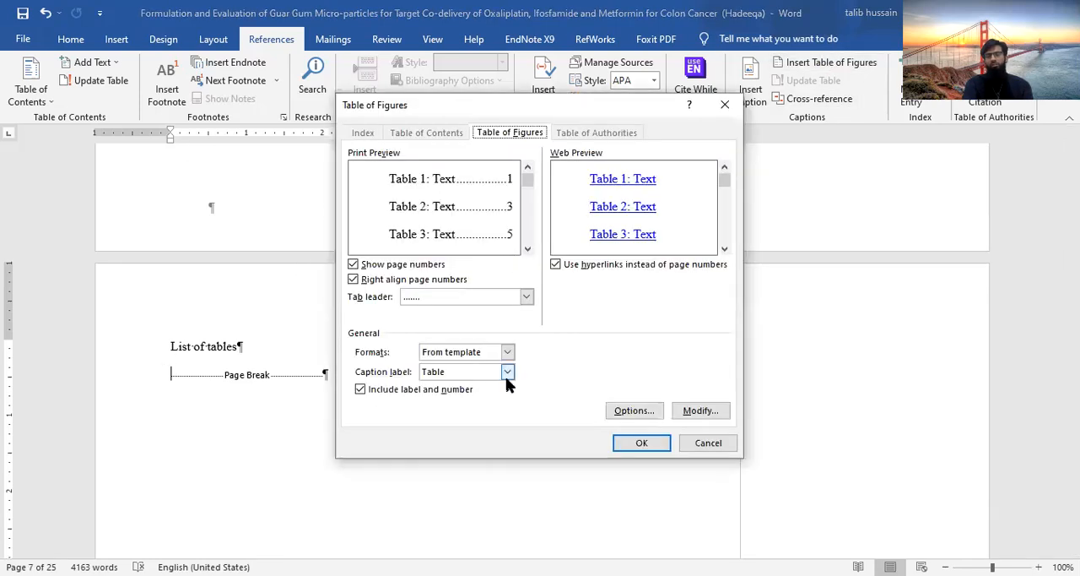
pyautogui.click(507, 371)
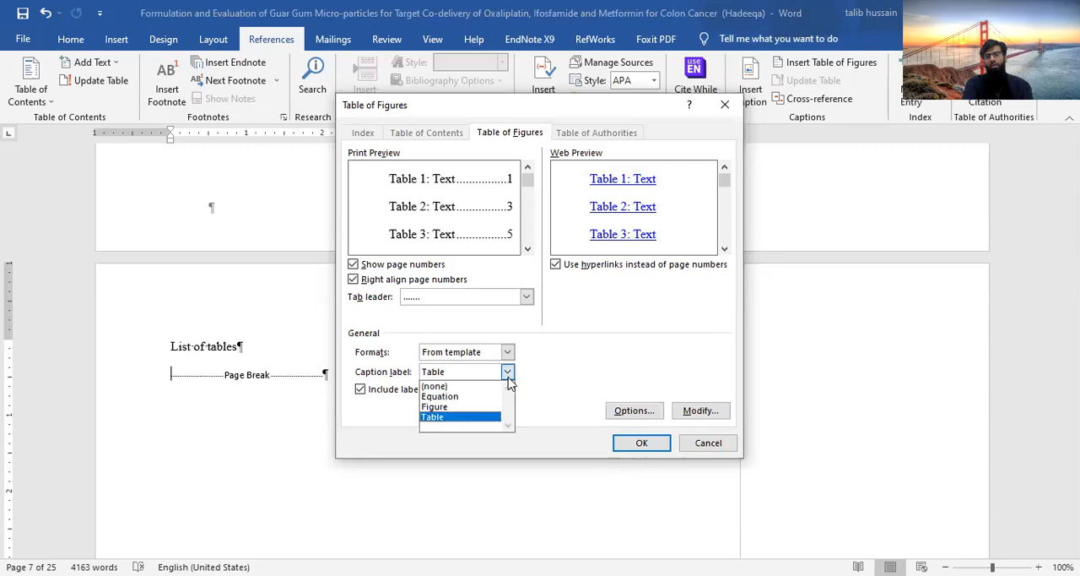
pyautogui.click(507, 371)
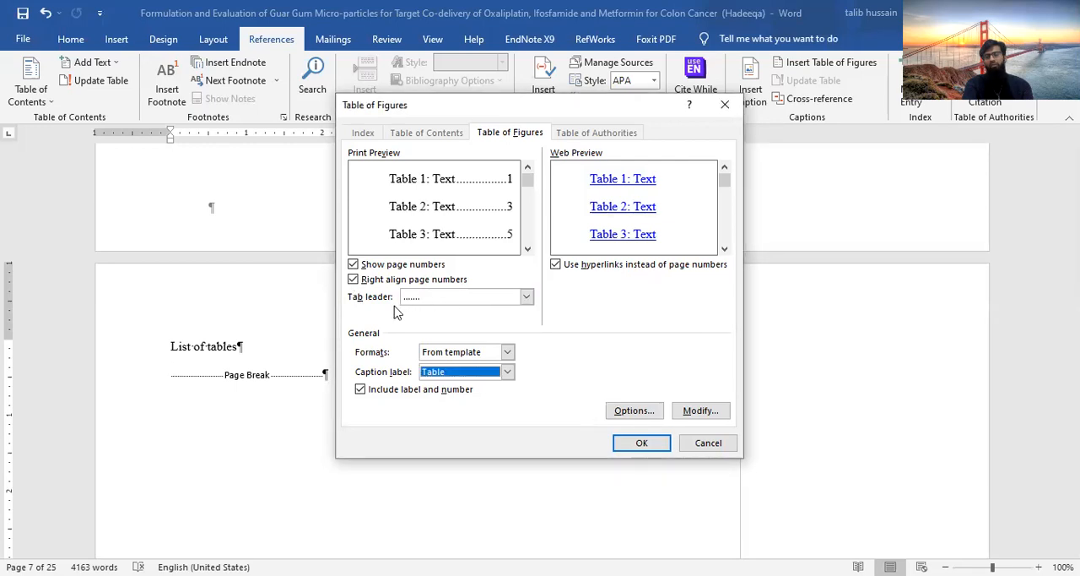
pyautogui.click(698, 411)
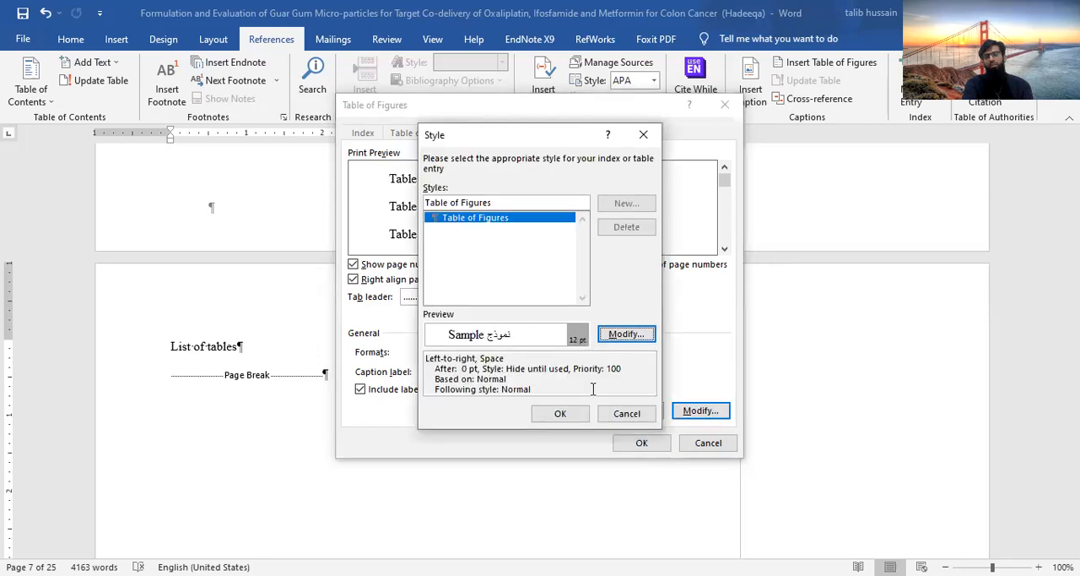
pyautogui.click(635, 414)
pyautogui.click(641, 443)
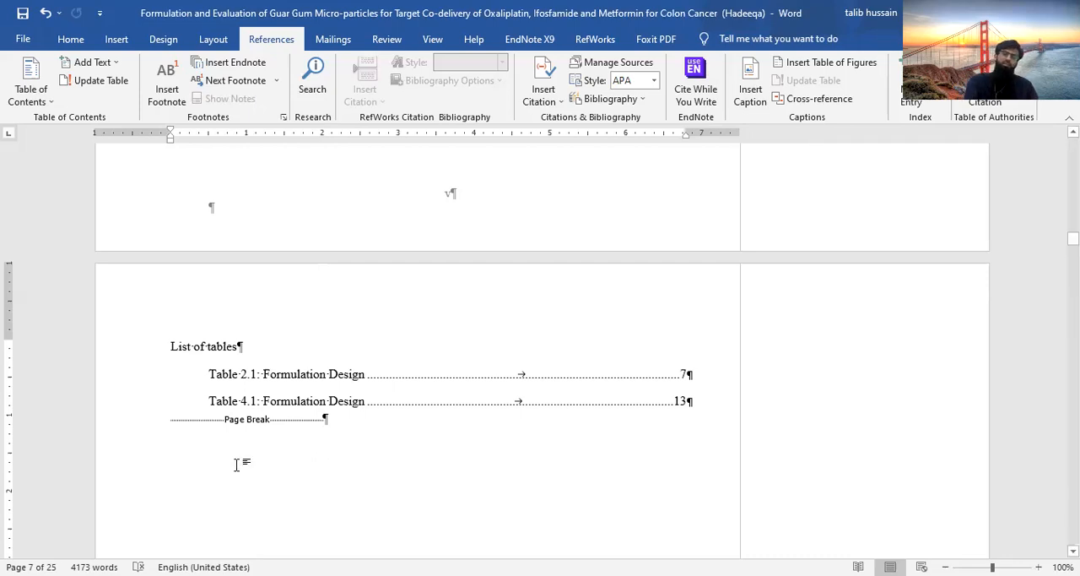
# Insert two page breaks after the Introduction's Metformin HCL paragraph, just before the paragraph starting "Oral administration of this combination"
pyautogui.scroll(-5, 379, 456)
pyautogui.scroll(-6, 385, 398)
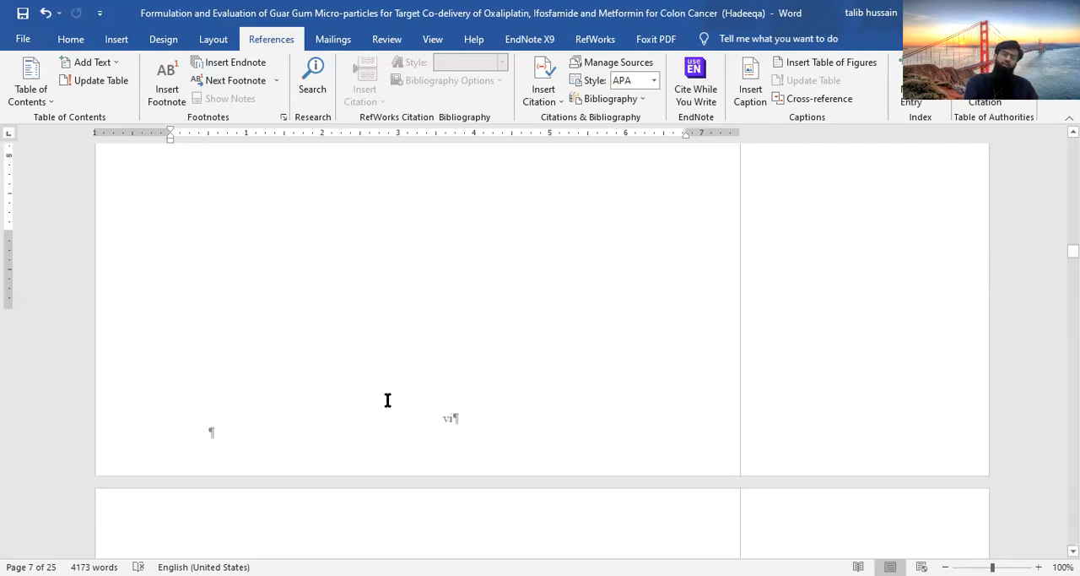
pyautogui.scroll(-4, 402, 295)
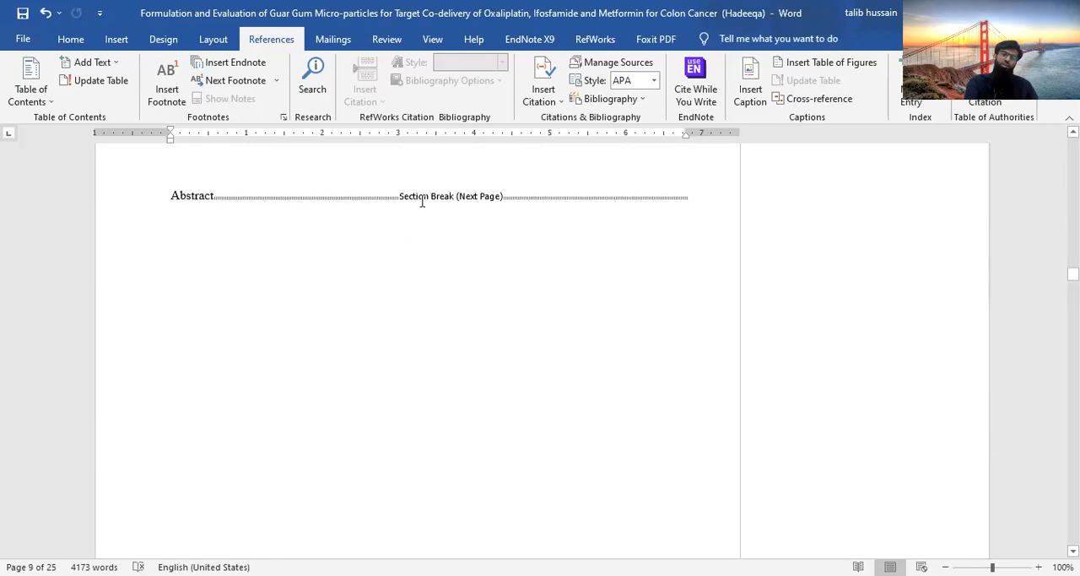
pyautogui.scroll(-15, 422, 200)
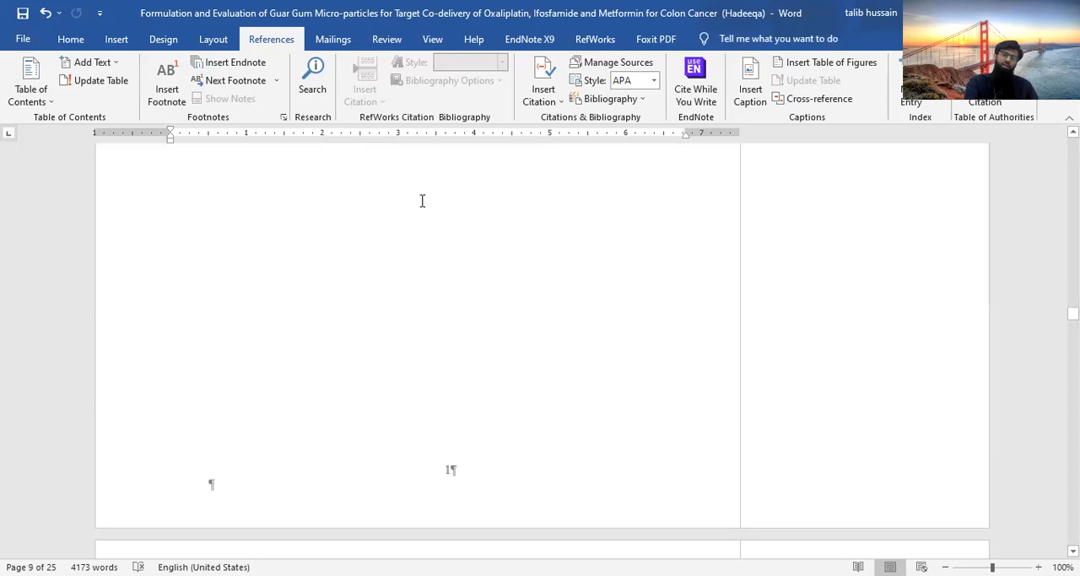
pyautogui.scroll(-10, 422, 203)
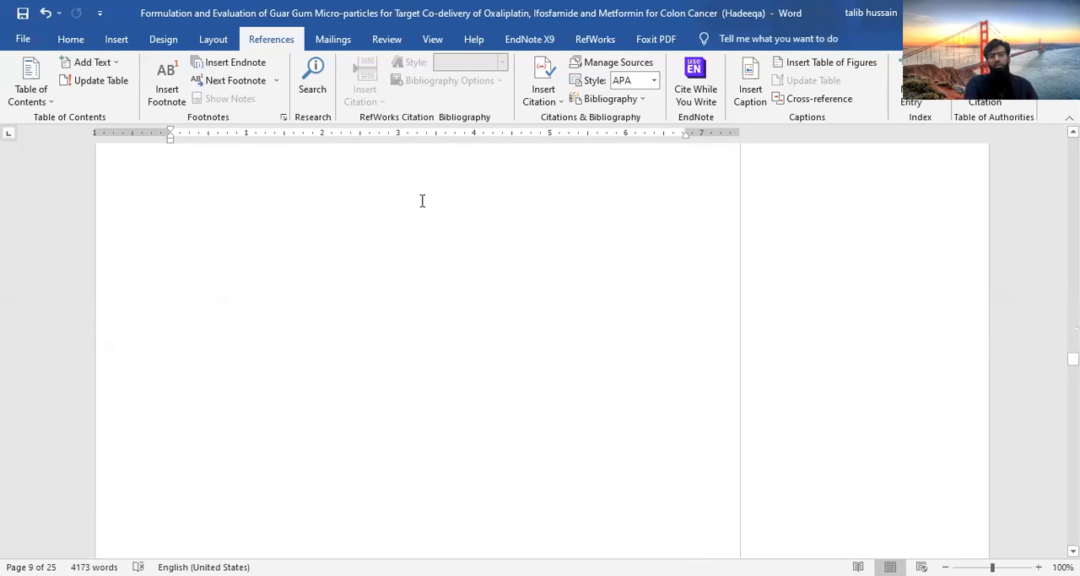
pyautogui.scroll(10, 422, 200)
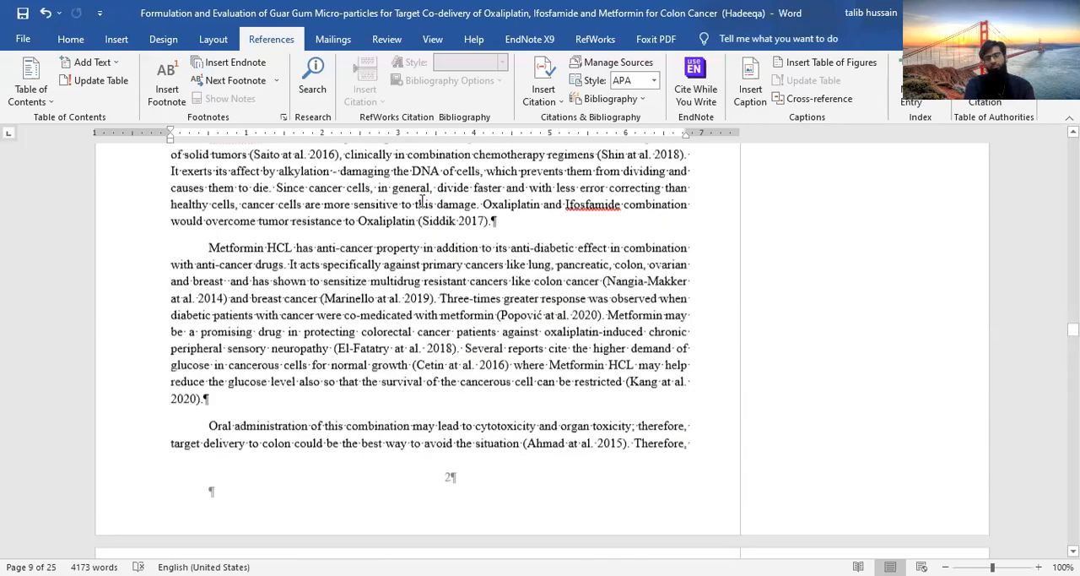
pyautogui.scroll(-3, 422, 200)
pyautogui.click(213, 311)
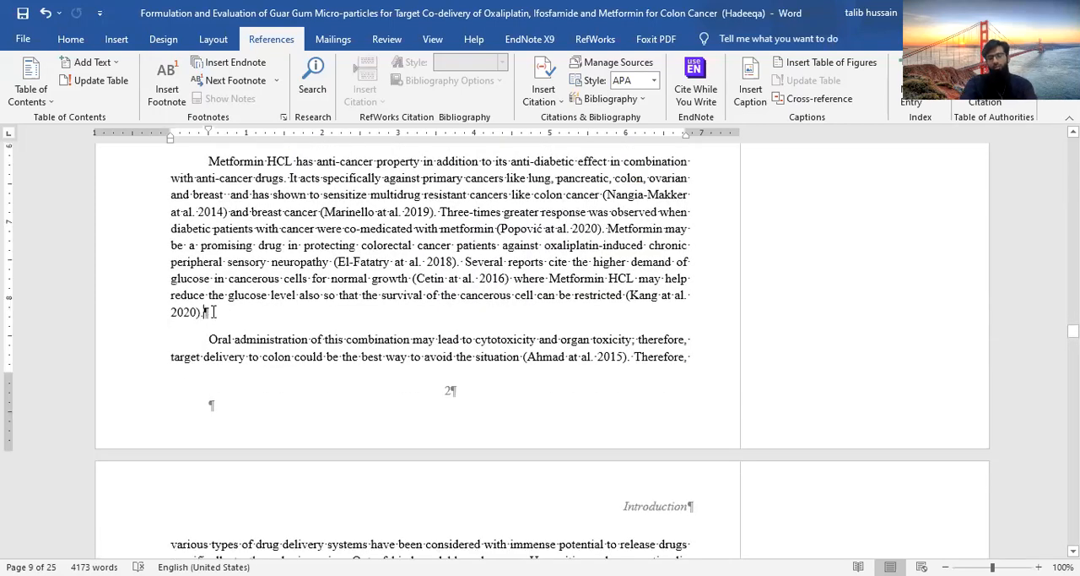
pyautogui.hotkey('ctrl', 'Return')
pyautogui.hotkey('ctrl', 'Return')
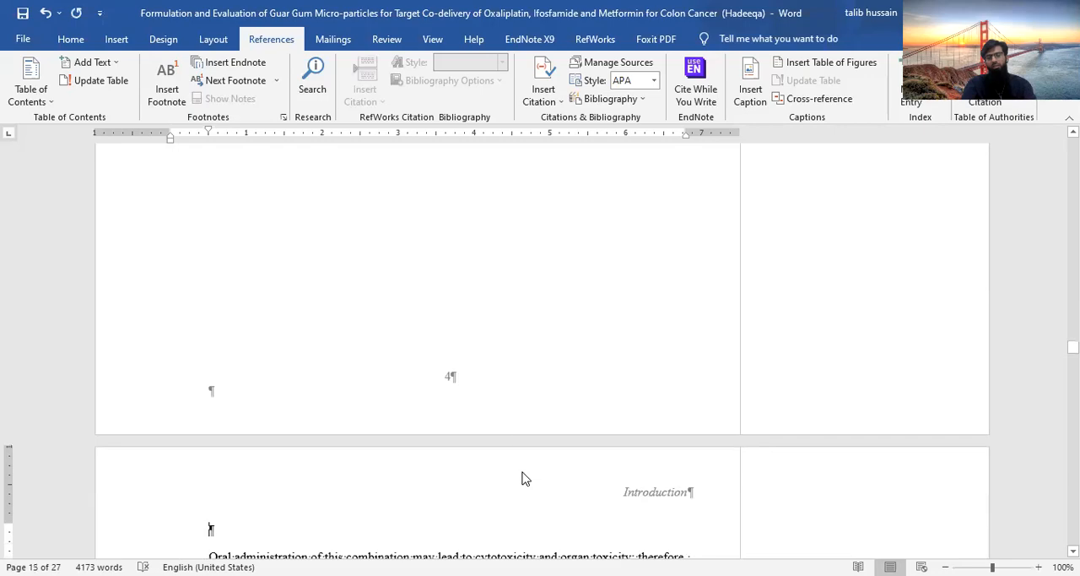
# Insert two page breaks at the end of the paragraph preceding heading 2.2 Delivery systems regarding Oxaliplatin, Ifosfamide and Metformin
pyautogui.scroll(-20, 522, 478)
pyautogui.scroll(-15, 507, 320)
pyautogui.scroll(-8, 166, 496)
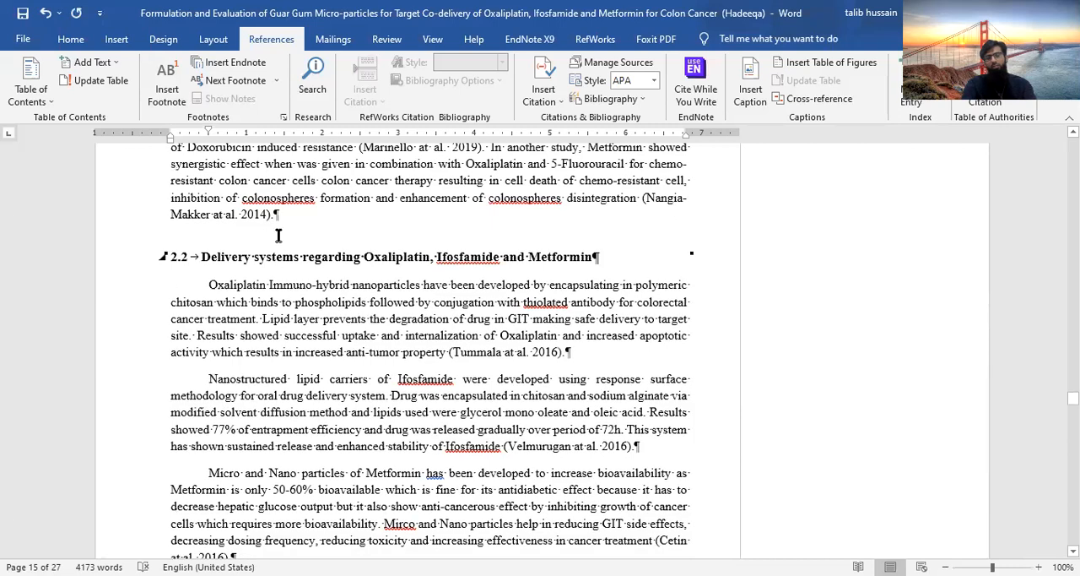
pyautogui.click(279, 236)
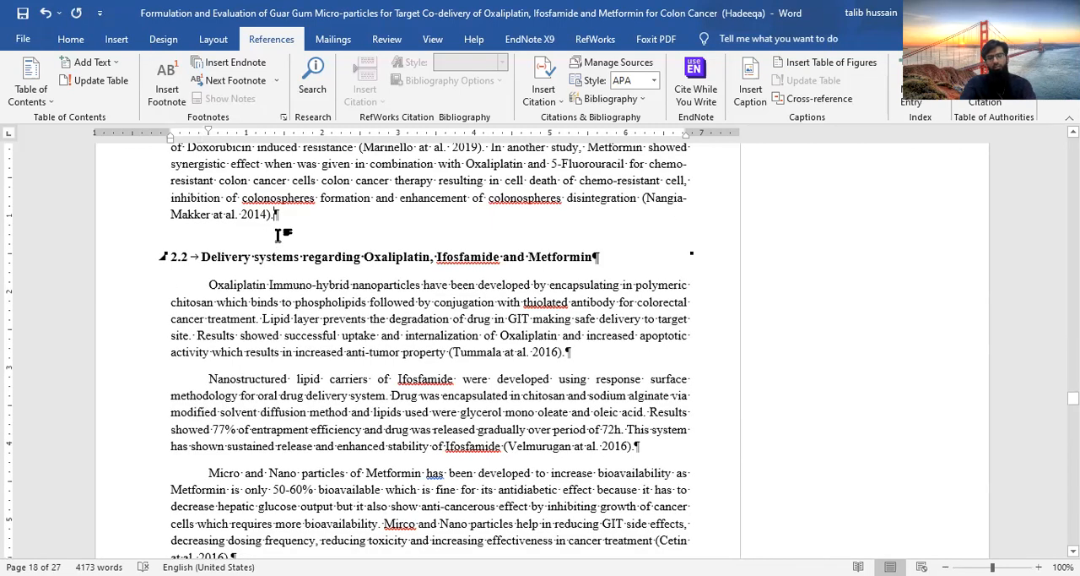
pyautogui.scroll(-20, 278, 236)
pyautogui.scroll(-20, 440, 437)
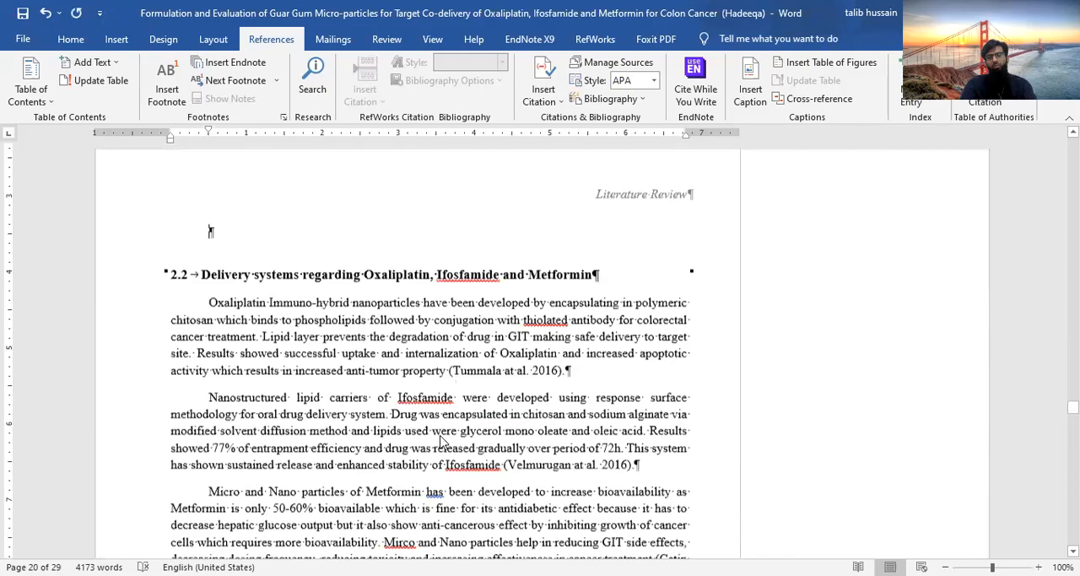
# Insert two page breaks after the last entrapment efficiency equation in section 4.3.3, just before heading 4.4
pyautogui.scroll(-20, 441, 436)
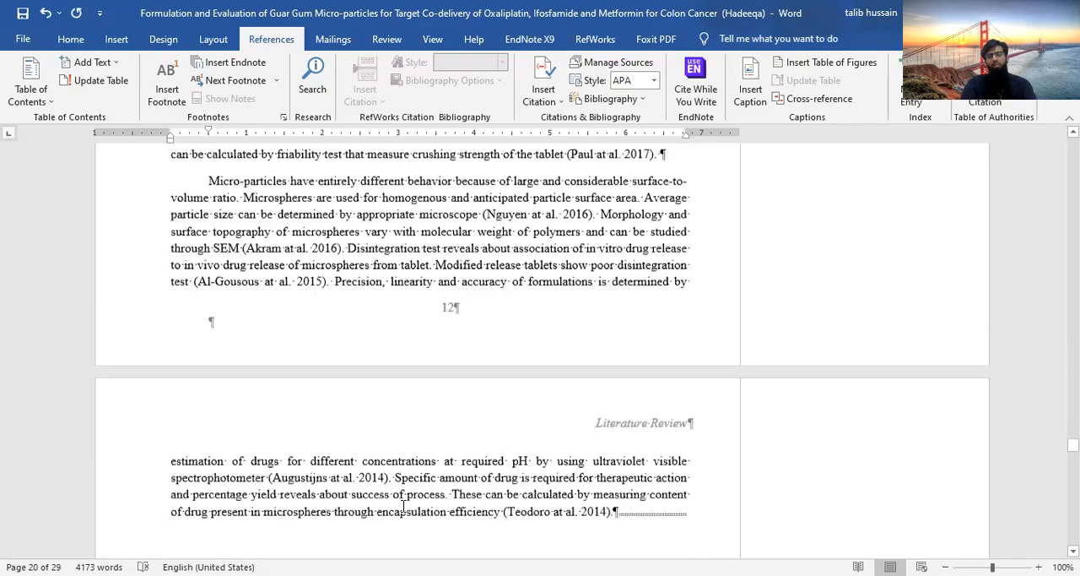
pyautogui.scroll(-10, 431, 515)
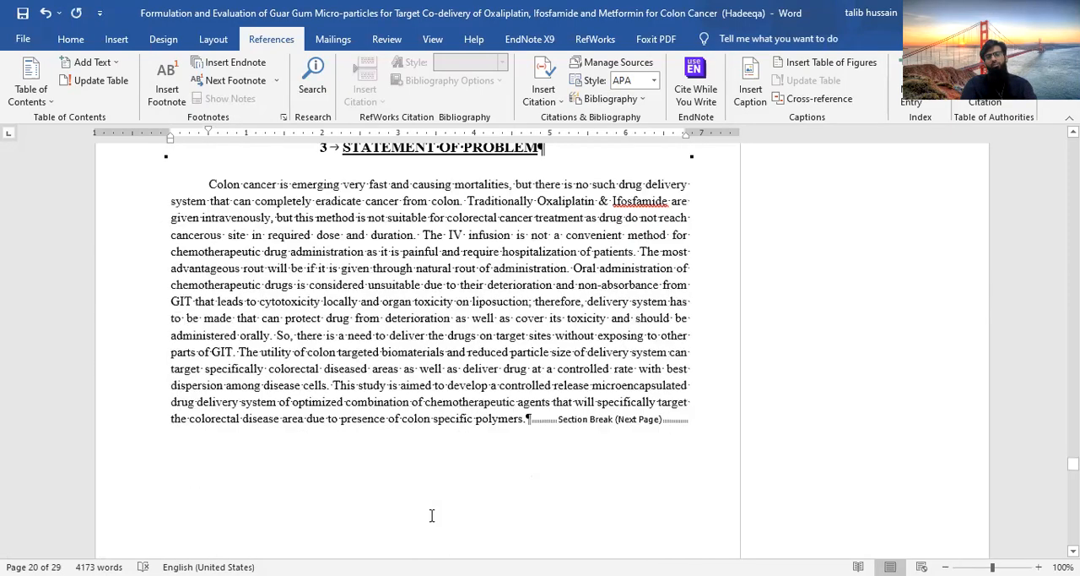
pyautogui.scroll(-15, 431, 515)
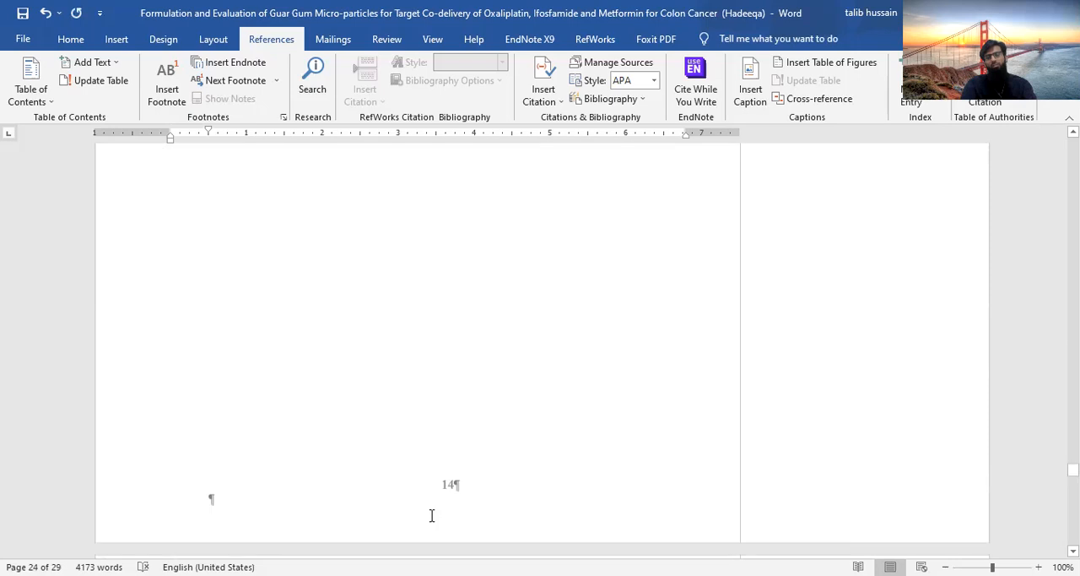
pyautogui.scroll(-15, 431, 514)
pyautogui.scroll(-2, 432, 515)
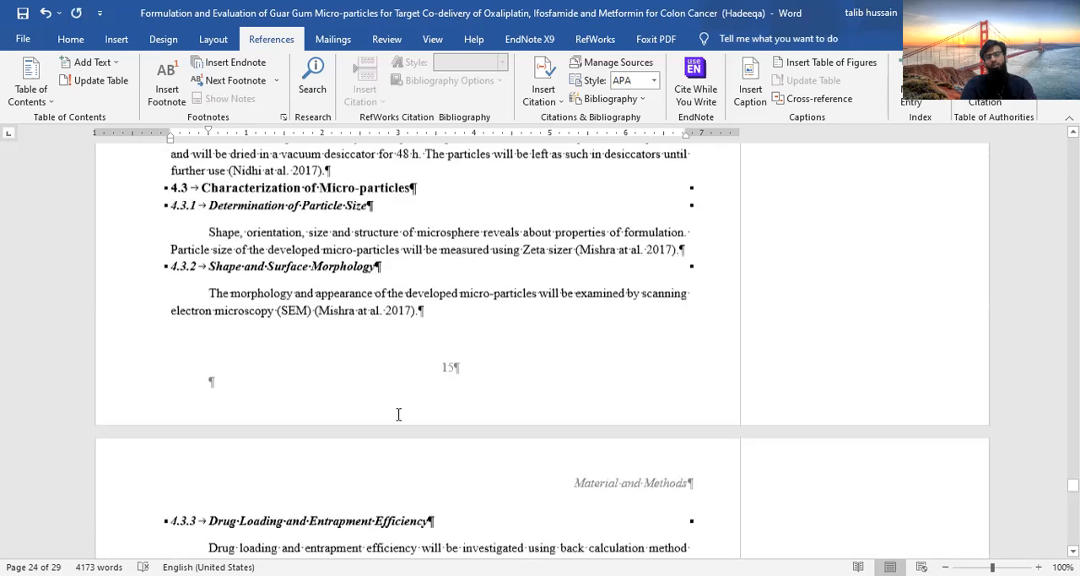
pyautogui.scroll(-3, 398, 413)
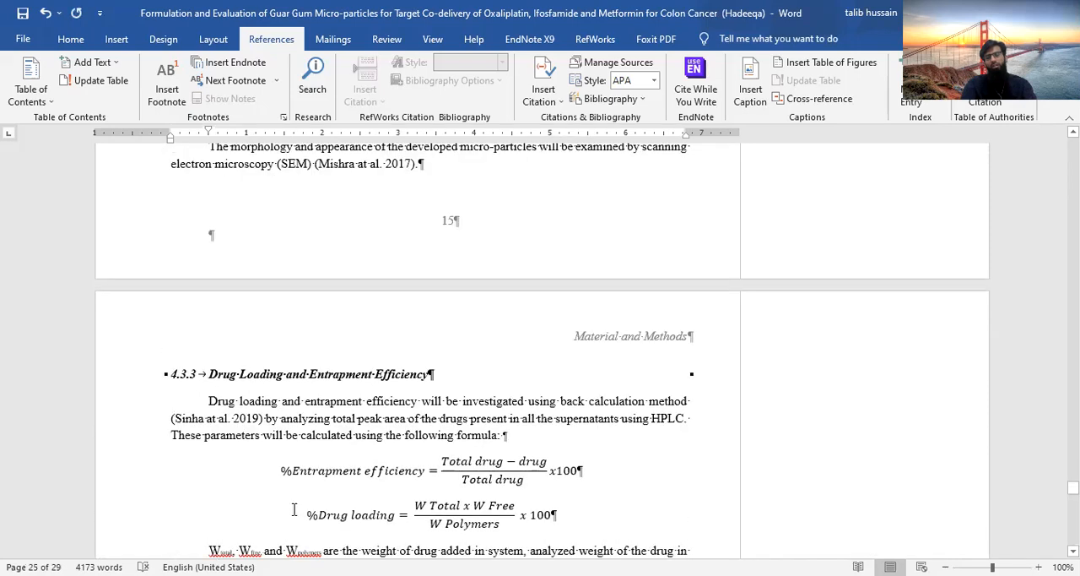
pyautogui.scroll(-4, 248, 414)
pyautogui.click(208, 457)
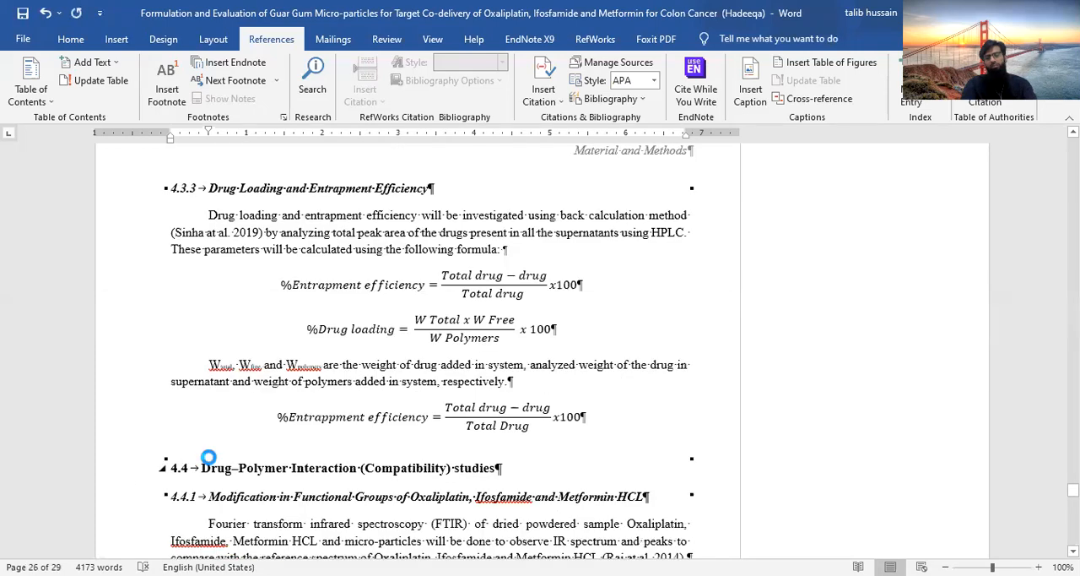
pyautogui.click(621, 440)
pyautogui.hotkey('ctrl', 'Return')
pyautogui.hotkey('ctrl', 'Return')
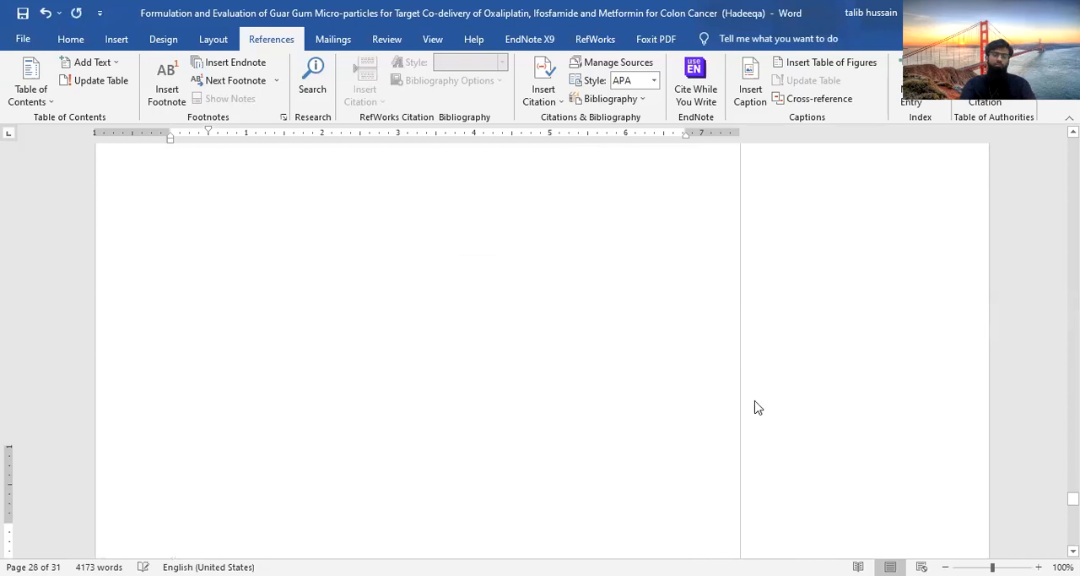
# Update the entire table of contents so it reflects the document's shifted pages
pyautogui.scroll(-3, 602, 393)
pyautogui.scroll(3, 603, 388)
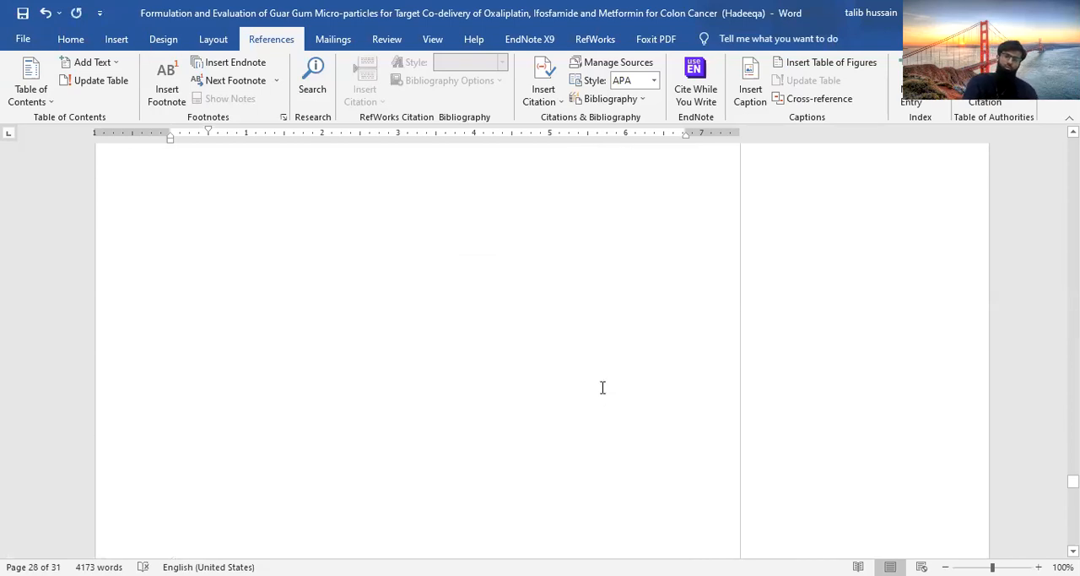
pyautogui.scroll(-5, 602, 387)
pyautogui.scroll(10, 603, 392)
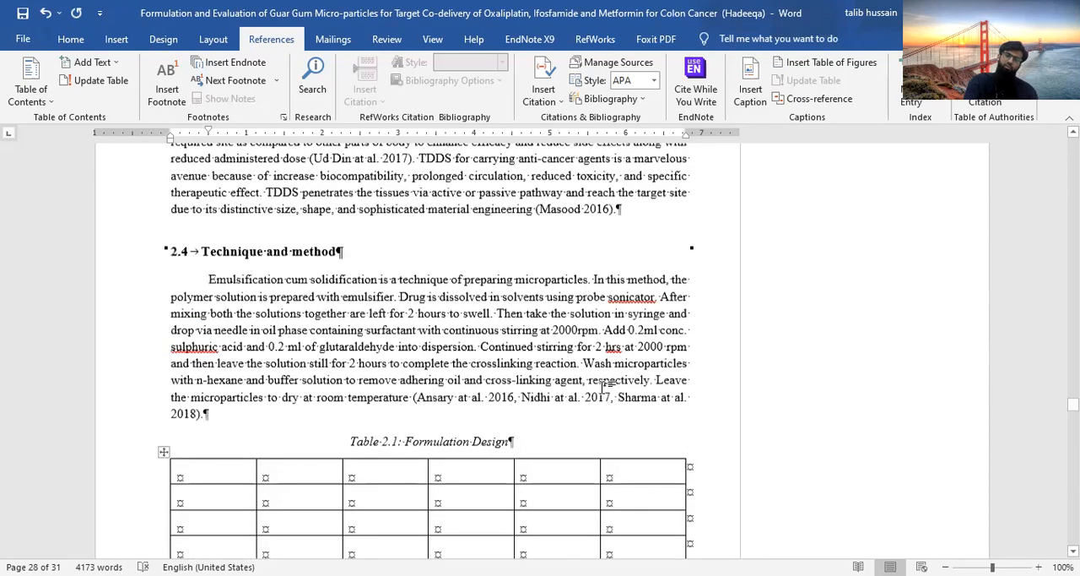
pyautogui.scroll(5, 602, 387)
pyautogui.scroll(10, 602, 389)
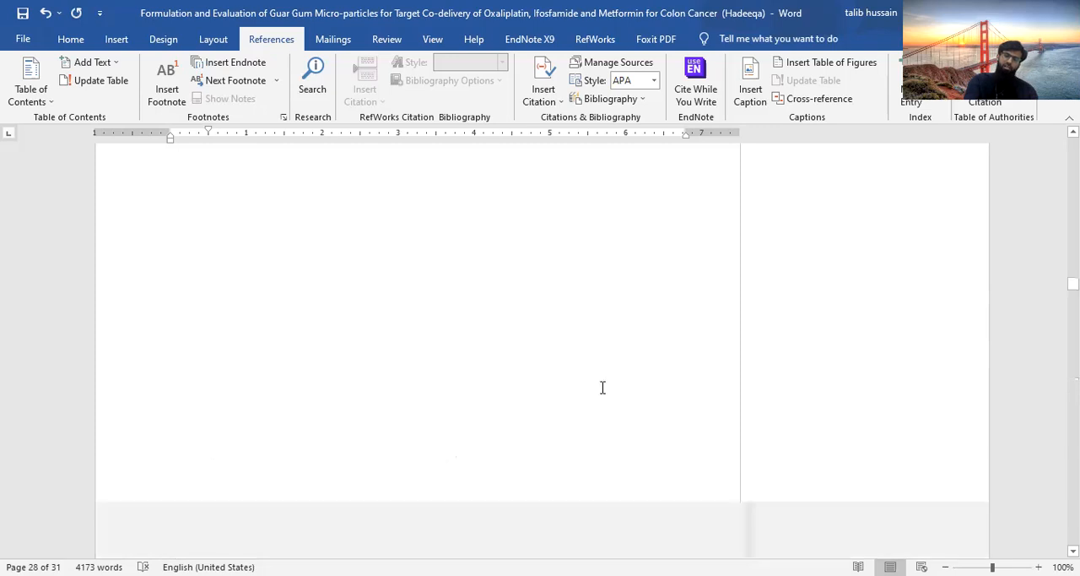
pyautogui.scroll(5, 603, 387)
pyautogui.scroll(5, 602, 387)
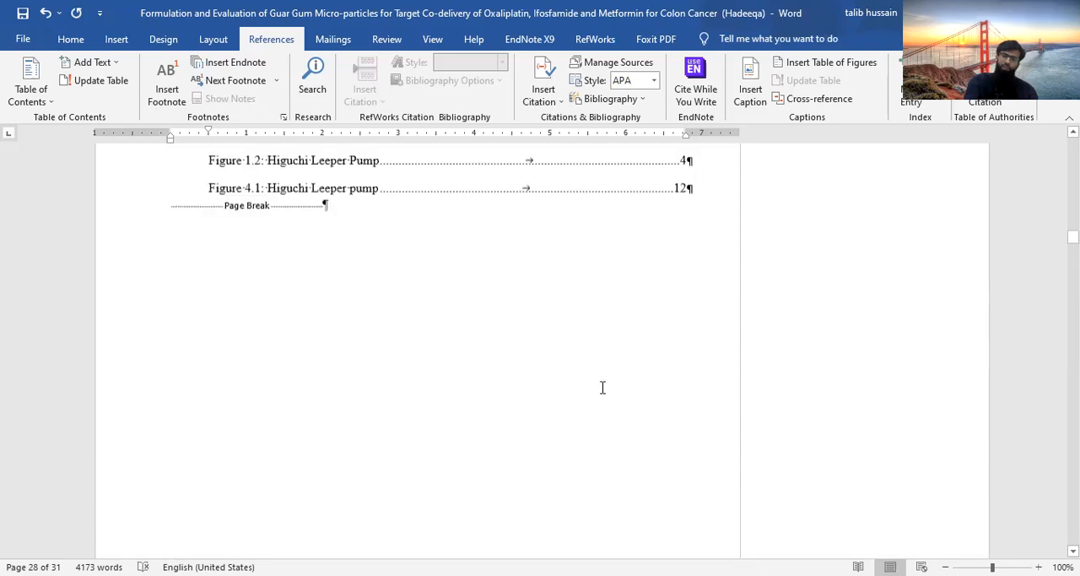
pyautogui.scroll(5, 603, 387)
pyautogui.scroll(5, 602, 388)
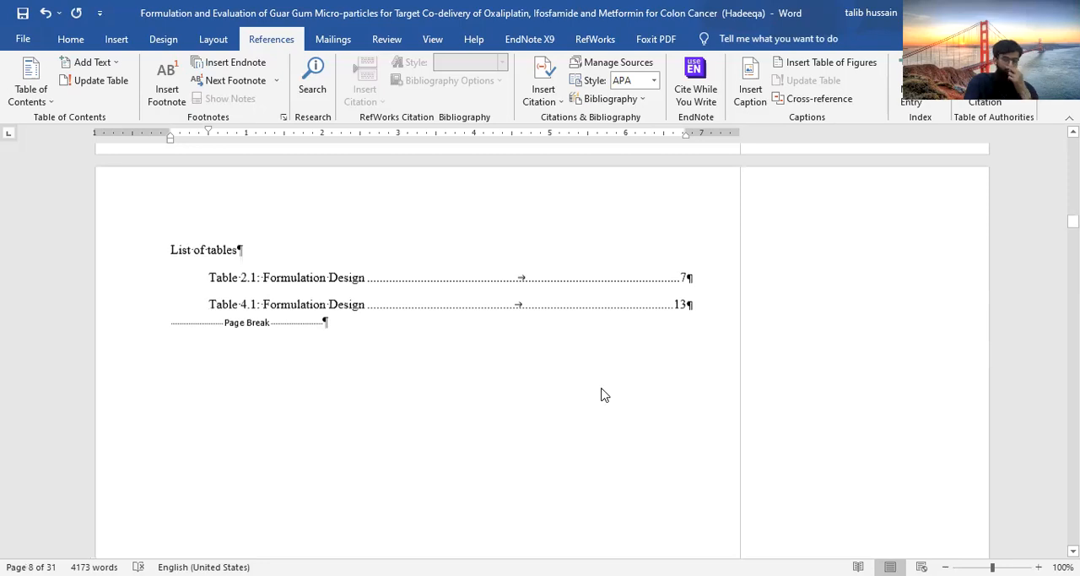
pyautogui.scroll(5, 603, 388)
pyautogui.scroll(5, 603, 387)
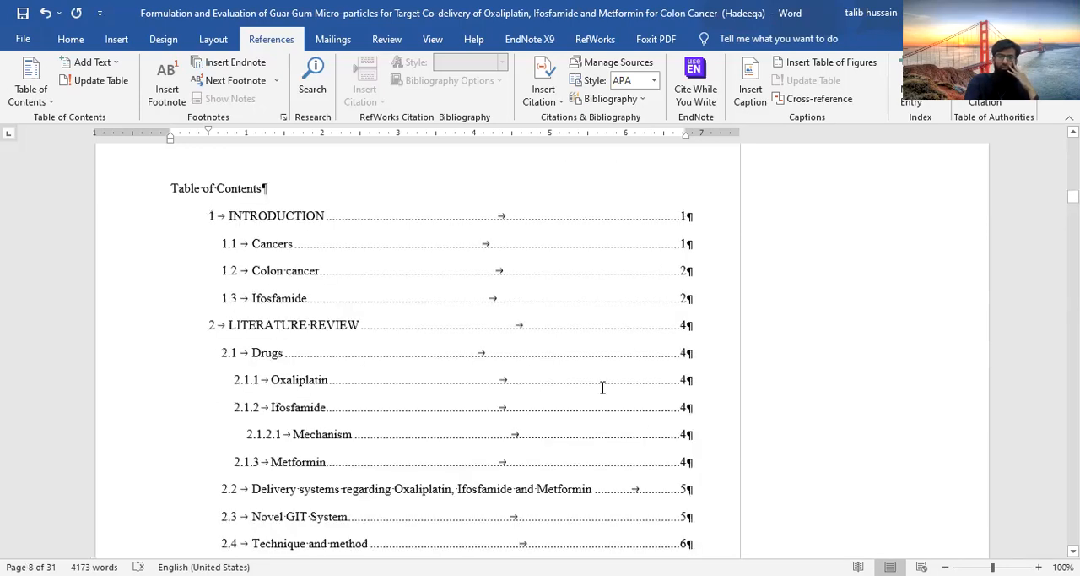
pyautogui.scroll(1, 603, 387)
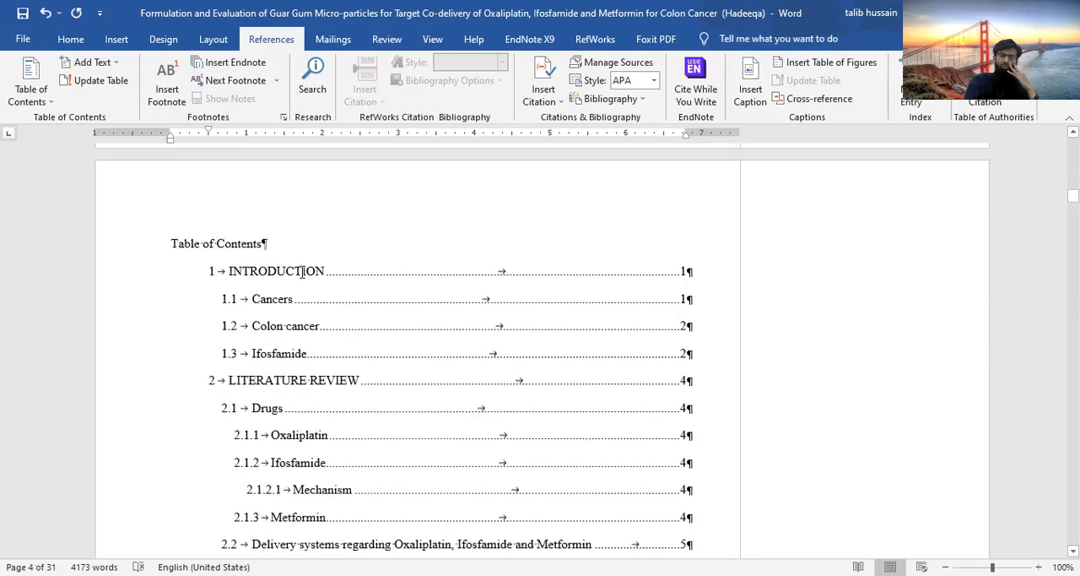
pyautogui.click(381, 278)
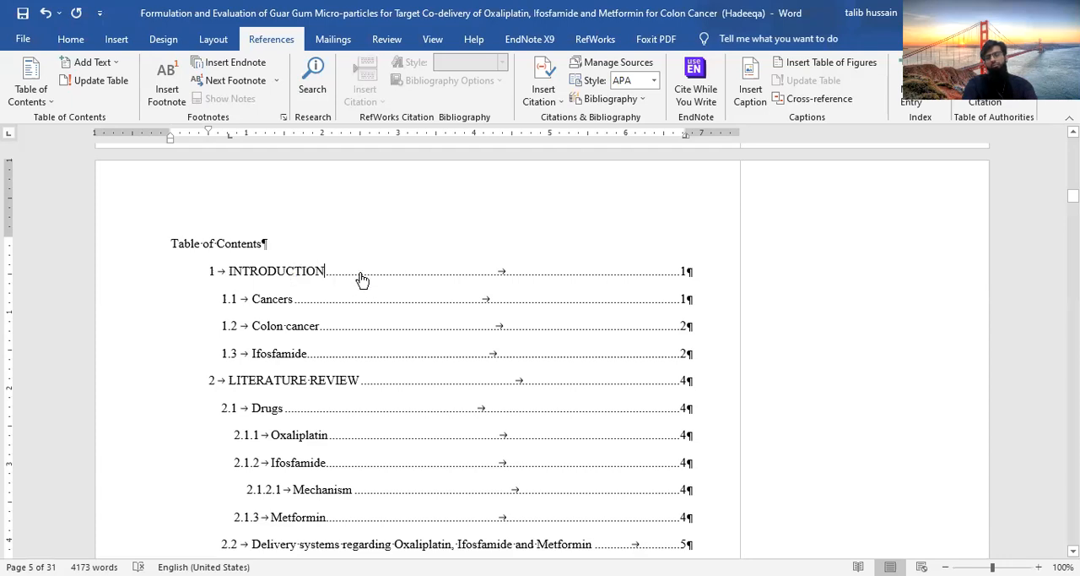
pyautogui.doubleClick(361, 278)
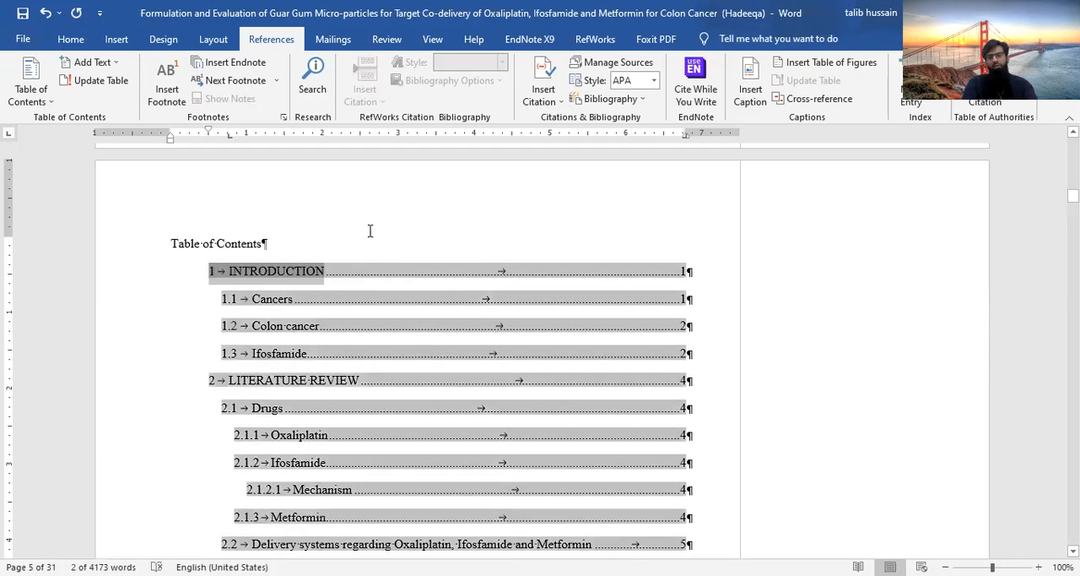
pyautogui.click(270, 240)
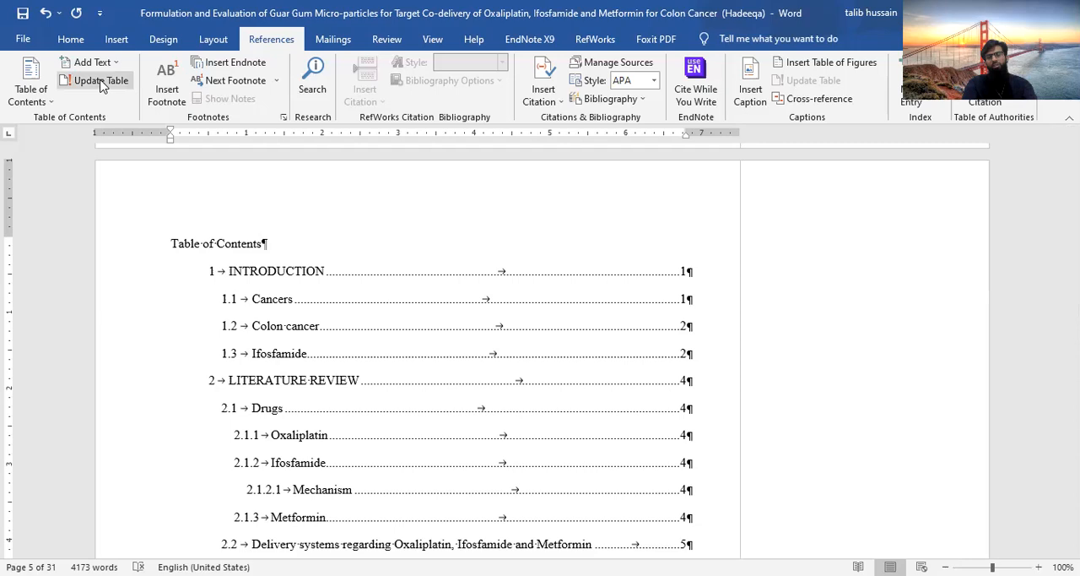
pyautogui.click(293, 300)
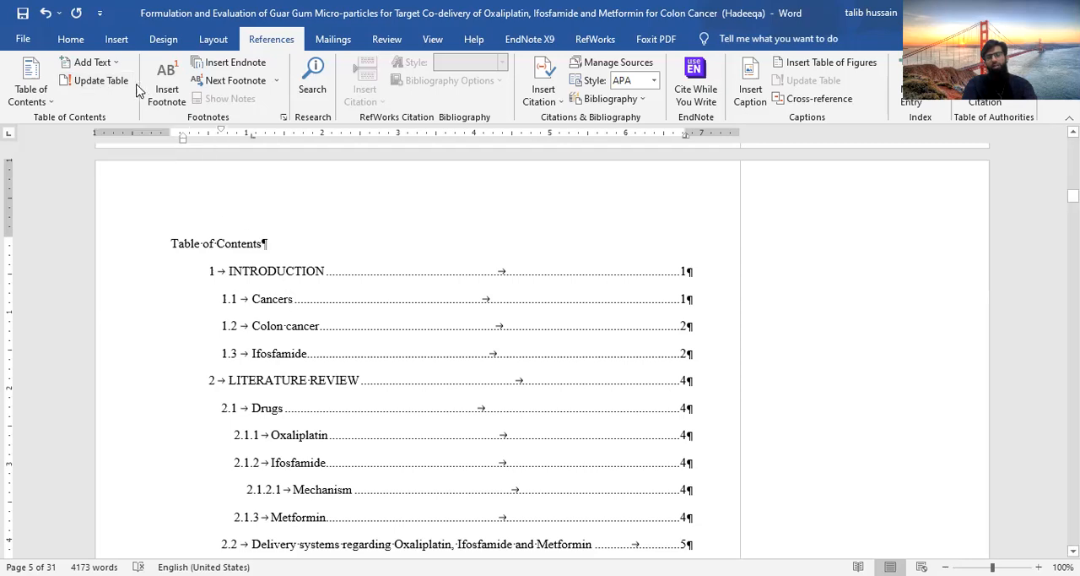
pyautogui.click(101, 81)
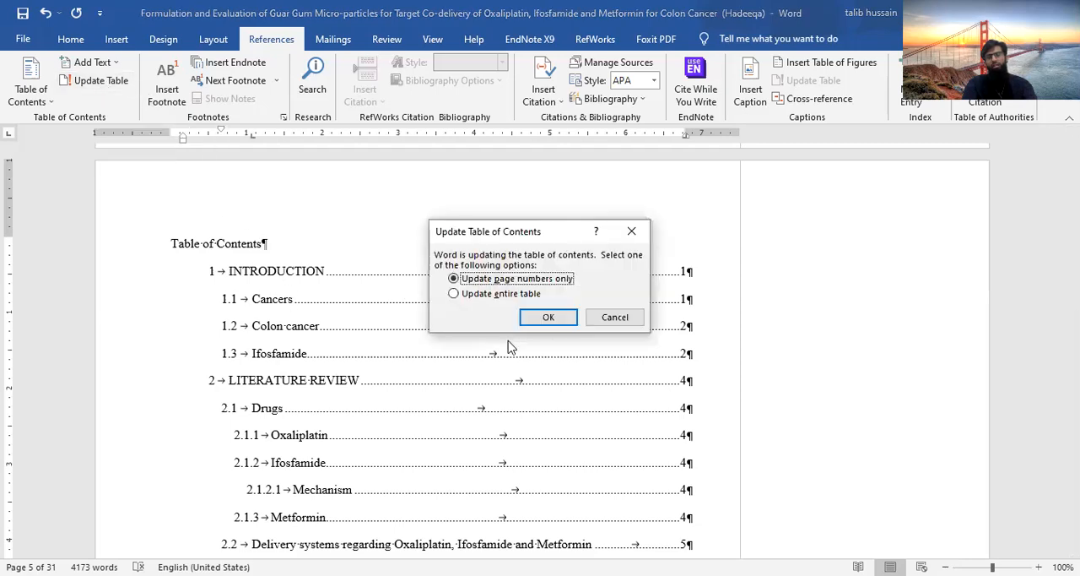
pyautogui.click(469, 295)
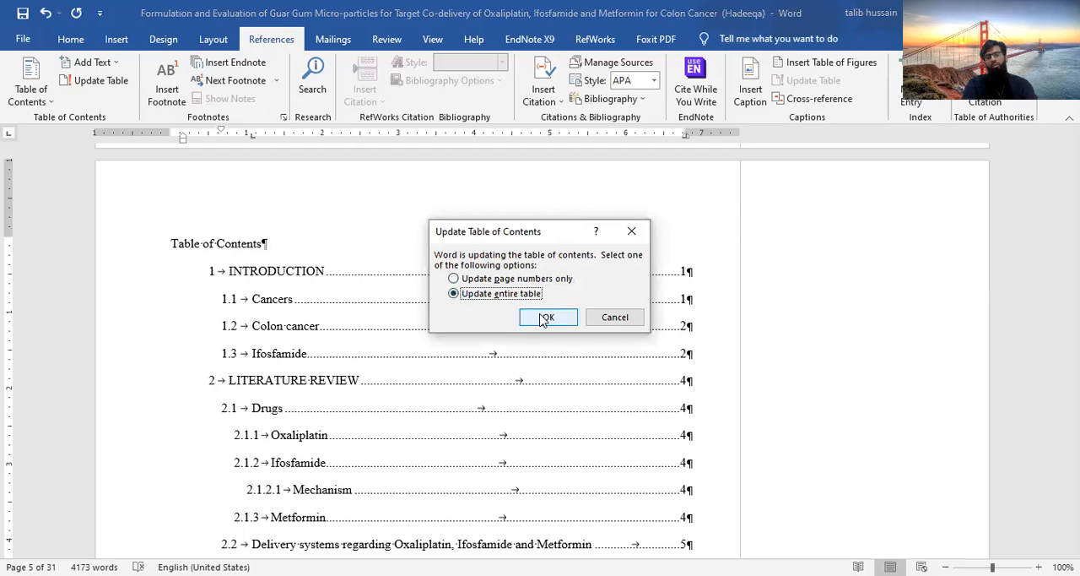
pyautogui.press('Return')
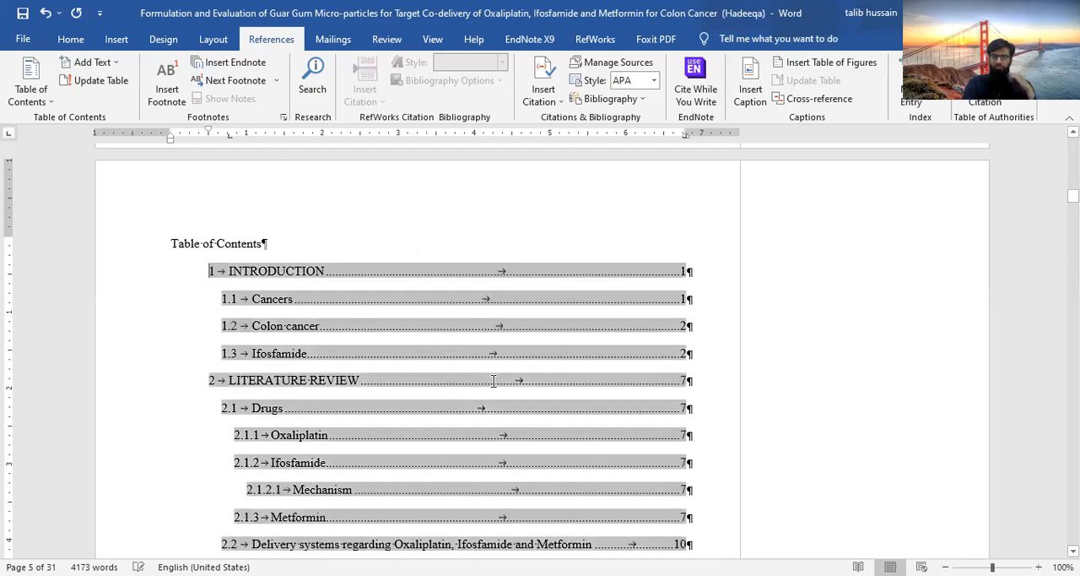
# Update the entire table of figures under the List of tables heading
pyautogui.scroll(-15, 606, 485)
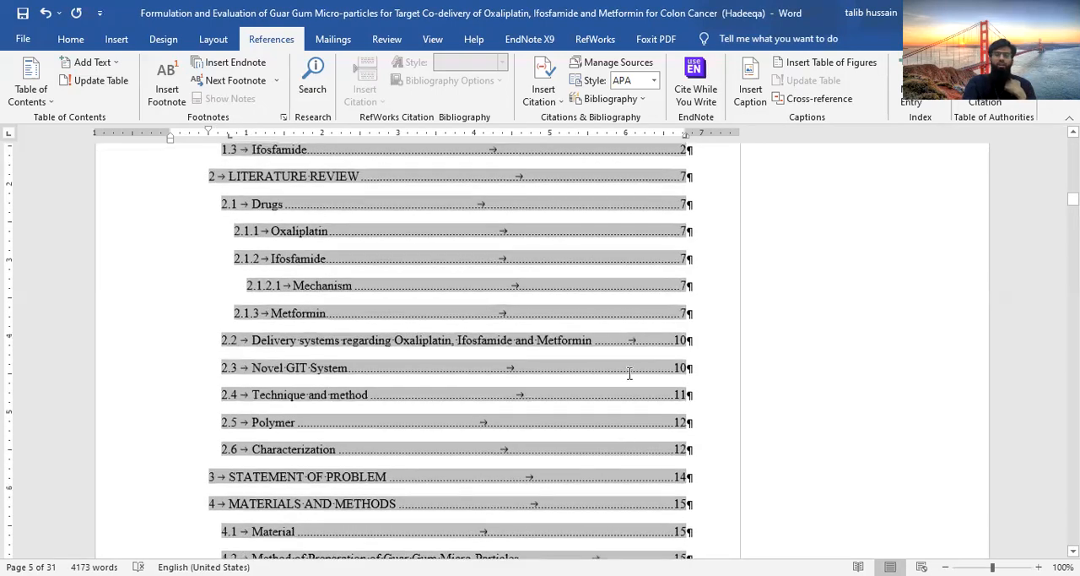
pyautogui.scroll(-5, 639, 241)
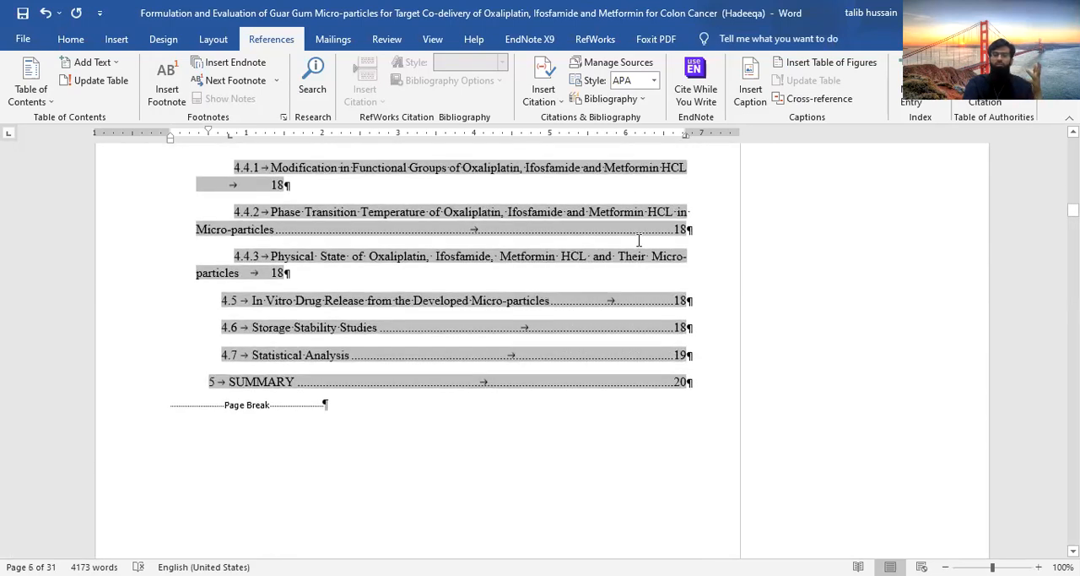
pyautogui.scroll(-5, 639, 226)
pyautogui.scroll(-7, 643, 101)
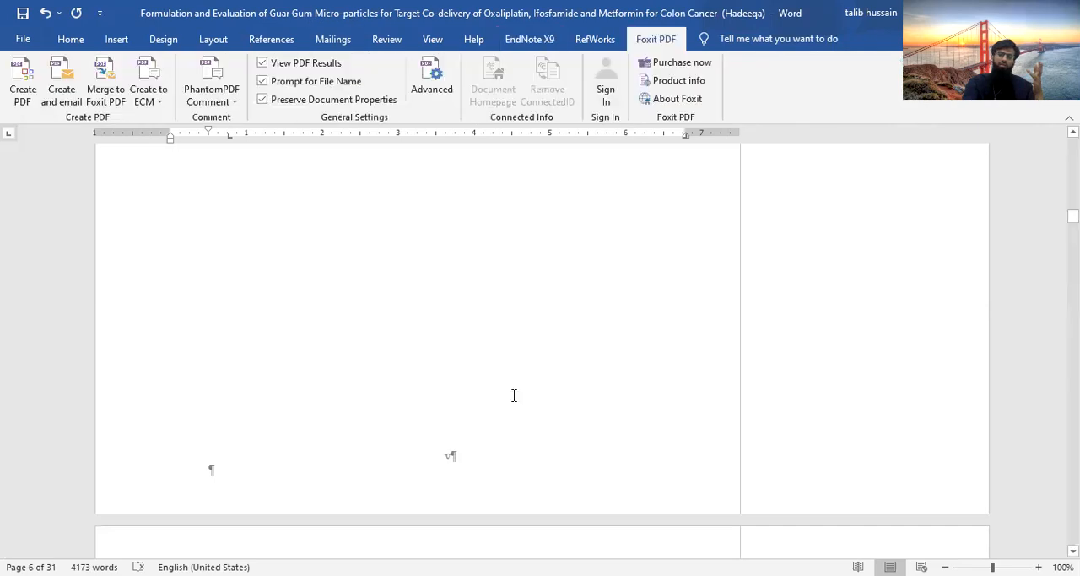
pyautogui.scroll(-6, 514, 393)
pyautogui.scroll(3, 514, 394)
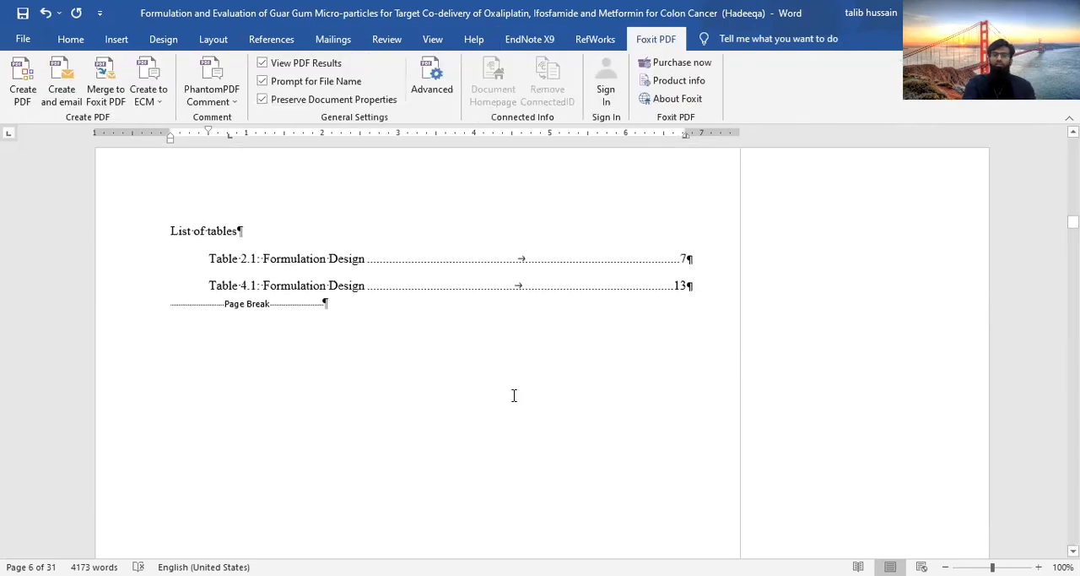
pyautogui.click(369, 261)
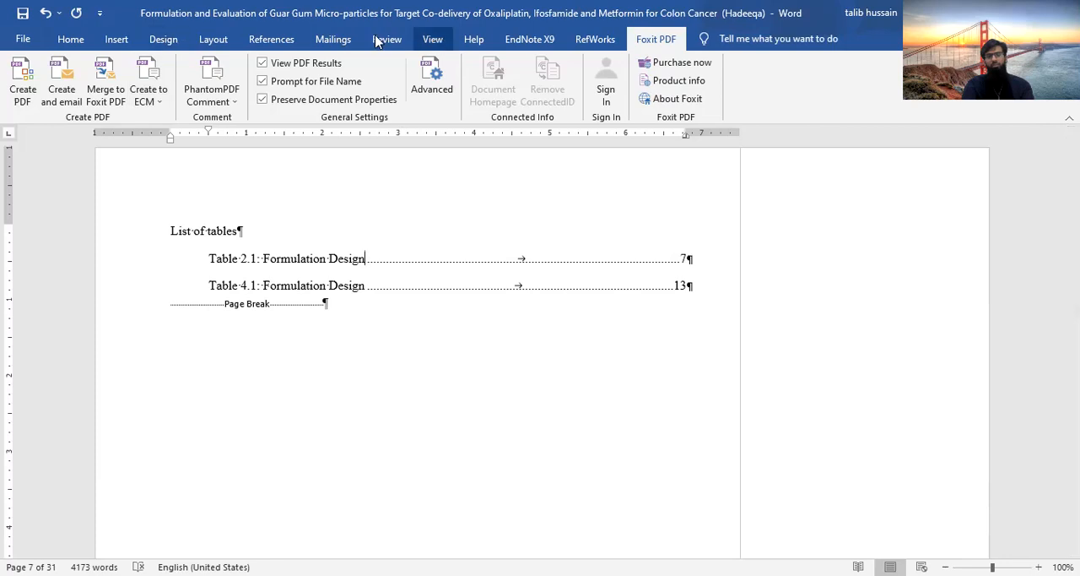
pyautogui.click(281, 39)
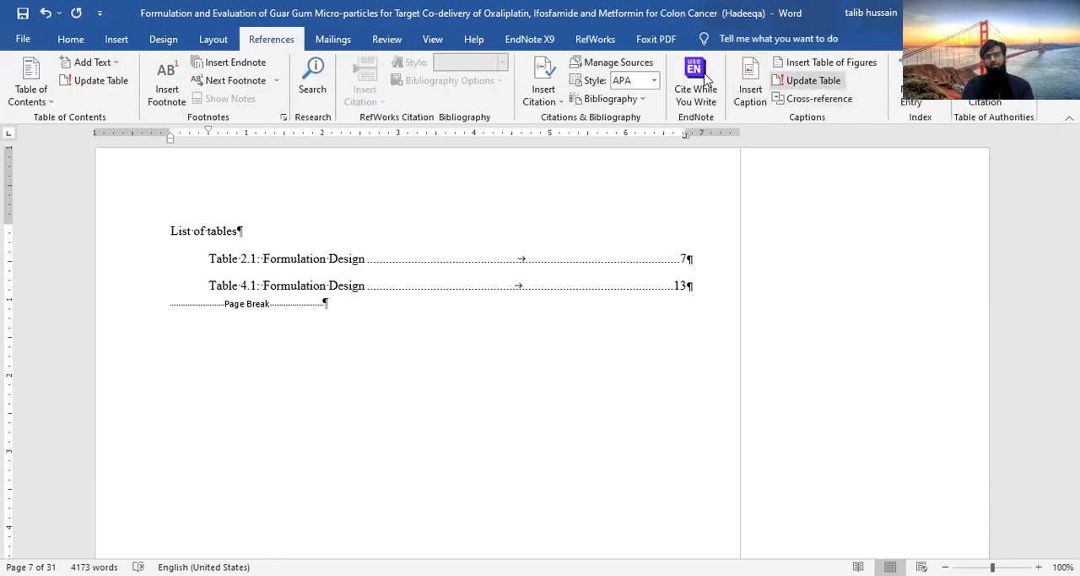
pyautogui.click(816, 79)
pyautogui.click(500, 294)
pyautogui.click(550, 319)
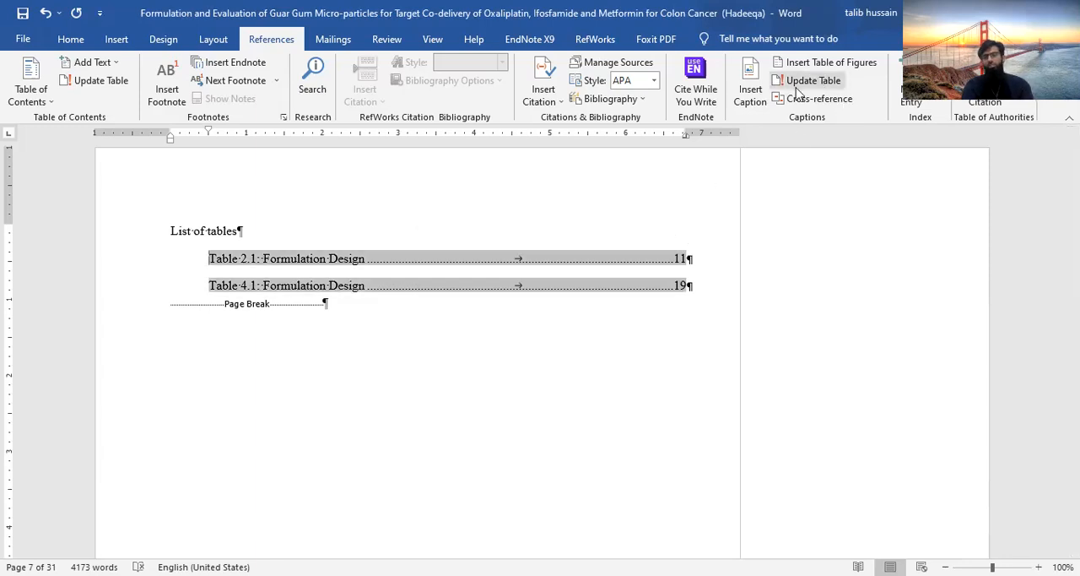
# Update the entire table of figures under the List of figures heading
pyautogui.scroll(-10, 435, 281)
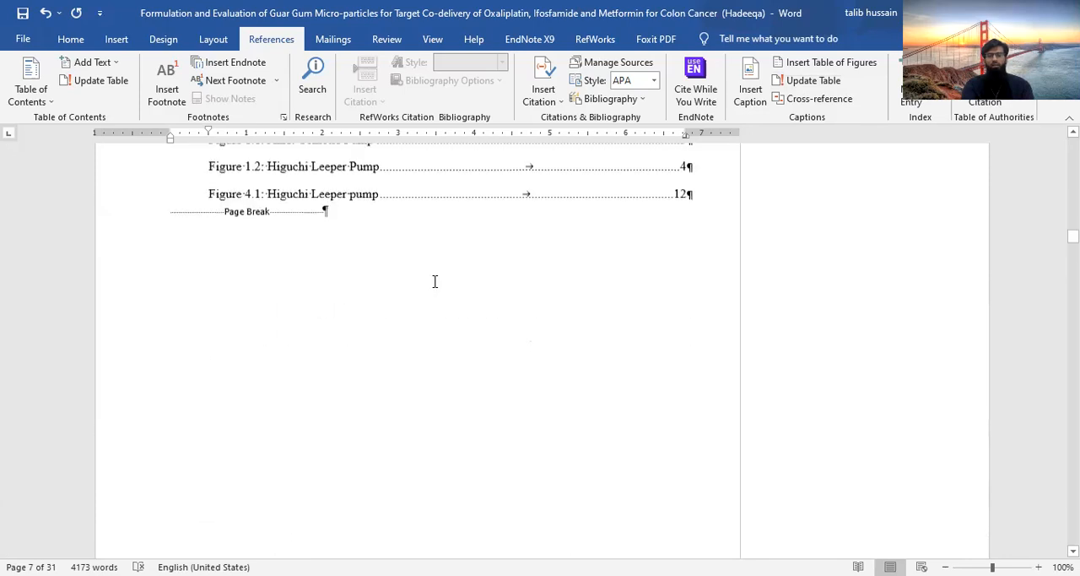
pyautogui.scroll(2, 293, 222)
pyautogui.click(293, 220)
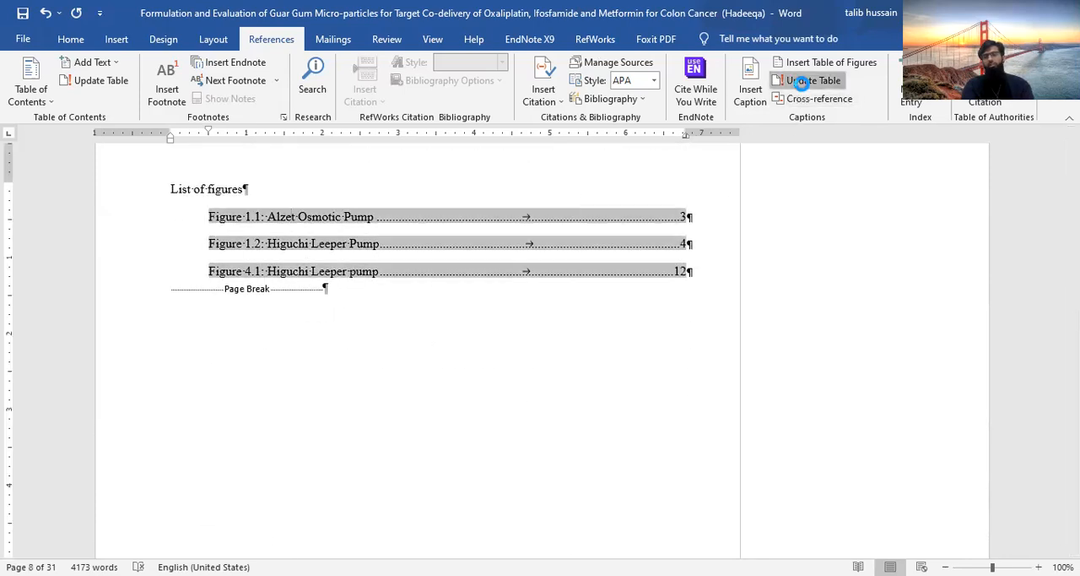
pyautogui.click(541, 295)
pyautogui.click(545, 315)
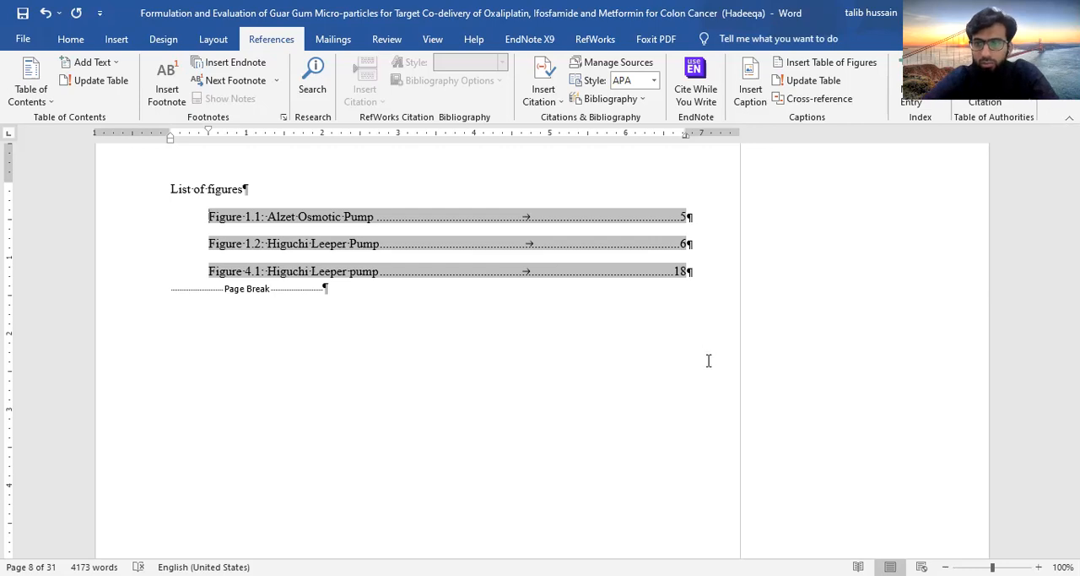
pyautogui.click(818, 98)
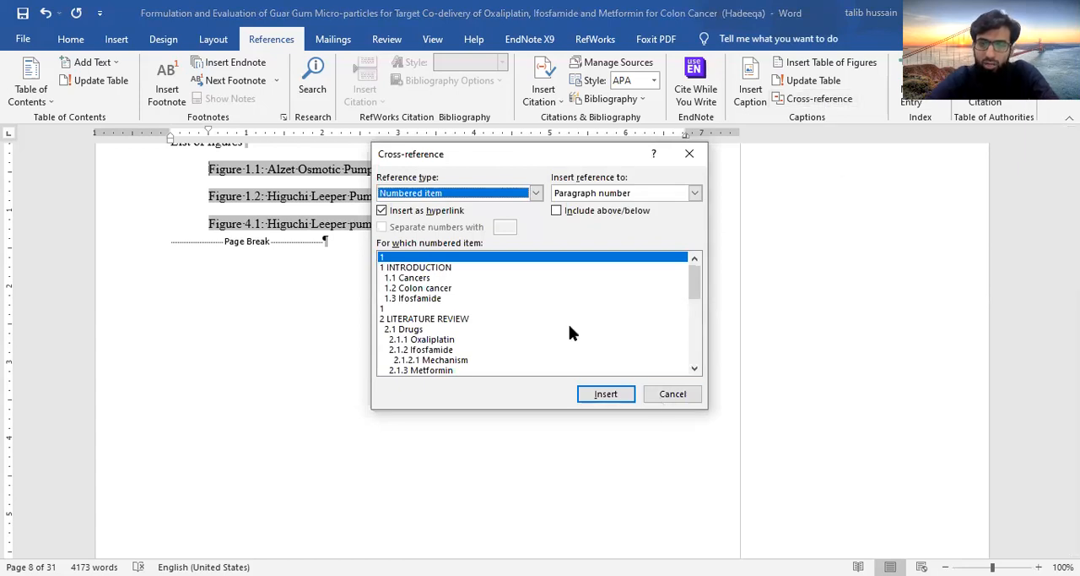
pyautogui.click(663, 401)
pyautogui.scroll(6, 499, 259)
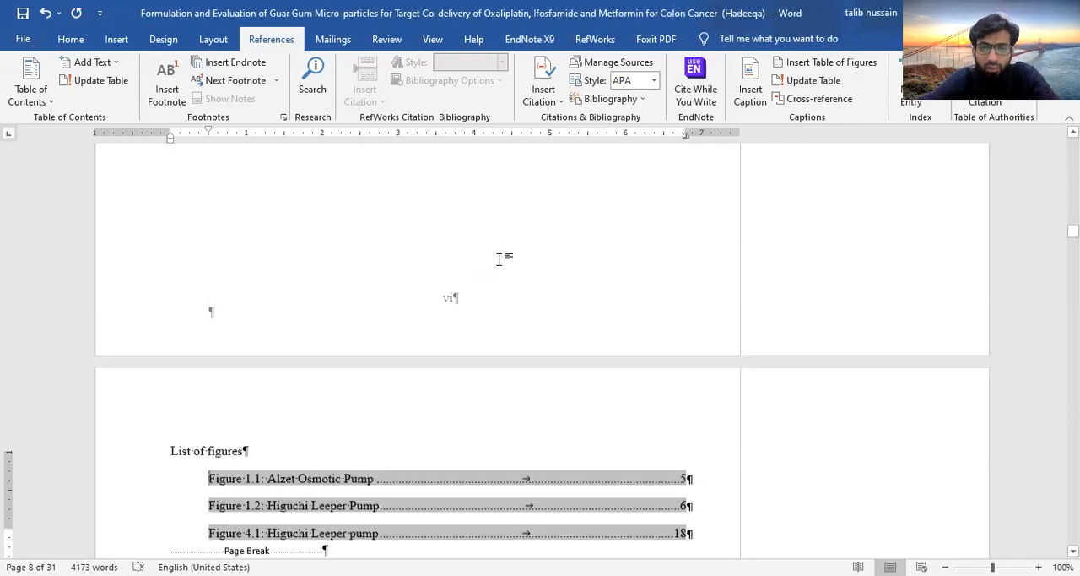
pyautogui.scroll(-2, 497, 265)
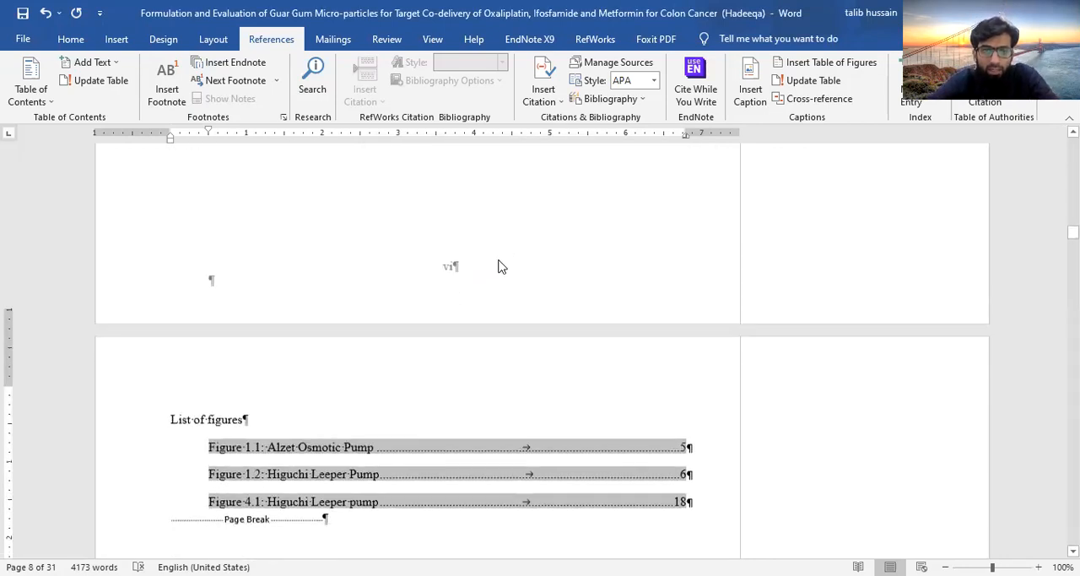
pyautogui.click(337, 41)
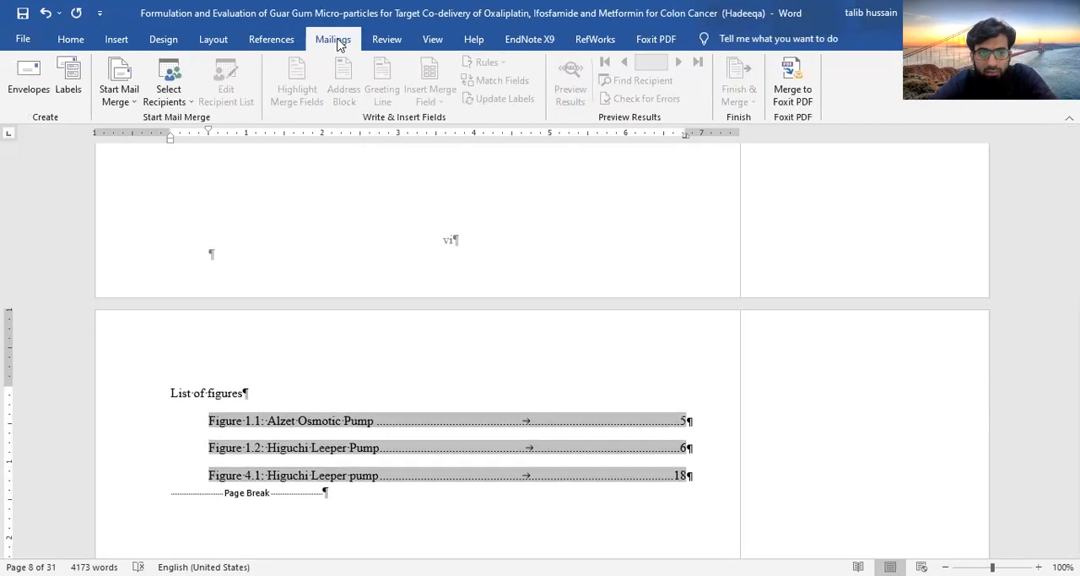
# Turn on Track Changes and replace the word DNA with RNA in the first paragraph of section 1.3 Ifosfamide
pyautogui.click(395, 41)
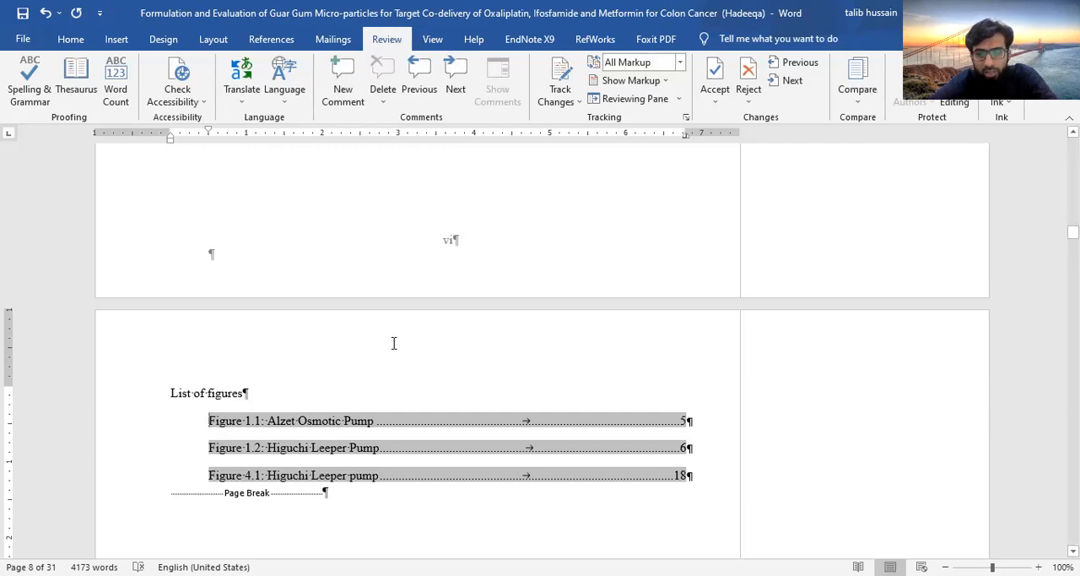
pyautogui.scroll(-15, 409, 378)
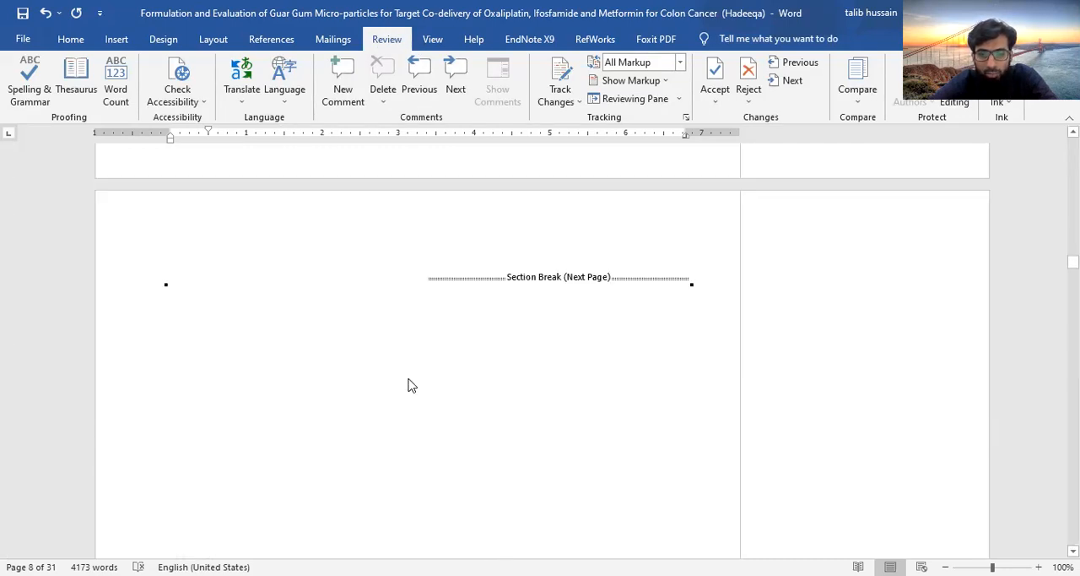
pyautogui.scroll(-20, 410, 381)
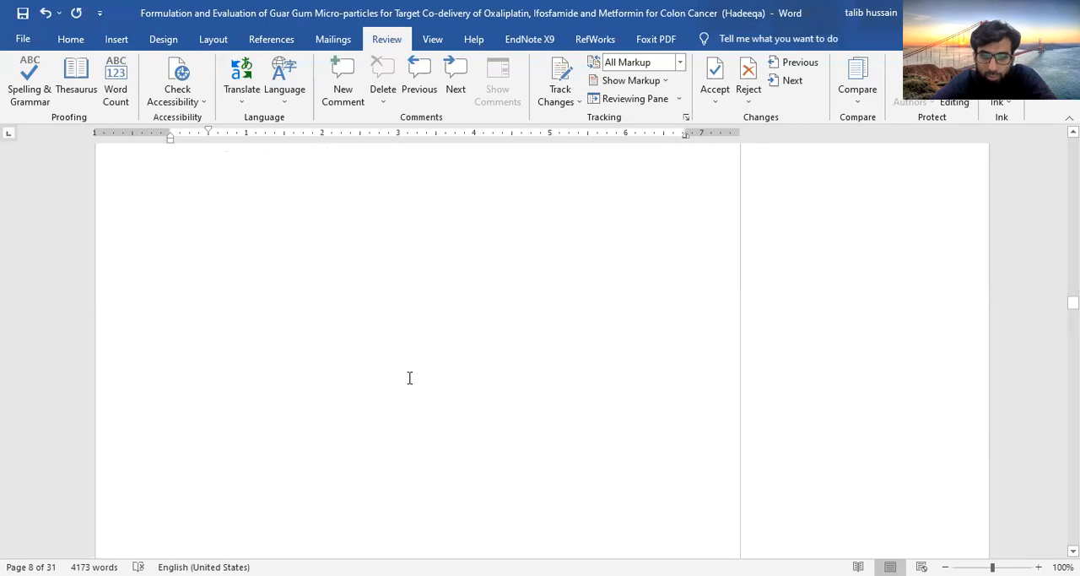
pyautogui.scroll(10, 409, 377)
pyautogui.scroll(-10, 409, 377)
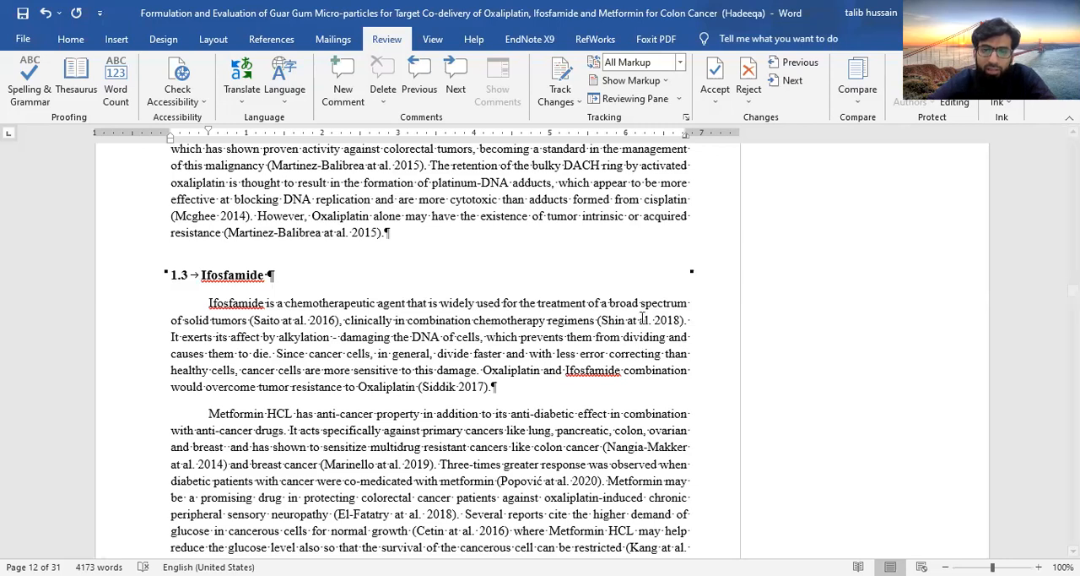
pyautogui.click(561, 74)
pyautogui.click(560, 74)
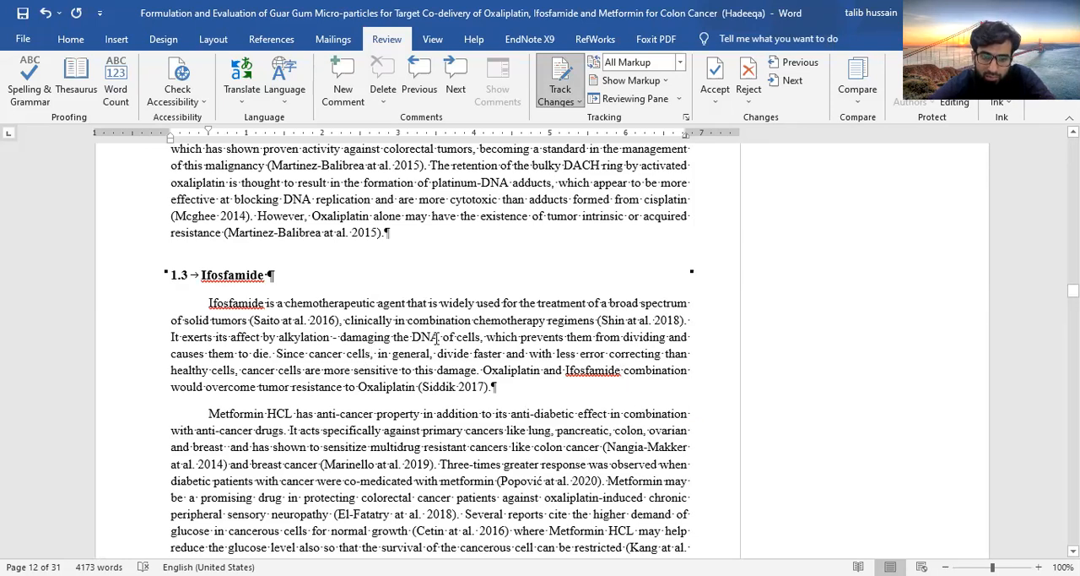
pyautogui.moveTo(439, 337); pyautogui.dragTo(413, 336)
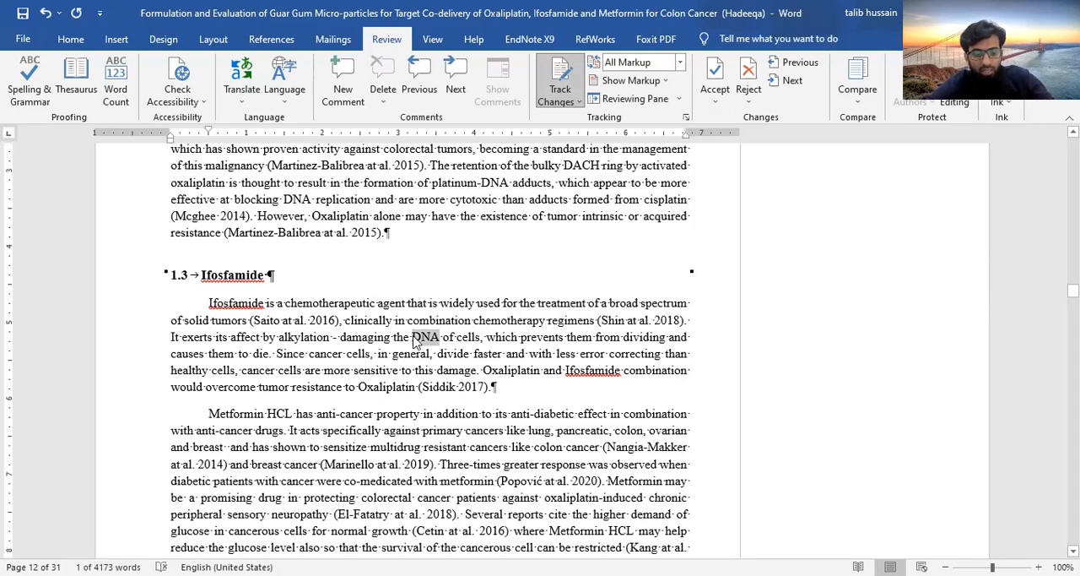
pyautogui.write('RNA')
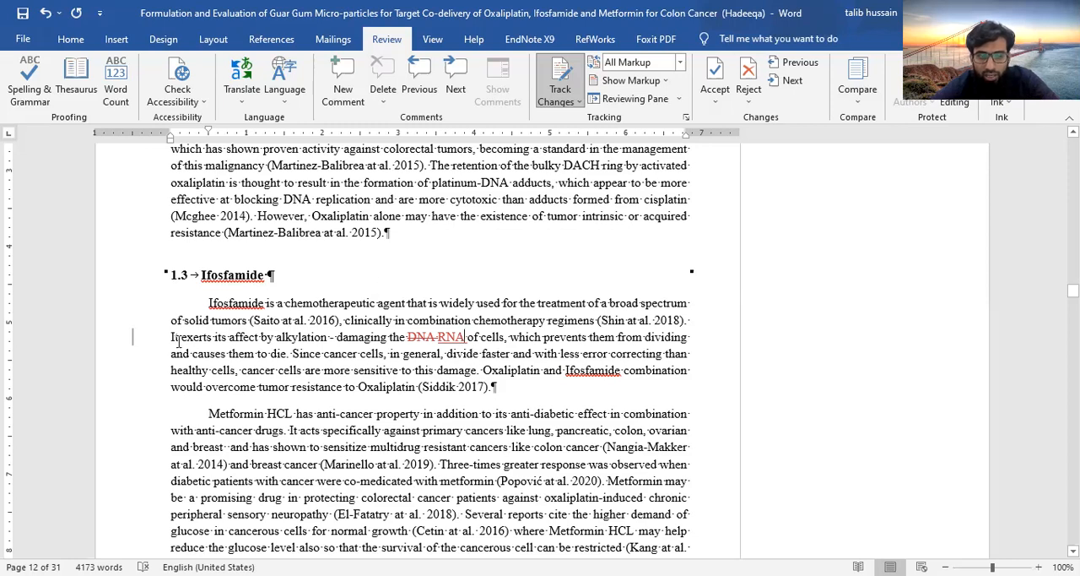
# Switch the tracked changes display to Simple Markup and back to All Markup
pyautogui.click(133, 339)
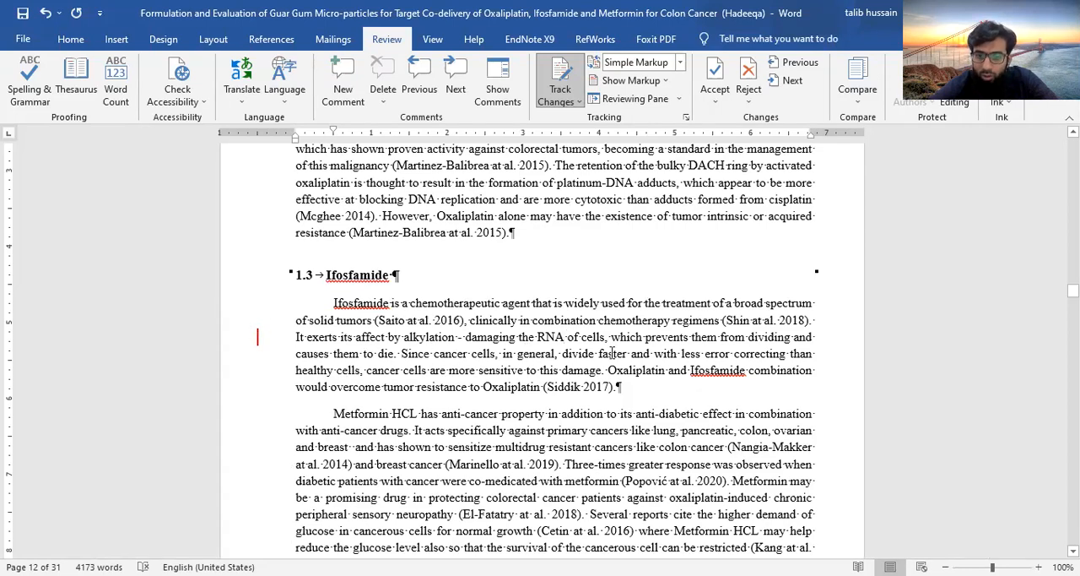
pyautogui.click(259, 338)
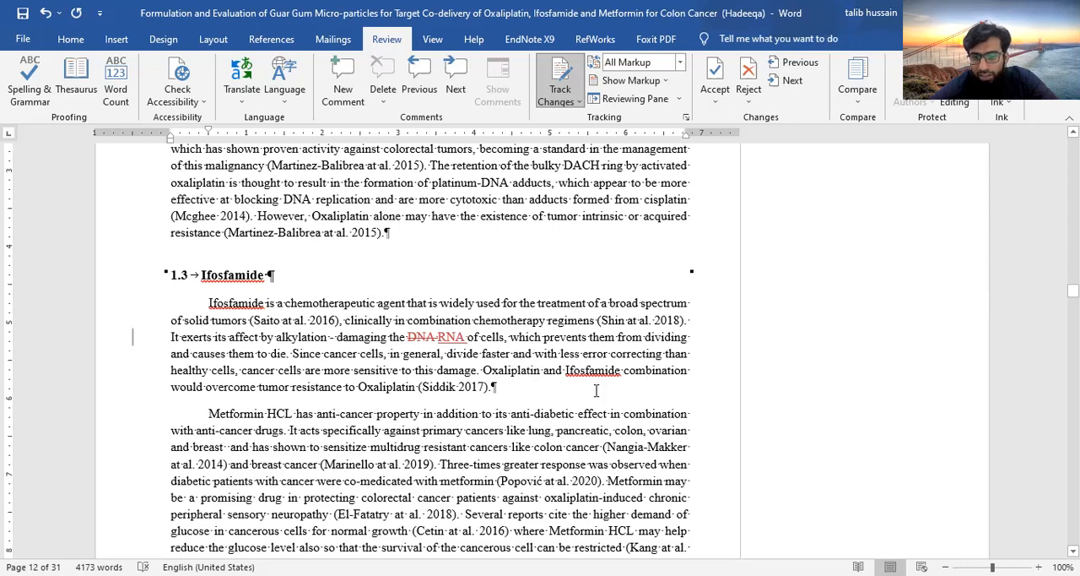
# Comment on Ifosfamide in the last sentence of section 1.3's first paragraph: "Ifosfamide is not suitable drug kindly replace with 5-florouracil"
pyautogui.moveTo(620, 370); pyautogui.dragTo(565, 370)
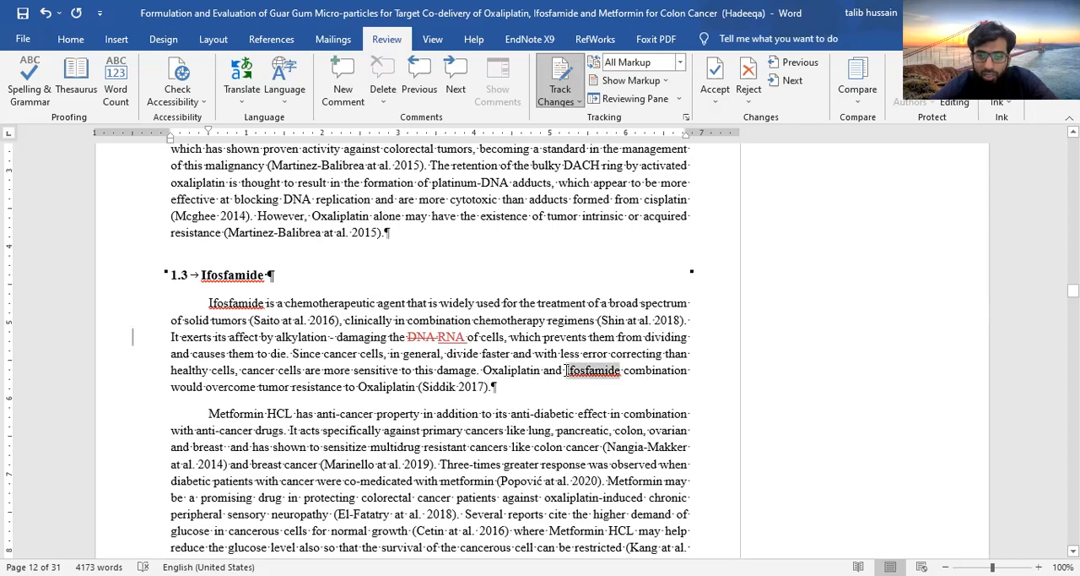
pyautogui.click(341, 84)
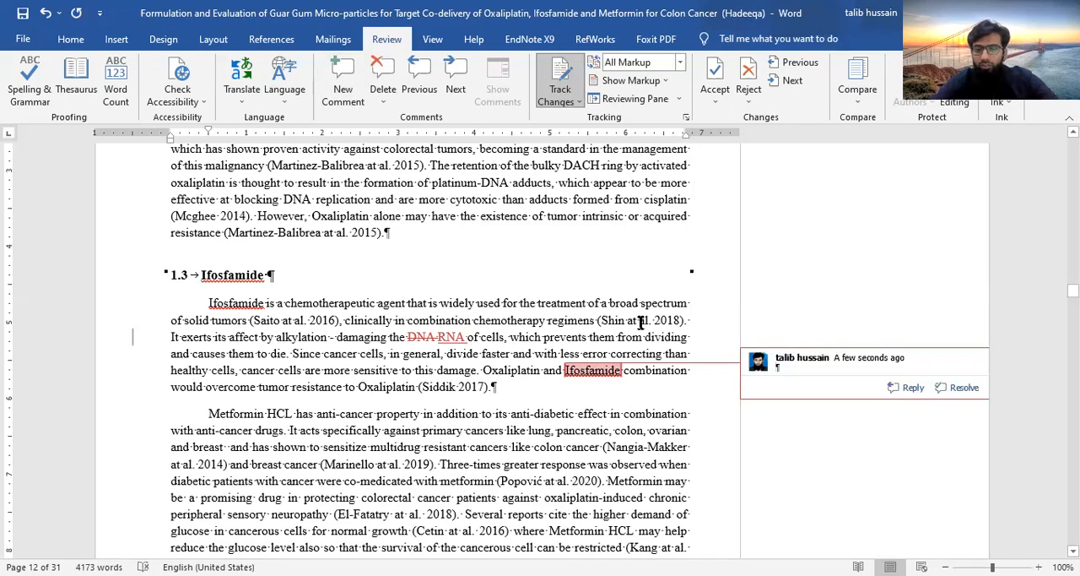
pyautogui.write('Ifos')
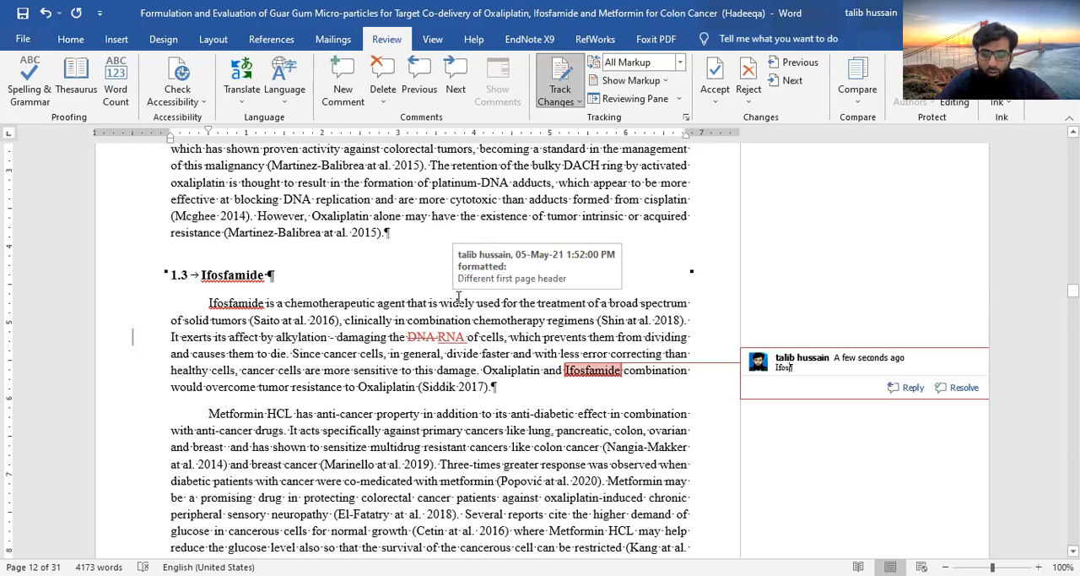
pyautogui.write('f')
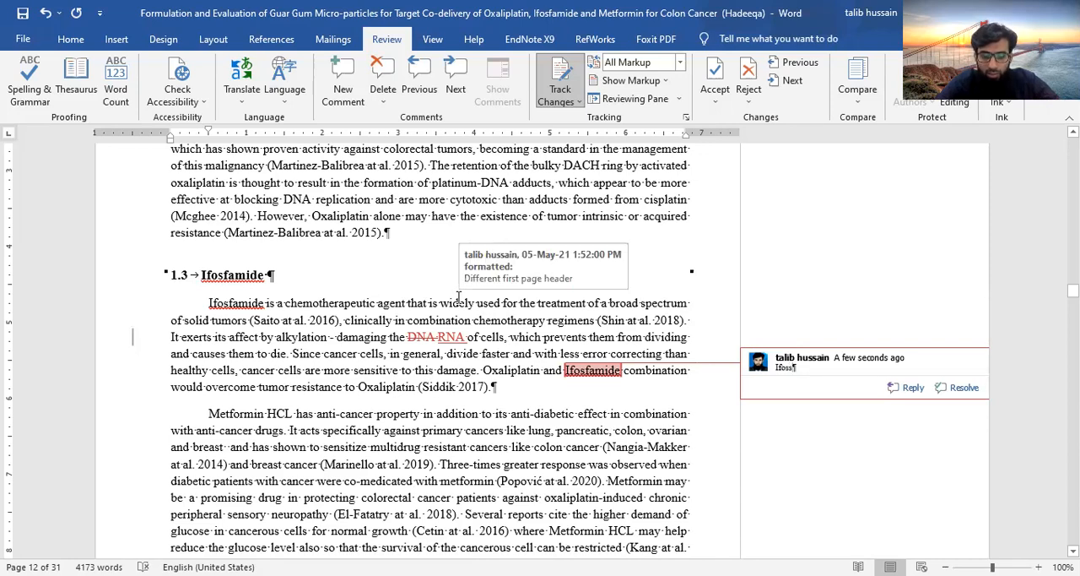
pyautogui.write('amide')
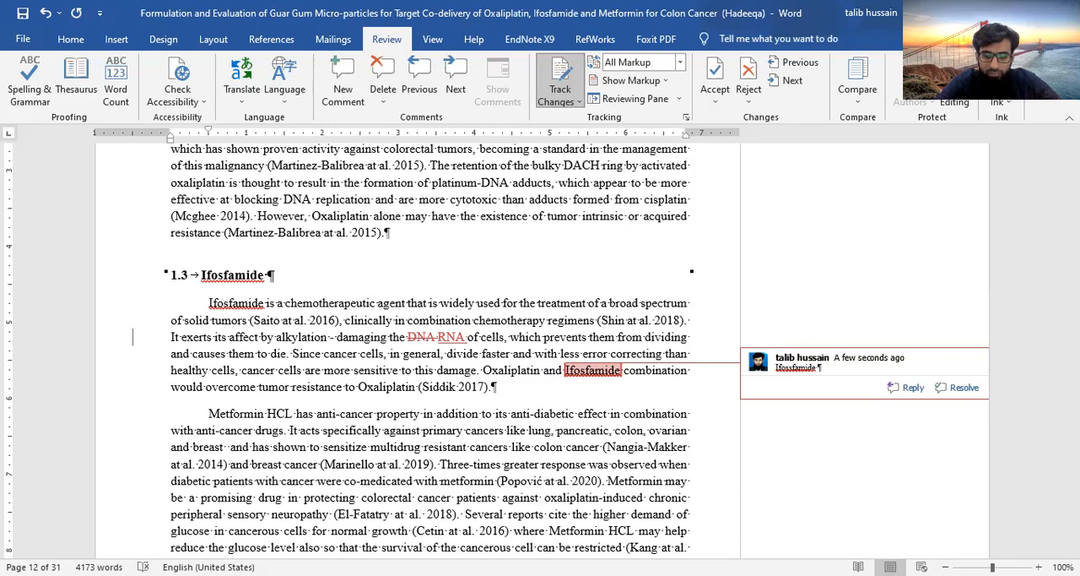
pyautogui.write(' is not')
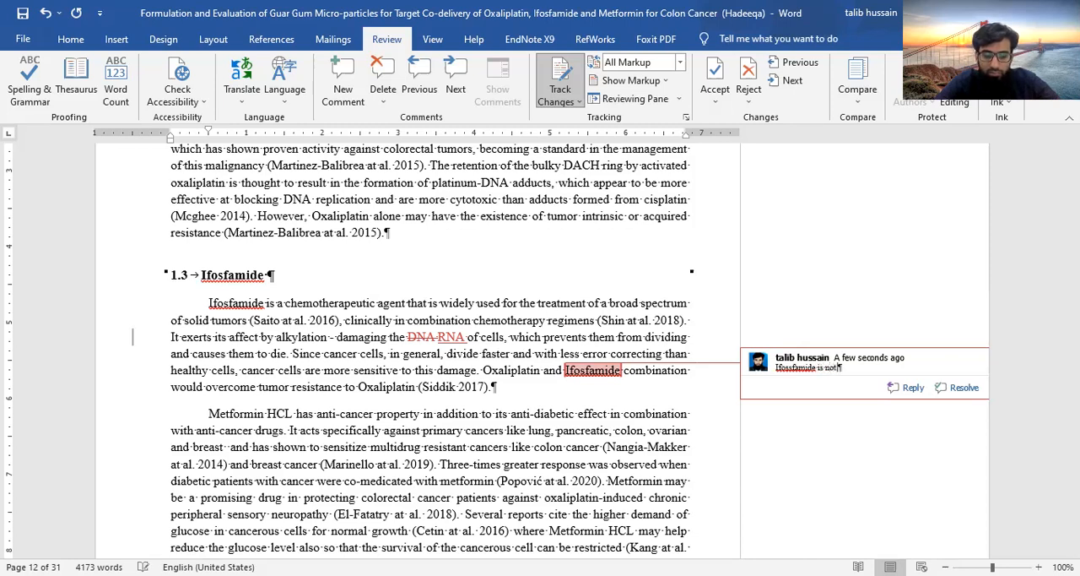
pyautogui.write(' suitab')
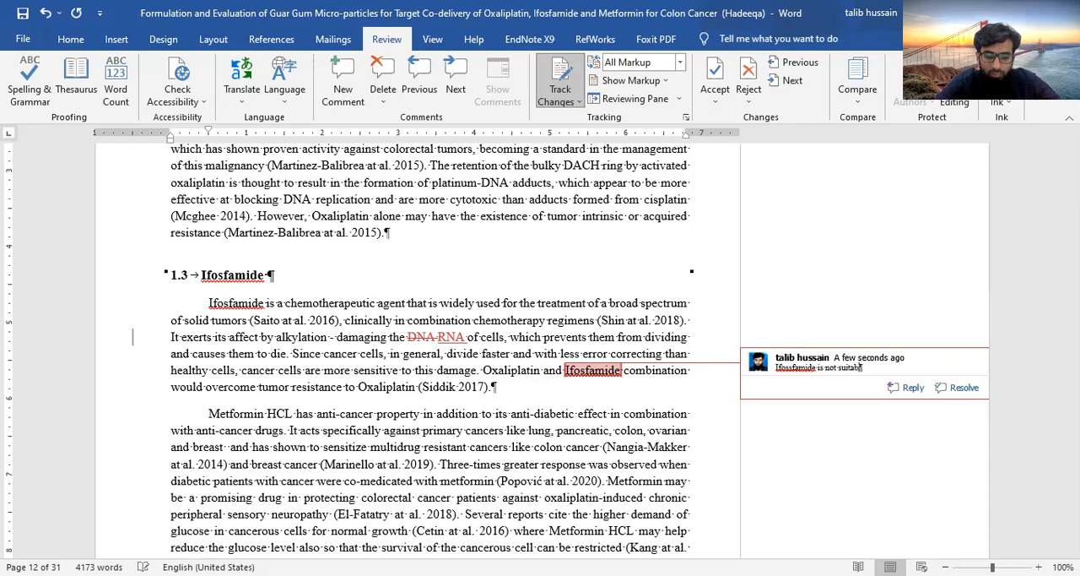
pyautogui.write('le drug')
pyautogui.write(' k')
pyautogui.write('ind')
pyautogui.write('ly repa')
pyautogui.write('lce')
pyautogui.write('with')
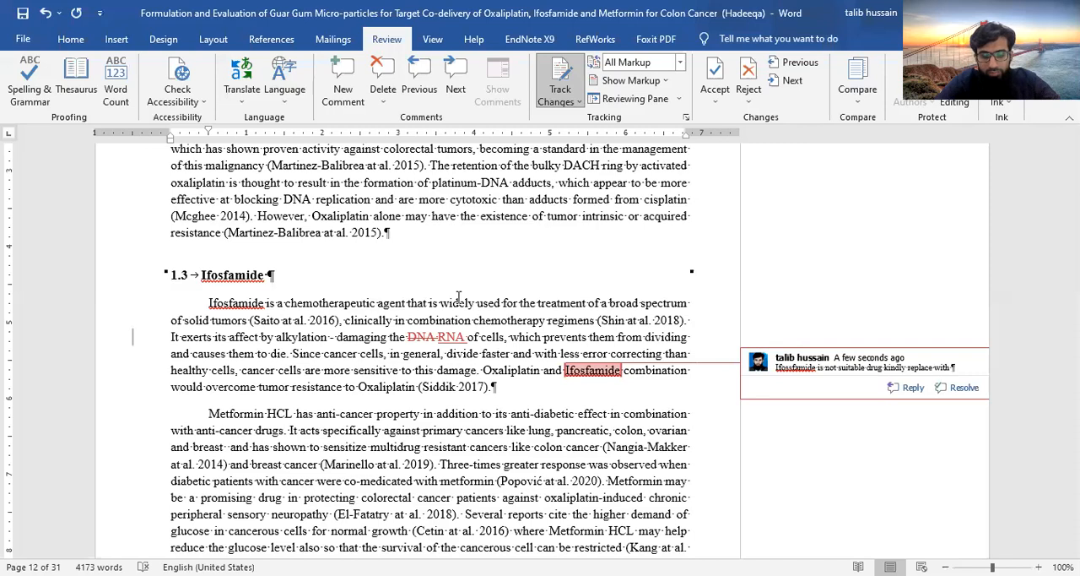
pyautogui.write('5')
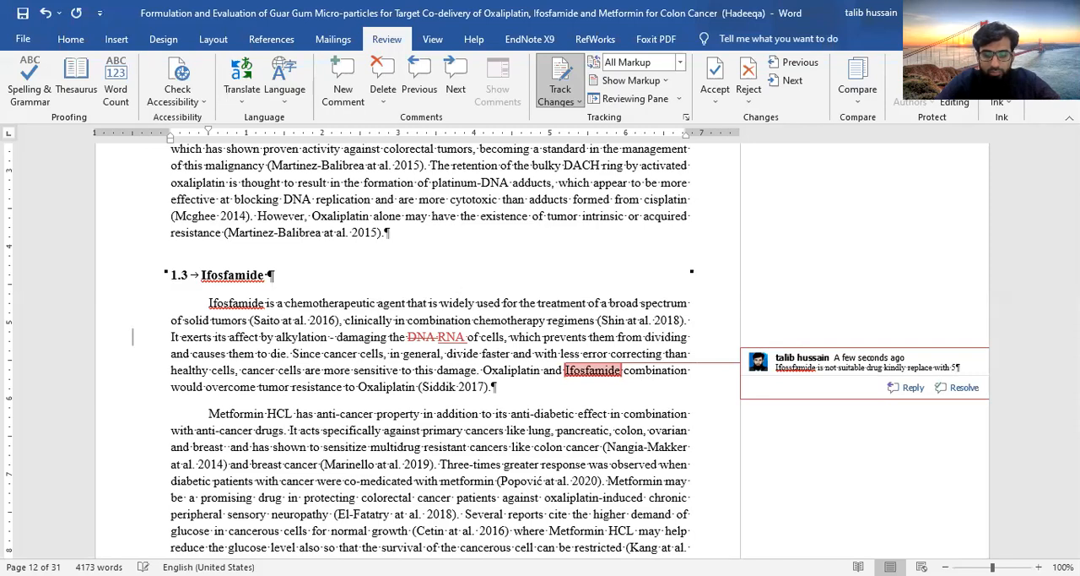
pyautogui.write('-floro')
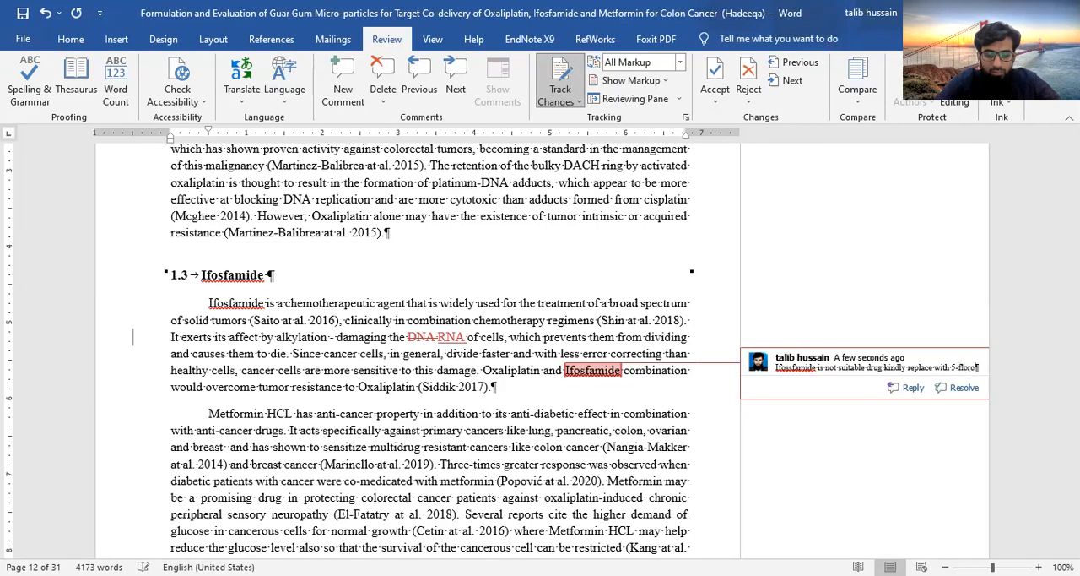
pyautogui.write('uracil')
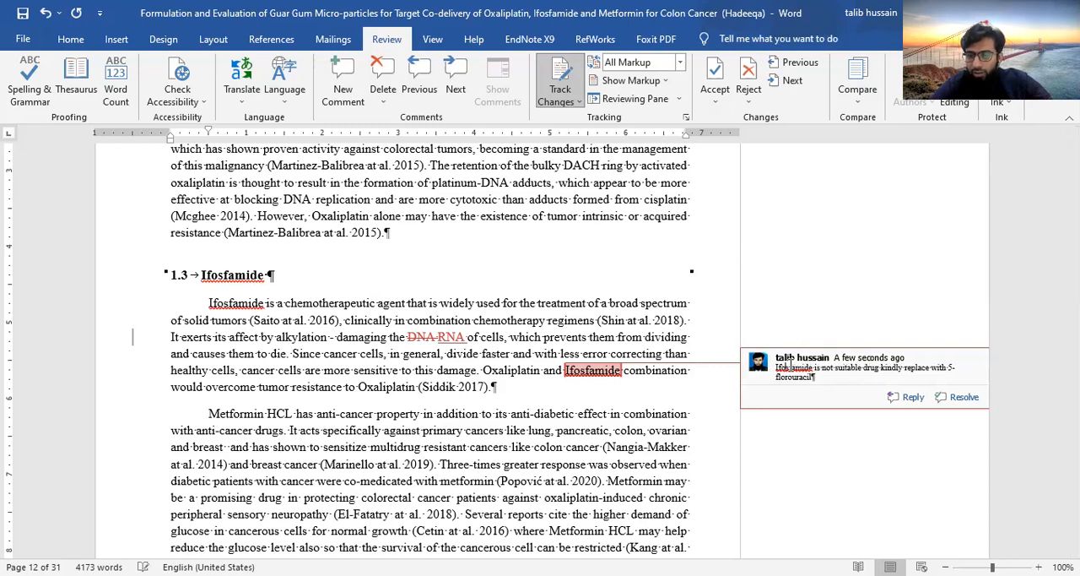
pyautogui.click(637, 255)
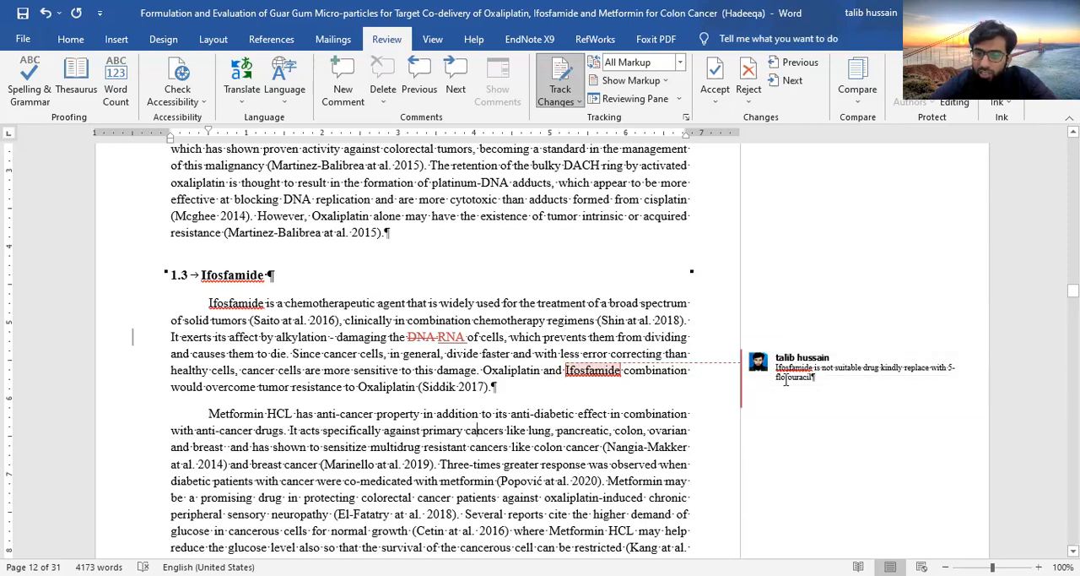
# Add an empty reply to the comment about replacing Ifosfamide
pyautogui.moveTo(795, 408)
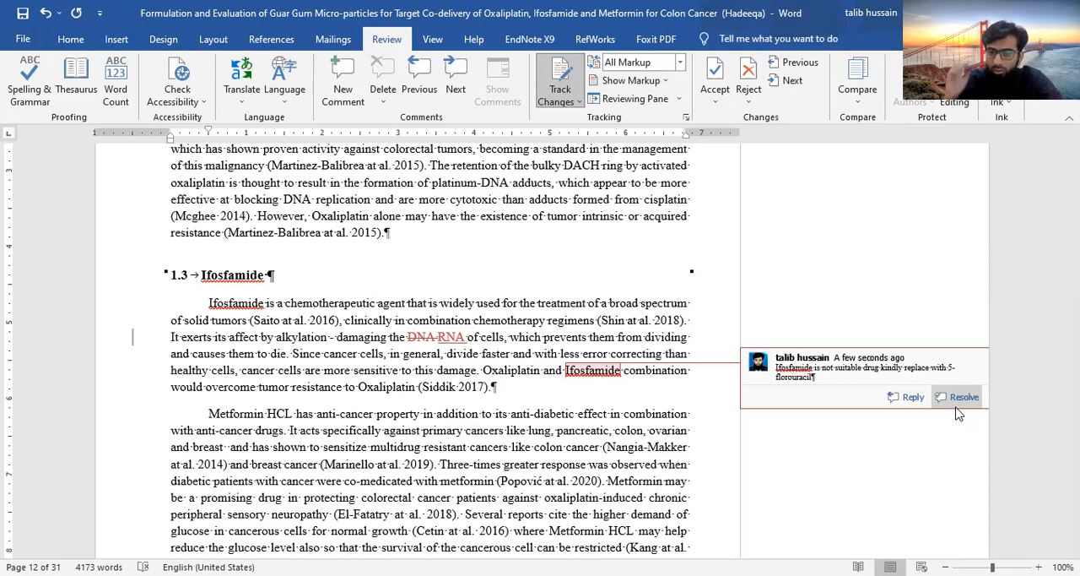
pyautogui.click(909, 397)
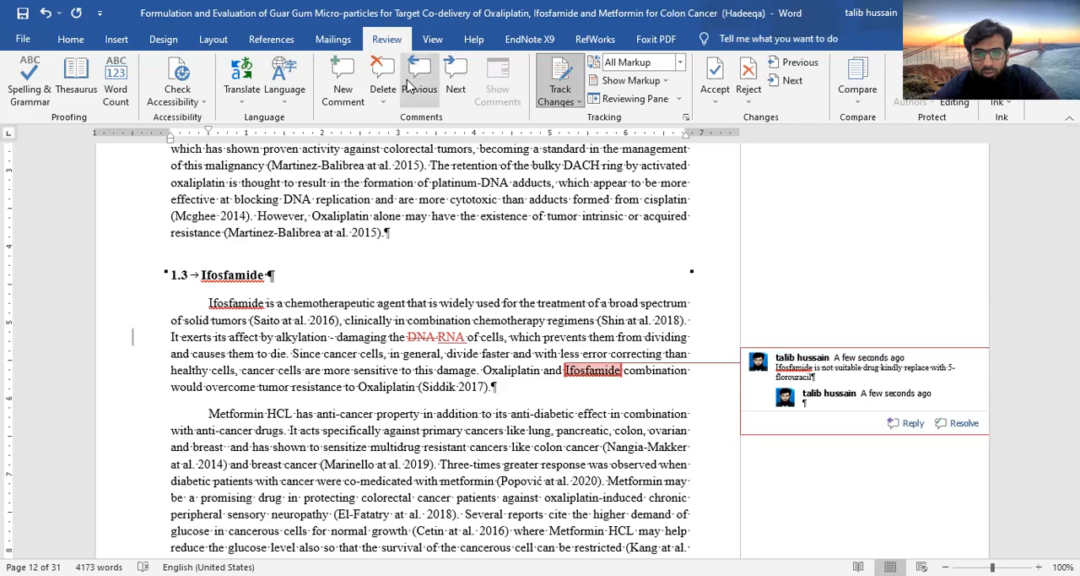
# Go to the next comment in the Literature Review chapter and return to the Ifosfamide comment
pyautogui.click(455, 82)
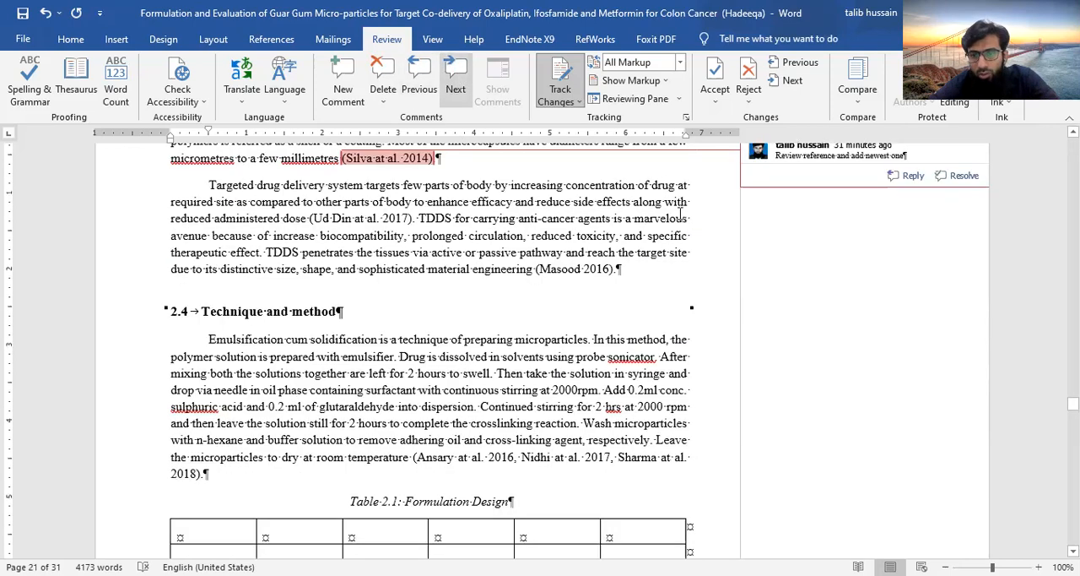
pyautogui.scroll(2, 506, 186)
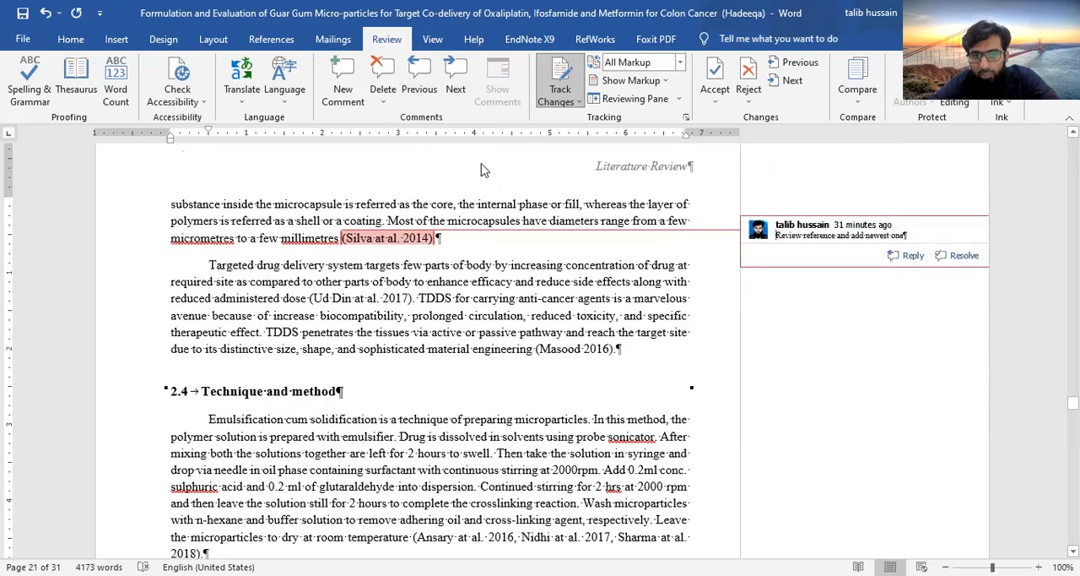
pyautogui.click(410, 67)
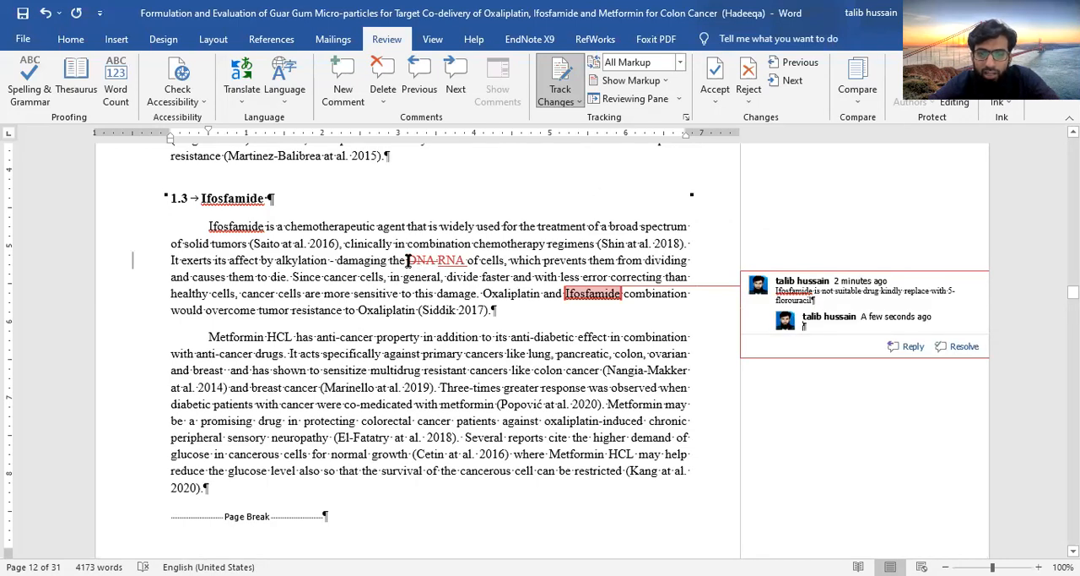
# Accept only the tracked deletion of DNA in the first paragraph of section 1.3
pyautogui.click(405, 259)
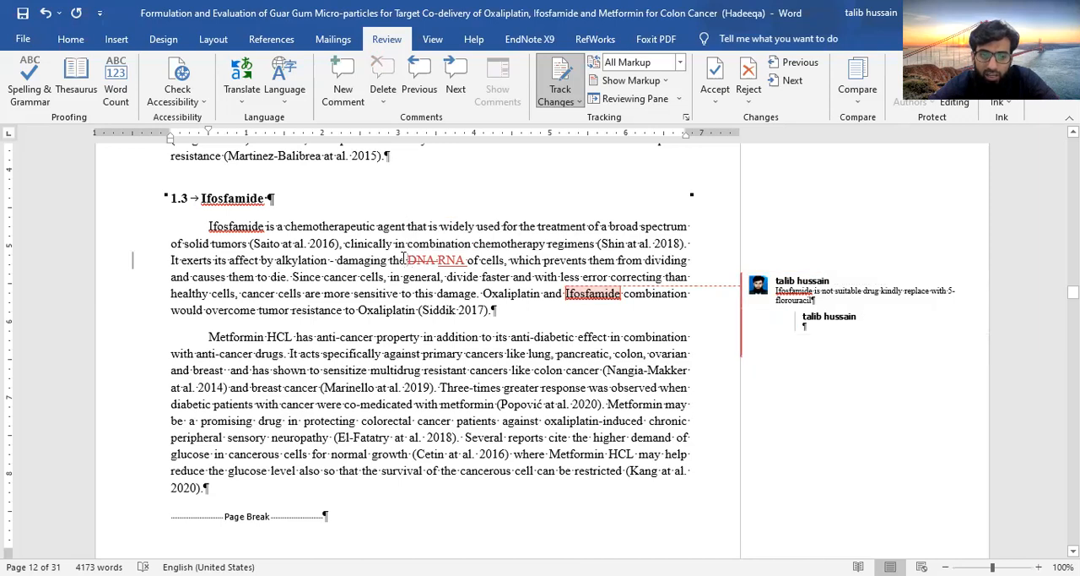
pyautogui.click(714, 103)
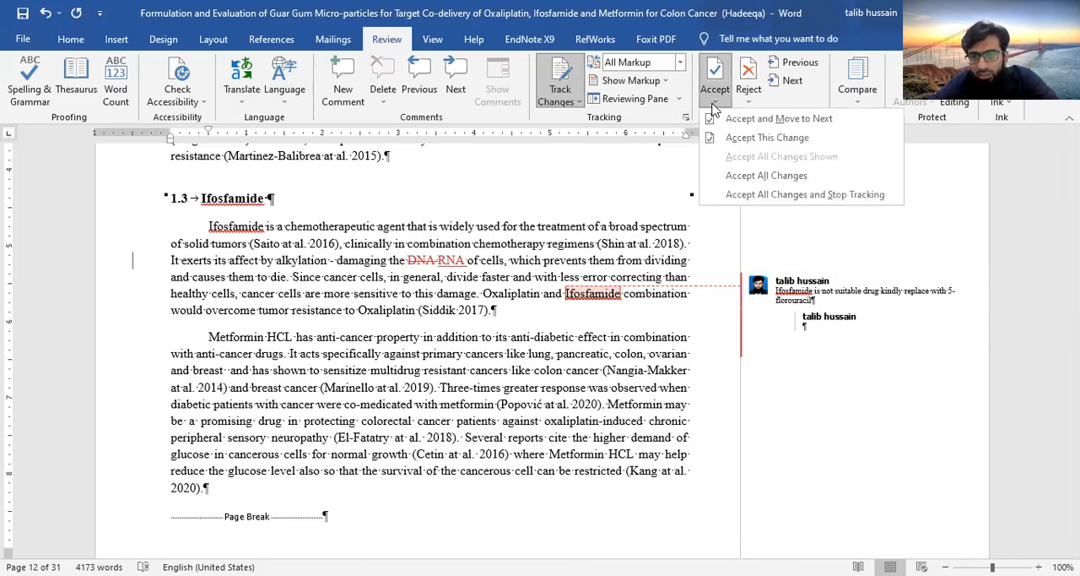
pyautogui.click(752, 137)
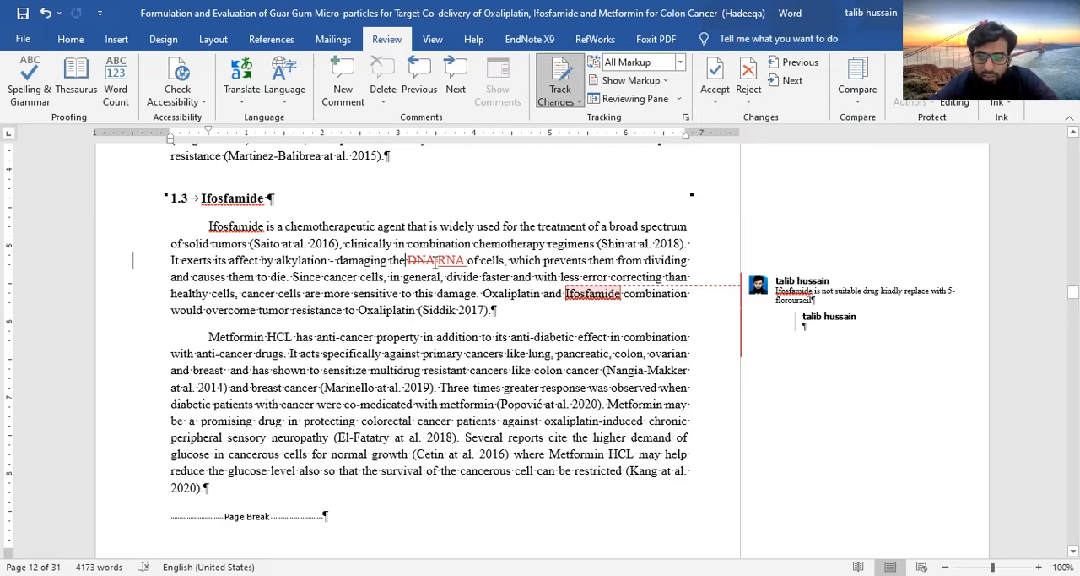
pyautogui.click(713, 101)
pyautogui.click(737, 138)
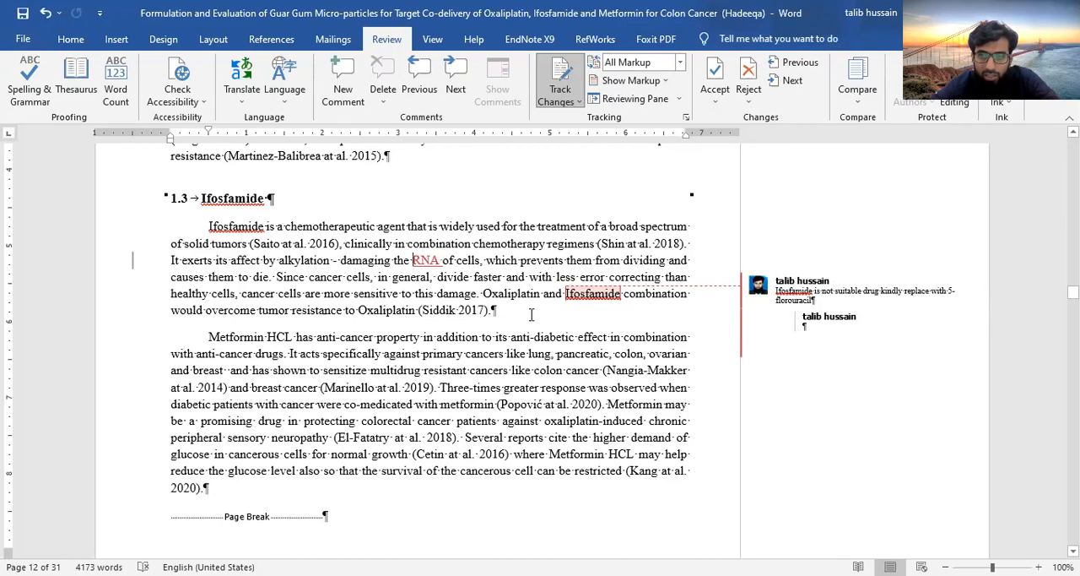
# Accept the tracked insertion of RNA in the first paragraph of section 1.3
pyautogui.moveTo(439, 260); pyautogui.dragTo(394, 260)
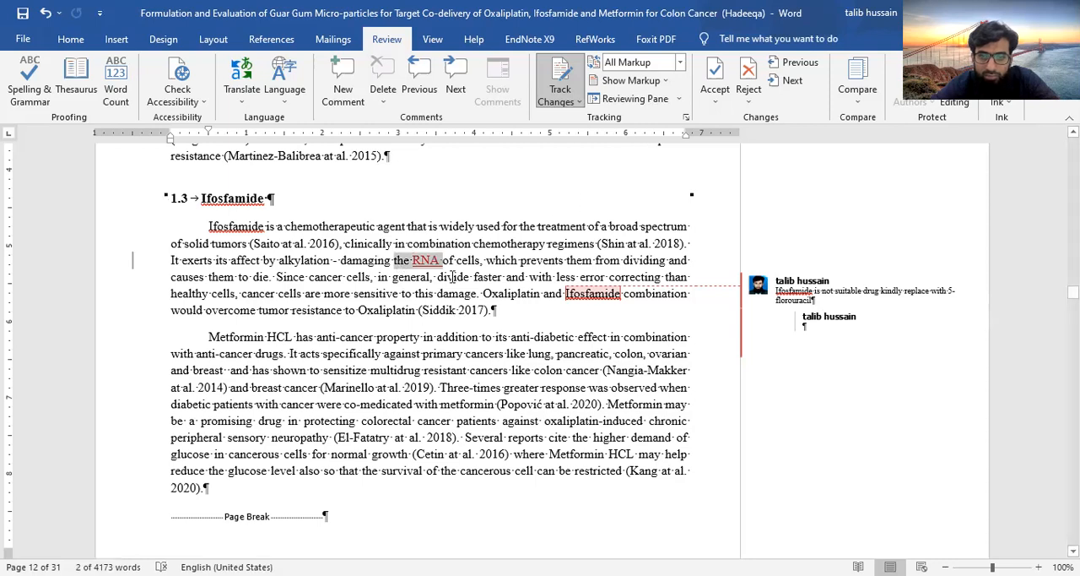
pyautogui.click(442, 267)
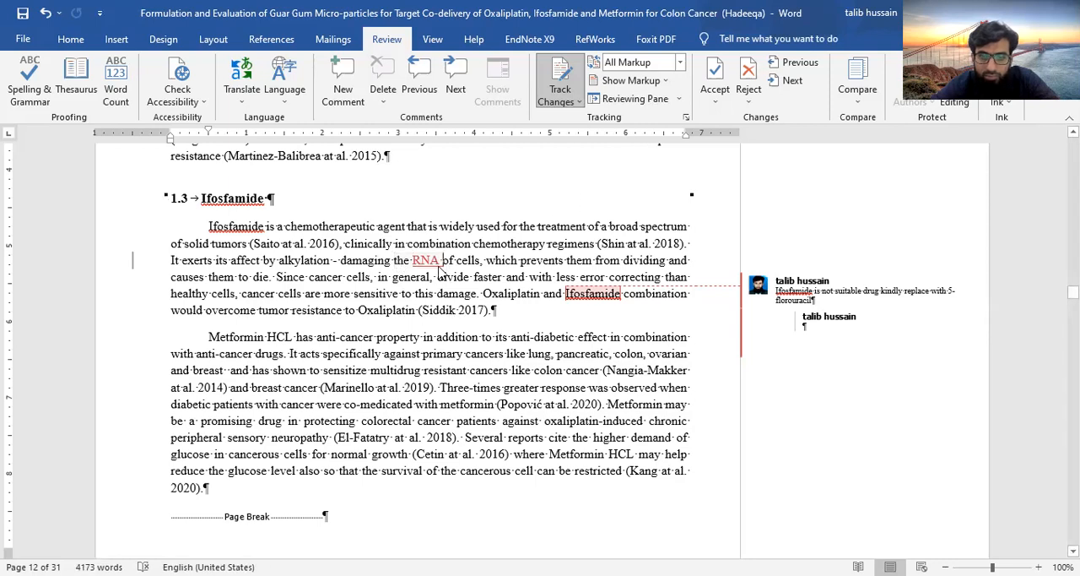
pyautogui.doubleClick(414, 264)
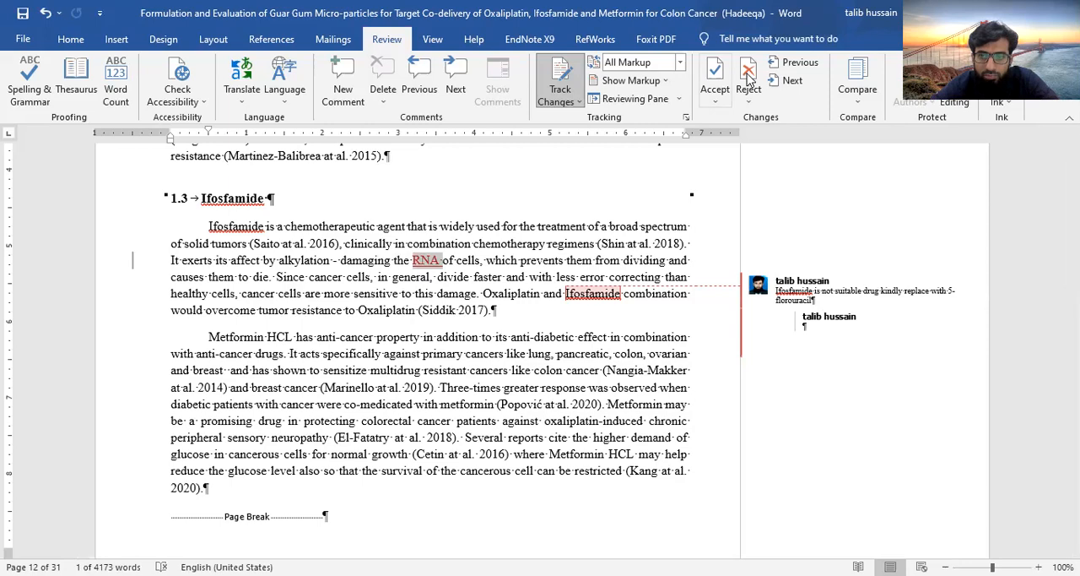
pyautogui.click(715, 70)
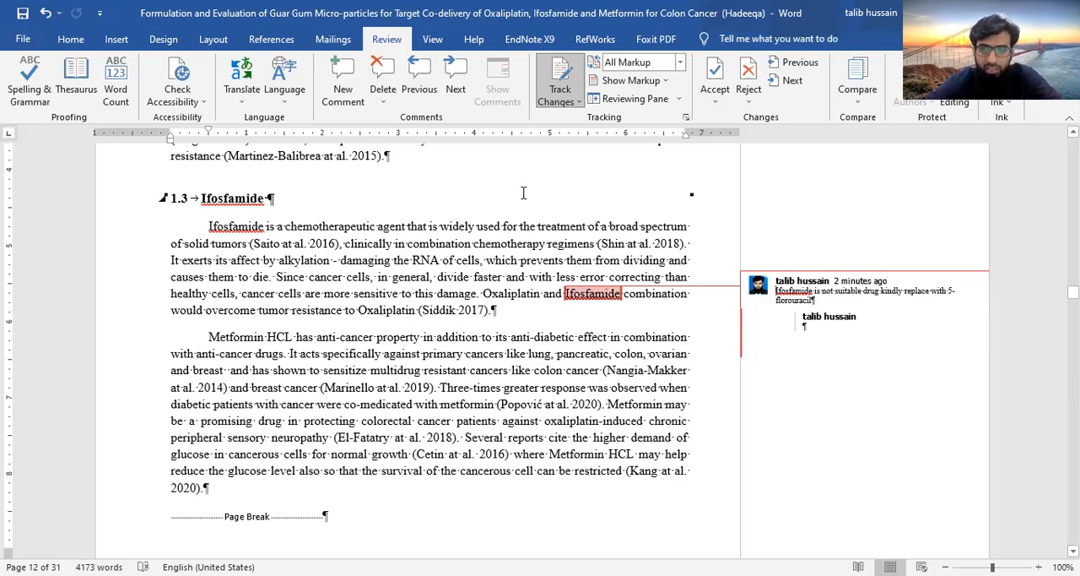
# Browse backward and forward through the document's revisions, returning to the commented Ifosfamide paragraph
pyautogui.click(788, 70)
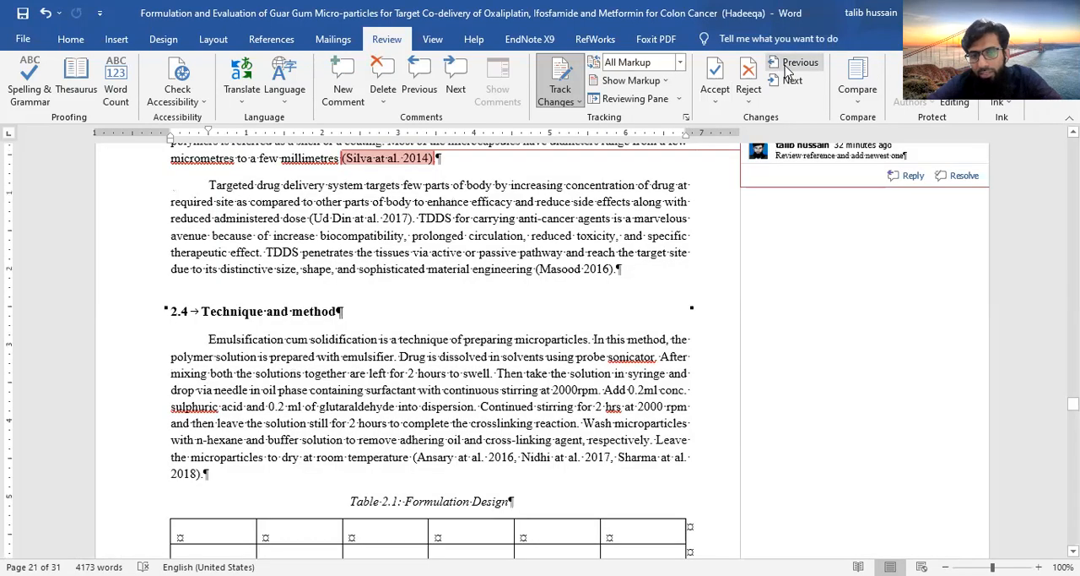
pyautogui.click(787, 81)
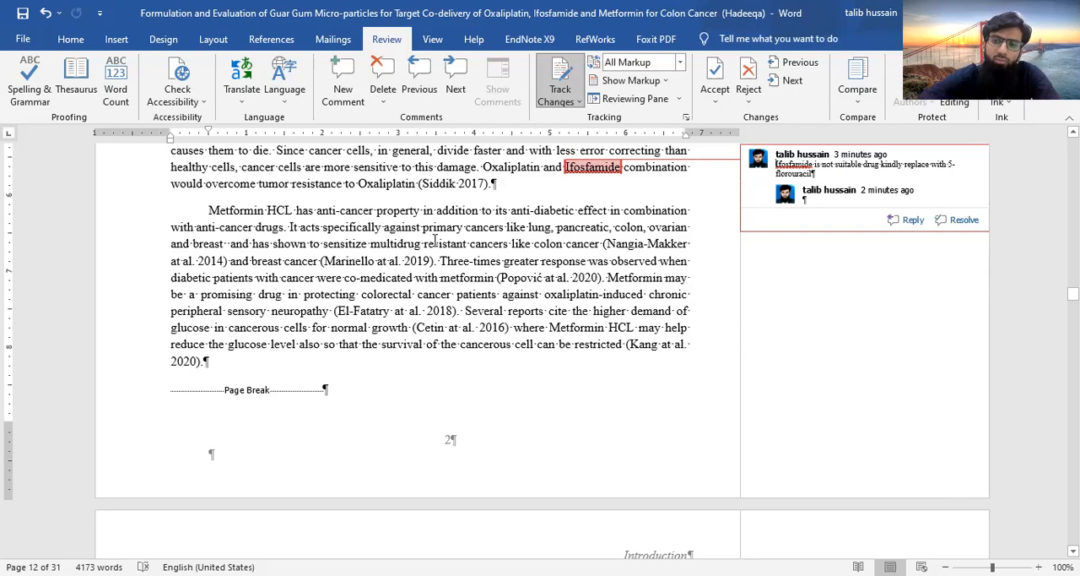
pyautogui.scroll(3, 434, 242)
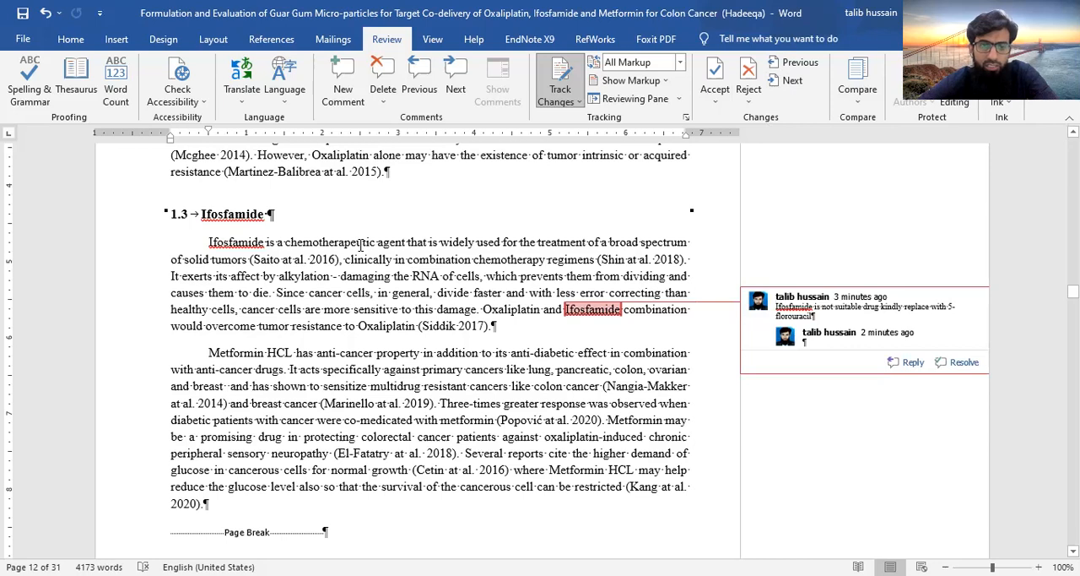
# Check the document's word count statistics and close them
pyautogui.click(118, 80)
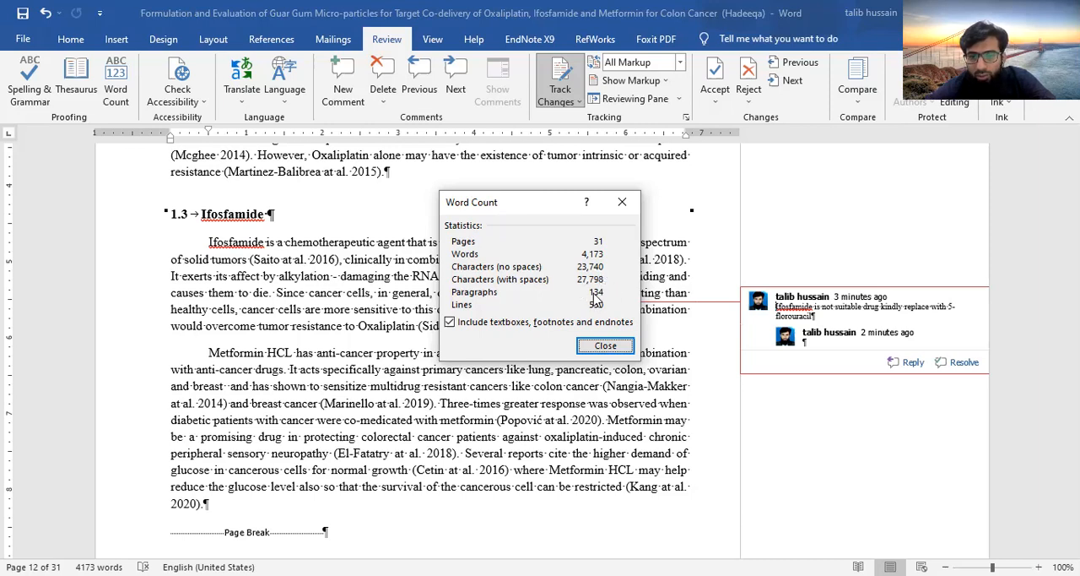
pyautogui.click(605, 345)
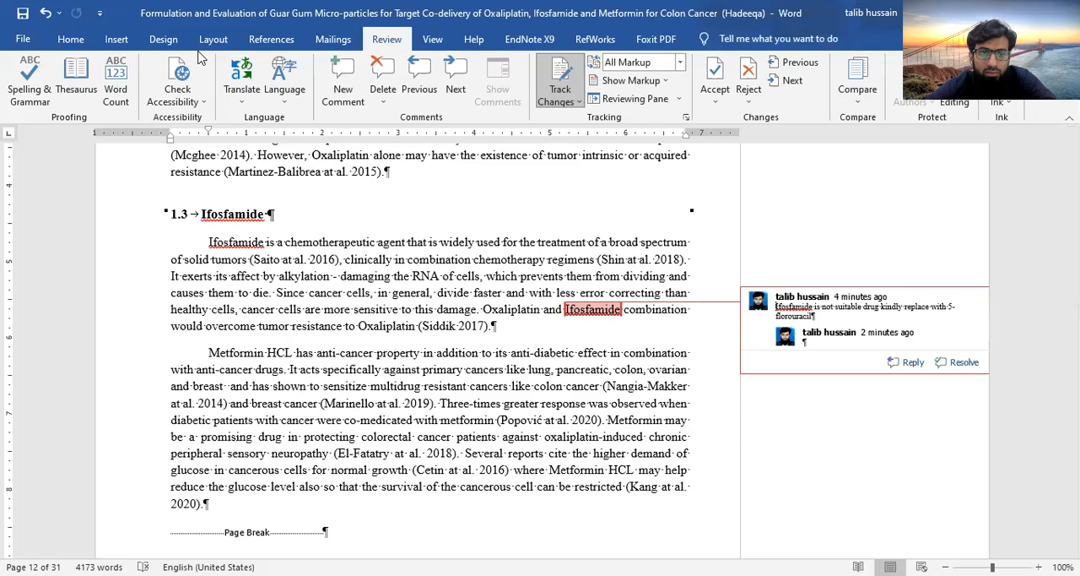
pyautogui.click(261, 44)
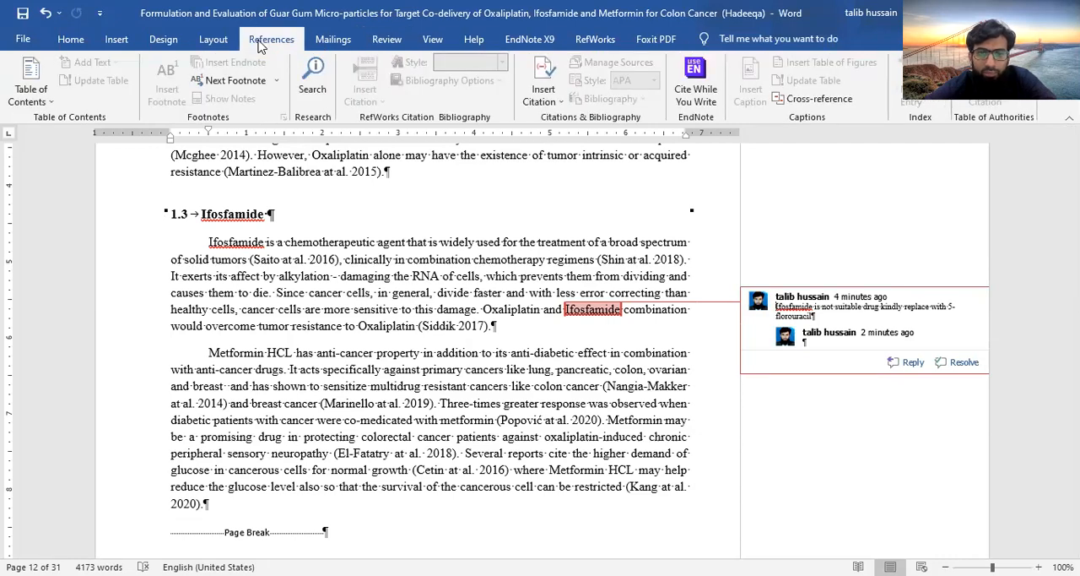
pyautogui.click(333, 40)
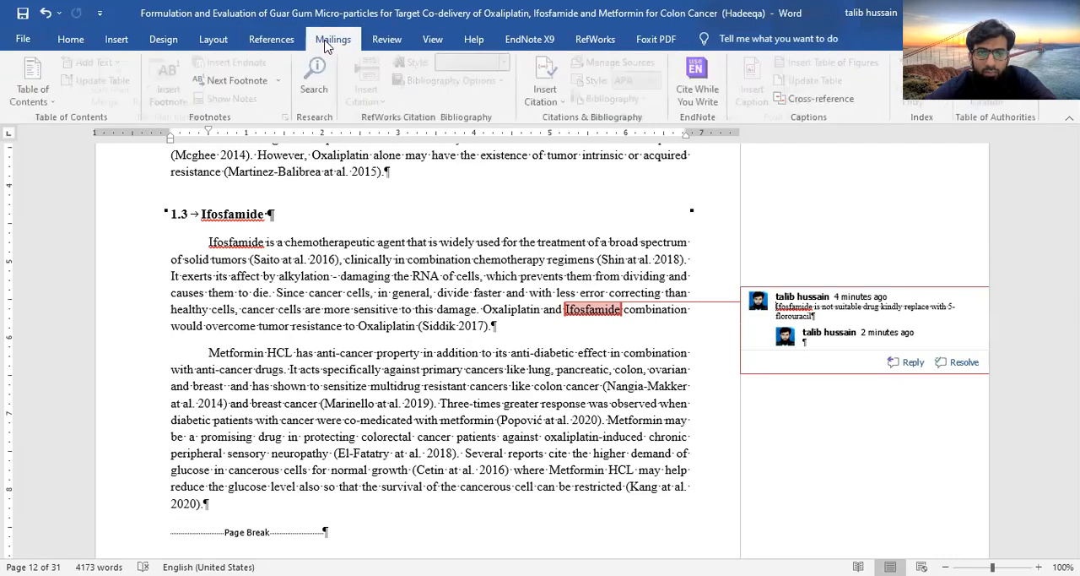
pyautogui.click(429, 41)
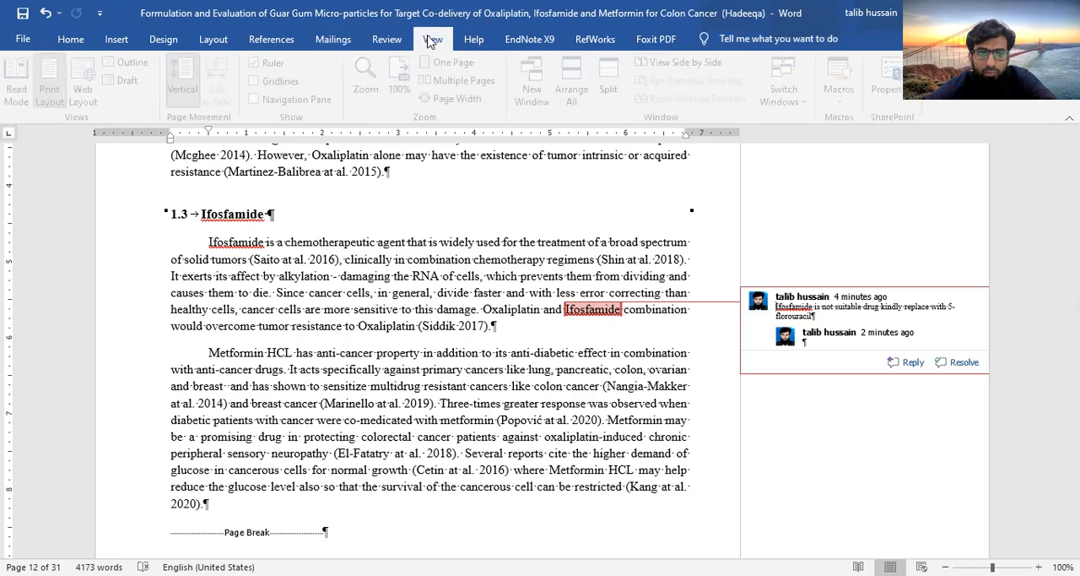
# Turn on continuous line numbering for the section containing 1.3 Ifosfamide
pyautogui.click(378, 43)
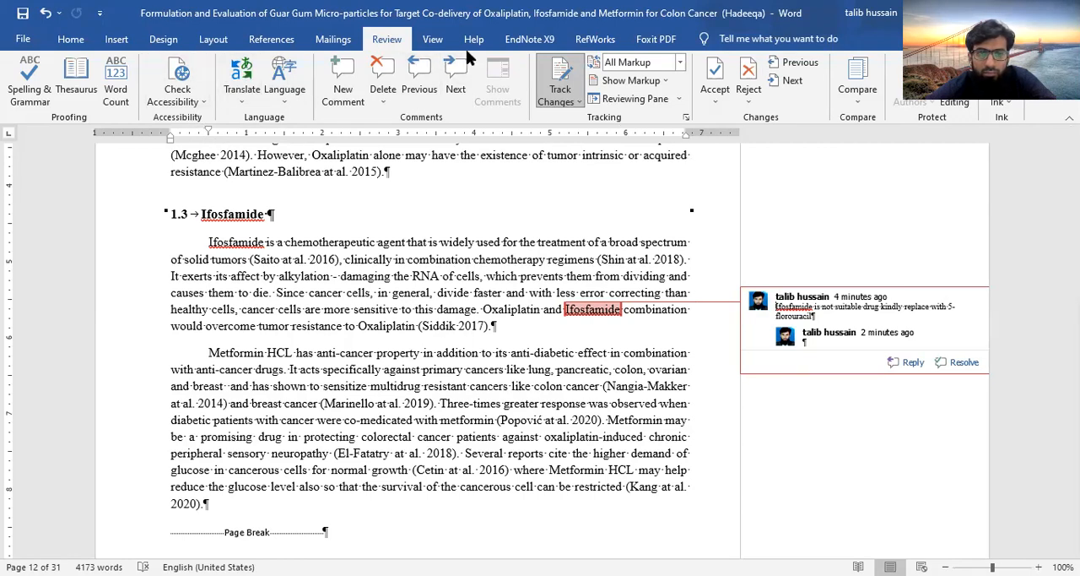
pyautogui.click(119, 39)
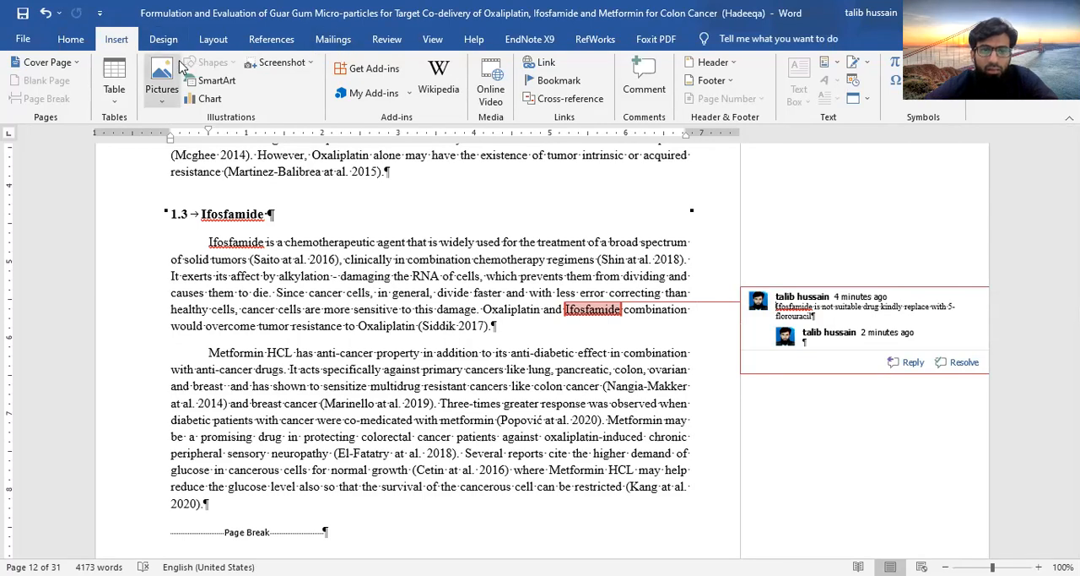
pyautogui.click(214, 41)
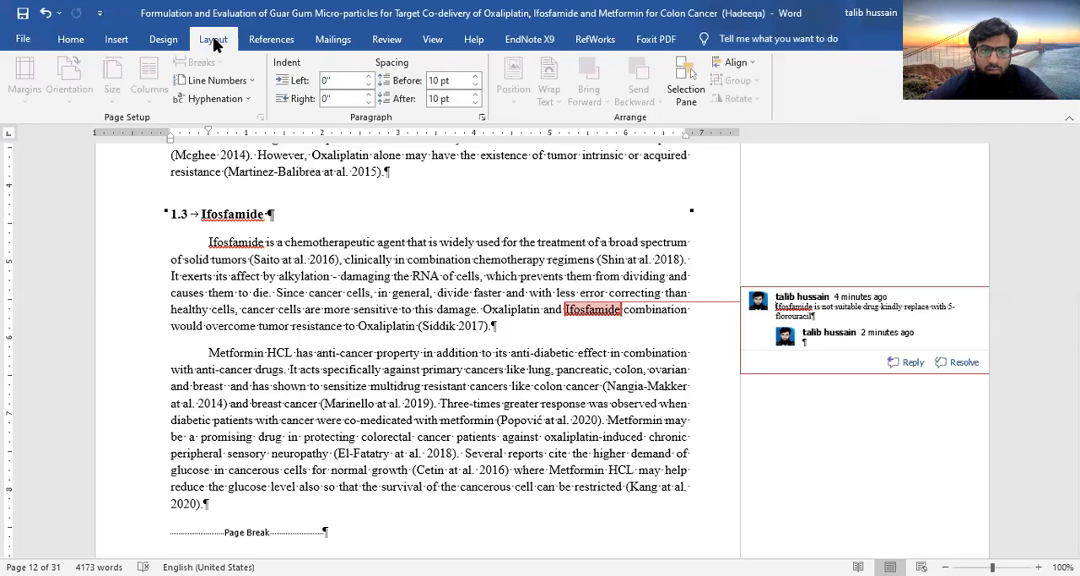
pyautogui.click(253, 82)
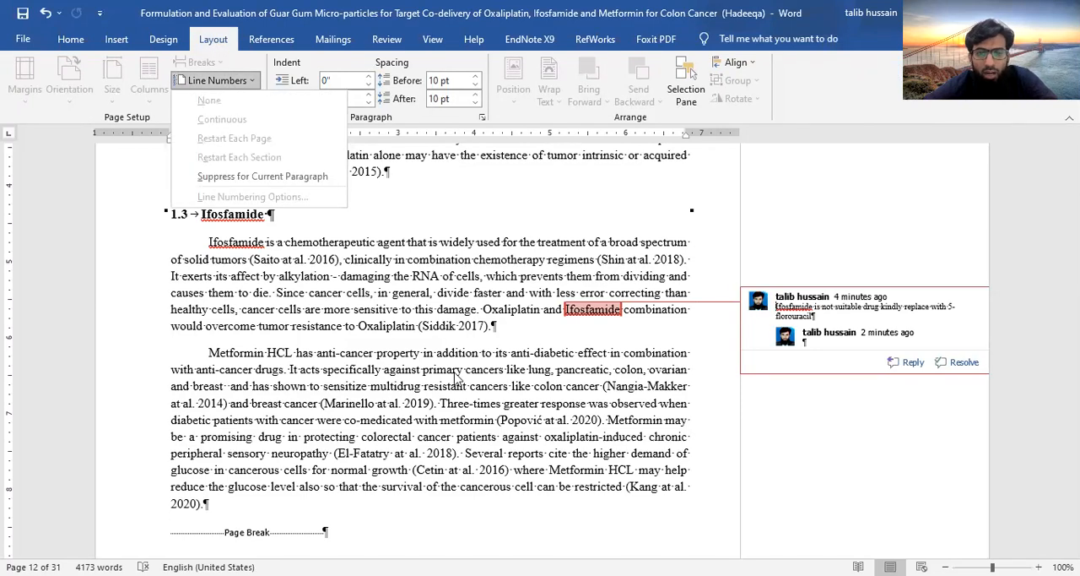
pyautogui.click(368, 287)
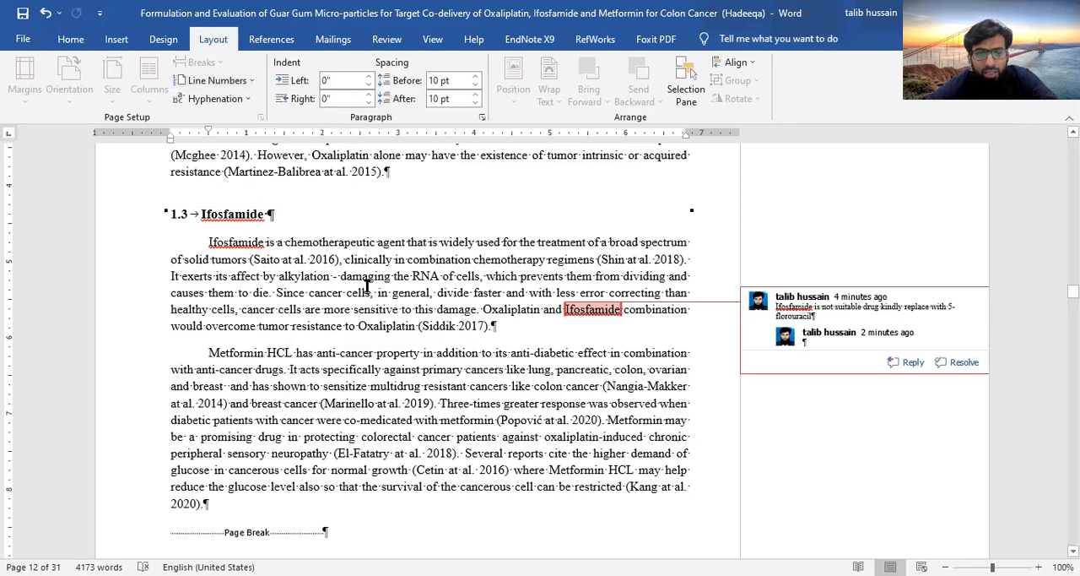
pyautogui.click(258, 82)
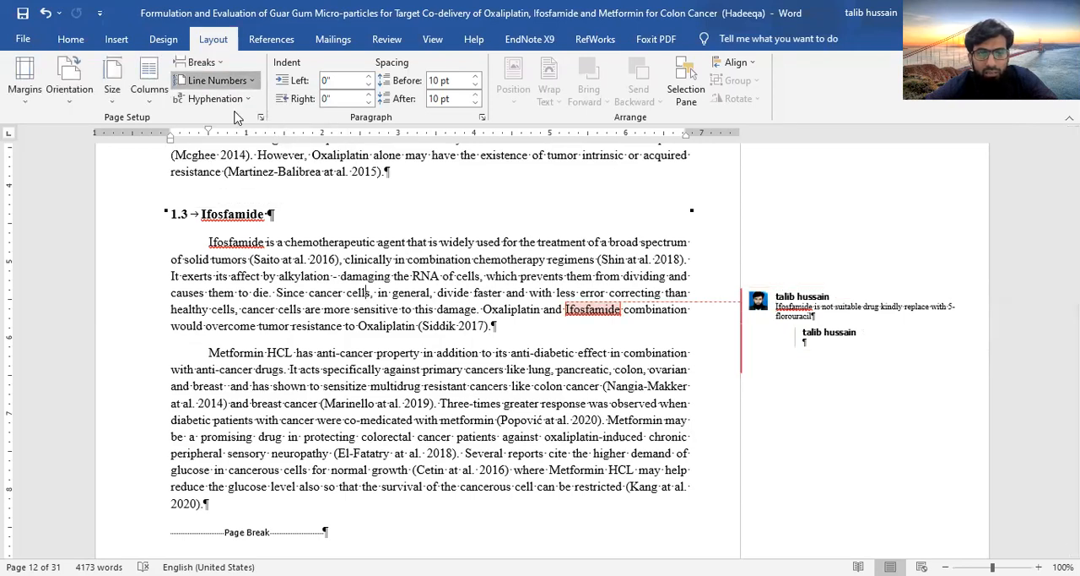
pyautogui.click(222, 119)
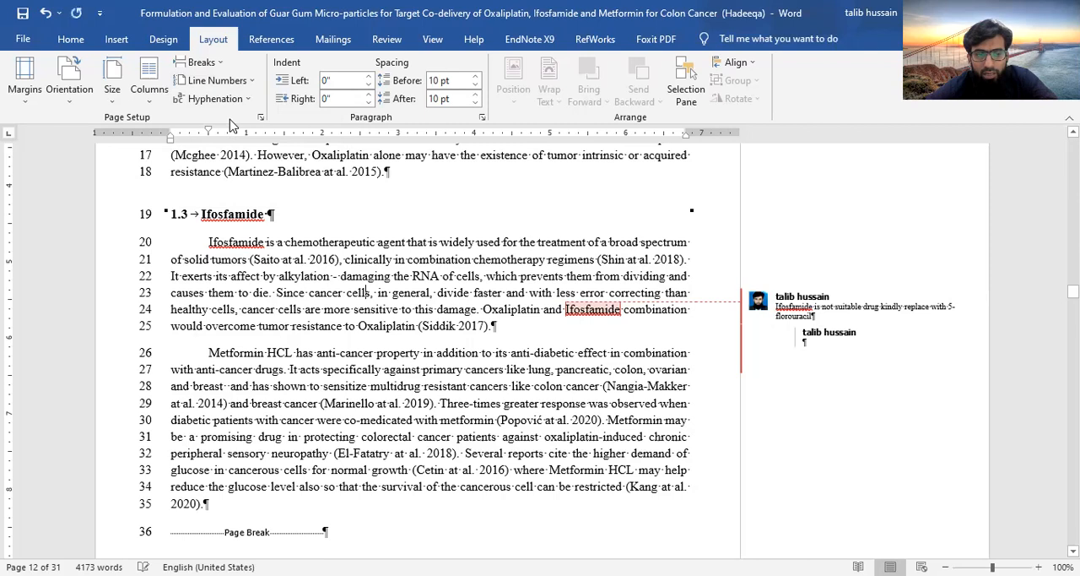
# Examine the line numbers through the Introduction chapter and on to the start of the Literature Review
pyautogui.scroll(8, 368, 262)
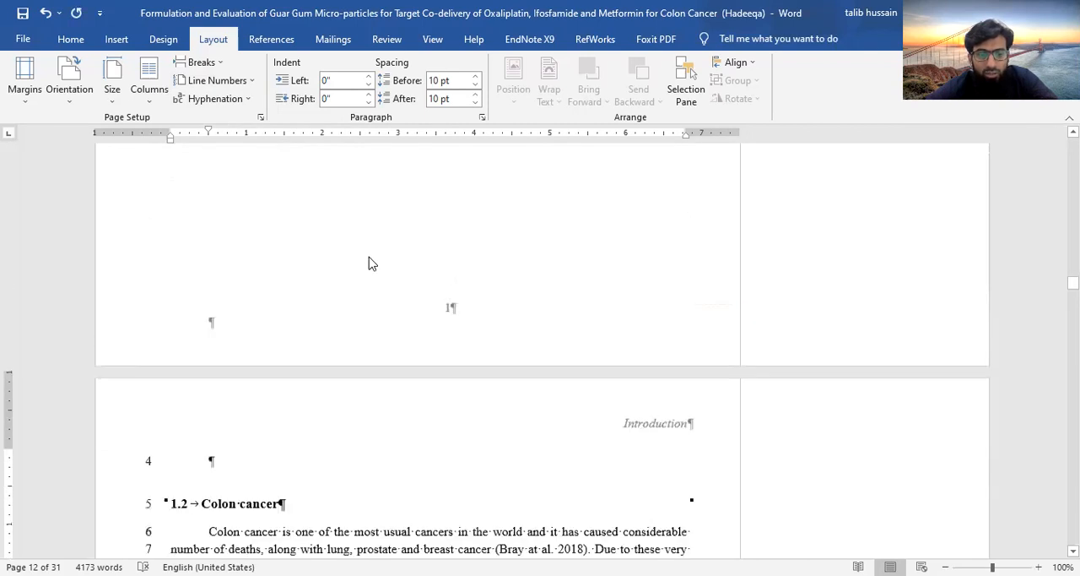
pyautogui.scroll(-1, 369, 262)
pyautogui.scroll(12, 369, 260)
pyautogui.scroll(3, 369, 287)
pyautogui.scroll(-20, 369, 295)
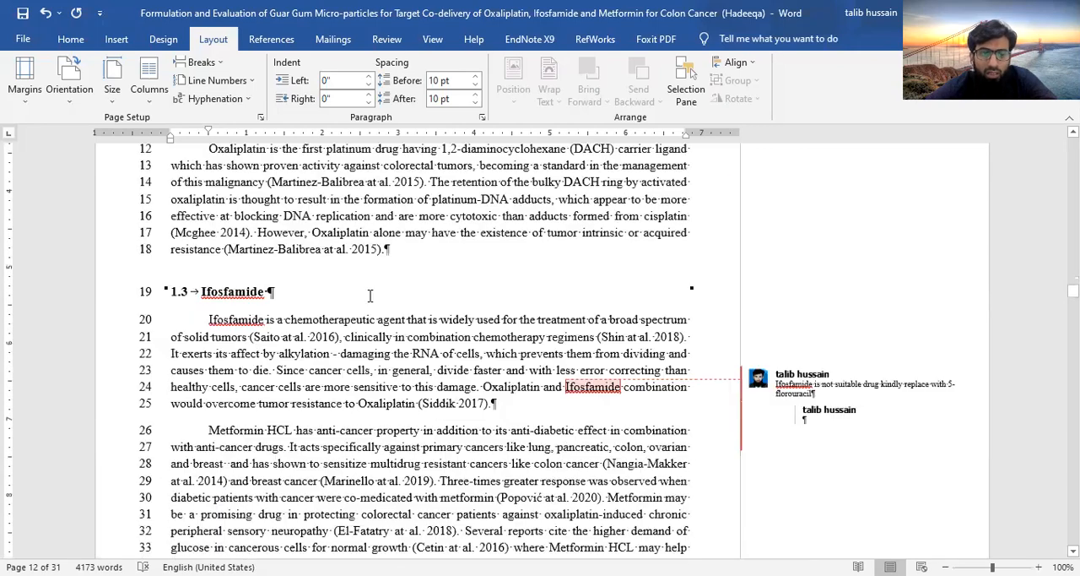
pyautogui.scroll(-20, 369, 297)
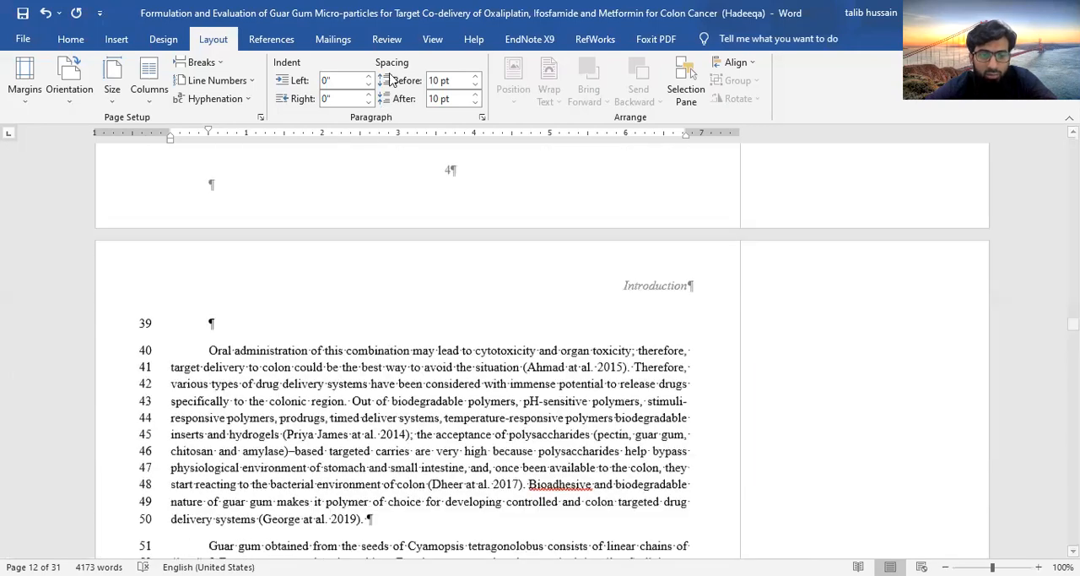
pyautogui.scroll(-8, 391, 81)
pyautogui.scroll(-15, 363, 275)
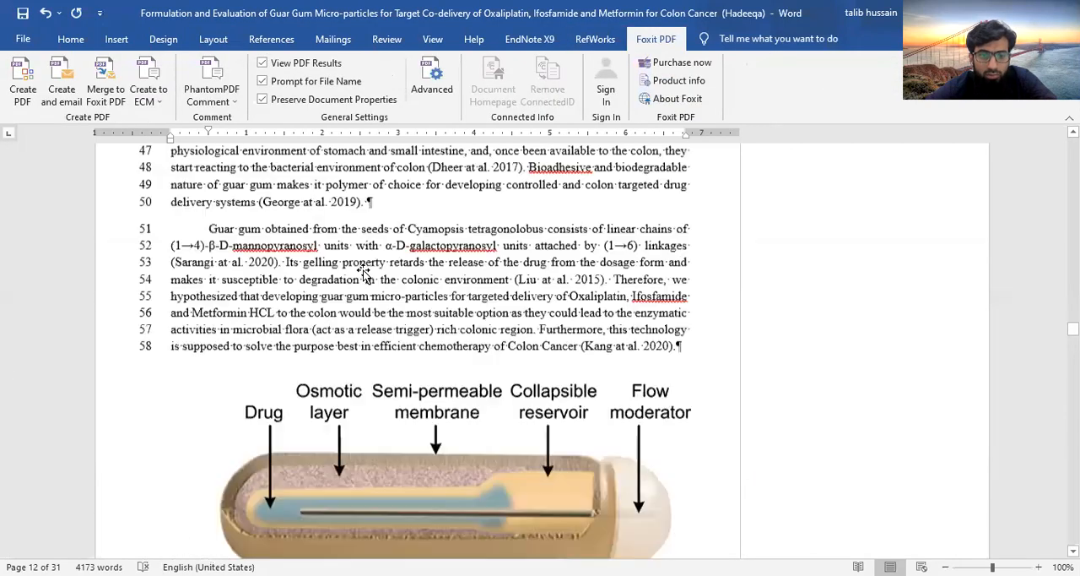
pyautogui.scroll(-15, 363, 272)
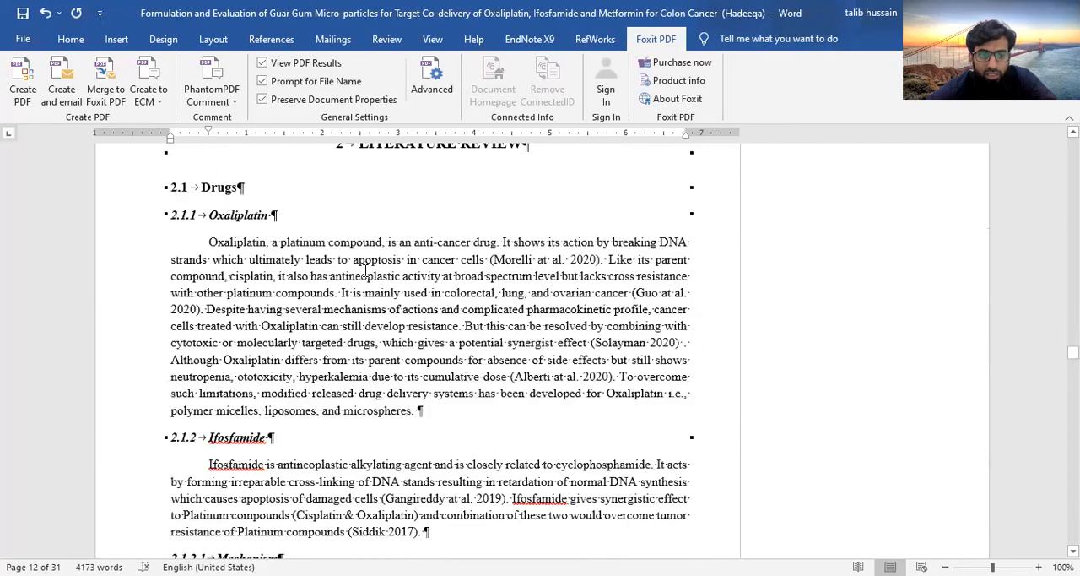
# Apply continuous line numbering to the Literature Review chapter, starting from the 2.1.1 Oxaliplatin paragraph's section
pyautogui.scroll(3, 365, 272)
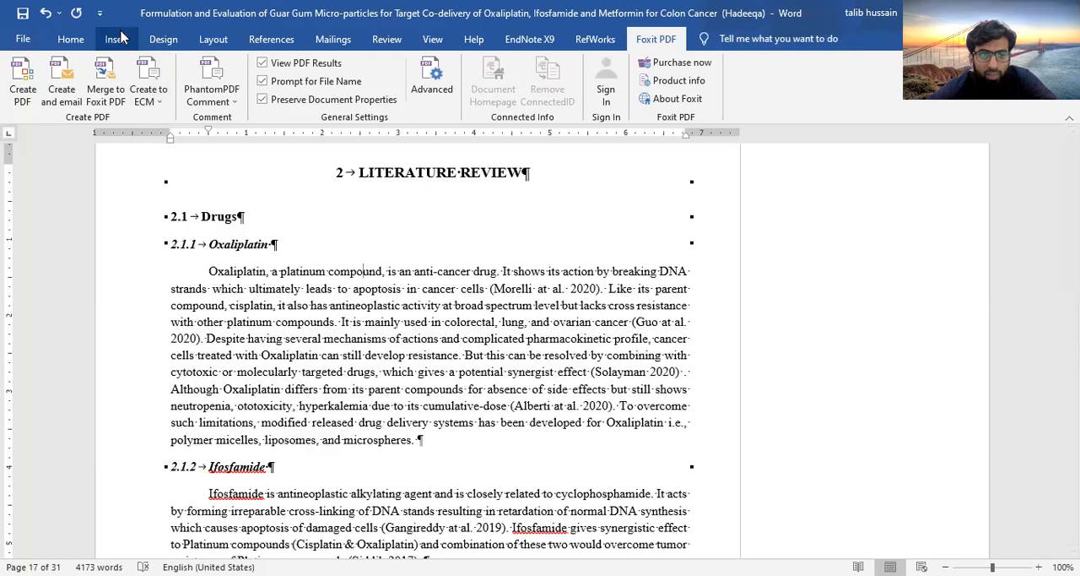
pyautogui.click(163, 37)
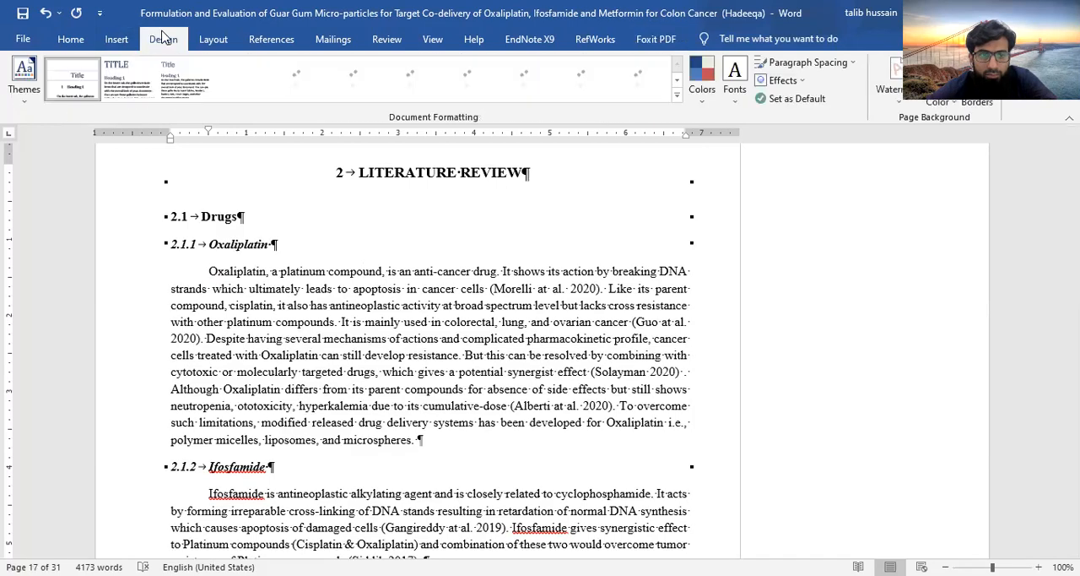
pyautogui.click(116, 38)
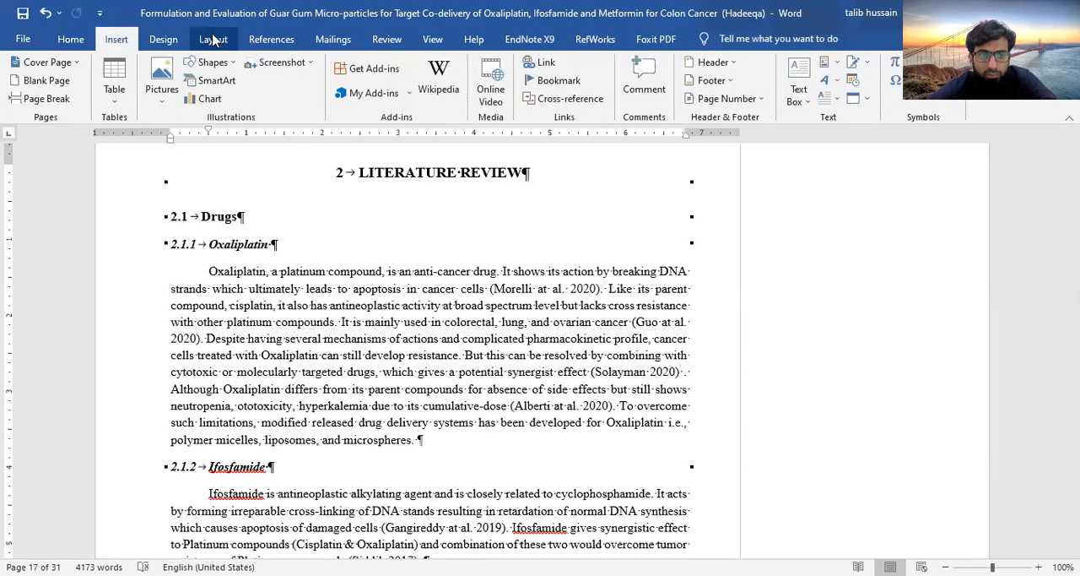
pyautogui.click(213, 39)
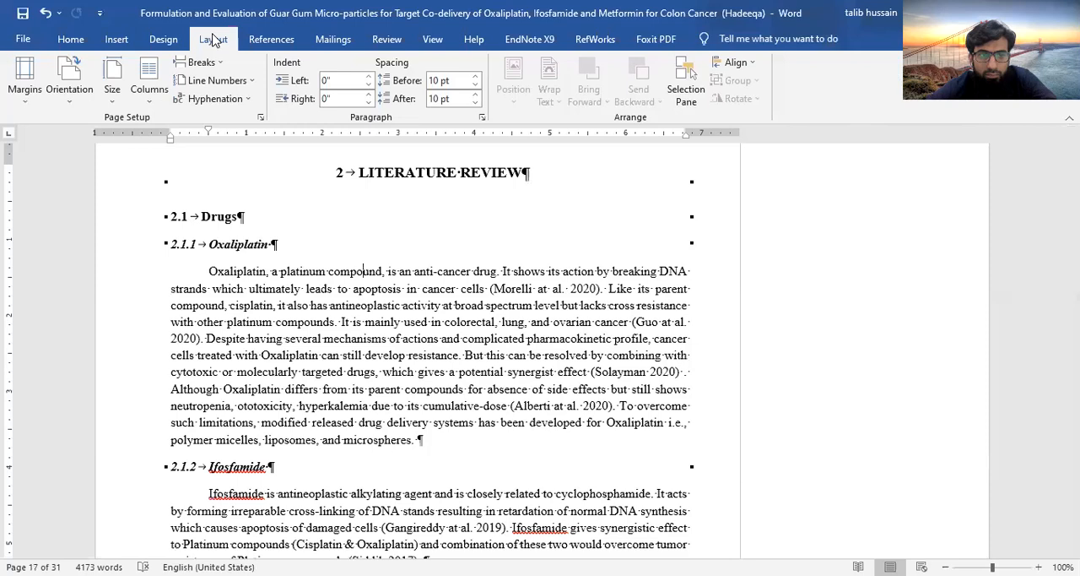
pyautogui.click(251, 86)
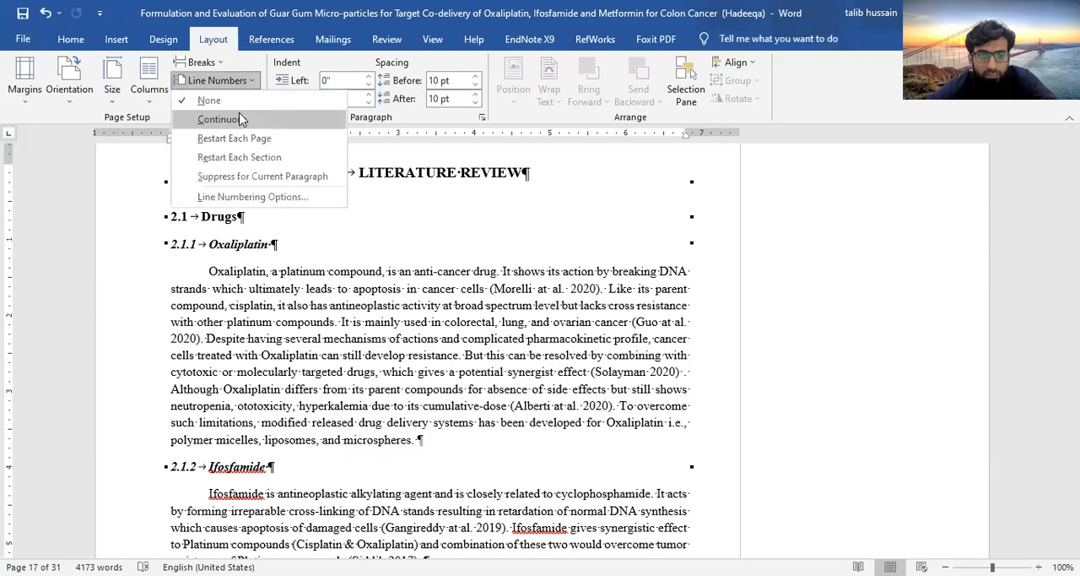
pyautogui.click(242, 119)
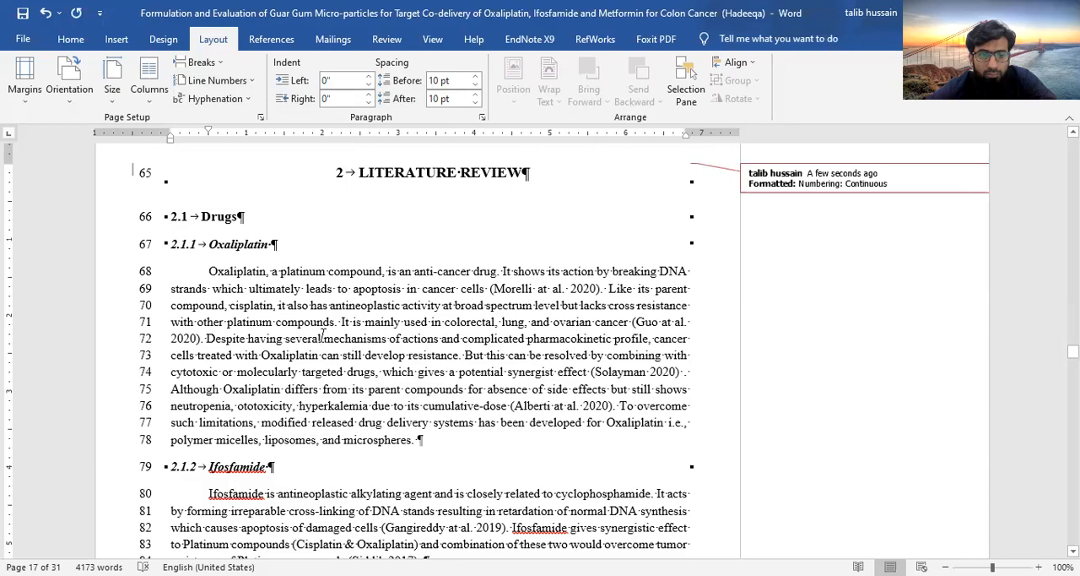
# Examine the line numbers through the Literature Review and on to the colon cancer paragraph on page 24
pyautogui.scroll(-20, 323, 335)
pyautogui.scroll(-15, 322, 335)
pyautogui.scroll(-15, 323, 335)
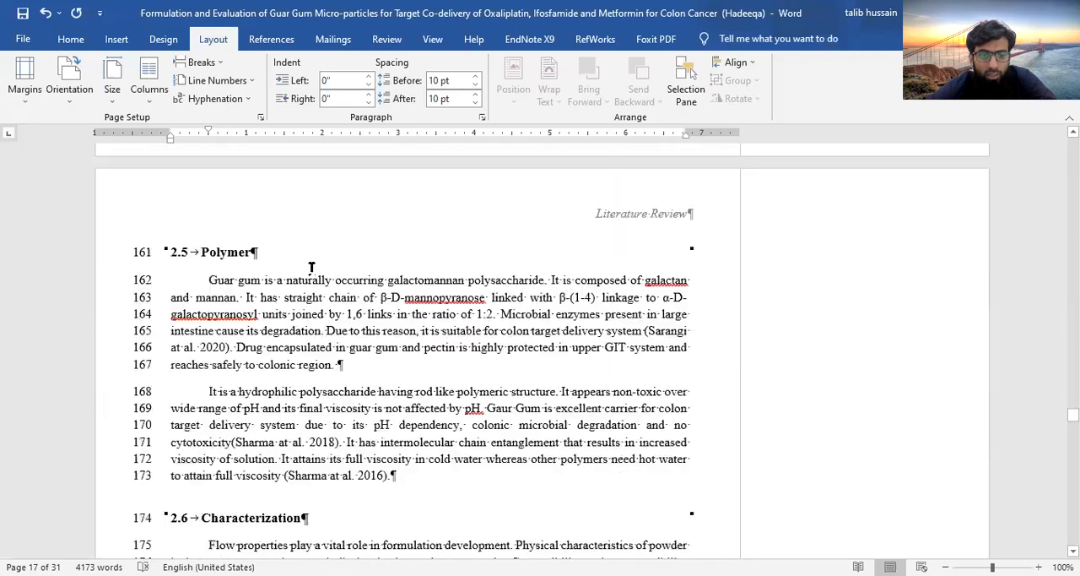
pyautogui.scroll(-8, 302, 74)
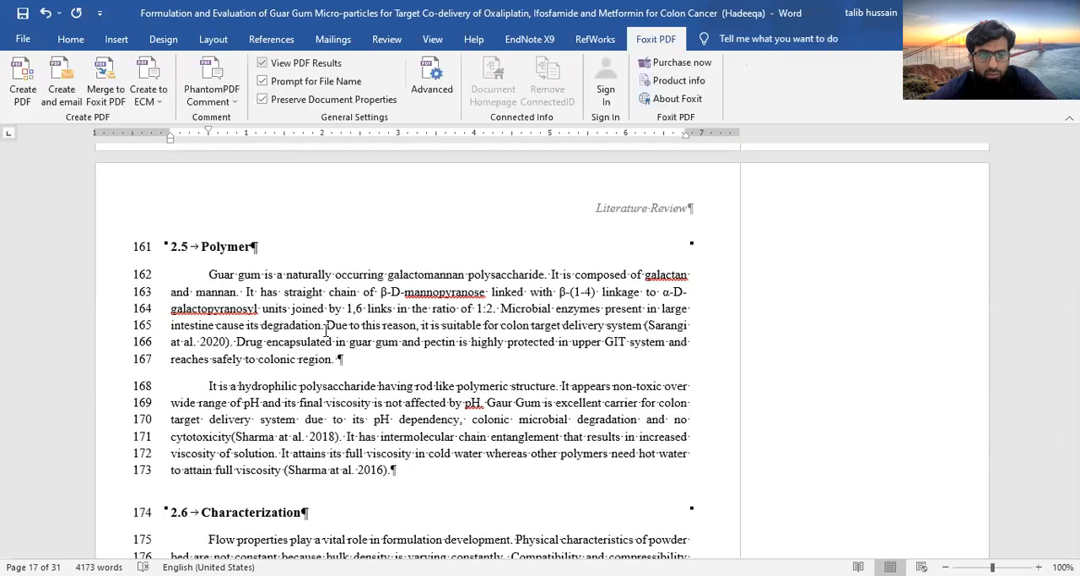
pyautogui.scroll(-9, 325, 329)
pyautogui.scroll(-5, 324, 250)
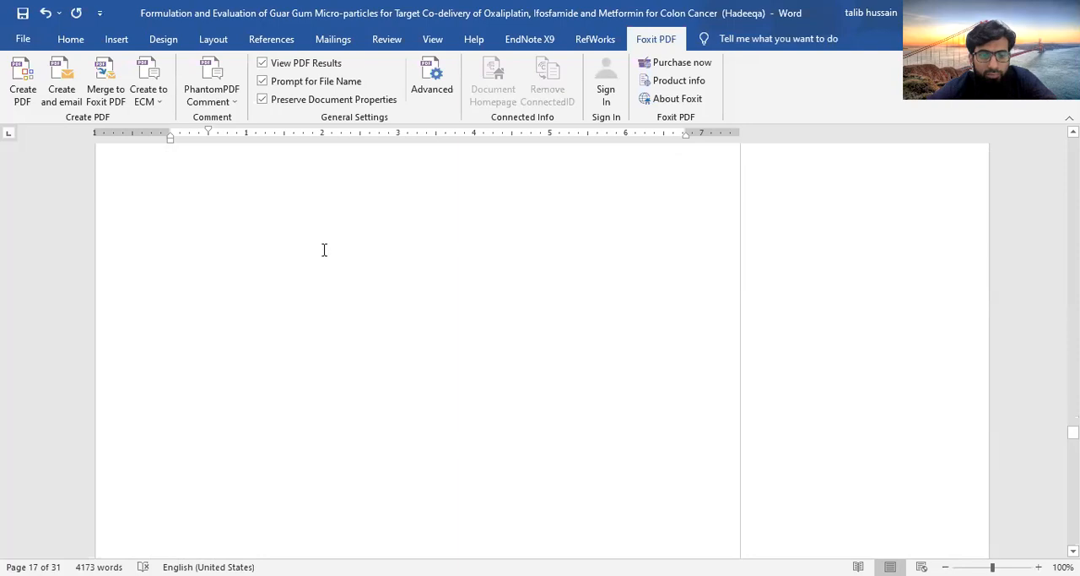
pyautogui.scroll(-3, 324, 252)
pyautogui.scroll(-5, 323, 270)
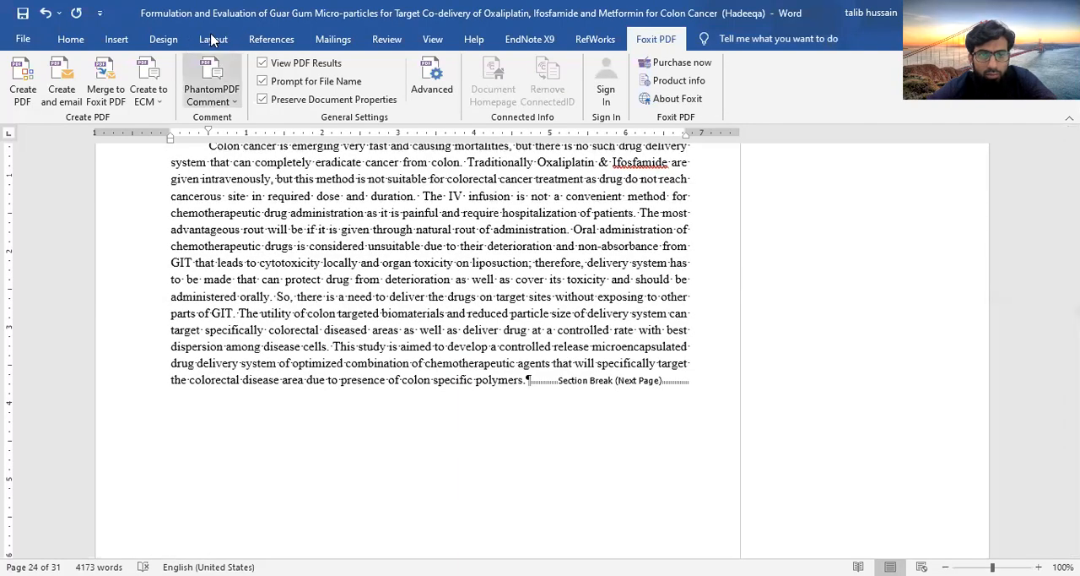
# Apply continuous line numbering to the page 24 section that precedes Materials and Methods
pyautogui.click(165, 39)
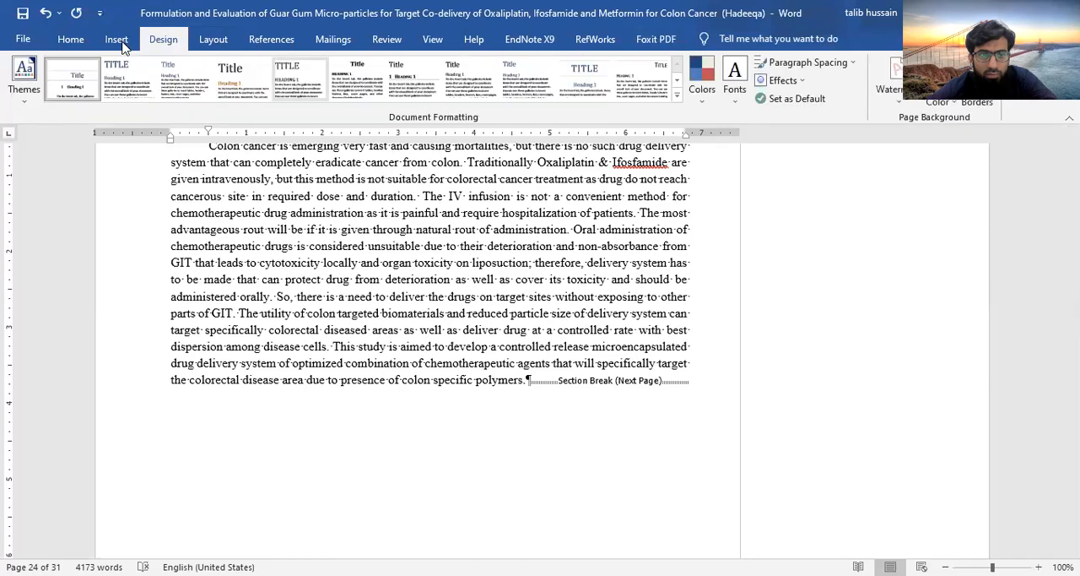
pyautogui.click(119, 41)
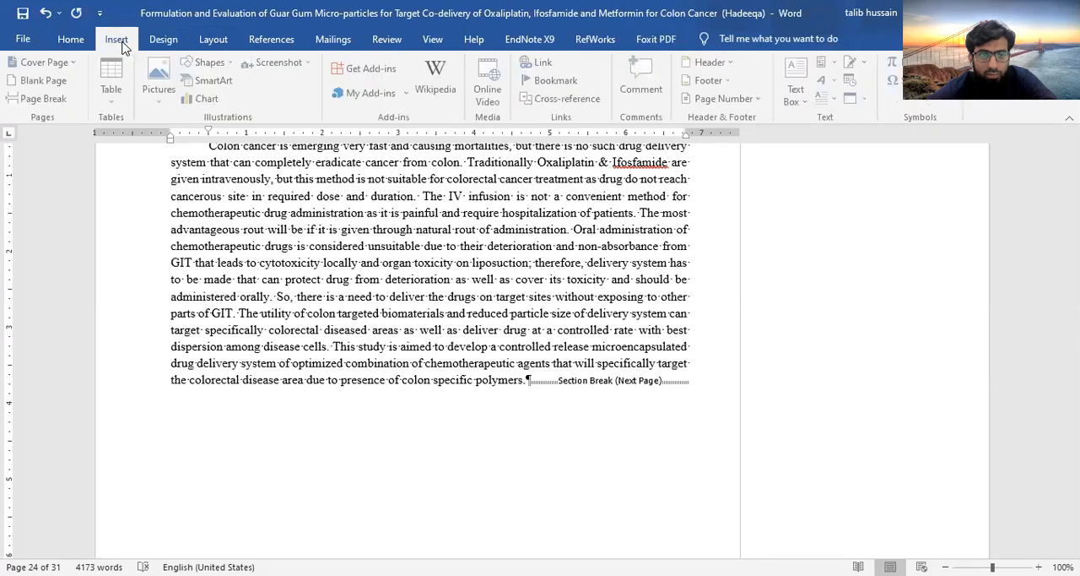
pyautogui.click(277, 40)
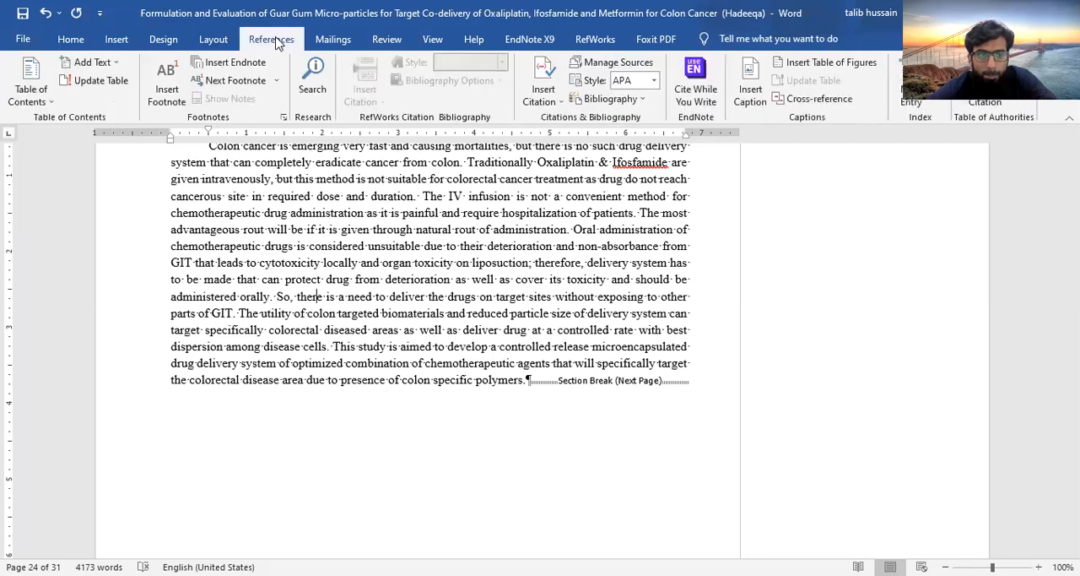
pyautogui.click(213, 39)
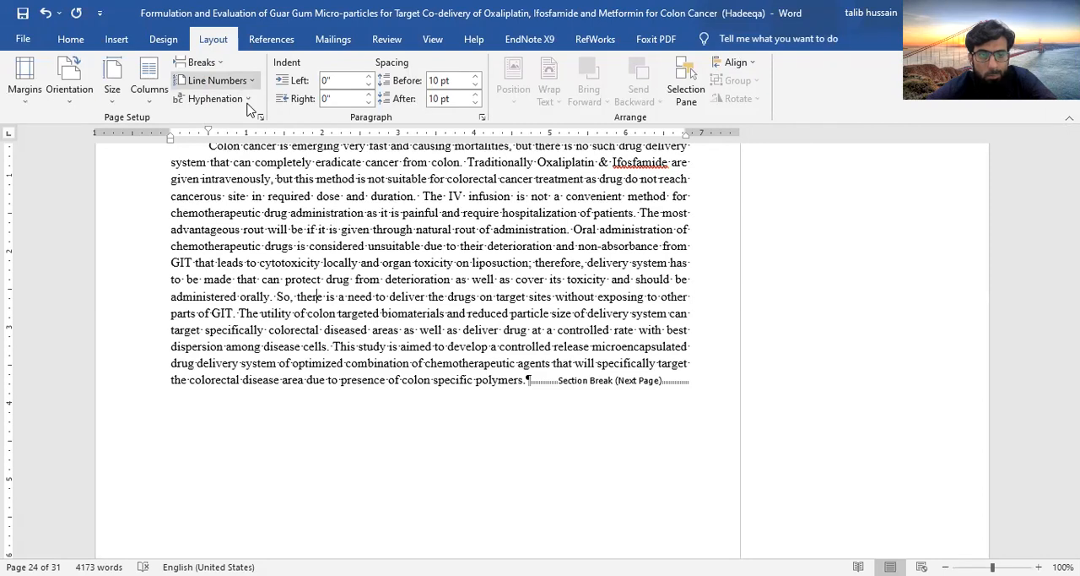
pyautogui.click(220, 80)
pyautogui.click(247, 121)
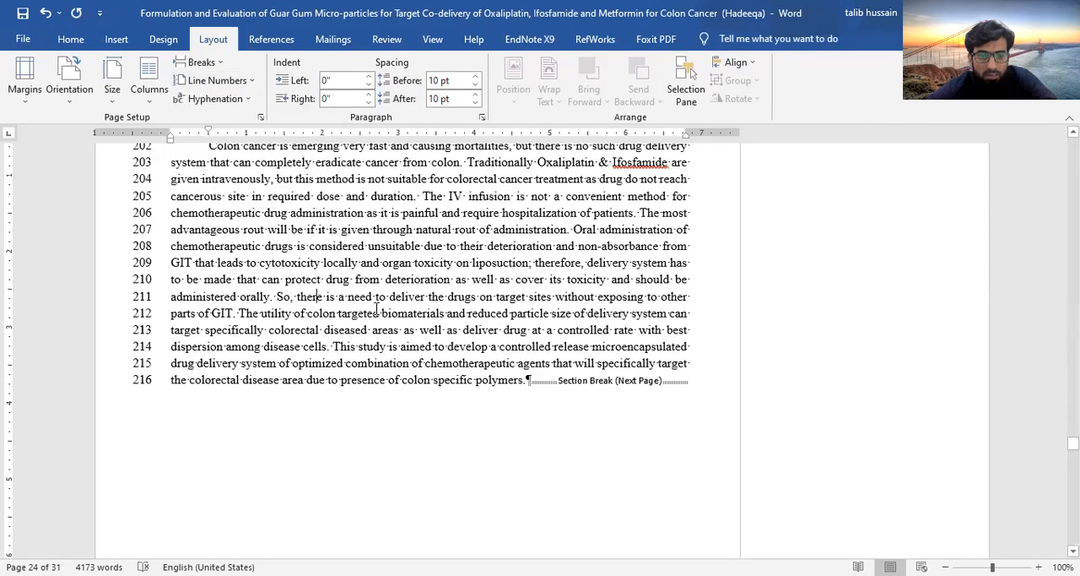
# Apply continuous line numbering to the Materials and Methods section containing the 4.1 Material heading
pyautogui.scroll(-10, 374, 308)
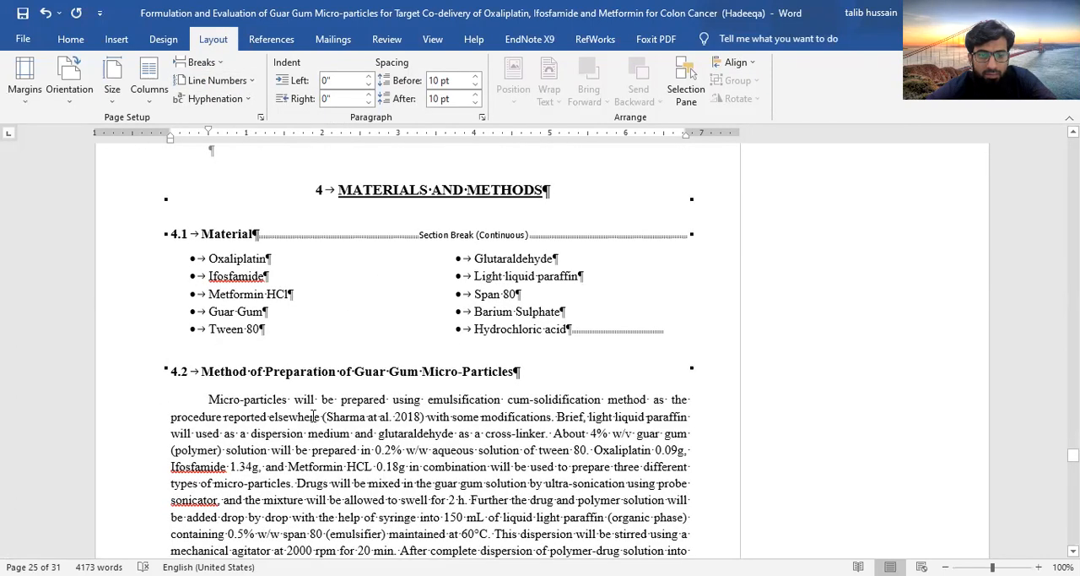
pyautogui.click(317, 416)
pyautogui.click(227, 231)
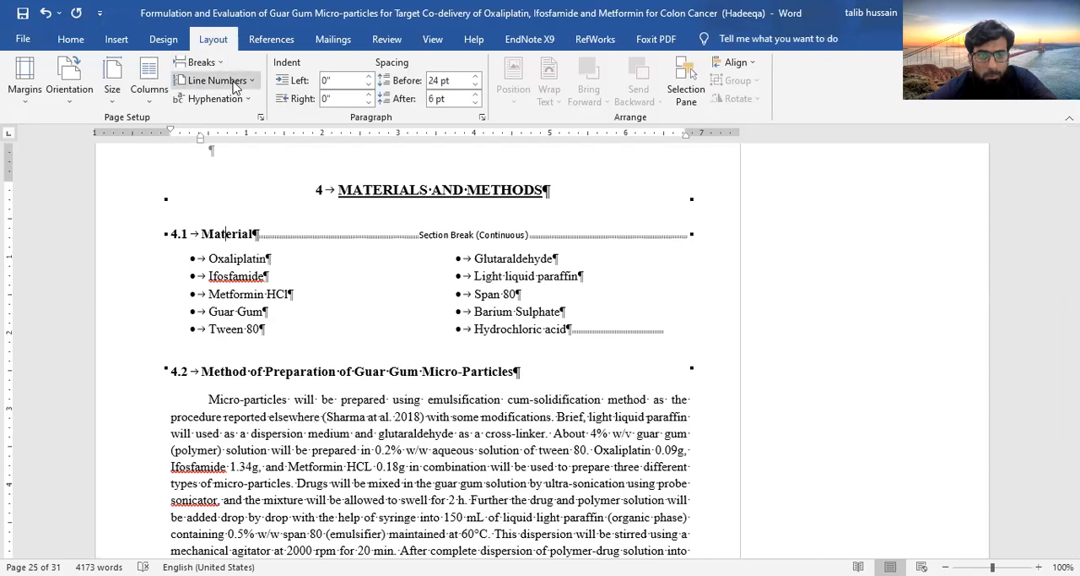
pyautogui.click(235, 88)
pyautogui.click(230, 115)
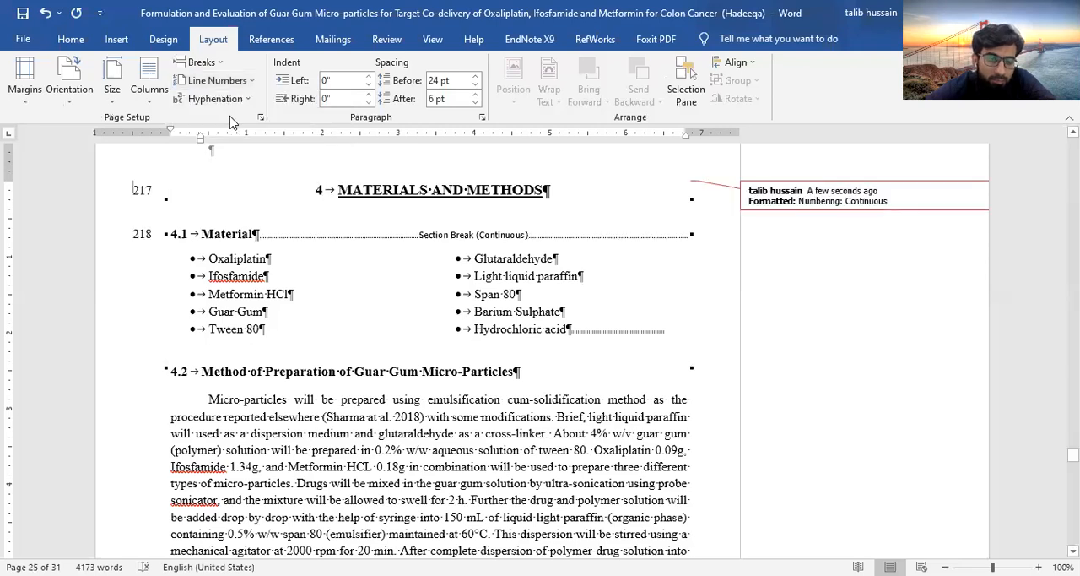
# Apply continuous line numbering to the section starting with 4.2 Method of Preparation of Guar Gum Micro-Particles
pyautogui.click(253, 418)
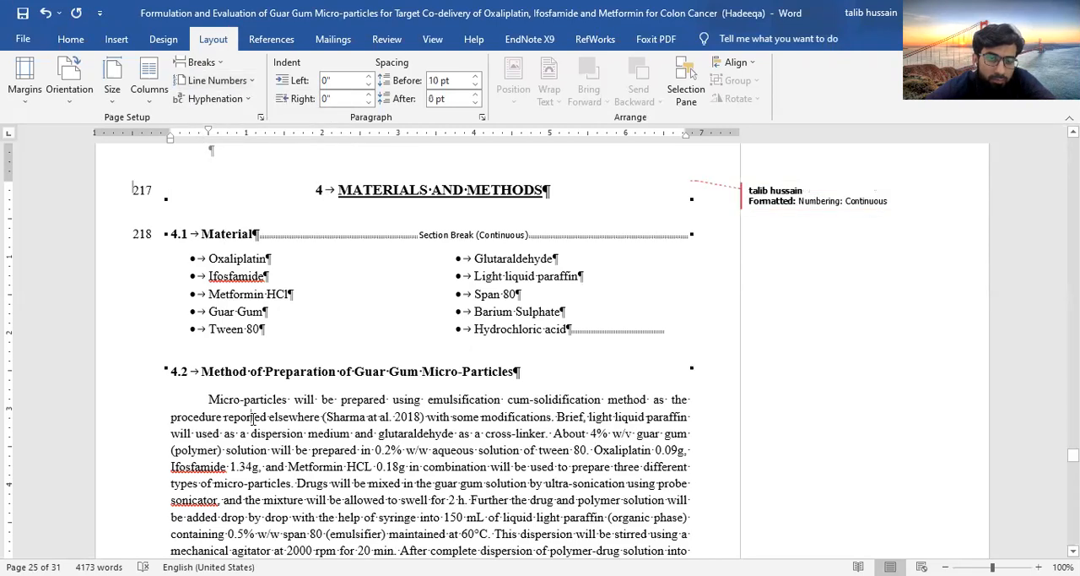
pyautogui.click(254, 134)
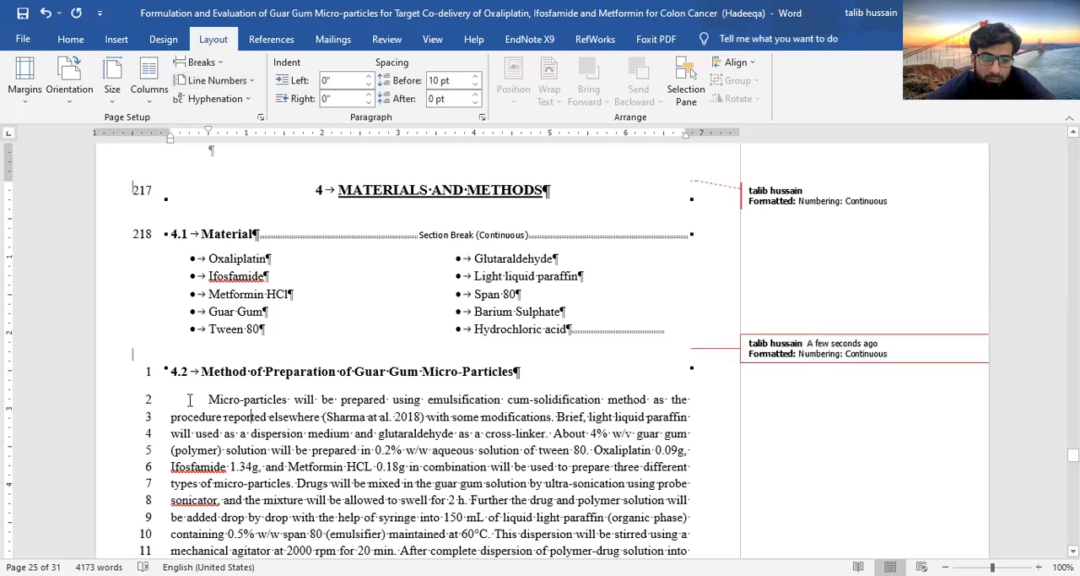
pyautogui.click(191, 356)
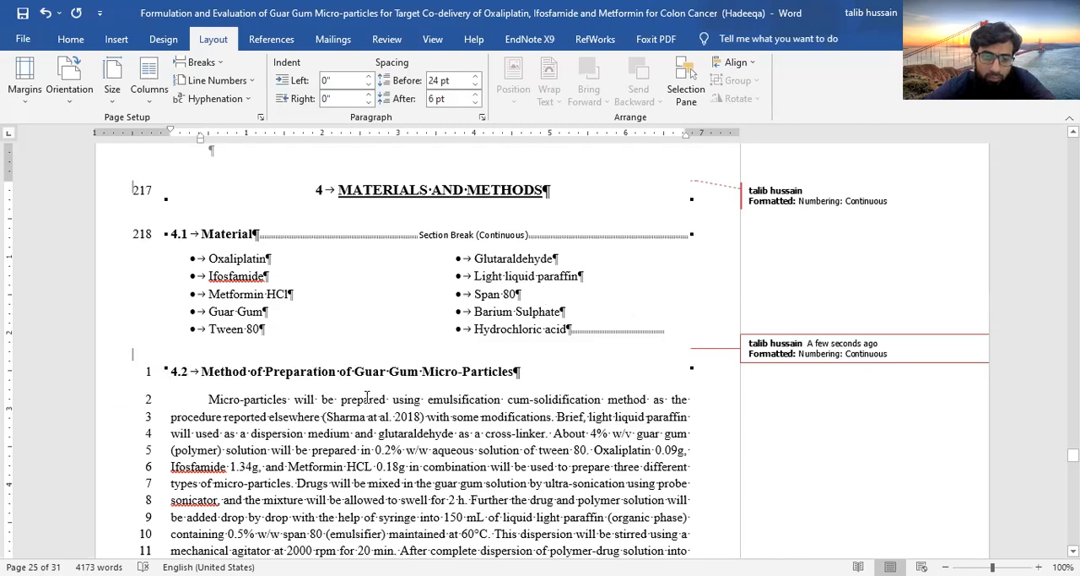
# Hide the tracked-change markup beside section 4.2 and show it again
pyautogui.scroll(-6, 366, 397)
pyautogui.scroll(10, 321, 390)
pyautogui.scroll(-3, 283, 384)
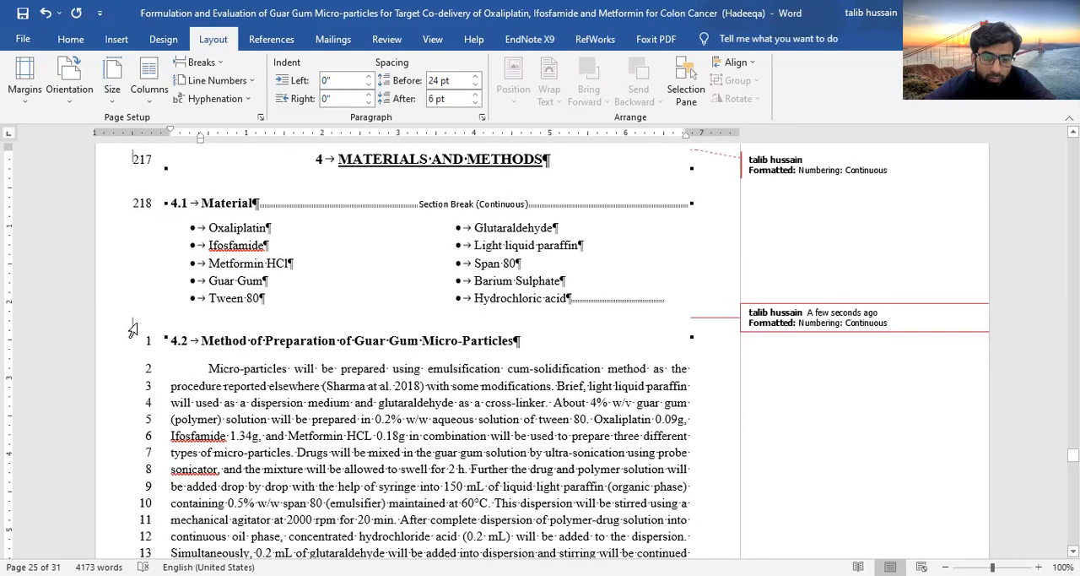
pyautogui.click(130, 324)
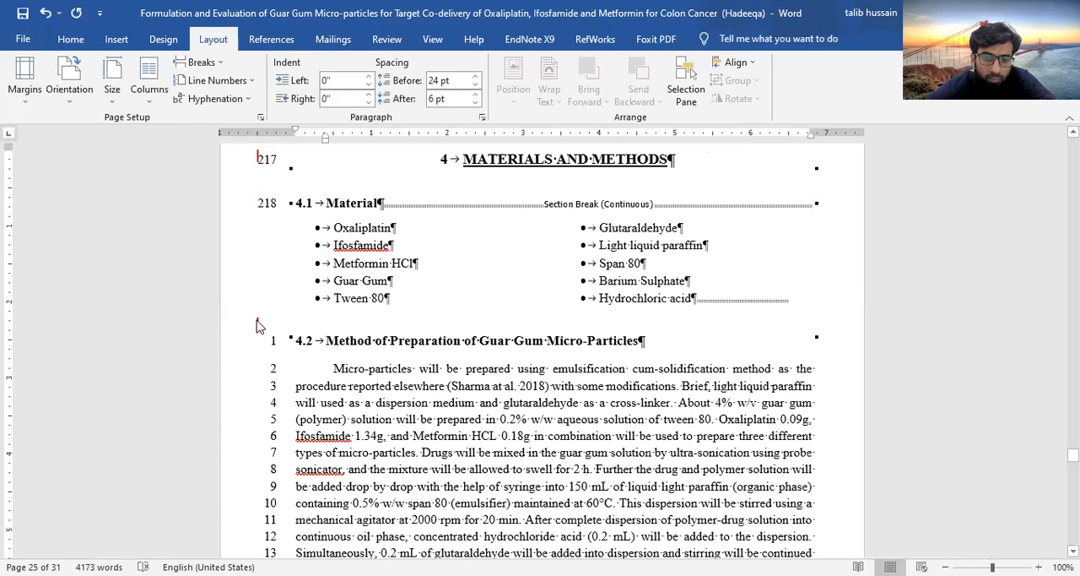
pyautogui.click(258, 326)
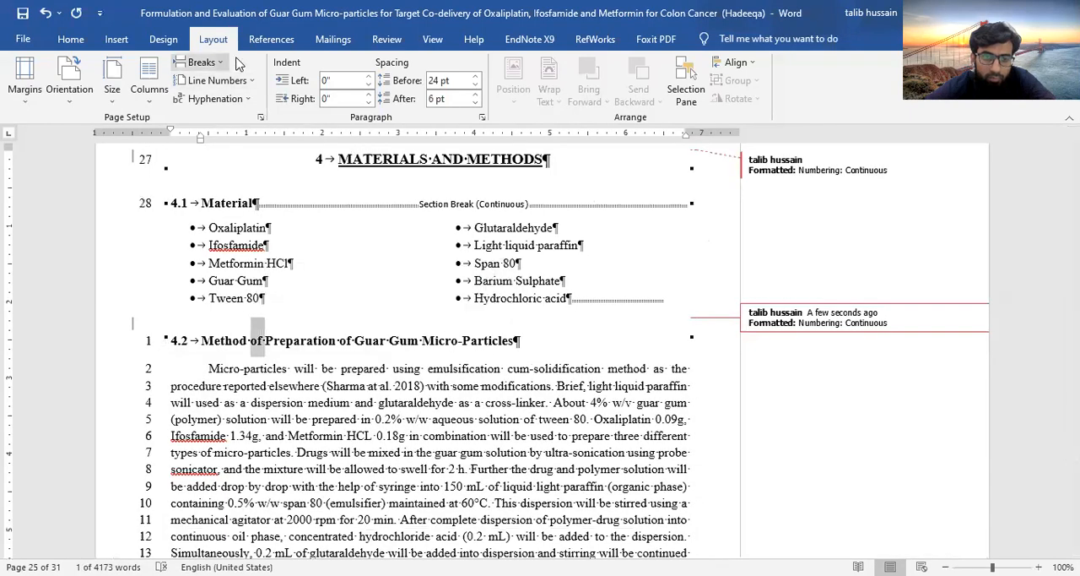